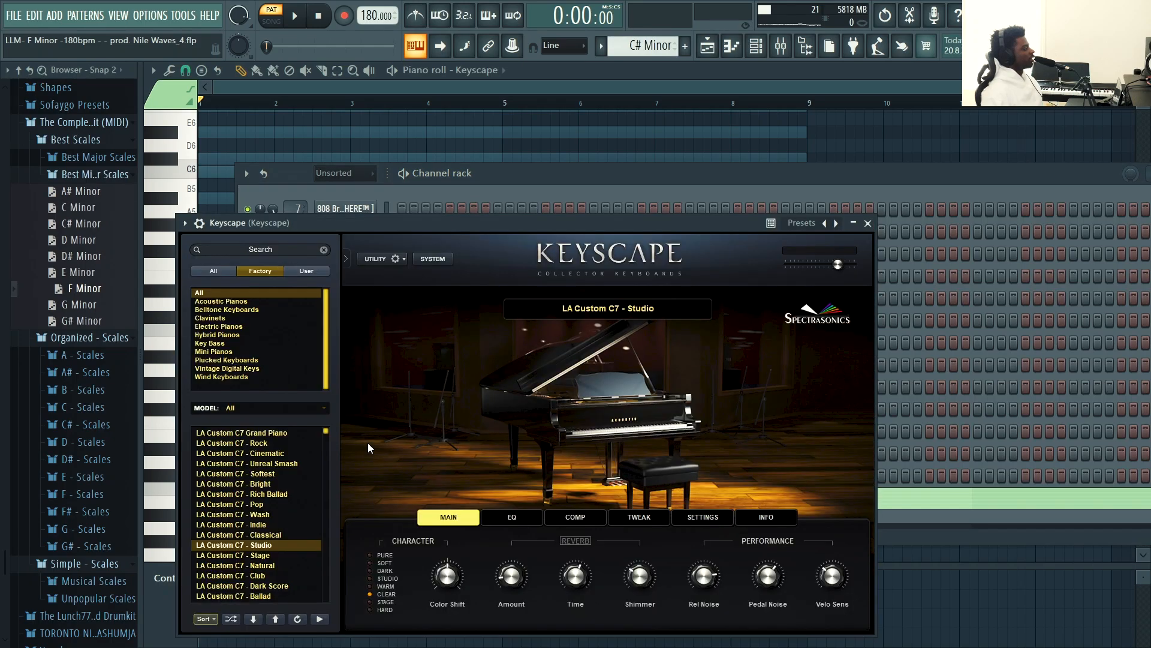
- Drop the F Minor MIDI scale into the channel rack and return to the Keyscape piano roll
left_click(880, 196)
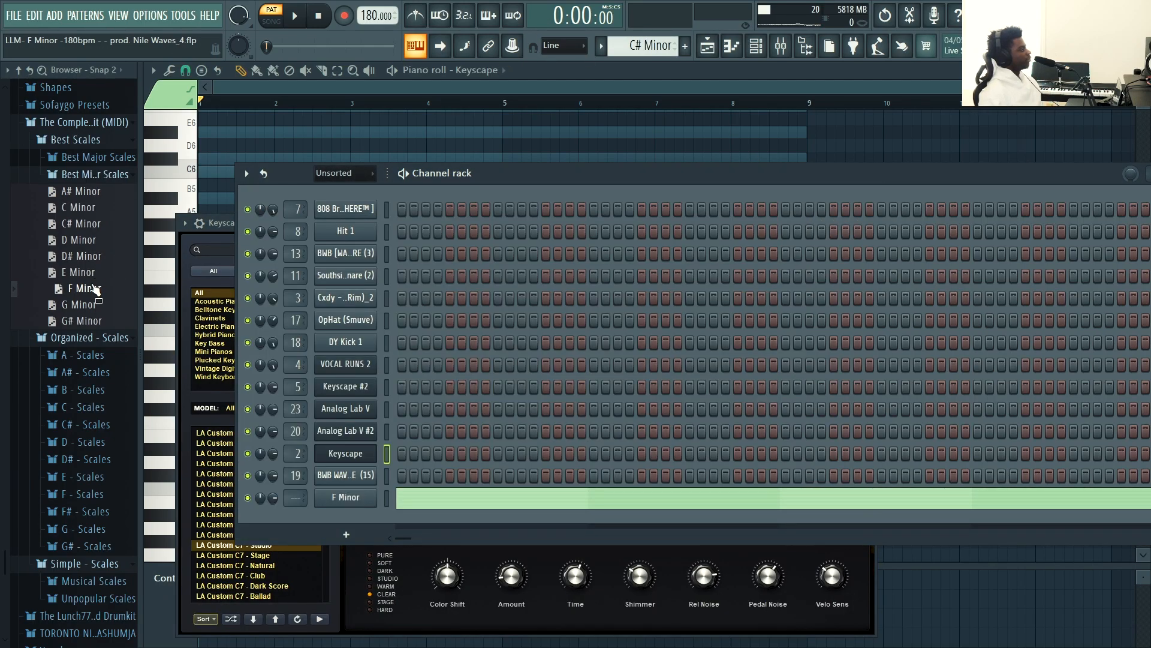
left_click_drag(100, 292, 372, 506)
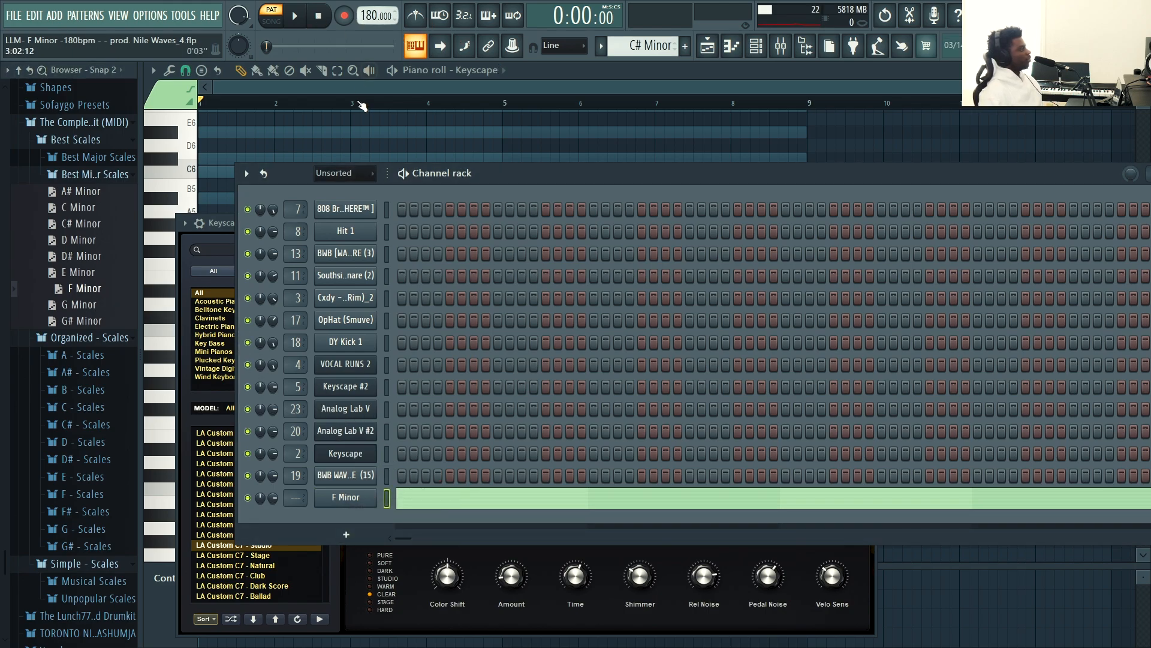
left_click(354, 94)
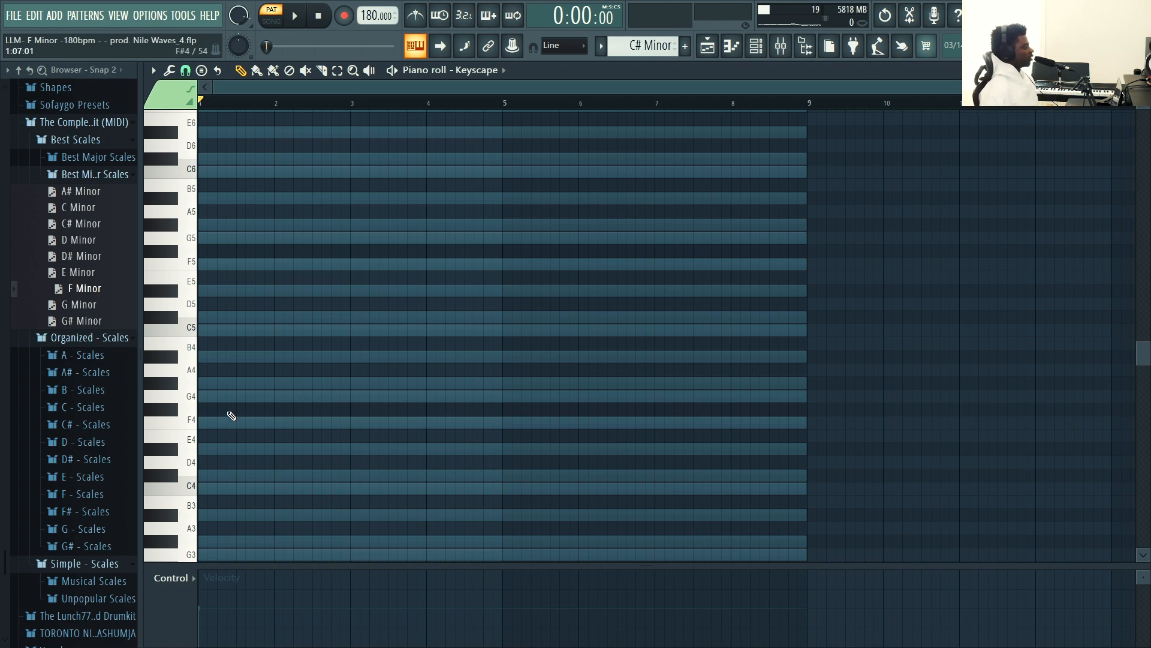
- Draw a C4 note nearly four bars long at the start of bar 1 and clear the trial C5 and F4 notes
left_click(225, 332)
right_click(237, 334)
left_click(220, 418)
left_click_drag(157, 433, 158, 491)
left_click_drag(231, 422, 148, 430)
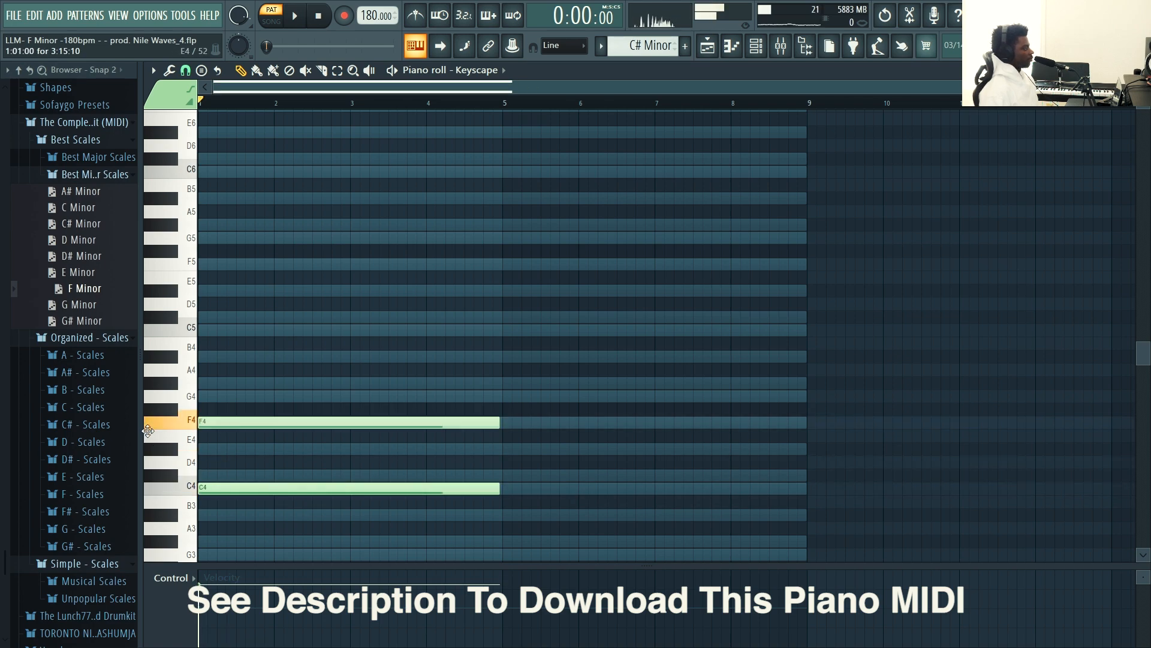
right_click(236, 420)
- Select all notes and quick quantize them so the C4 note fills bars 1 to 4
scroll(236, 450, "down", 3)
key("ctrl+a")
left_click(169, 70)
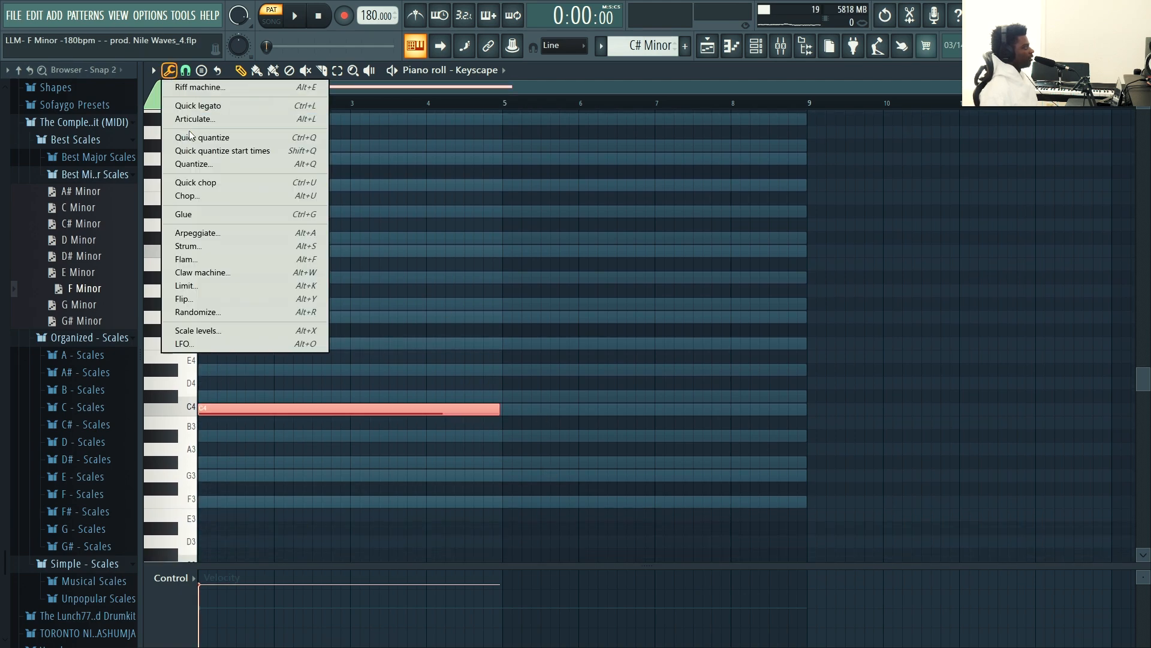
left_click(264, 137)
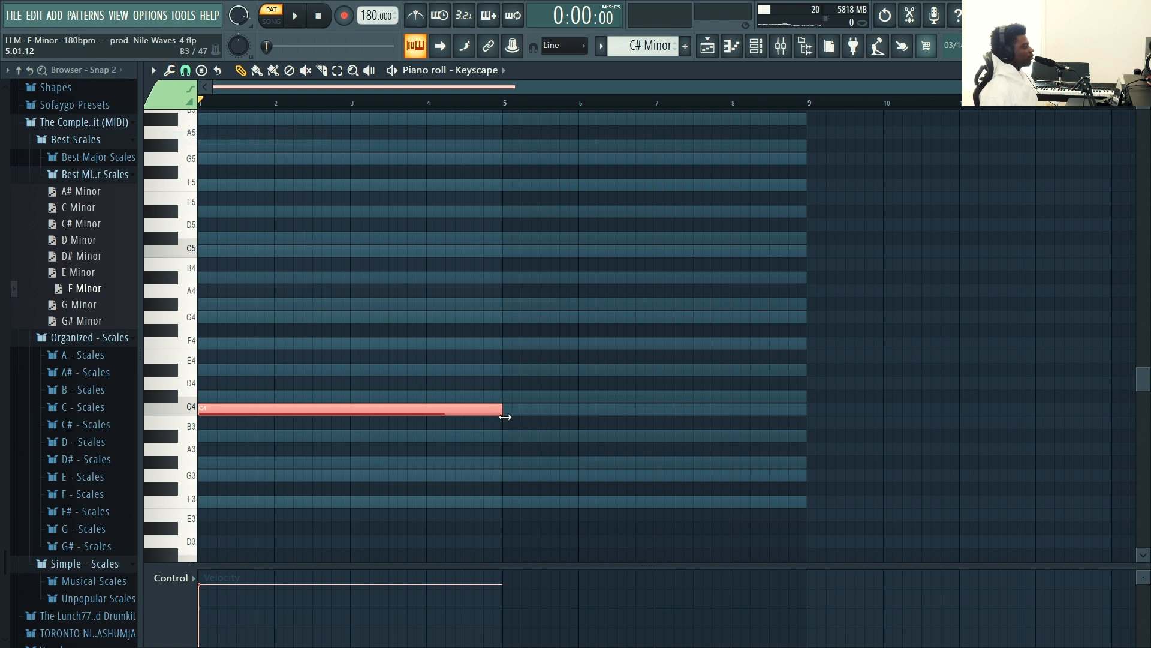
scroll(224, 368, "up", 3)
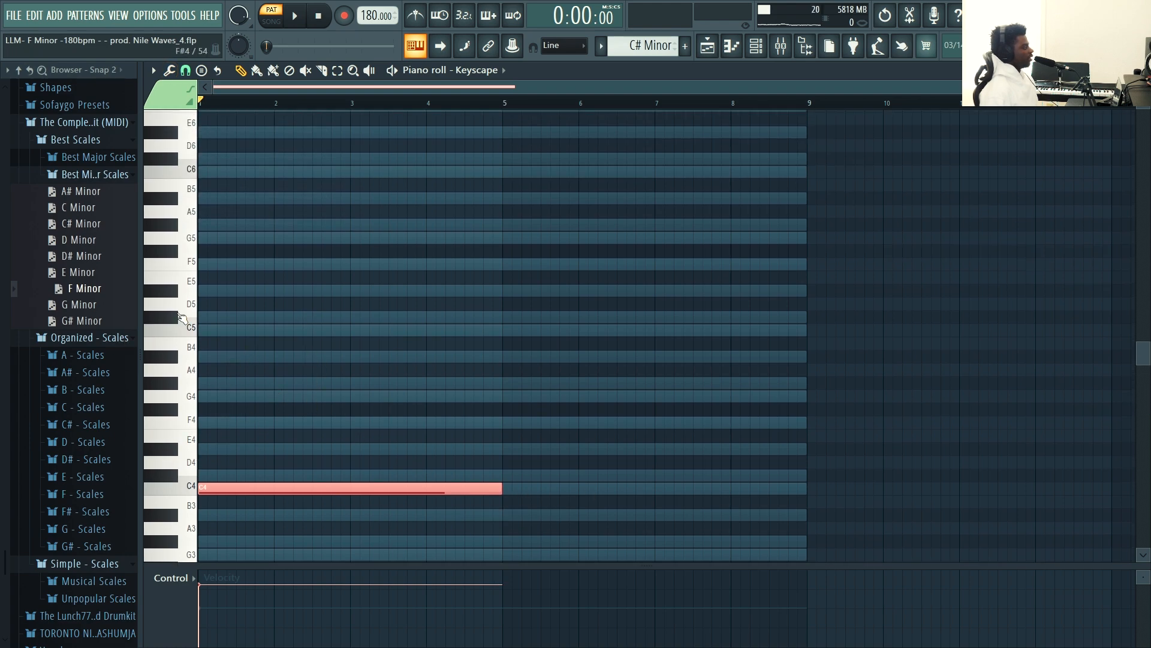
- Add four-bar F4 and C5 notes above the C4 at the start of bar 1 and audition them
left_click(225, 426)
right_click(221, 425)
left_click(210, 422)
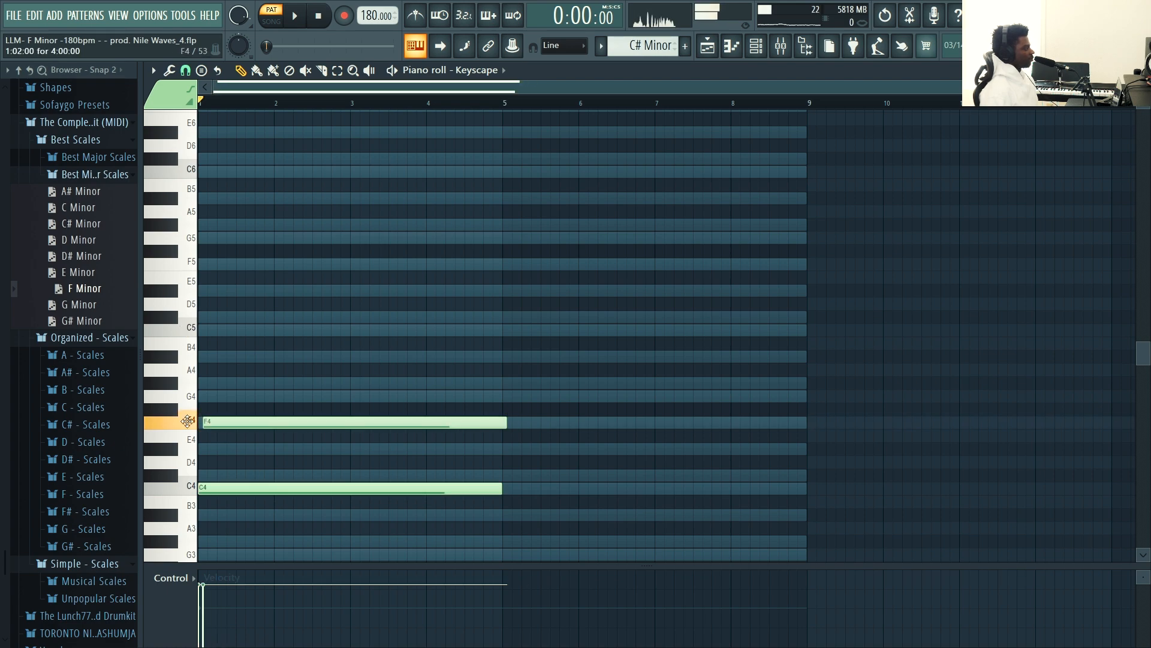
left_click(225, 422)
left_click_drag(238, 376, 187, 329)
key("space")
- Raise the C4 note at bar 1 to C#4 and play the chord
scroll(324, 393, "down", 3)
key("space")
key("space")
key("space")
left_click_drag(219, 368, 217, 357)
key("space")
- Add a four-bar C#3 bass note under the first chord and play it back
scroll(224, 411, "down", 1)
key("space")
mouse_move(230, 401)
left_mouse_down()
mouse_move(258, 462)
mouse_move(288, 481)
left_mouse_up()
key("space")
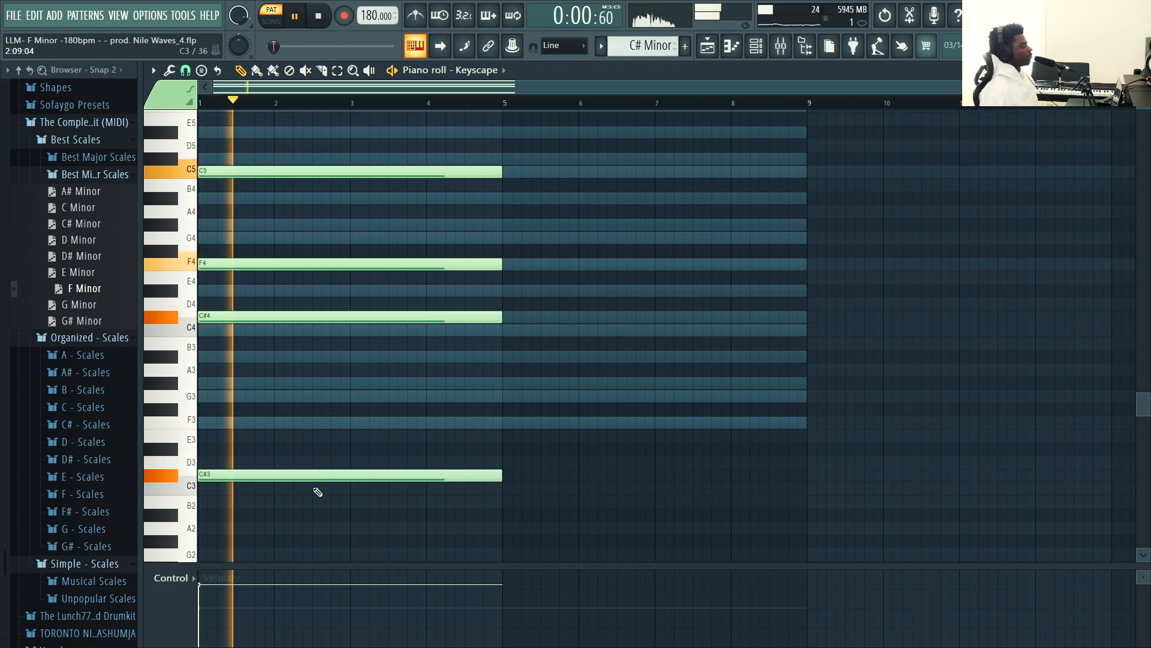
- Select all notes of the chord, turn on the metronome and play the pattern
key("ctrl+a")
left_click(418, 16)
key("space")
key("space")
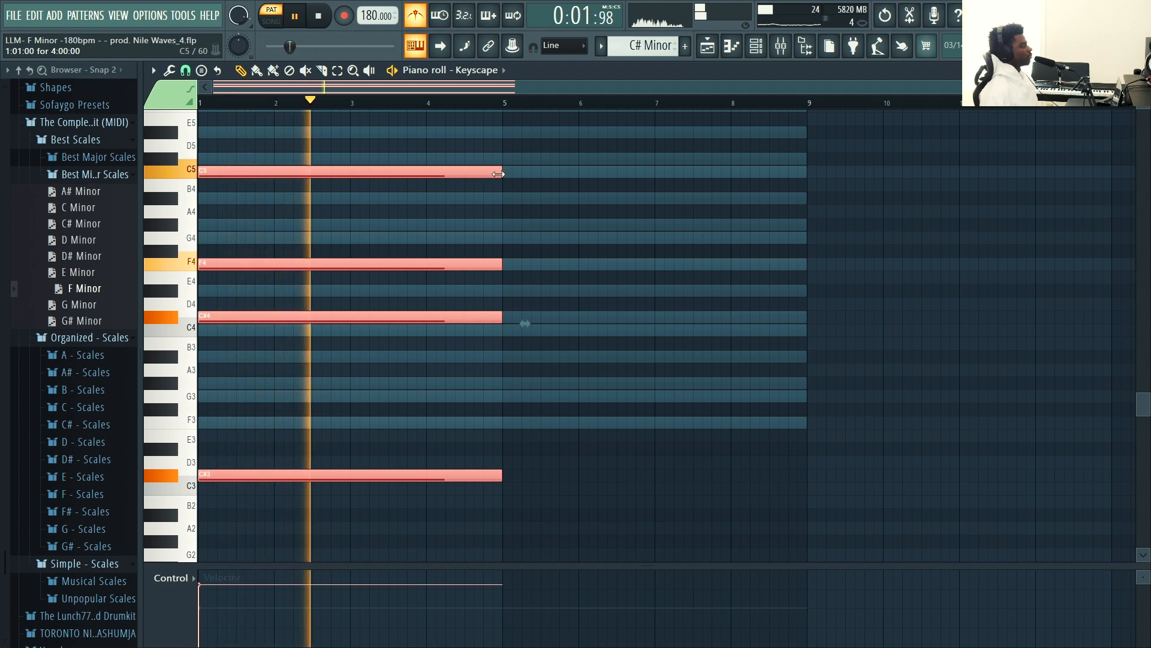
- Duplicate the whole chord into bars 5 to 8 and delete the copied notes again
key("ctrl+b")
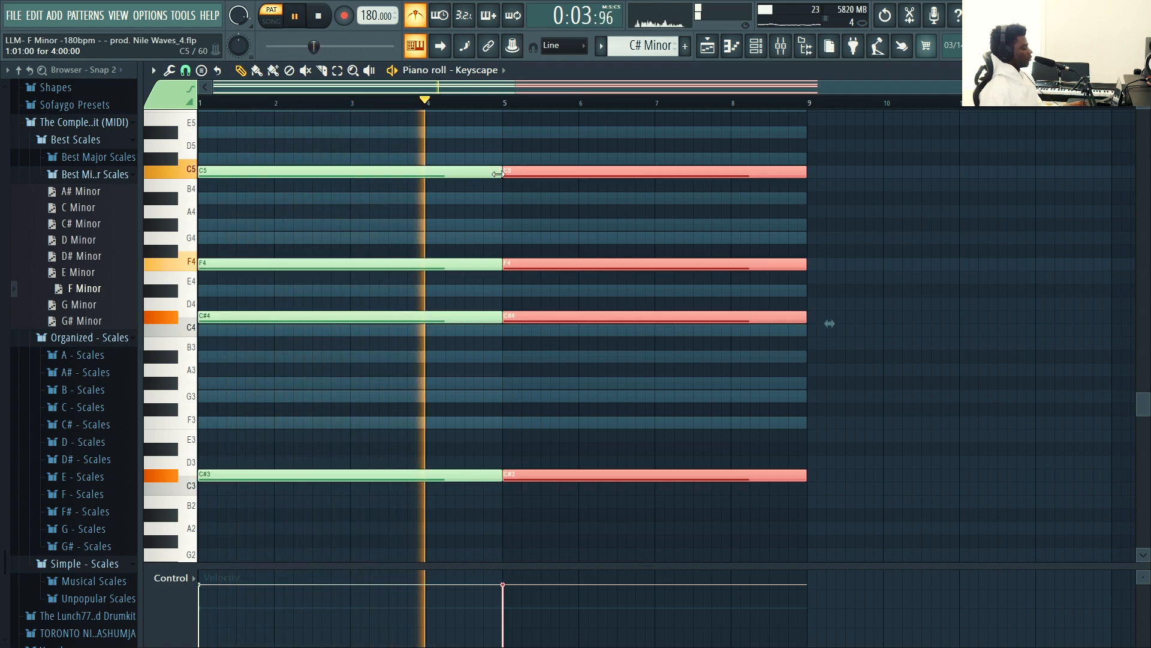
key("space")
right_click(531, 172)
right_click(534, 475)
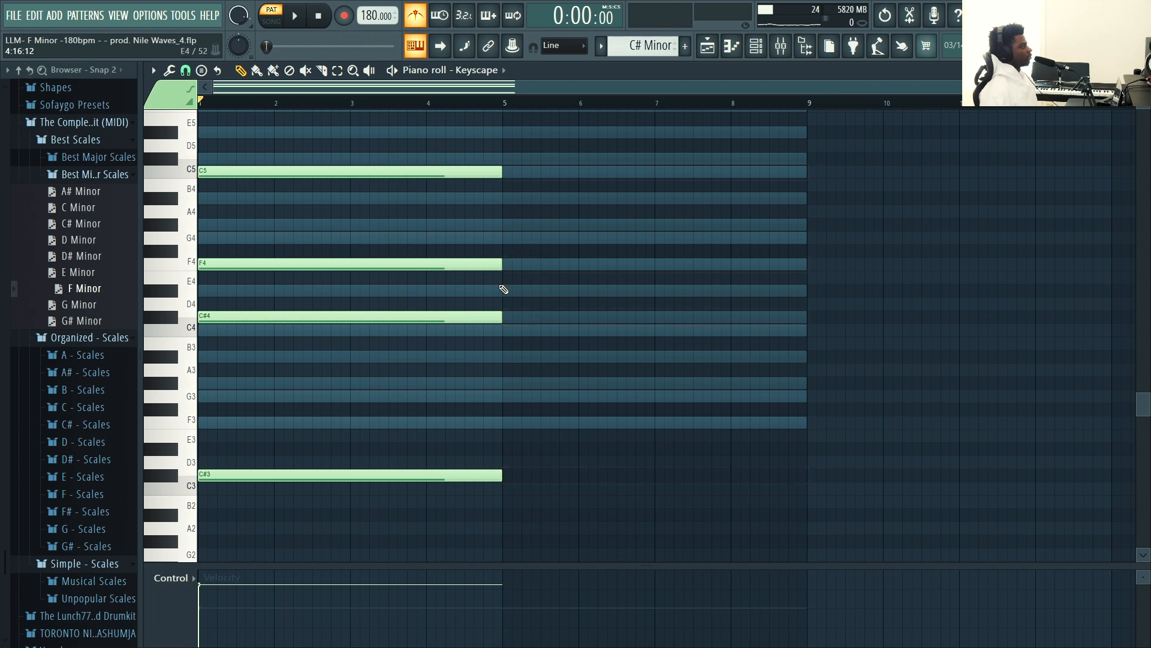
- Build a second chord at bar 5 from four-bar C4, A#4, D#4 and F3 notes, auditioning it along the way
left_click_drag(496, 352, 500, 320)
left_click_drag(501, 279, 531, 198)
left_click_drag(511, 281, 530, 295)
key("space")
mouse_move(510, 422)
left_mouse_down()
mouse_move(527, 422)
mouse_move(528, 451)
mouse_move(527, 410)
mouse_move(533, 420)
left_mouse_up()
key("space")
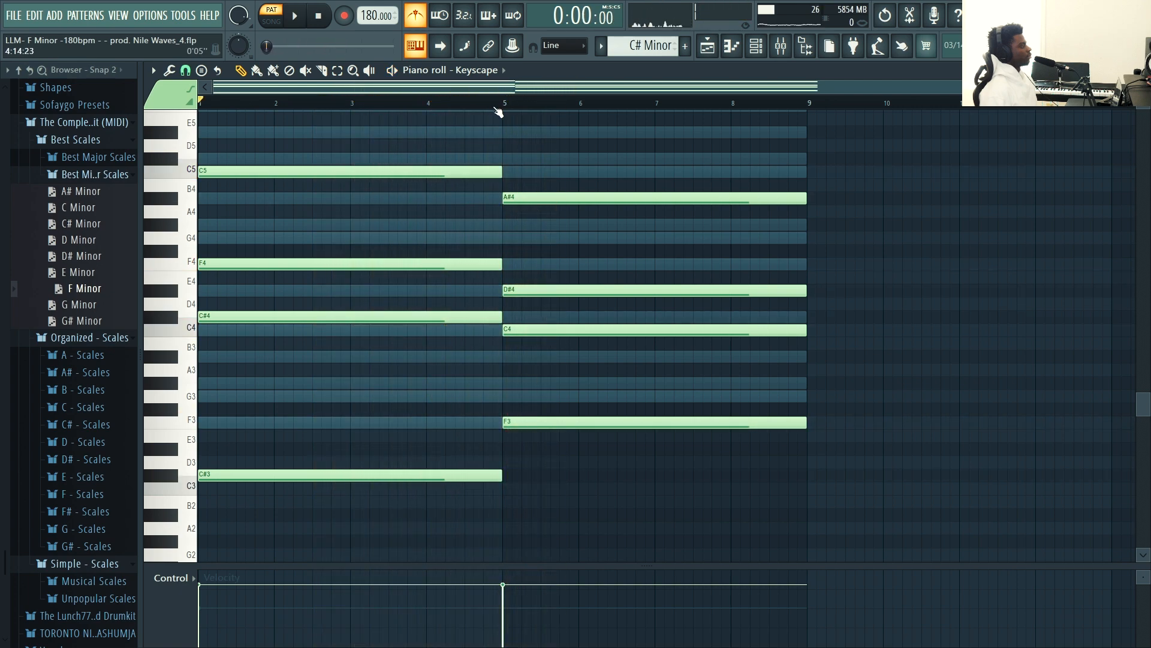
- Lower the second chord's F3 bass note to C3 and play the change from bar 4
left_click(433, 103)
key("space")
key("space")
left_click_drag(535, 421, 530, 492)
key("space")
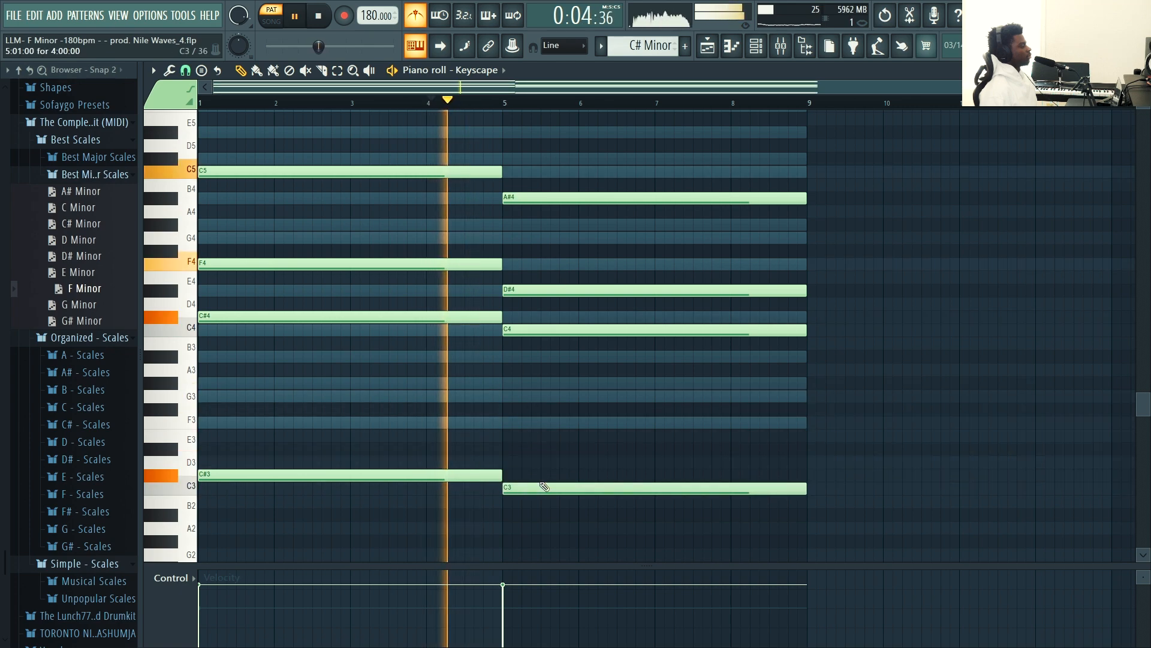
- Shorten the second chord's notes to two bars and place a two-bar F5 note at bar 7
left_click_drag(663, 520, 715, 144)
key("space")
left_click_drag(774, 199, 631, 131)
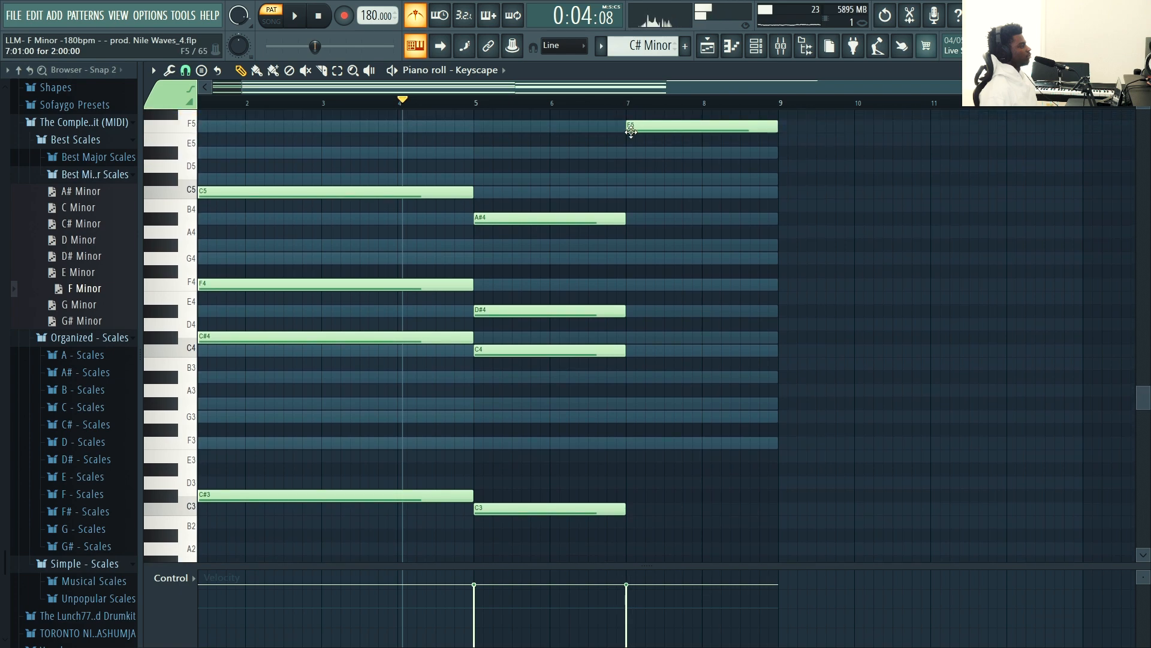
- Drop the F5 note at bar 7 an octave to F4 and add two-bar G#4 and C#4 notes with it
key("ctrl+Down")
key("space")
left_click(633, 244)
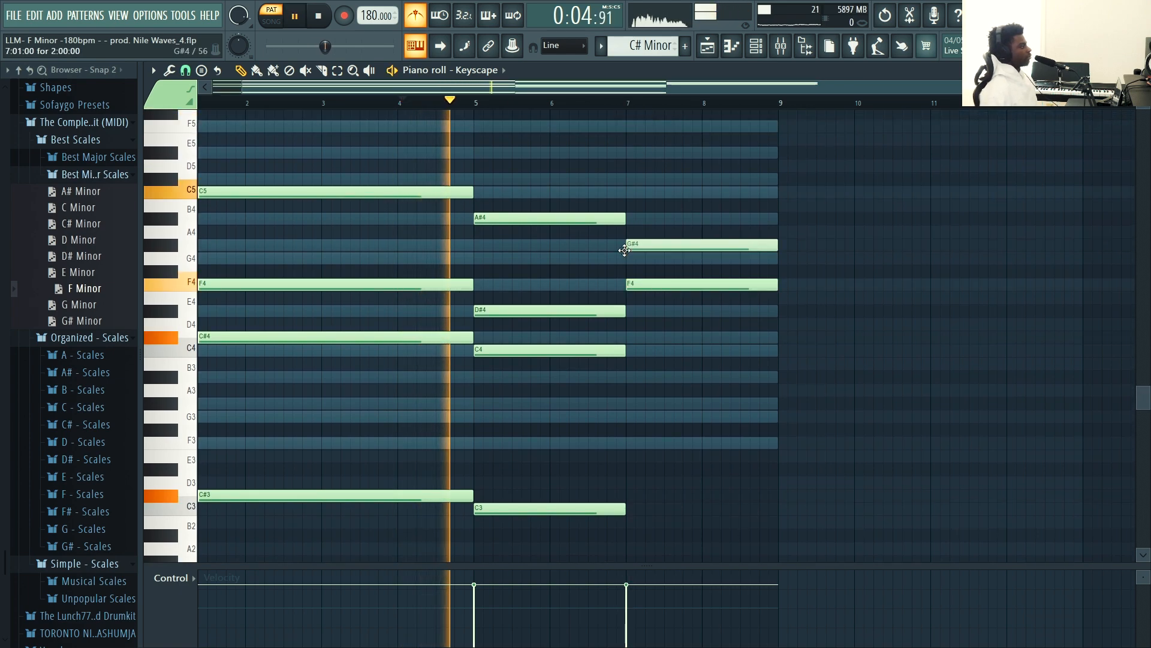
left_click(638, 337)
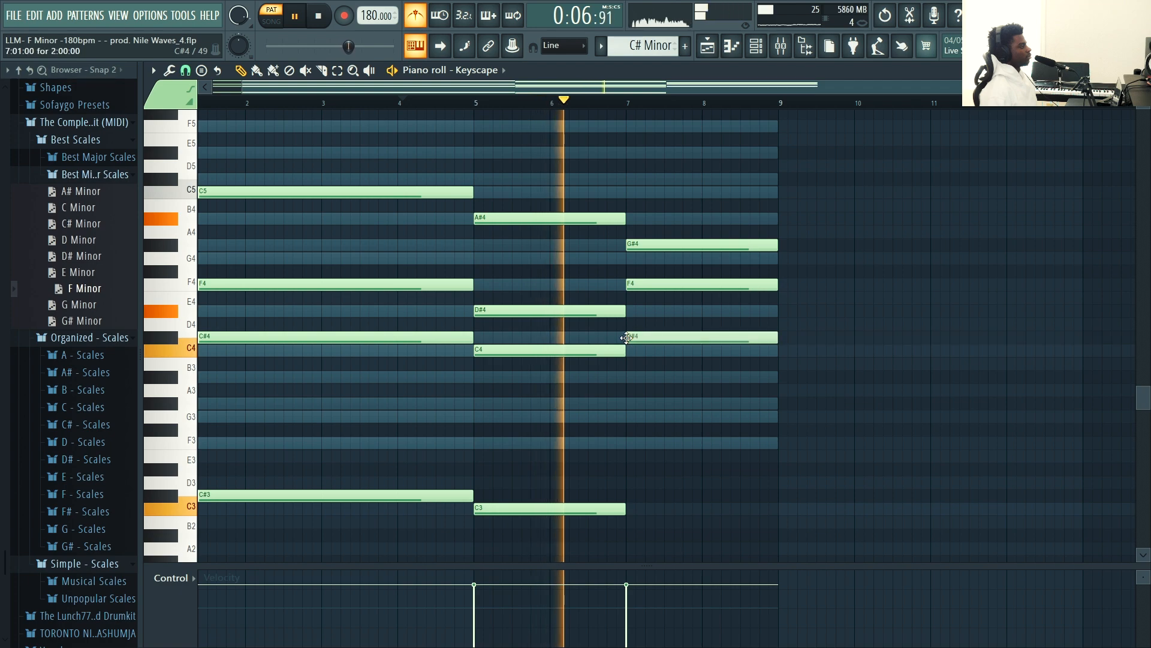
key("space")
- Lower the C#4 note at bar 7 to C4 and play the progression from bar 5
left_click_drag(650, 345, 683, 348)
left_click(486, 103)
key("space")
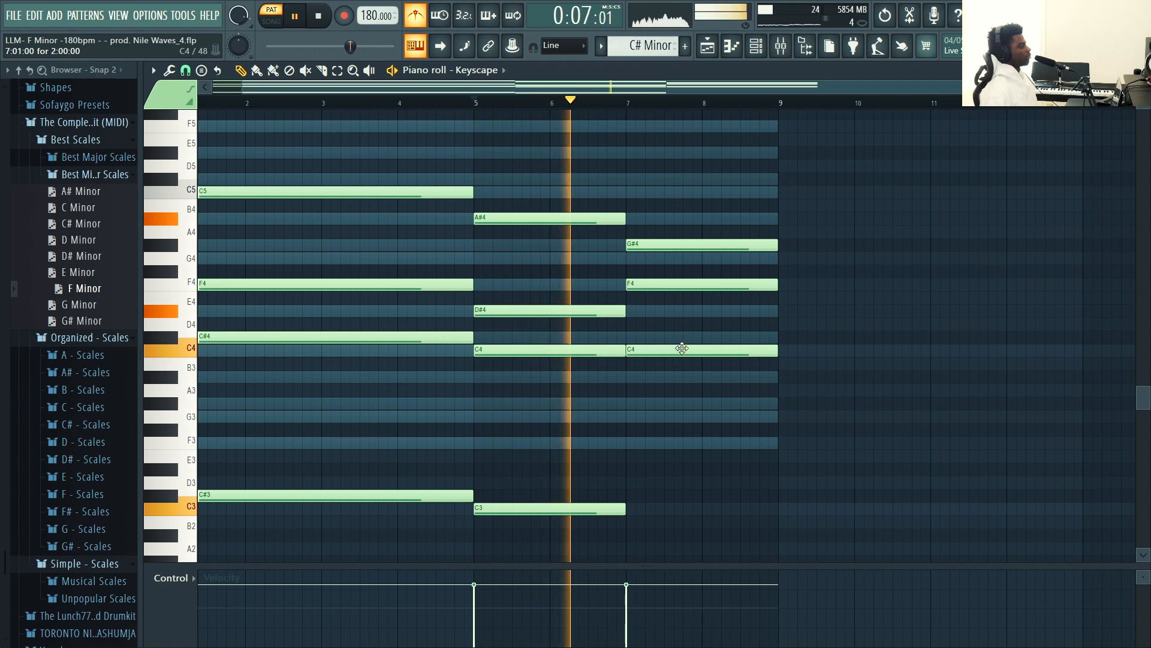
key("space")
- Revoice the chord at bar 7 by raising its G#4 note to F5 and its C4 note to C5
left_click(685, 246)
left_click_drag(685, 245, 681, 124)
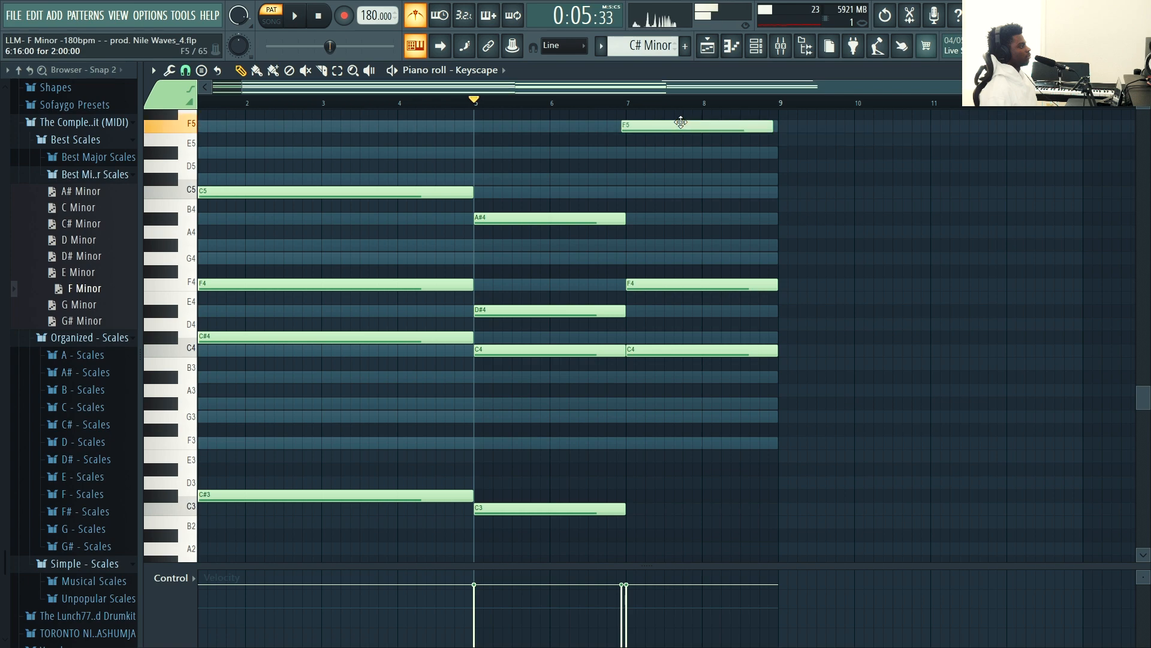
key("space")
left_click_drag(677, 351, 681, 336)
key("ctrl+Up")
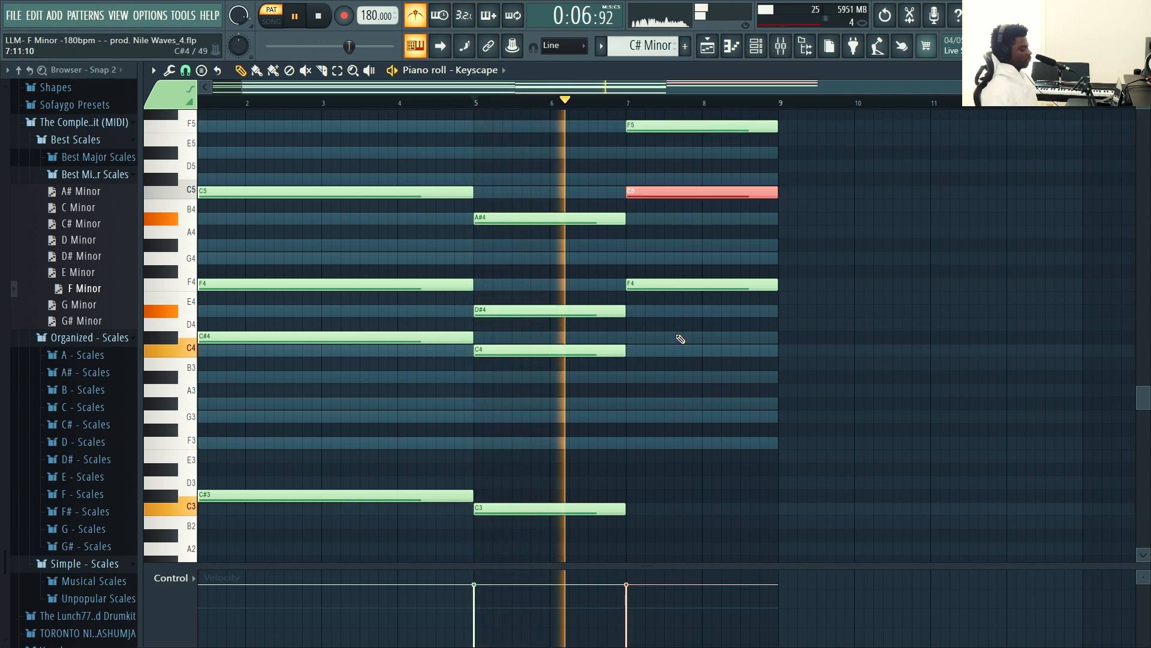
- Shorten the F5, C5 and F4 notes at bar 7 to one bar each
scroll(686, 338, "up", 2)
left_click_drag(711, 430, 684, 224)
key("space")
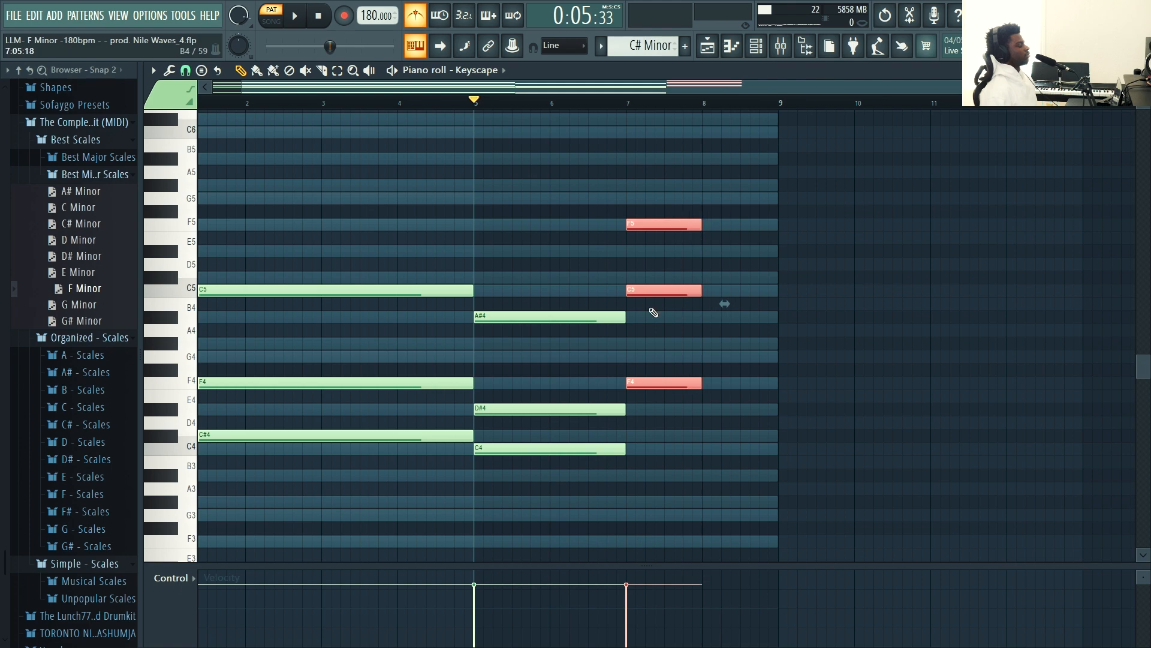
- Try A#4 in place of the C5 note at bar 7, then clear the A#4 and F4 notes
left_click(598, 103)
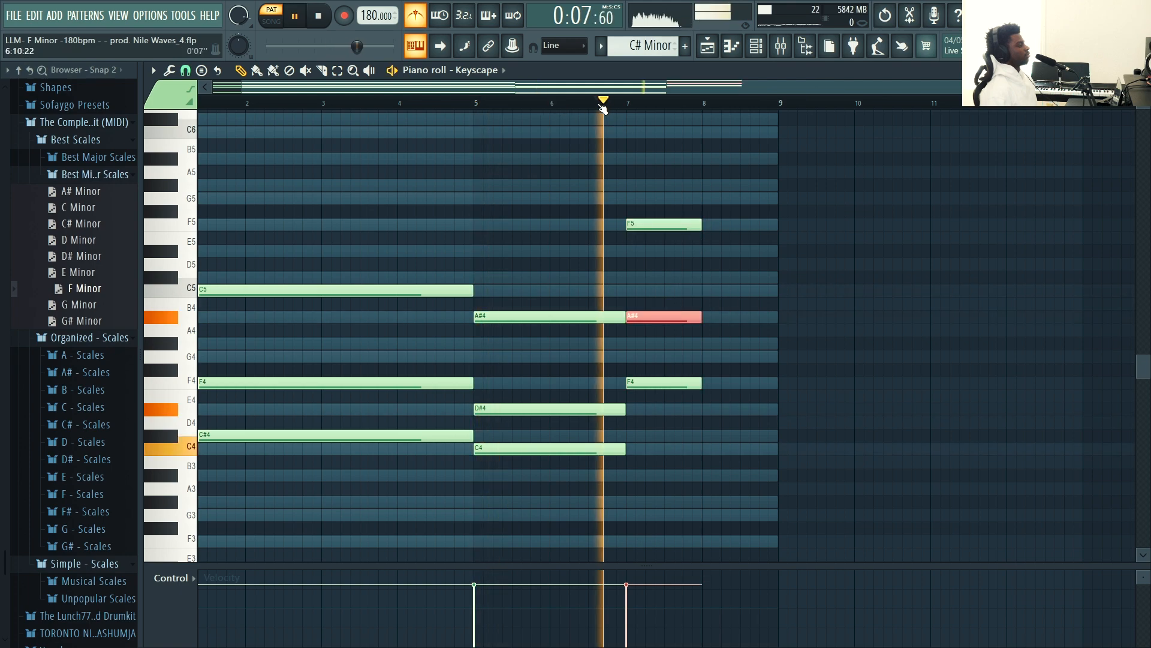
scroll(689, 296, "up", 3)
scroll(677, 230, "up", 2)
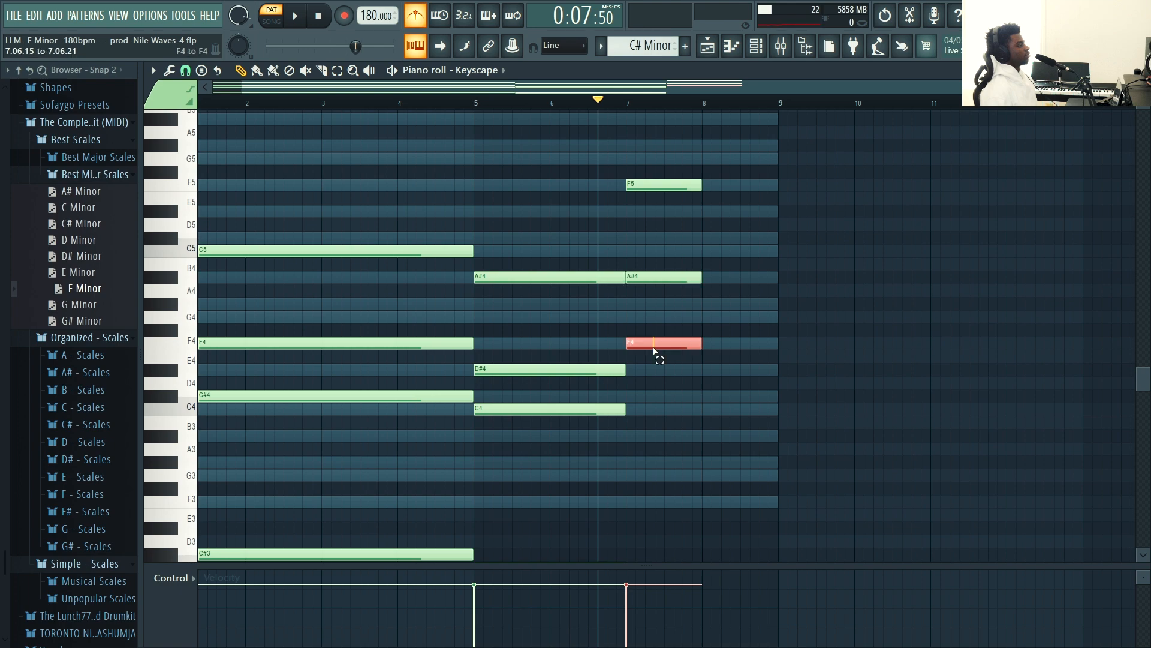
left_click(654, 310)
left_click_drag(659, 270, 659, 236)
key("space")
key("space")
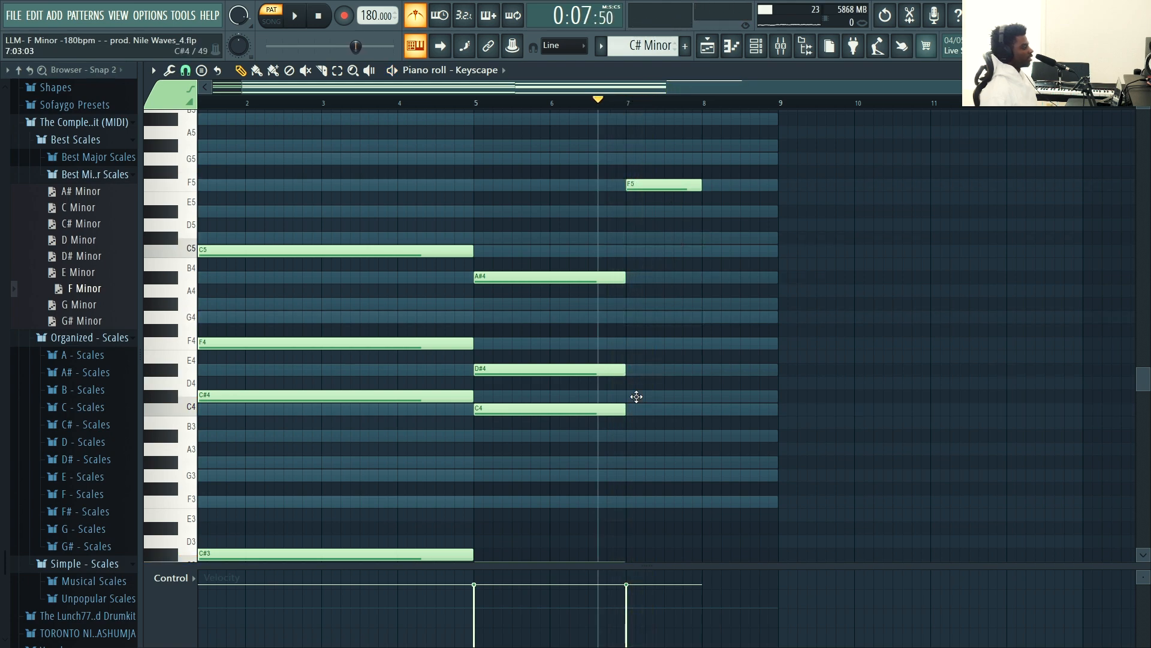
- Replace the F5 note at bar 7 with one-bar C#4, G#3 and F3 notes
left_click_drag(656, 186, 654, 459)
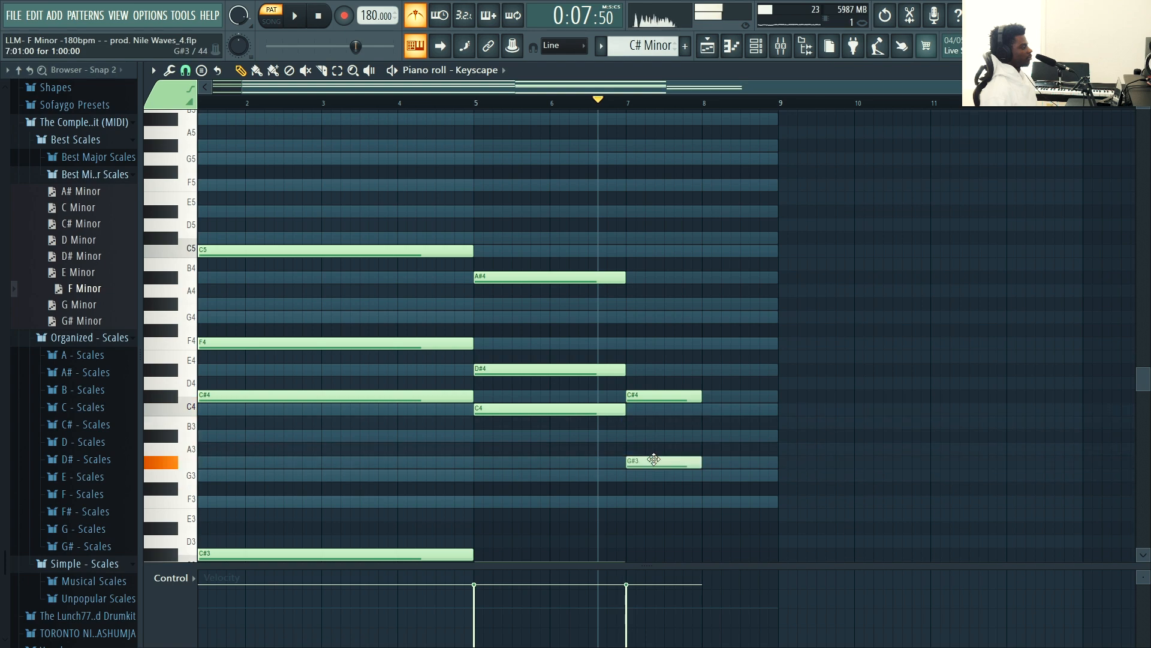
scroll(656, 462, "down", 3)
left_click_drag(643, 435, 620, 381)
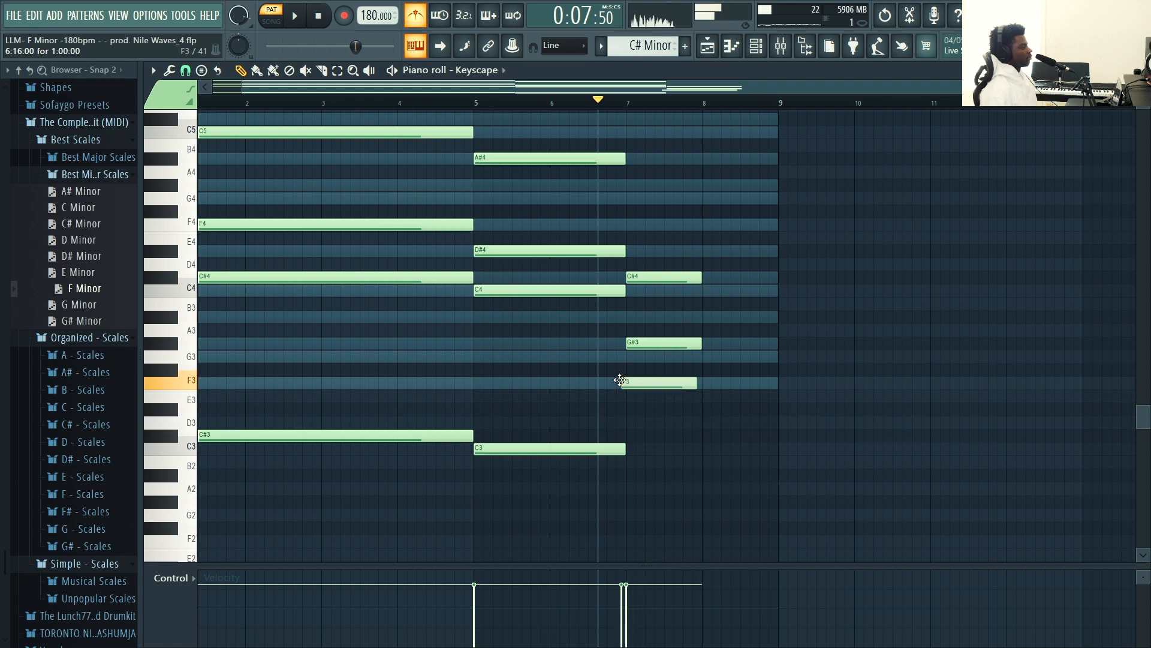
- Remove the C#4 and G#3 notes from bar 7 and place a one-bar bass note at bar 8 on C3
left_click_drag(715, 496, 704, 461)
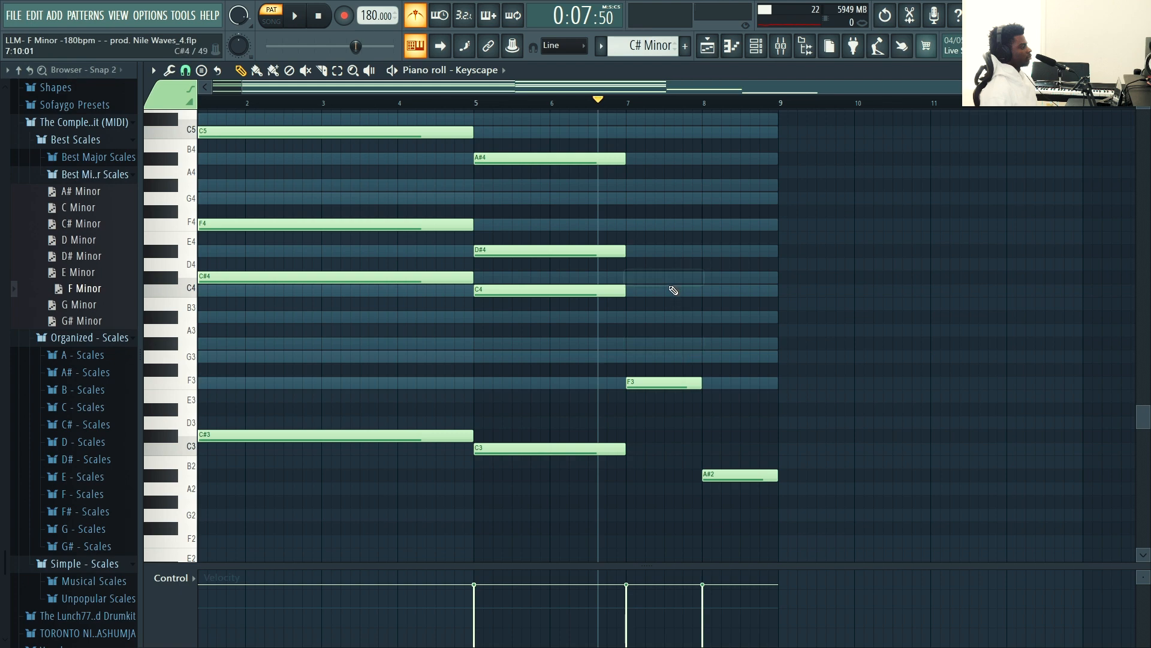
key("space")
scroll(675, 285, "up", 2)
key("space")
left_click_drag(739, 556, 738, 521)
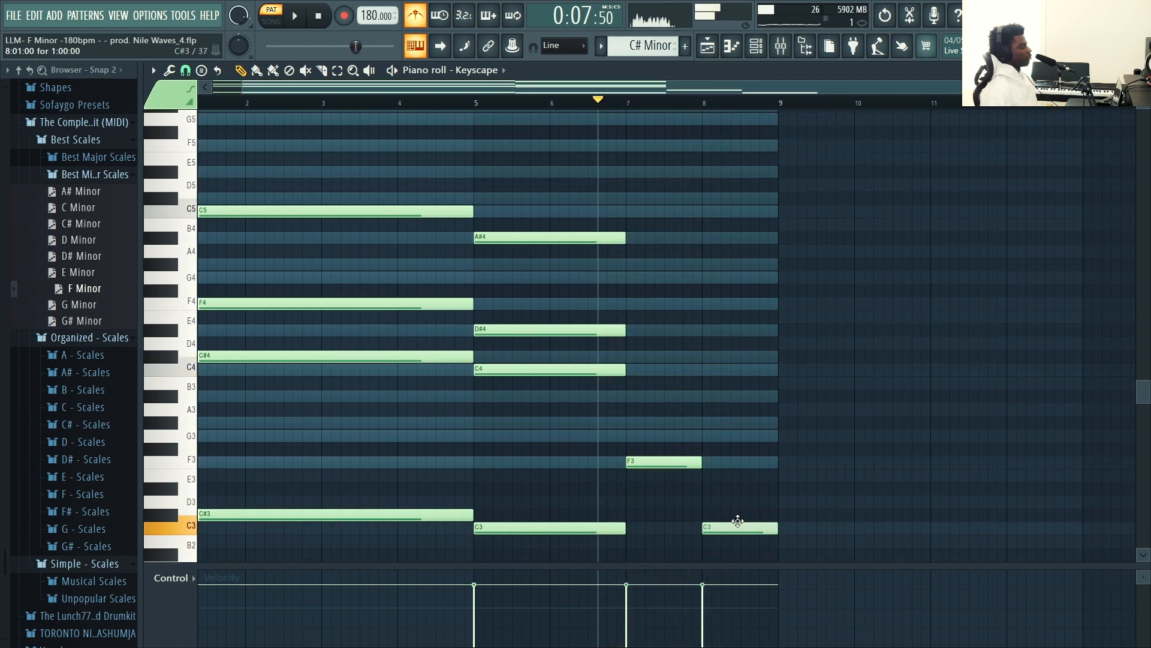
key("space")
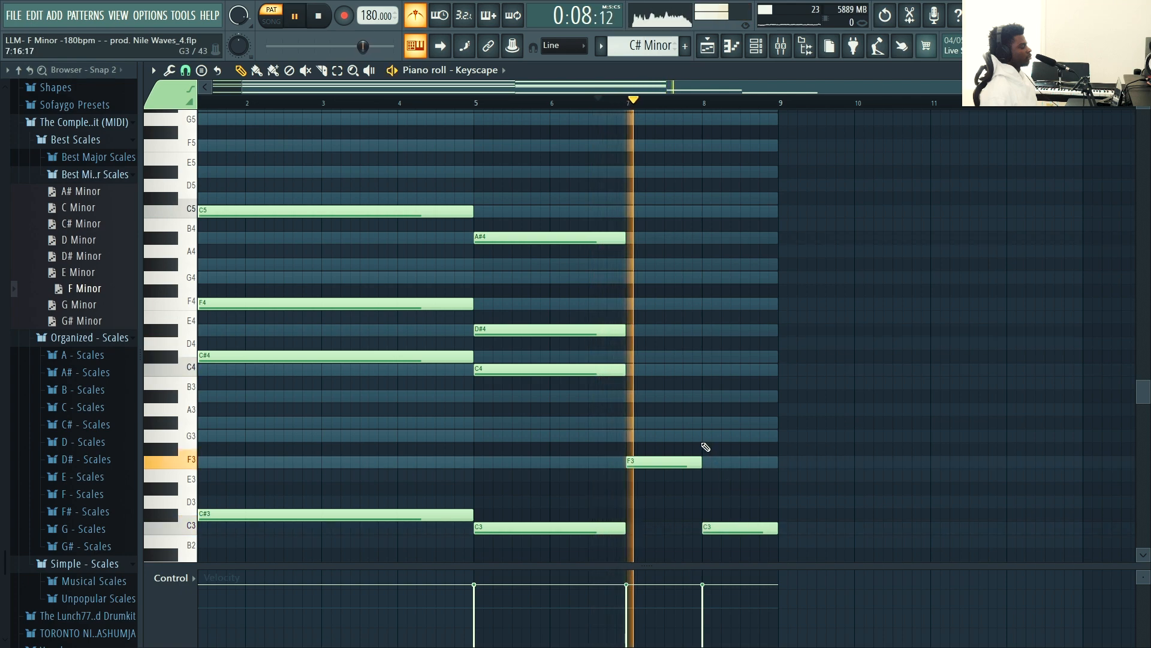
- Complete the chord at bar 7 with one-bar C4, F4 and G#4 notes above the F3 bass and play it
scroll(671, 432, "up", 1)
key("space")
mouse_move(640, 397)
left_mouse_down()
mouse_move(640, 441)
mouse_move(636, 407)
left_mouse_up()
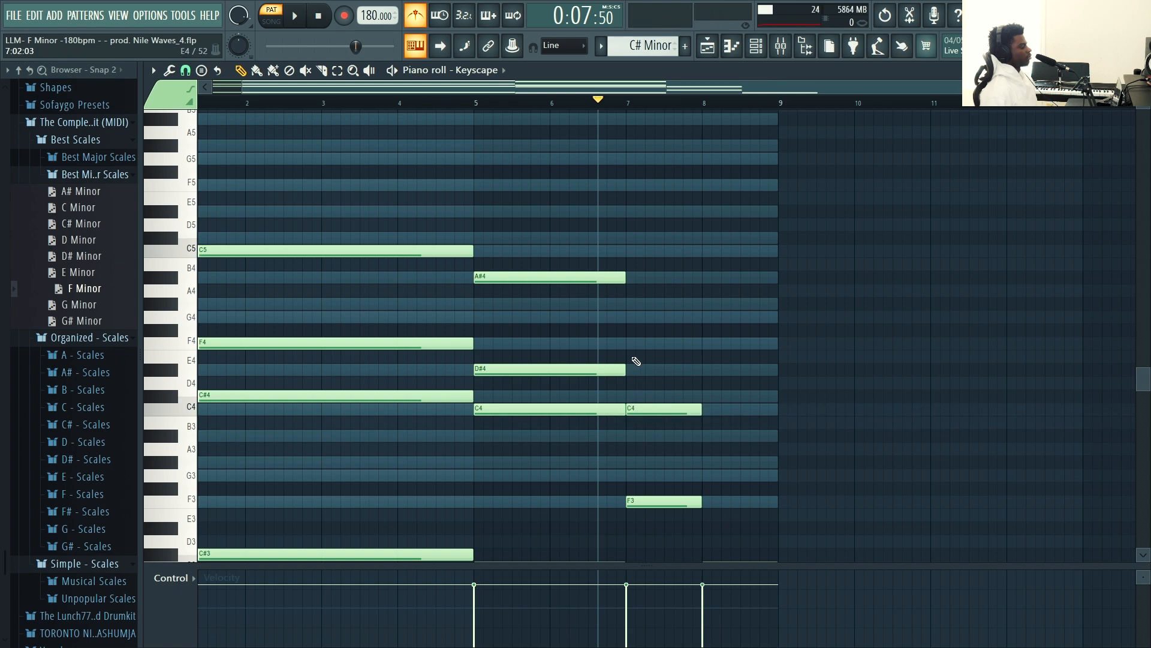
left_click(627, 343)
left_click(638, 304)
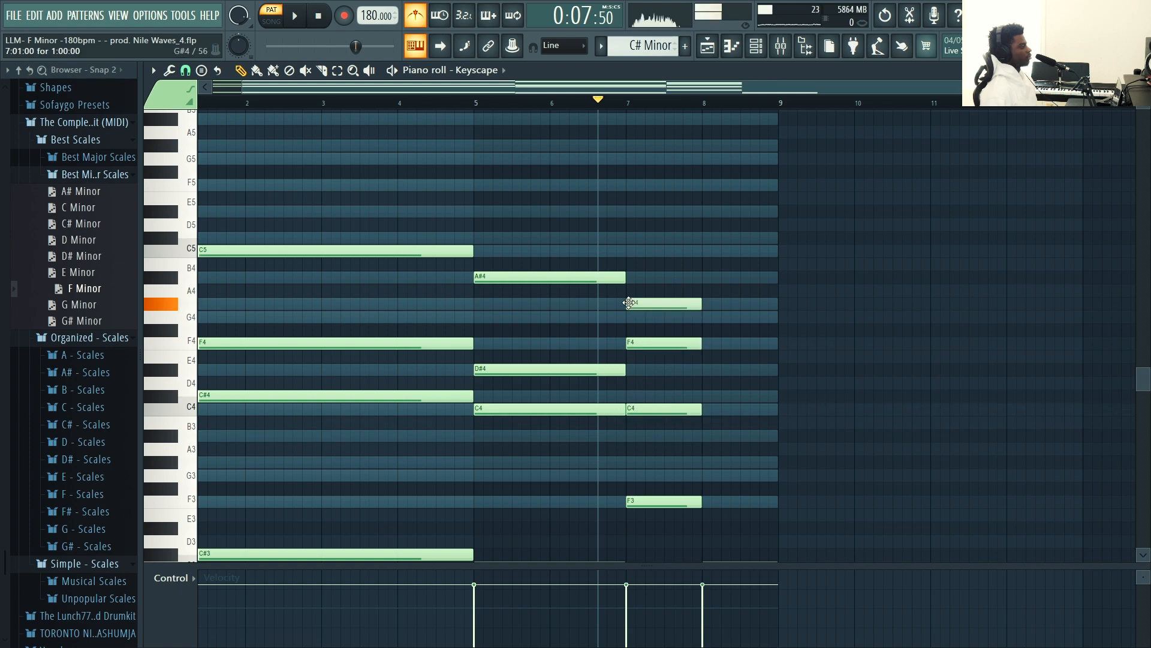
key("space")
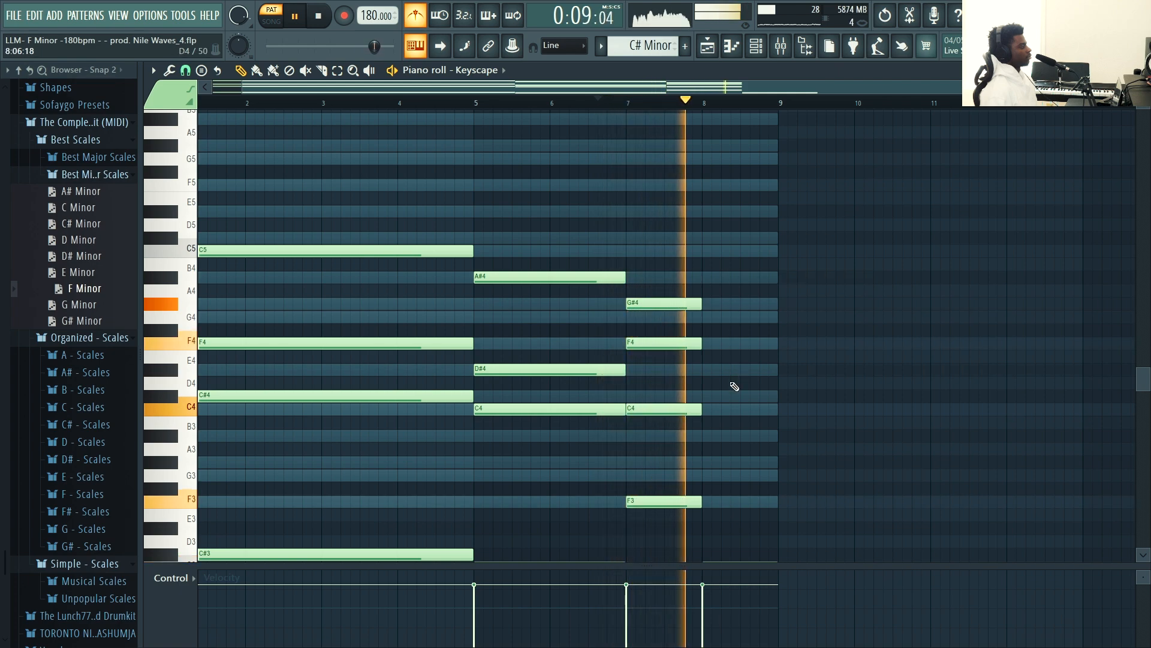
- Stack one-bar C4, D#4 and G4 notes above the bass at bar 8, replacing the trial A#3 note
key("space")
left_click(729, 436)
left_click(707, 370)
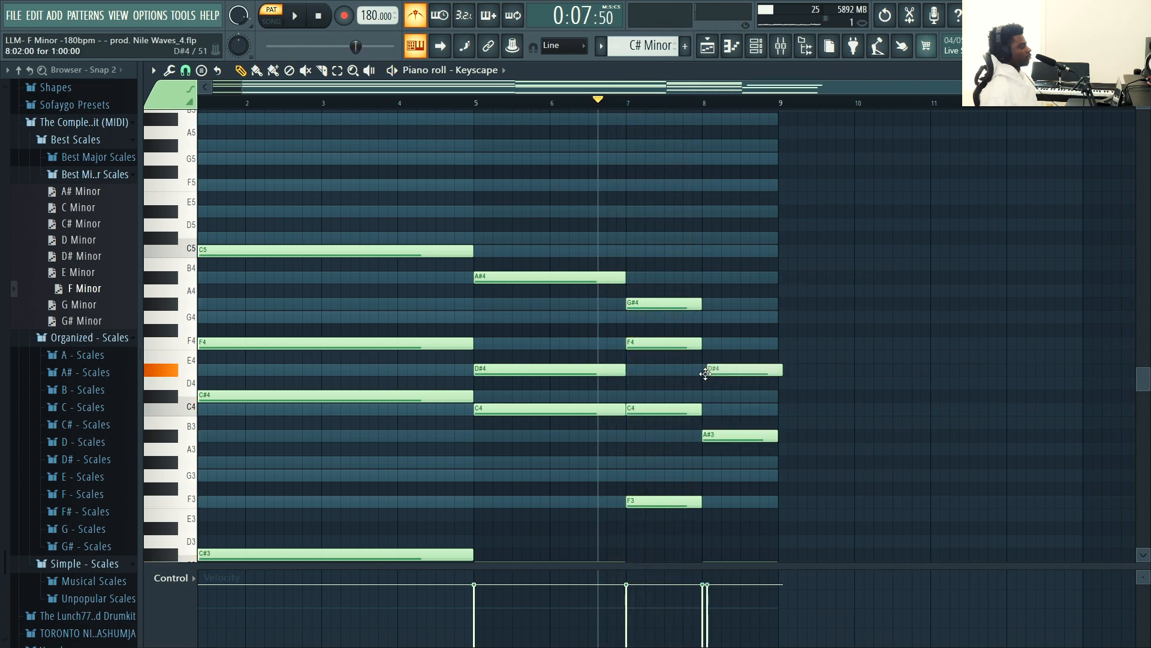
left_click(727, 317)
key("space")
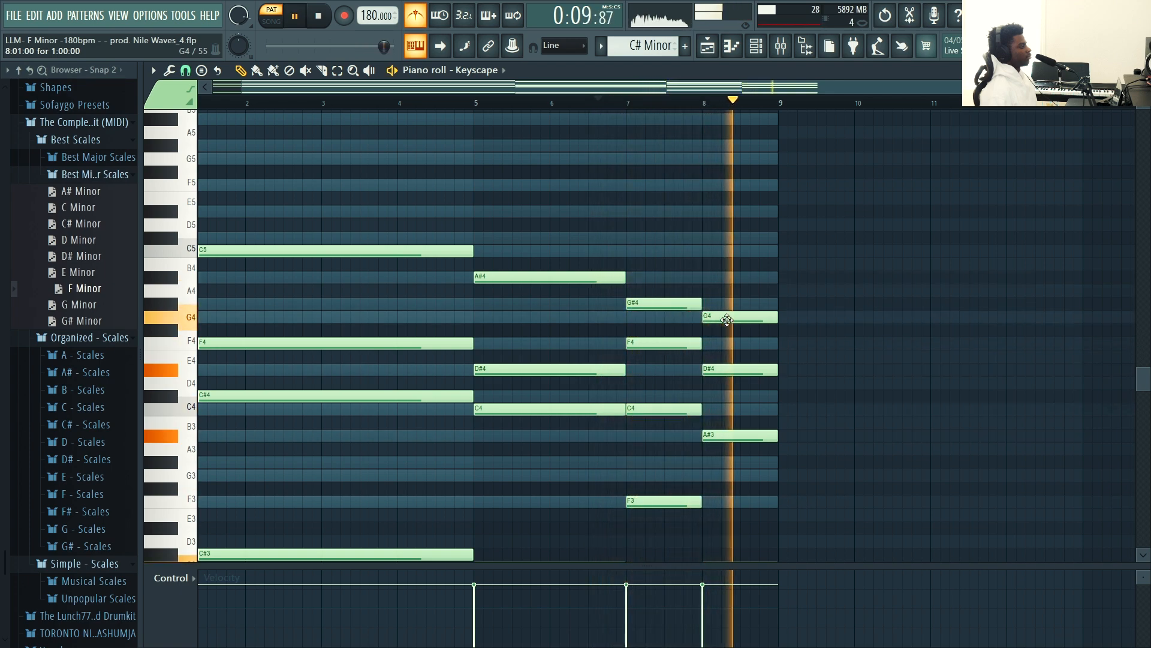
right_click(753, 436)
left_click(741, 406)
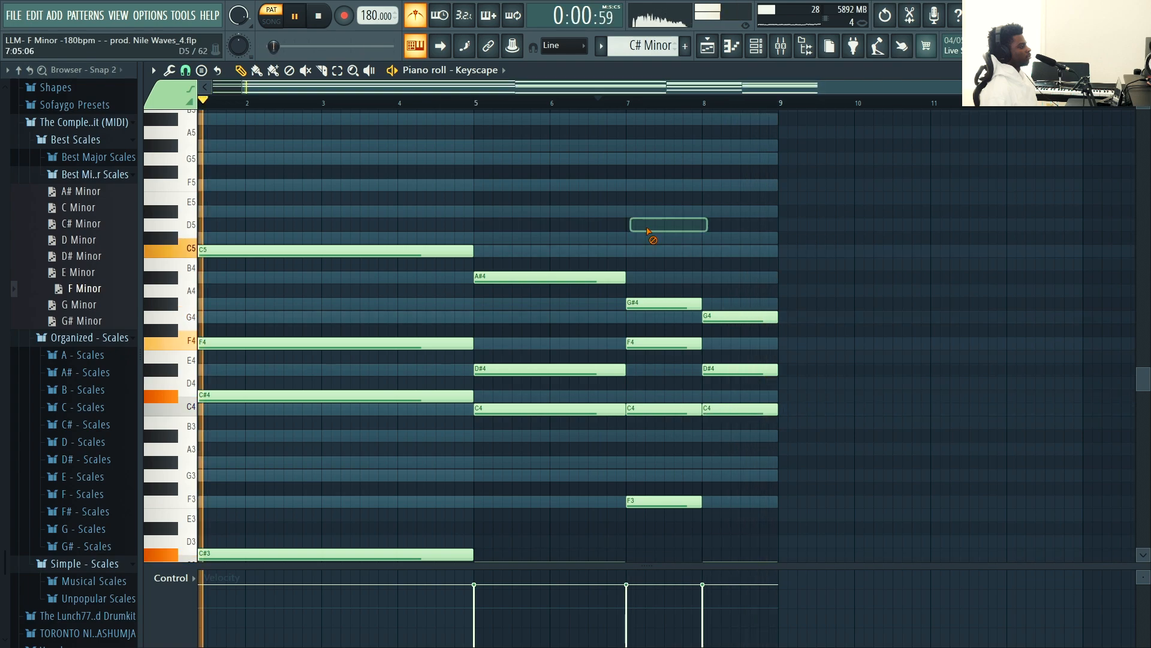
- Stop playback and open the empty piano roll of the Keyscape #2 channel, removing the trial note
key("space")
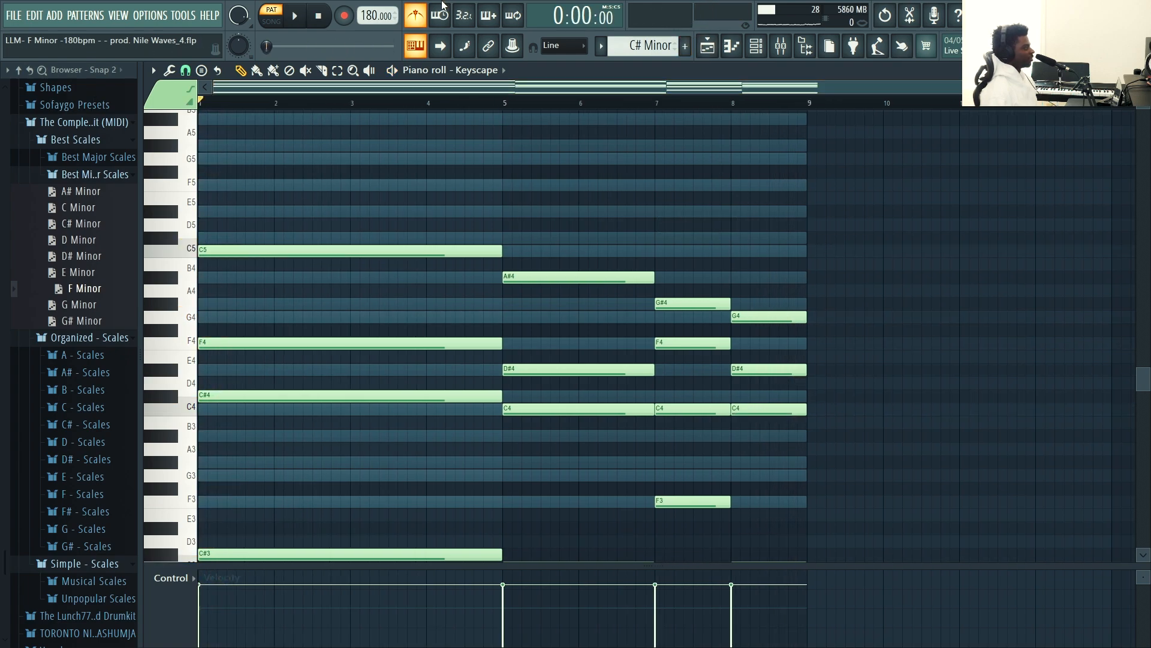
left_click(759, 50)
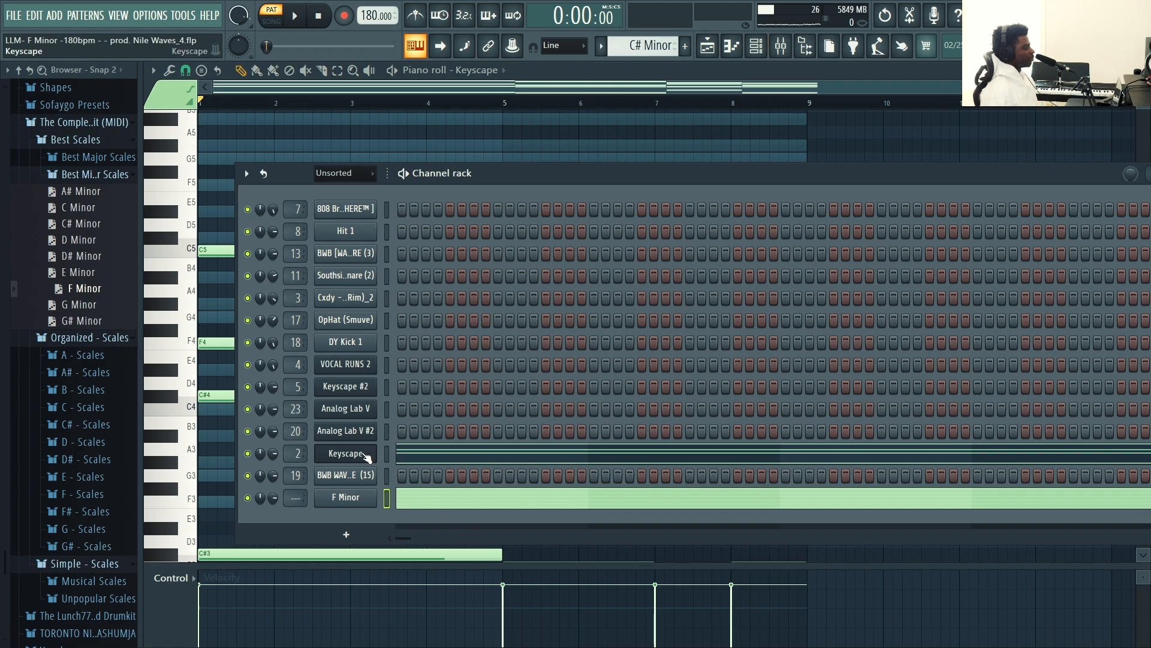
right_click(386, 387)
left_click(420, 382)
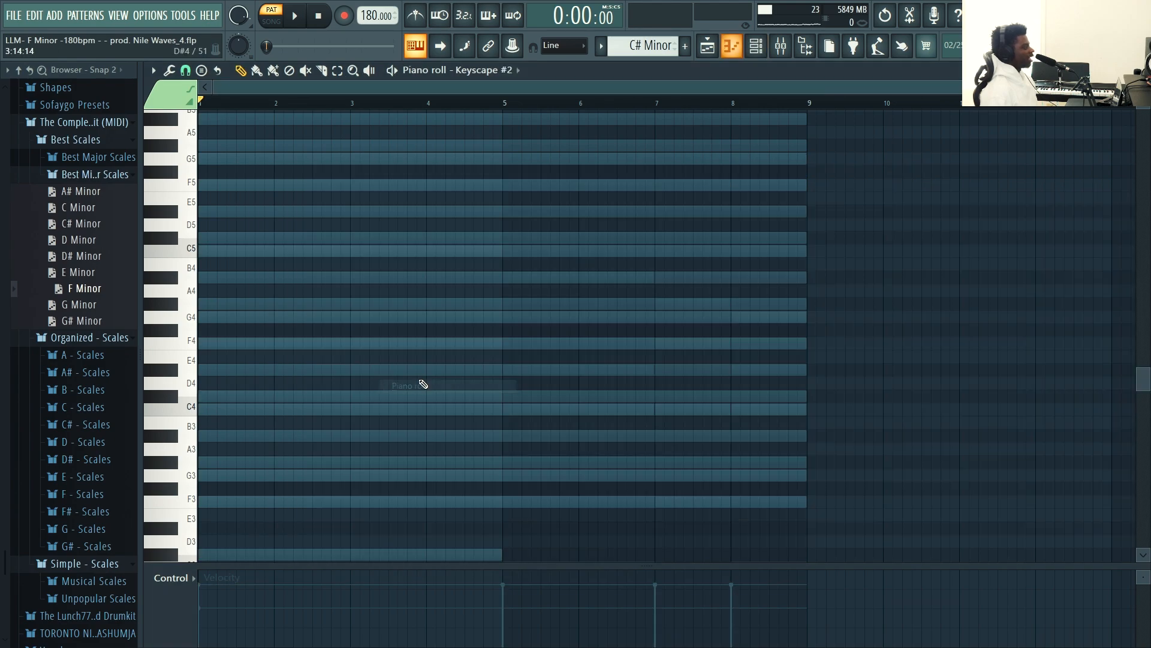
scroll(303, 294, "up", 3)
scroll(480, 272, "up", 2)
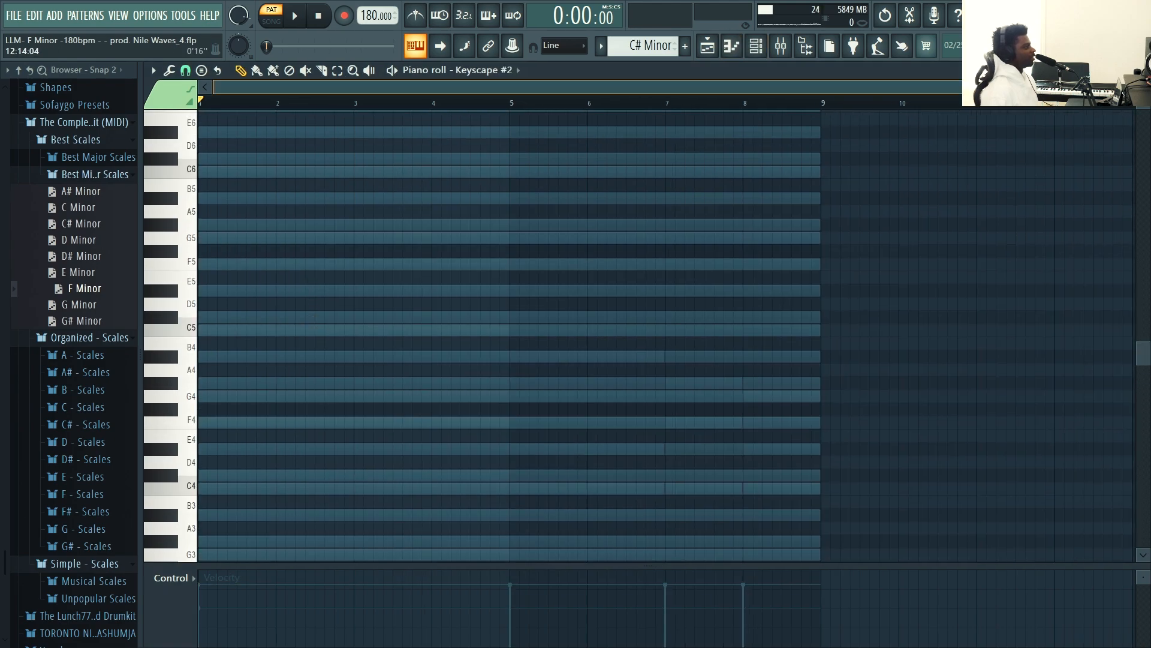
scroll(473, 270, "down", 2)
left_click(212, 225)
right_click(280, 228)
scroll(411, 186, "up", 3)
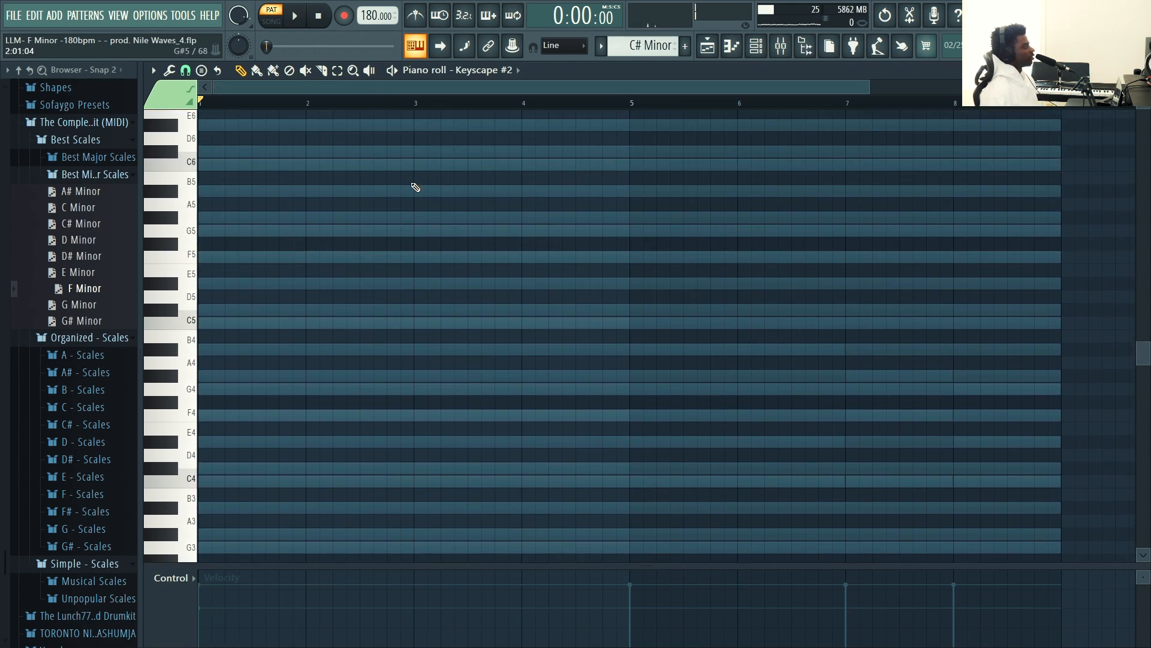
- Load the LA Custom C7 - Softest preset in Keyscape #2 and return to its piano roll
key("F6")
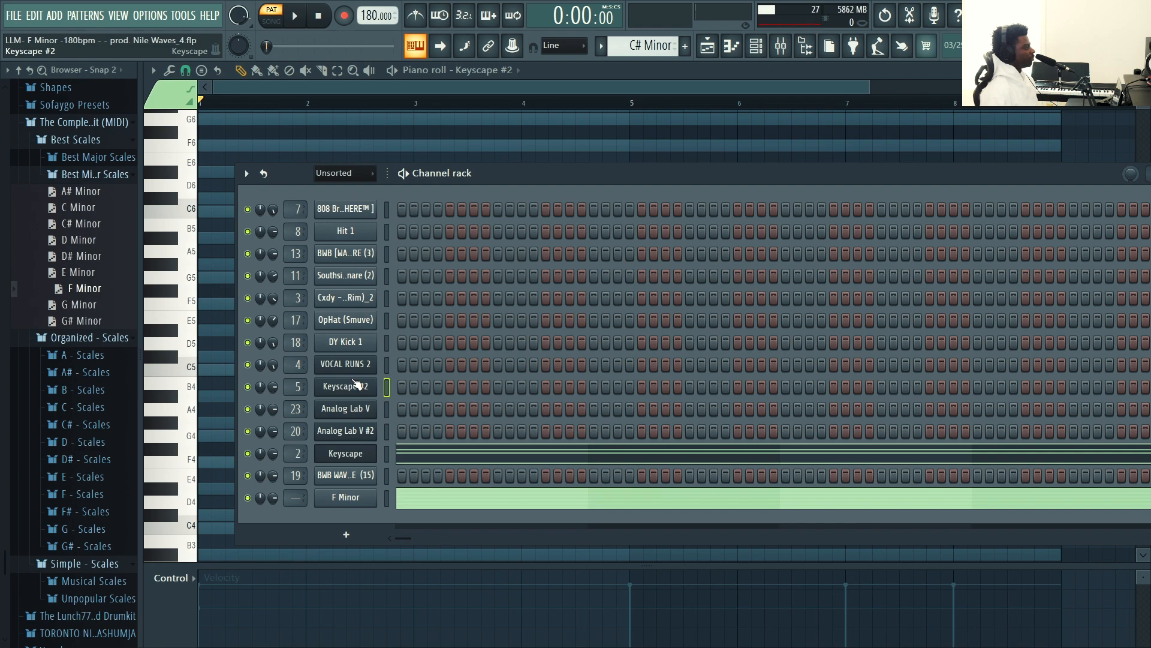
left_click(358, 385)
left_click(754, 336)
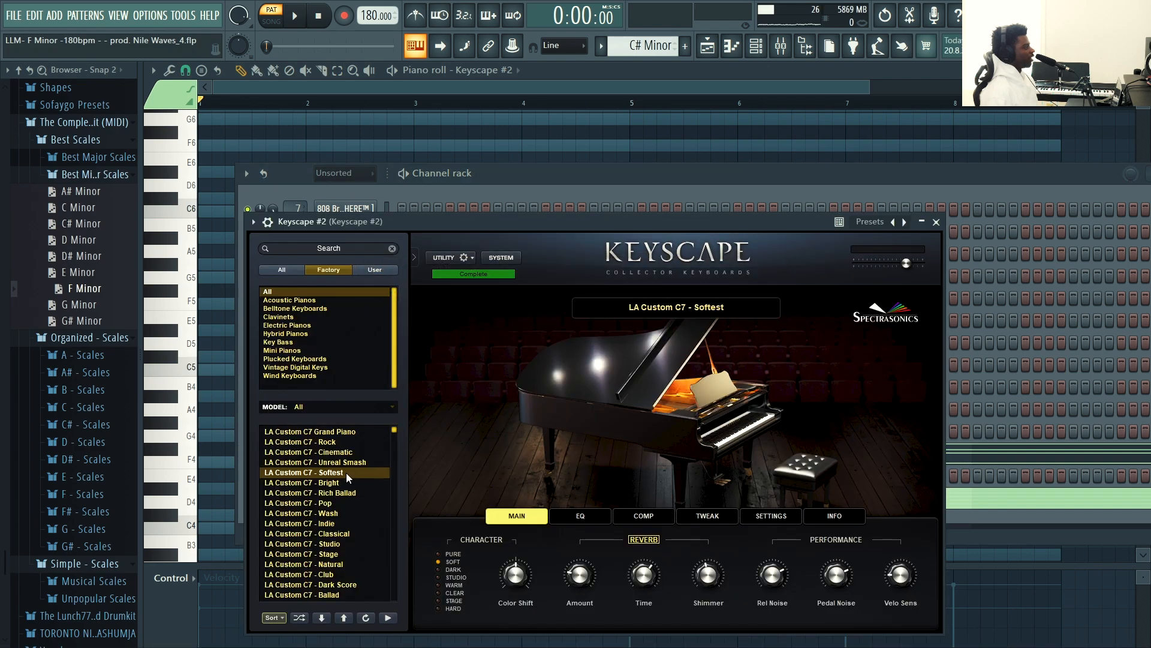
left_click(376, 108)
- Place a one-bar opening melody note at bar 1 on C6 and audition it with the chords
left_click_drag(243, 279, 190, 269)
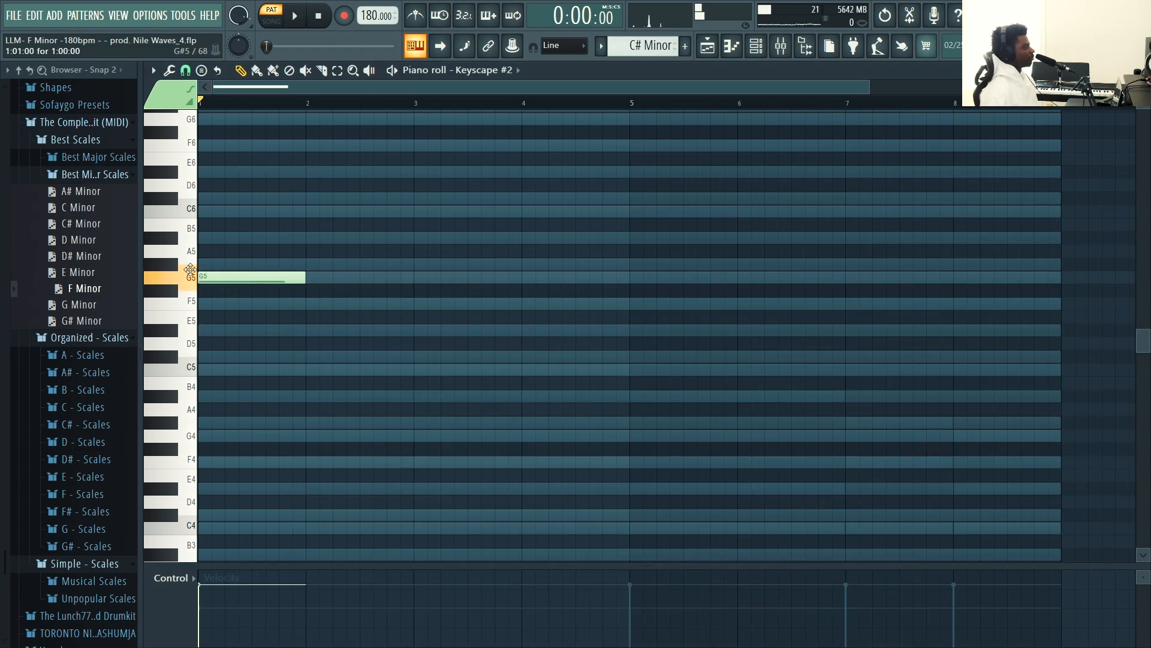
left_click_drag(292, 277, 185, 219)
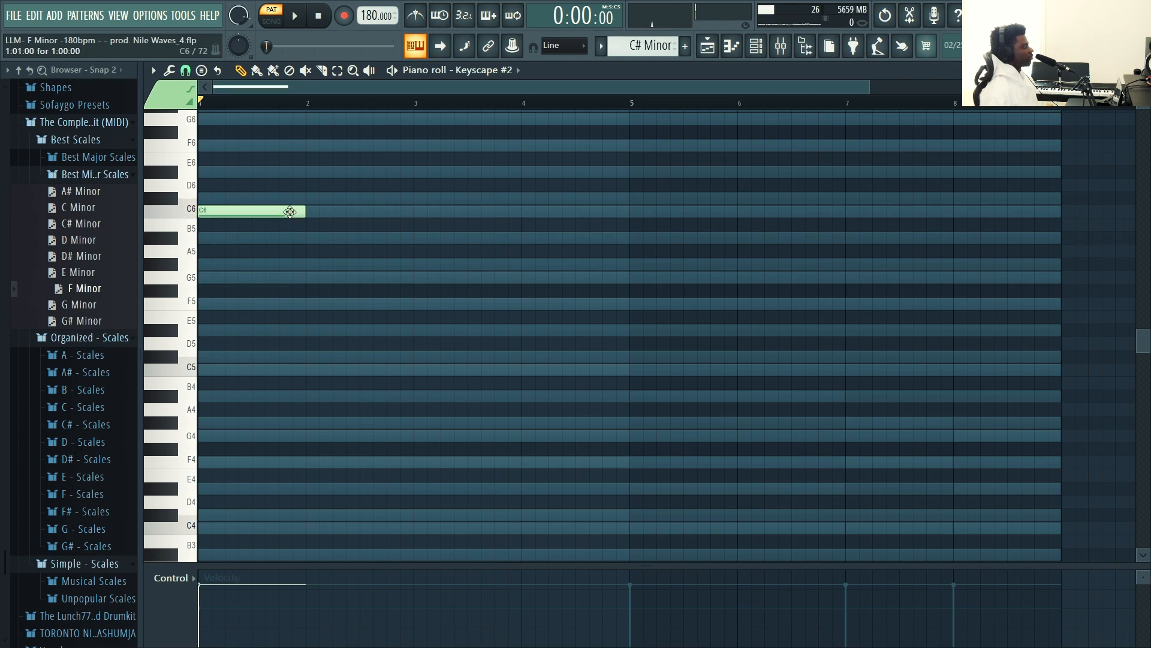
left_click_drag(223, 262, 211, 264)
right_click(237, 268)
key("space")
key("space")
left_click_drag(208, 305, 174, 143)
key("space")
scroll(268, 249, "up", 3)
key("space")
left_click_drag(244, 265, 240, 328)
key("space")
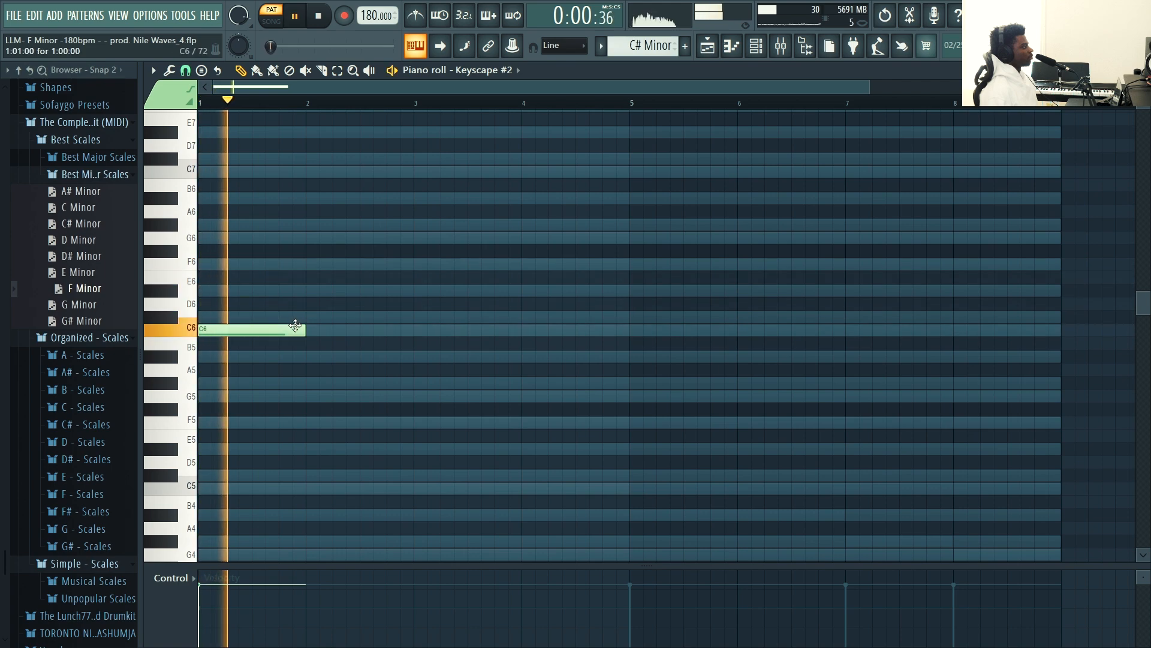
- Continue the melody with one-bar D#6 at bar 3, a short G#6, G6, F6, D#6 descent through bar 4, and one-bar A#5 at bar 5
left_click(420, 290)
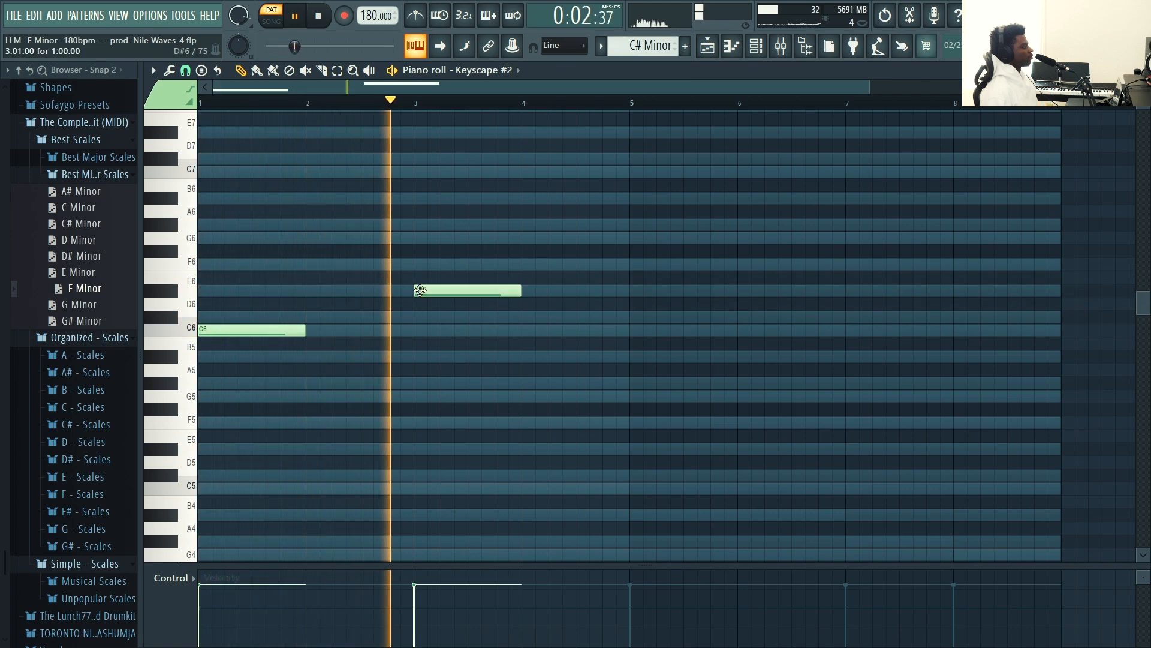
left_click(534, 223)
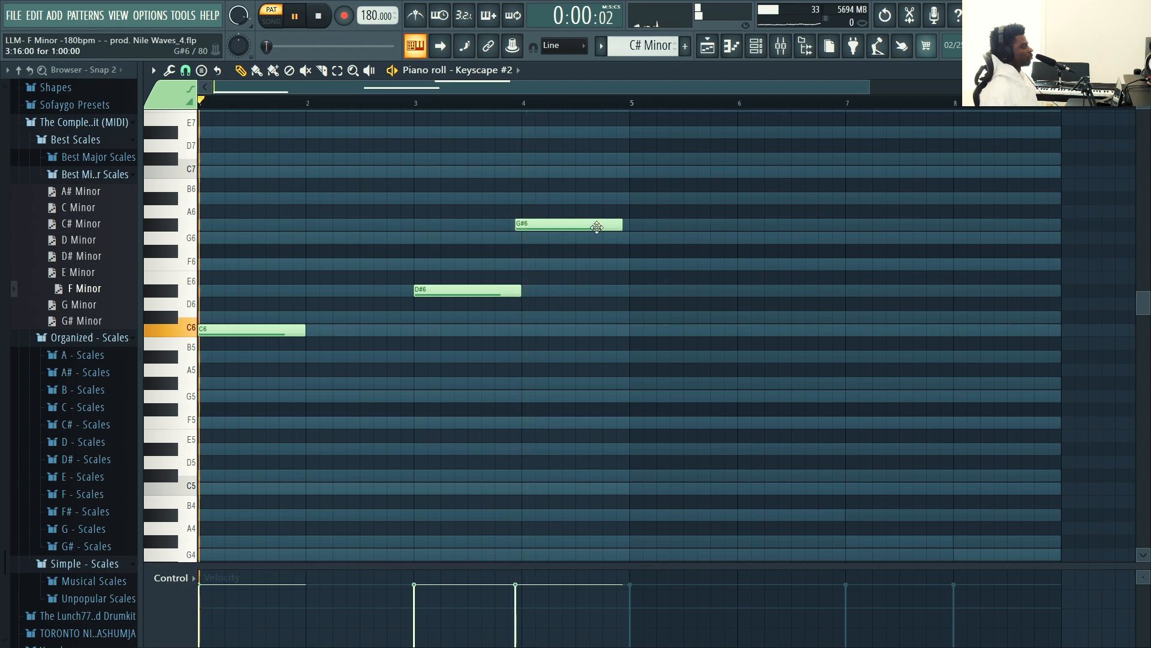
left_click_drag(625, 223, 548, 224)
left_click(552, 237)
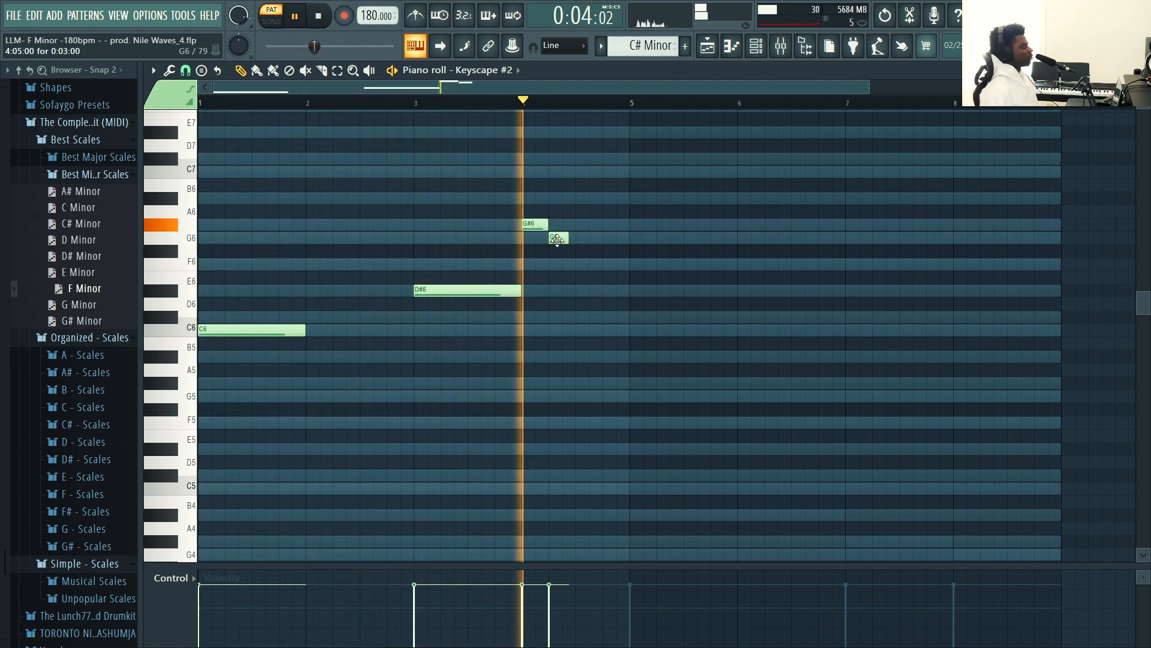
left_click(579, 265)
key("space")
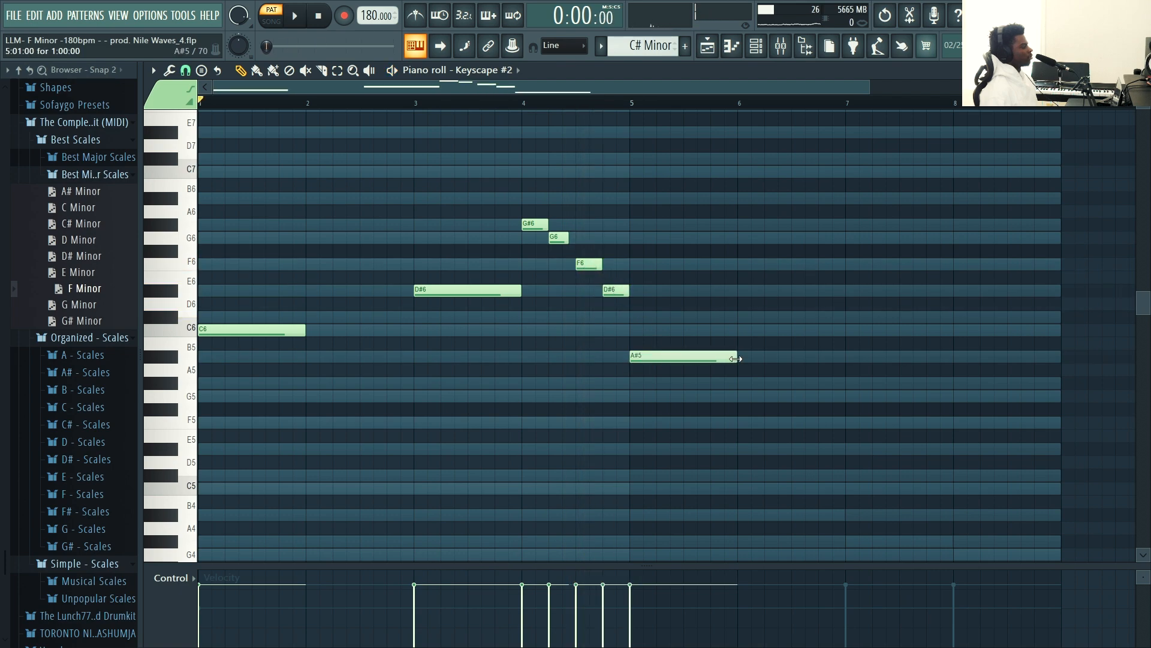
- Add a one-bar F6 note at bar 7 and staggered ascending F5, G5 and G#5 notes from bar 8
left_click_drag(848, 317, 847, 256)
left_click_drag(944, 330, 950, 422)
left_click(985, 396)
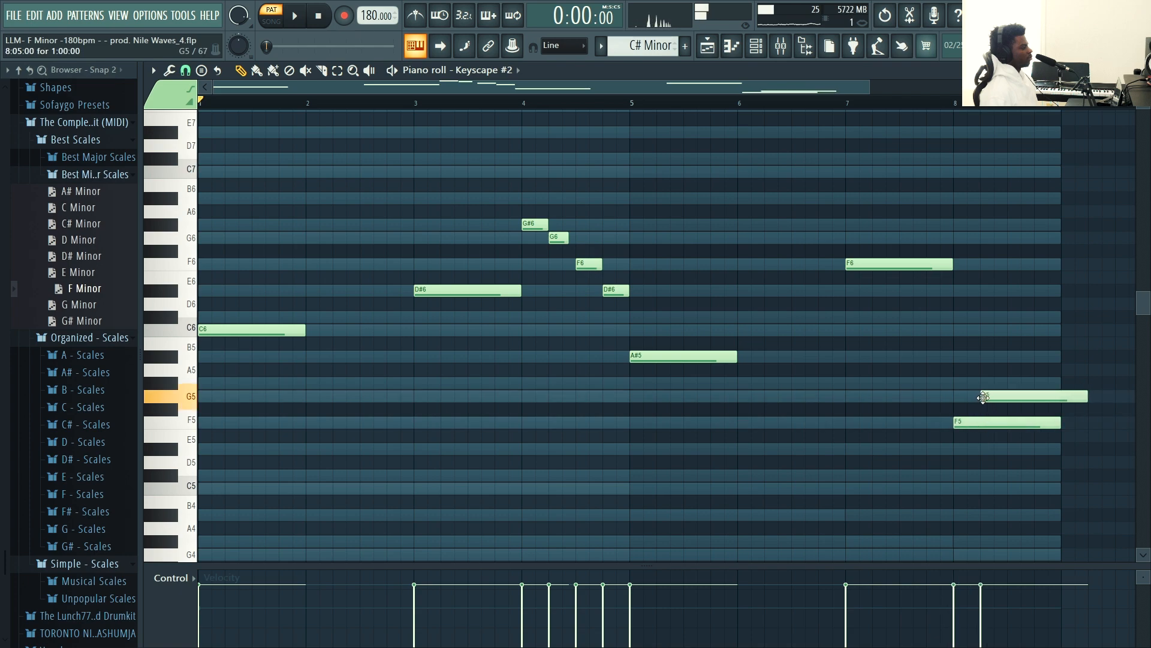
key("space")
left_click_drag(1025, 383, 1036, 385)
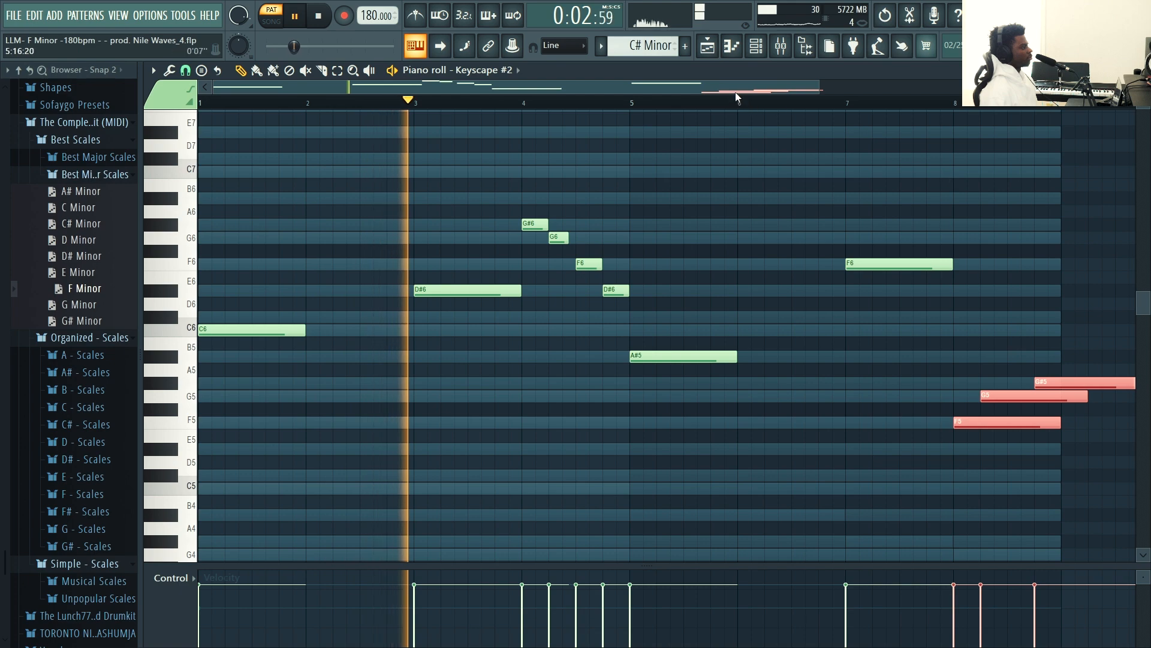
- Shorten the F5, G5 and G#5 notes to a quarter bar each and shift them earlier to start midway through bar 7
left_click_drag(822, 88, 962, 90)
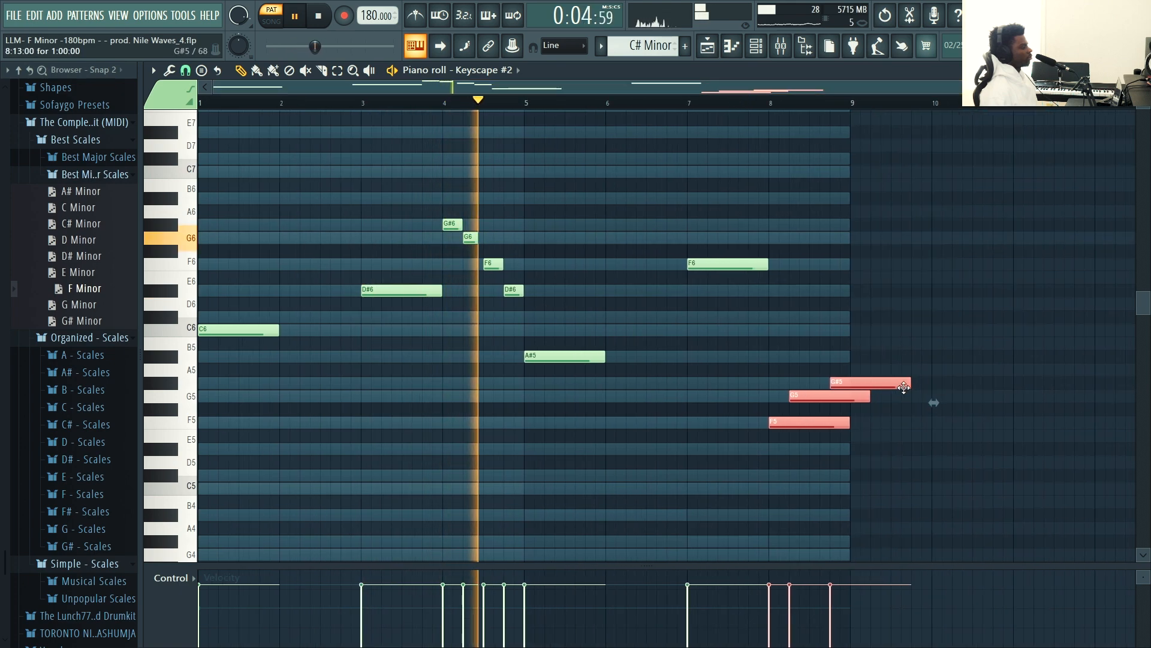
left_click_drag(909, 382, 852, 388)
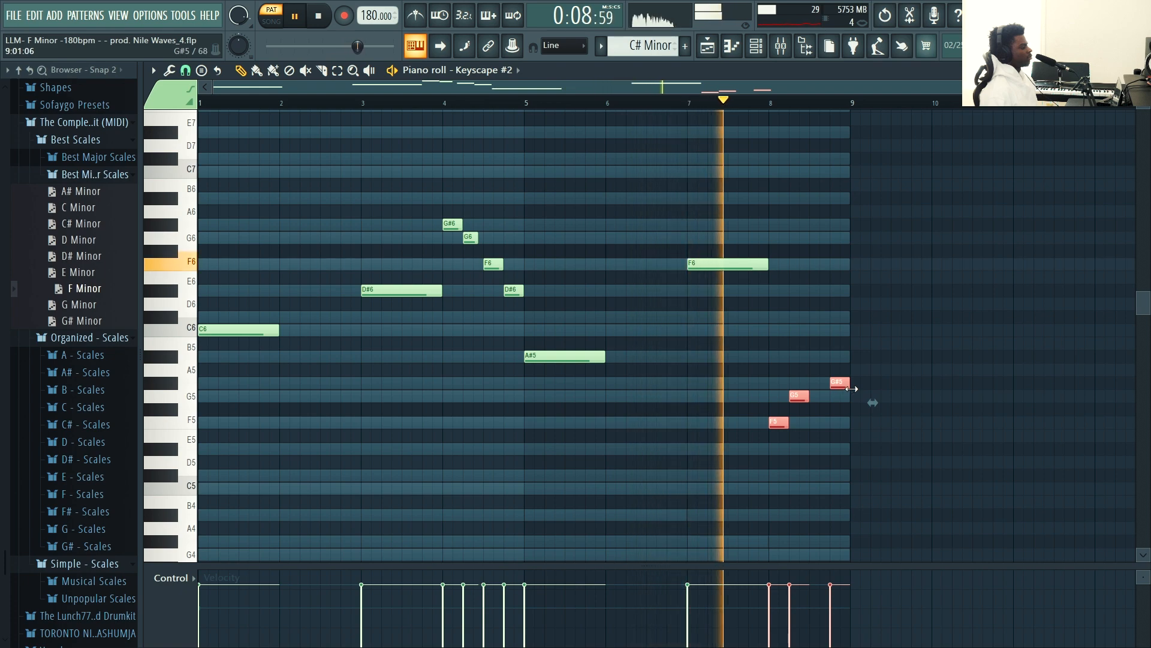
key("space")
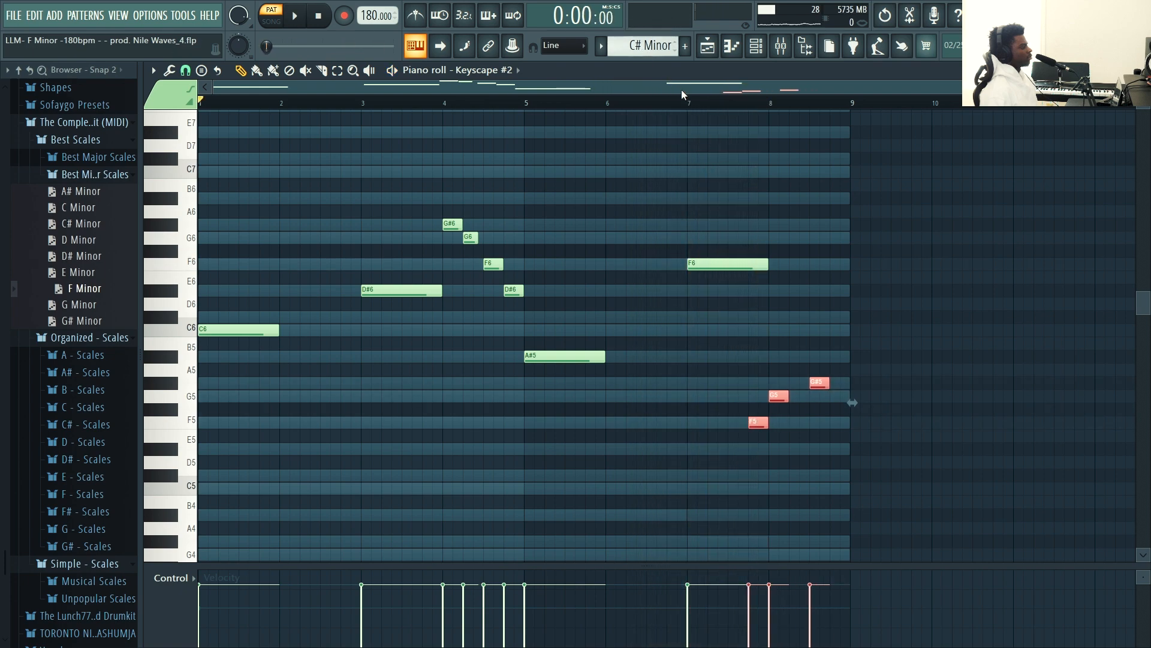
left_click_drag(751, 423, 731, 424)
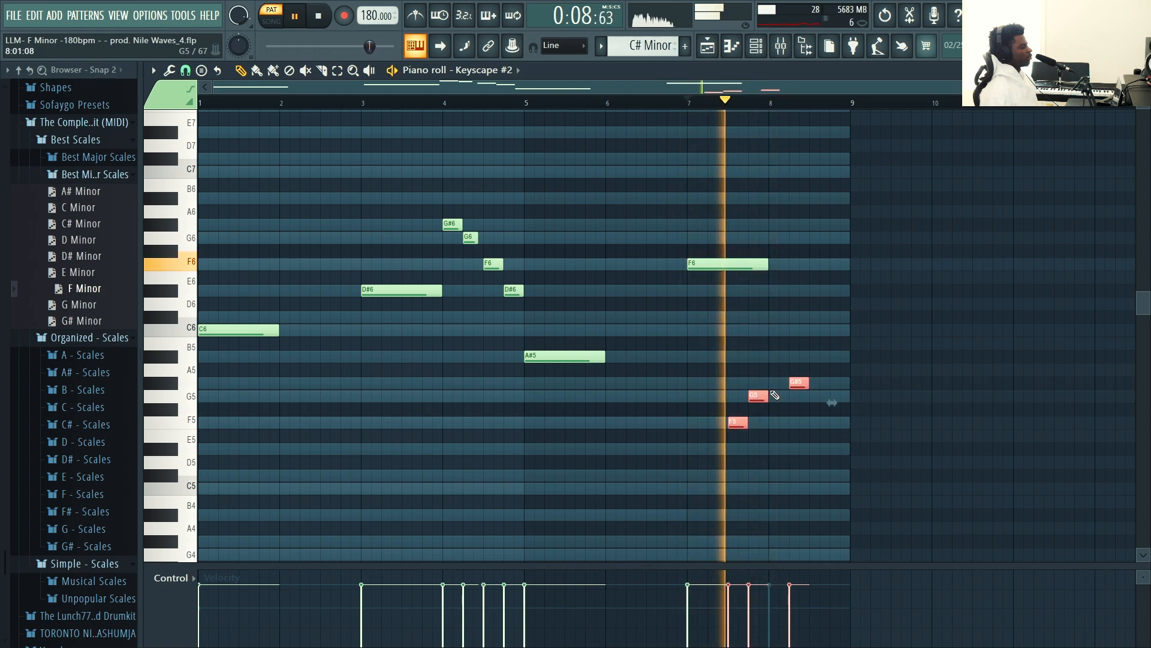
- Fill bar 8 with quarter-bar notes: F5 on beat 2, the moved G#5 on beat 3 and A#5 on beat 4
left_click(781, 422)
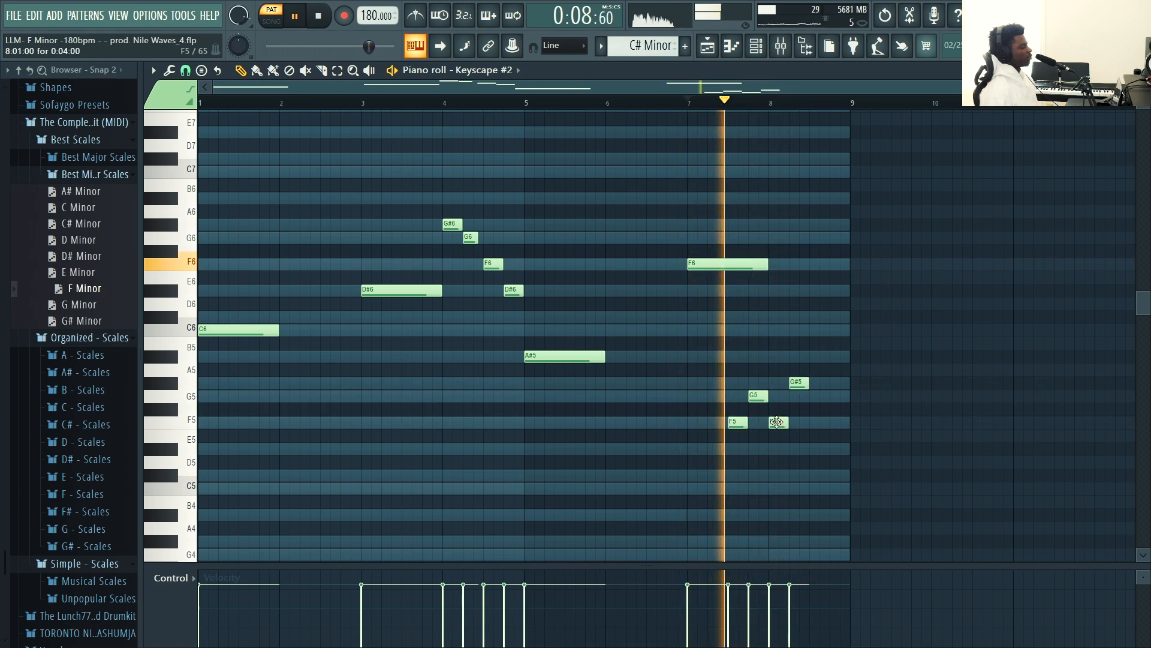
left_click_drag(782, 422, 787, 422)
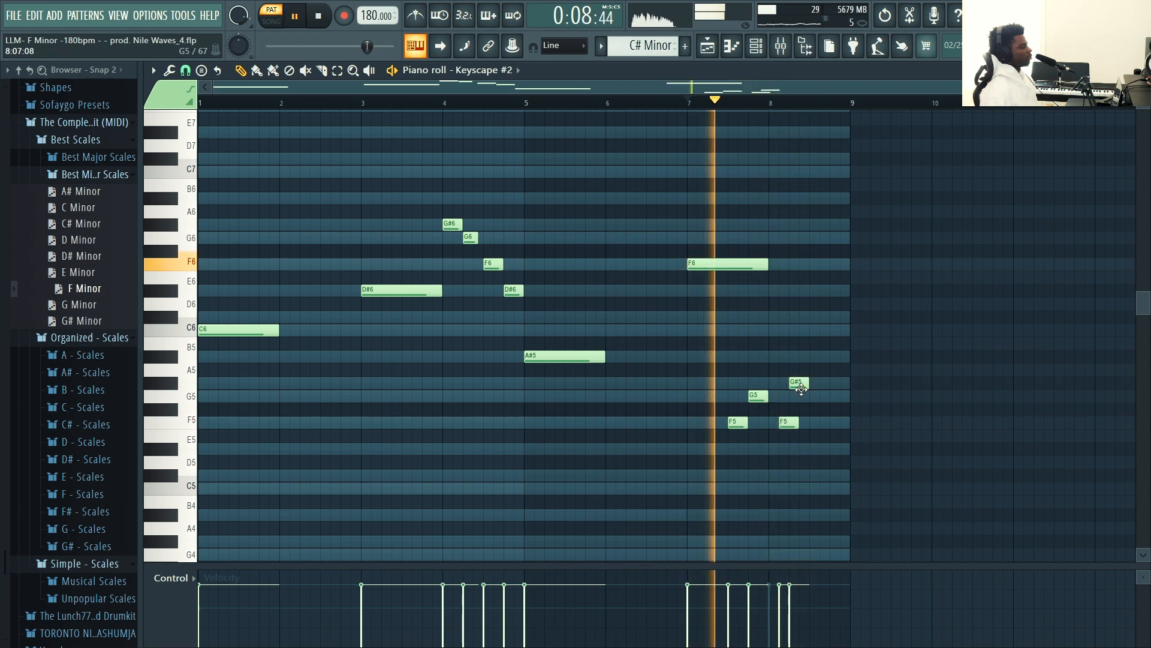
left_click_drag(799, 382, 809, 382)
left_click_drag(788, 422, 793, 422)
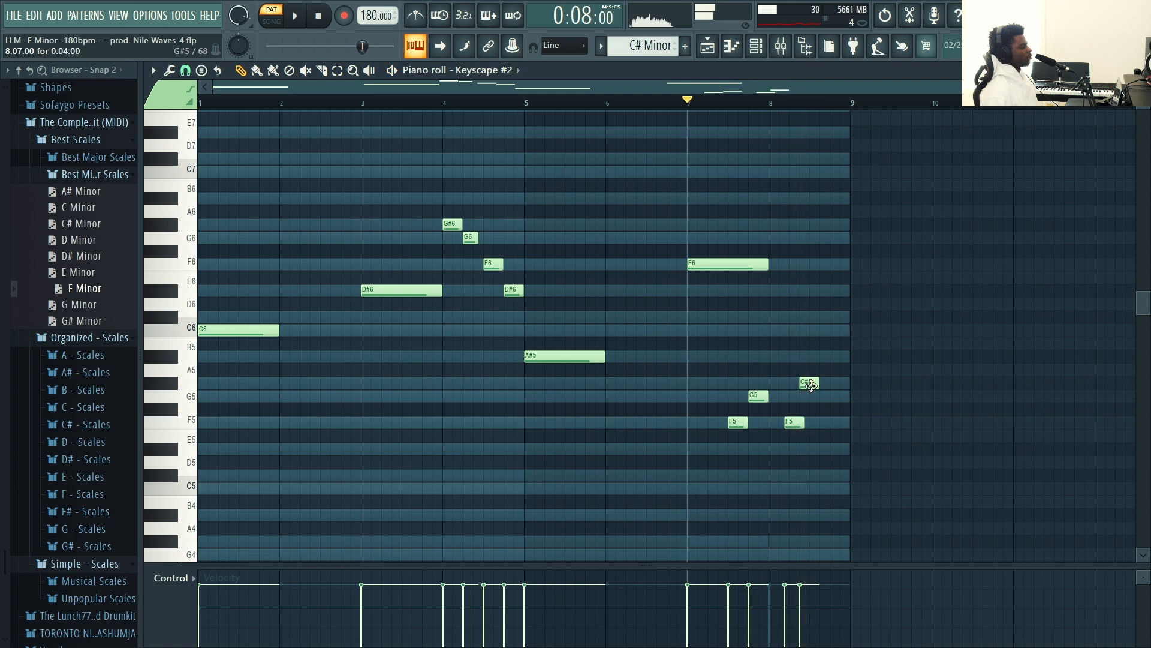
left_click_drag(809, 384, 819, 384)
left_click_drag(794, 423, 799, 422)
left_click_drag(822, 383, 832, 357)
left_click(827, 357)
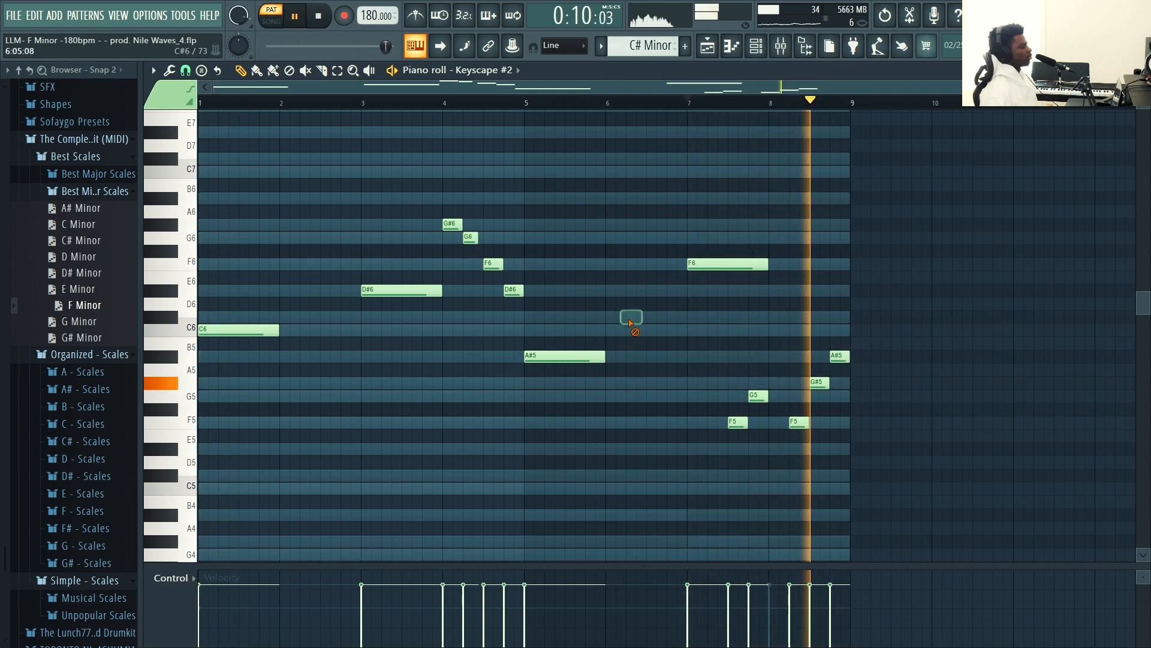
- Lengthen the G5 note at the end of bar 7 to half a bar and play the melody
left_click_drag(768, 396, 788, 396)
left_click(779, 304)
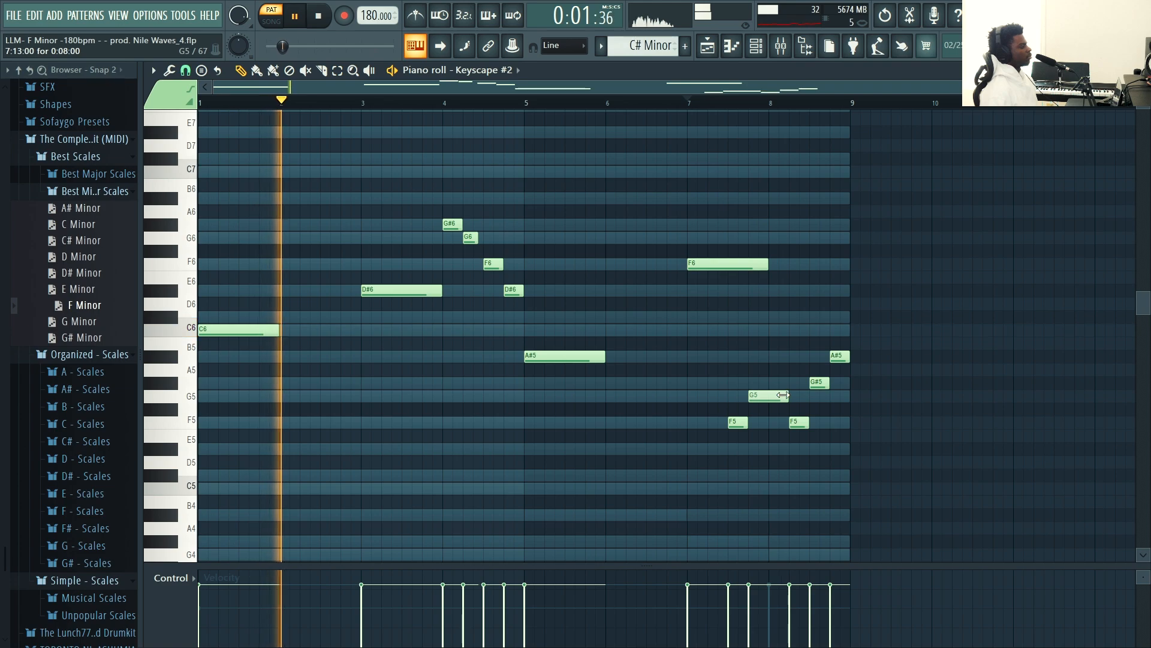
key("space")
- Reopen the piano roll of the Keyscape chord channel and stop playback
key("F6")
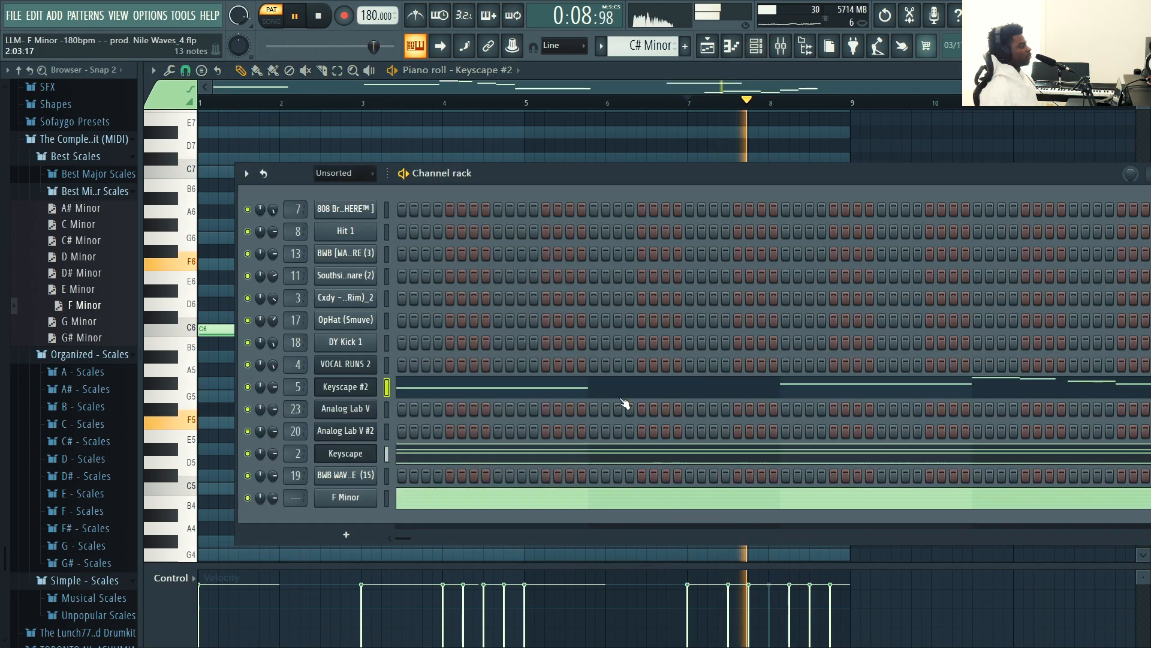
left_click(599, 453)
scroll(660, 450, "down", 5)
key("space")
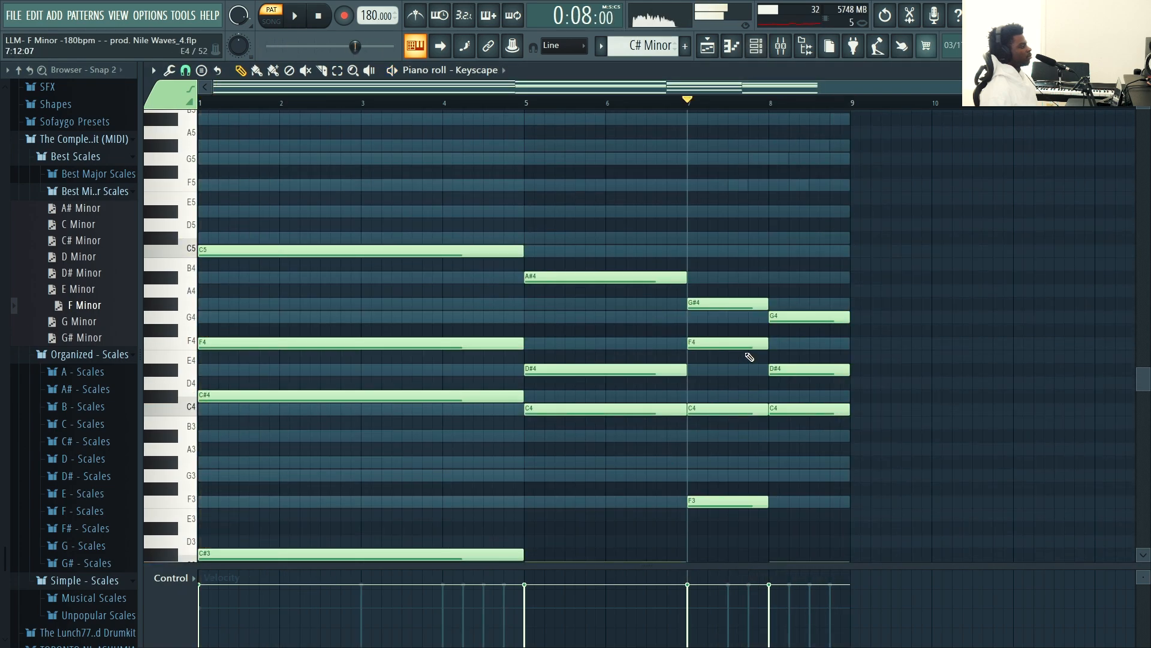
- Try the F4 note of the bar 7 chord an octave higher, move it back down and play the chord
key("ctrl+Up")
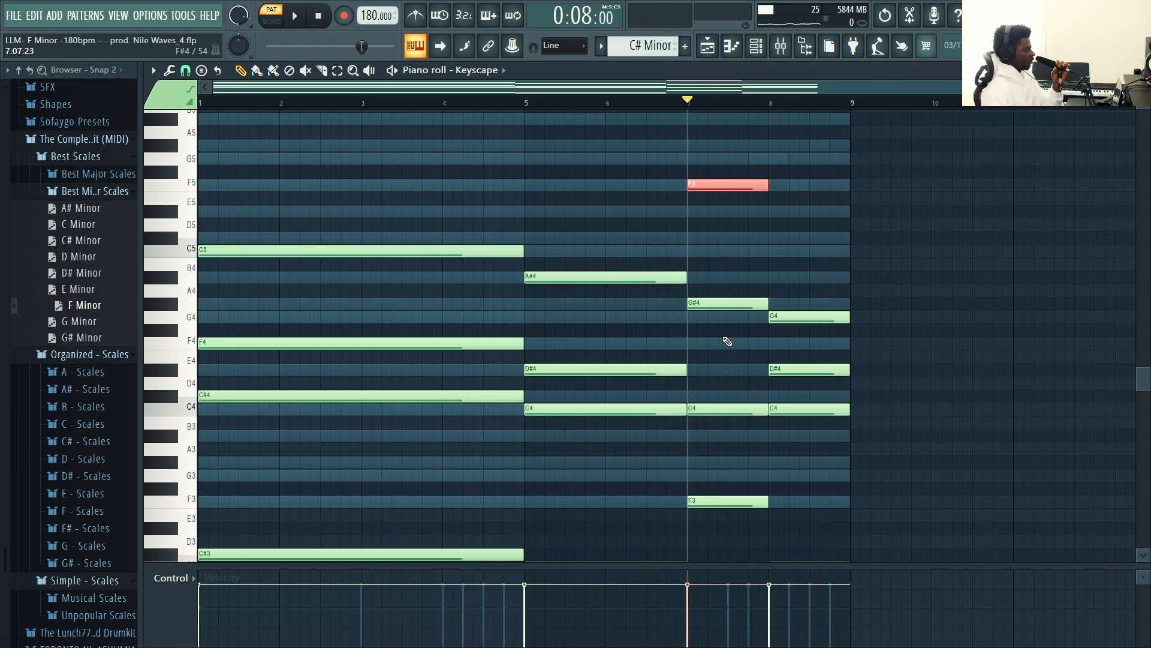
key("ctrl+Down")
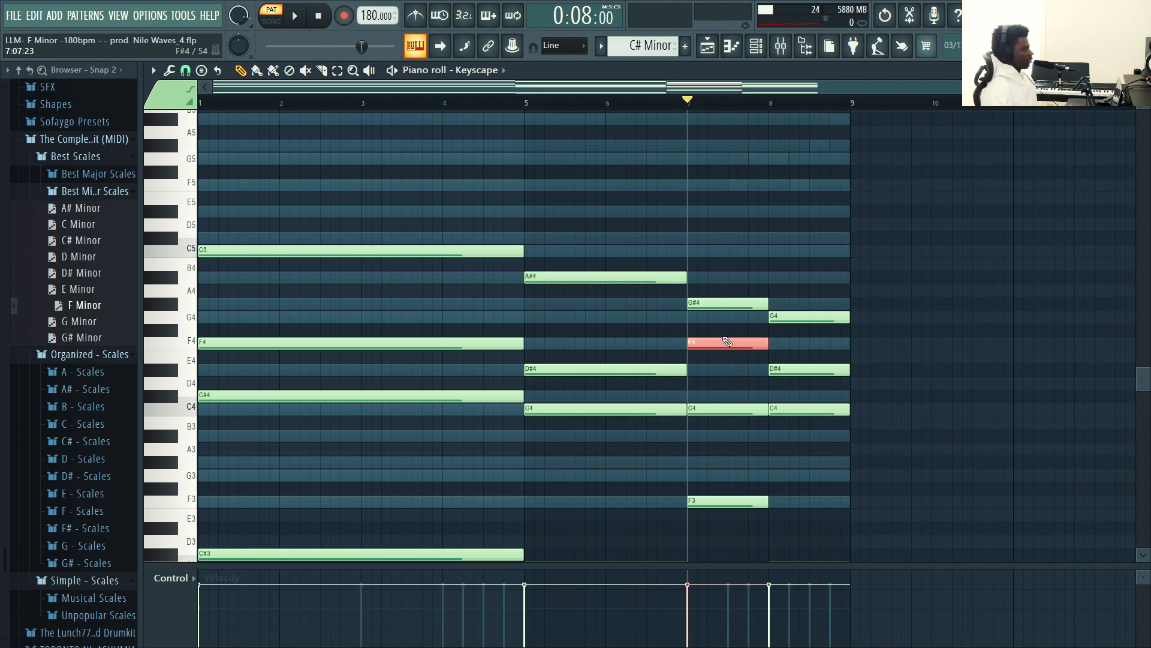
key("space")
key("space")
- Replace the F3 and C3 bass notes at bars 7 and 8 with a two-bar D3 note and play from bar 5
scroll(743, 463, "down", 1)
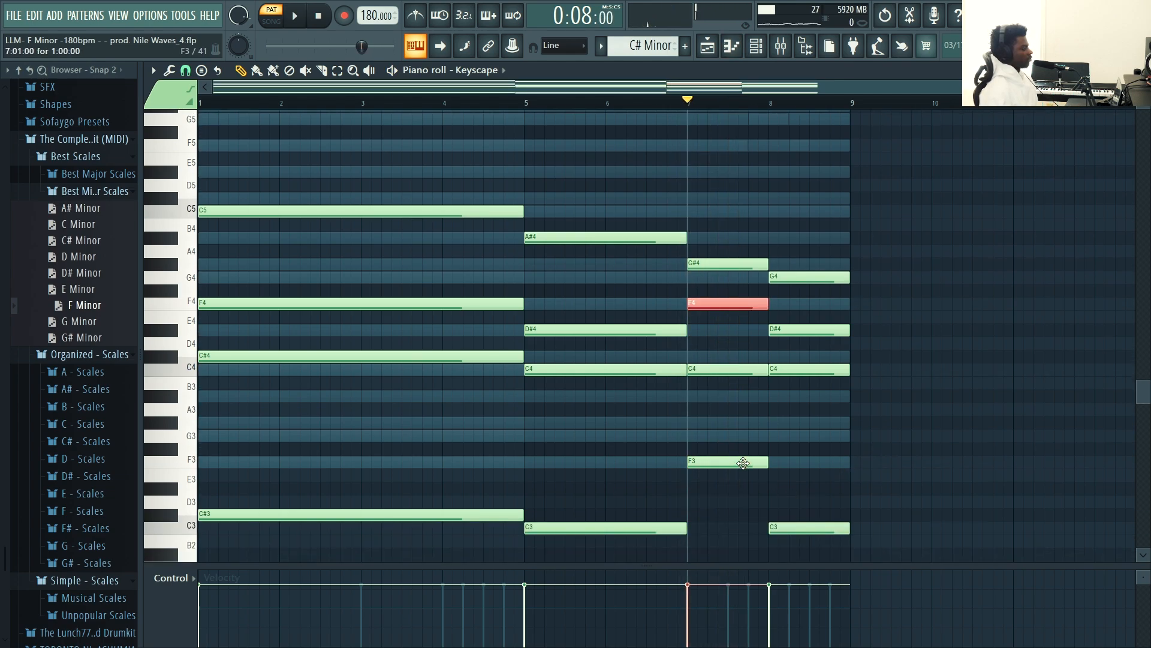
key("space")
key("space")
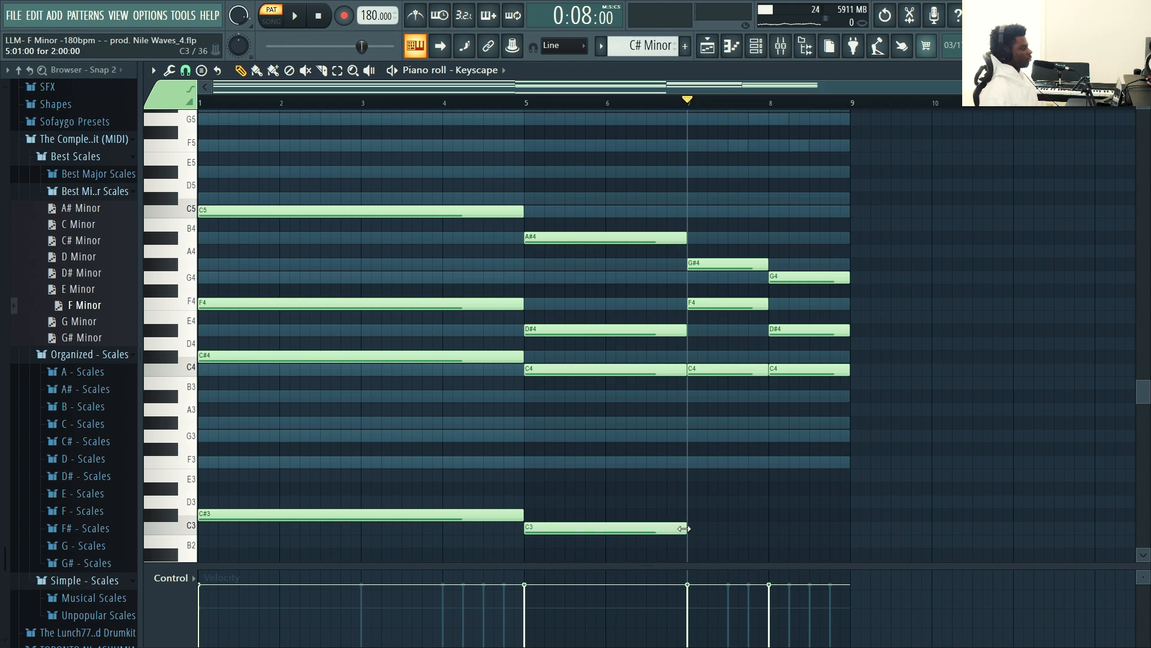
scroll(685, 529, "down", 1)
left_click_drag(704, 501, 688, 485)
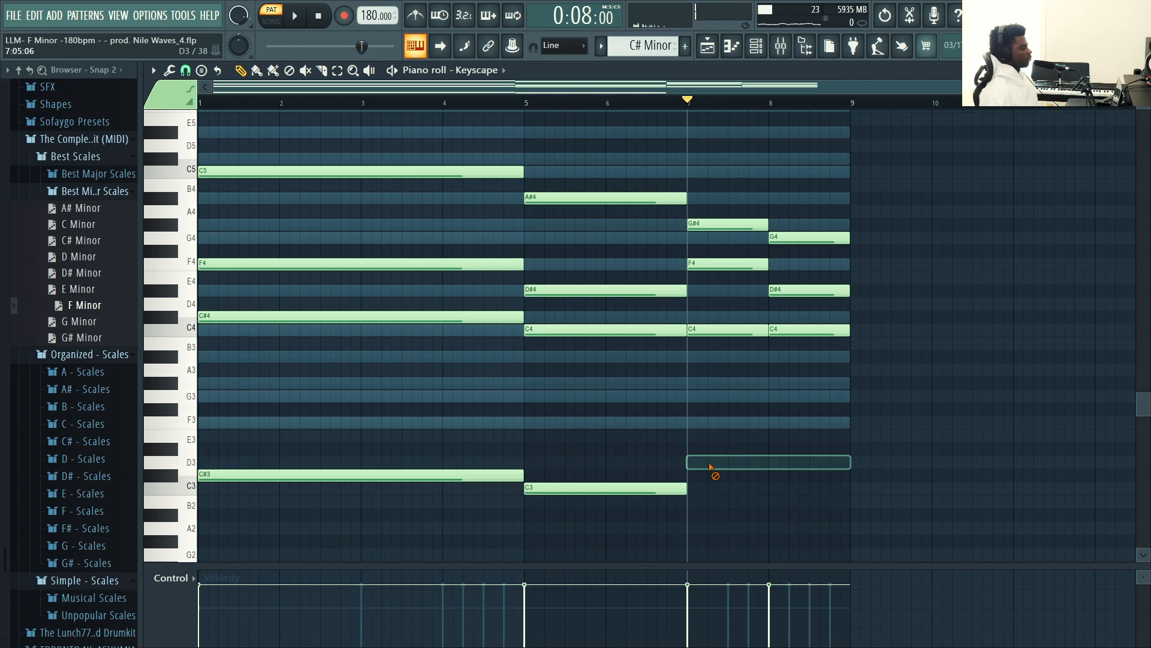
left_click(546, 108)
left_click_drag(682, 457, 721, 466)
key("space")
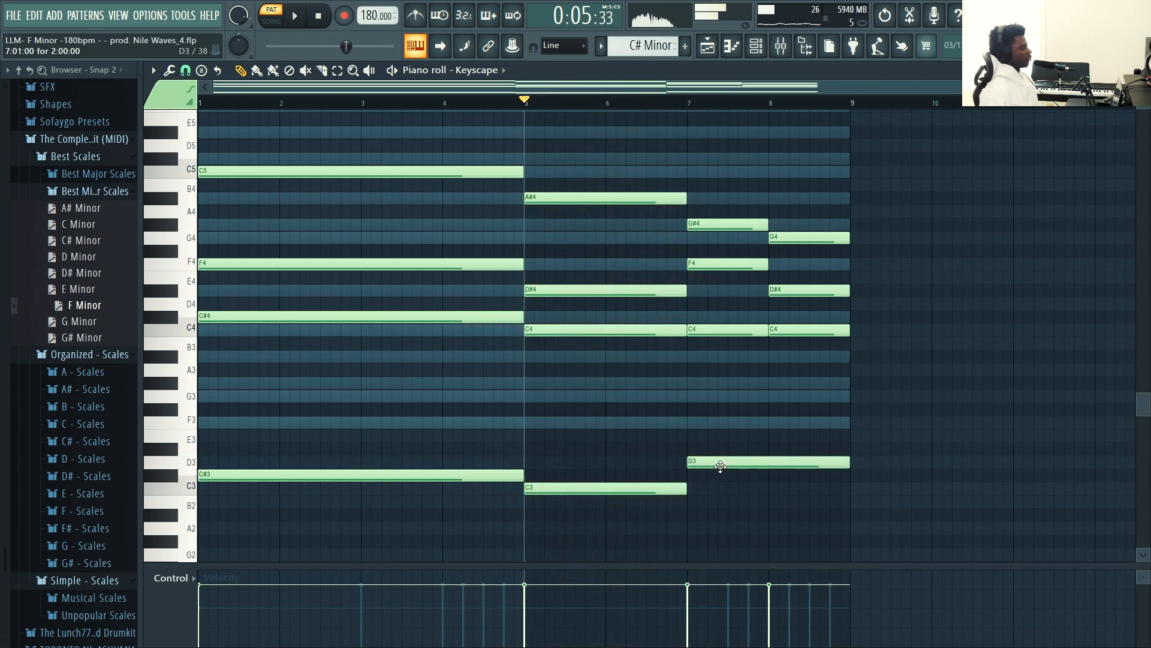
- Move the two-bar bass note to F3, shorten it to one bar and put a one-bar C3 back at bar 8
left_click_drag(727, 424, 722, 424)
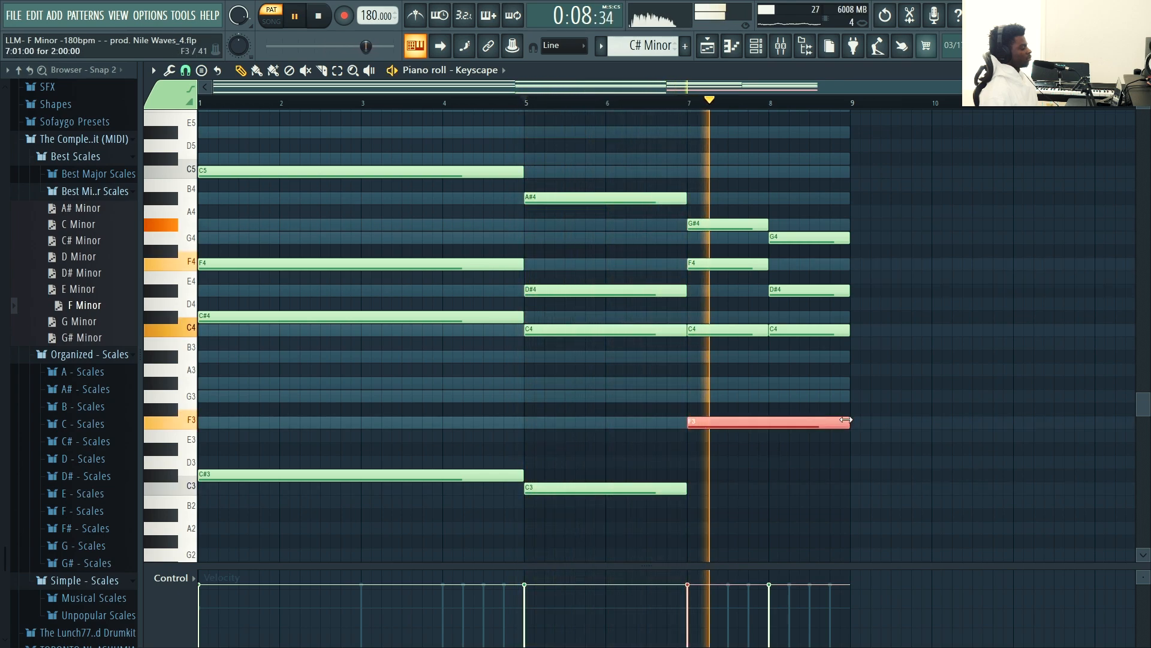
left_click_drag(846, 420, 785, 418)
key("space")
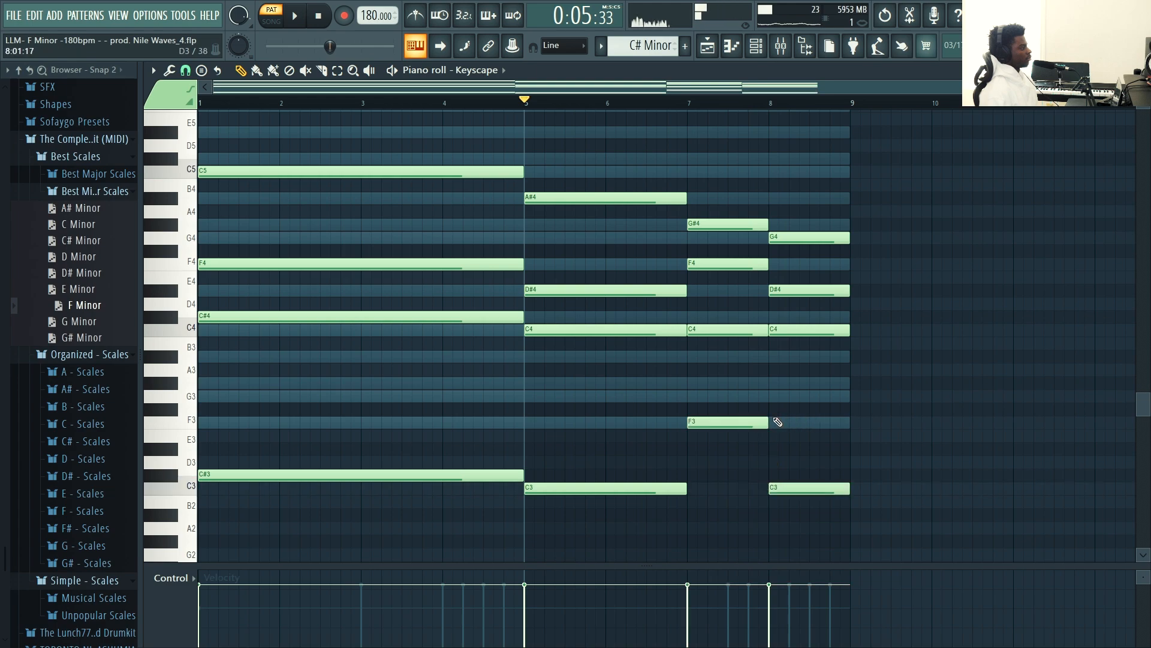
- Raise the C4 note of the bar 7 chord by one octave and play the progression through
key("space")
scroll(747, 301, "up", 2)
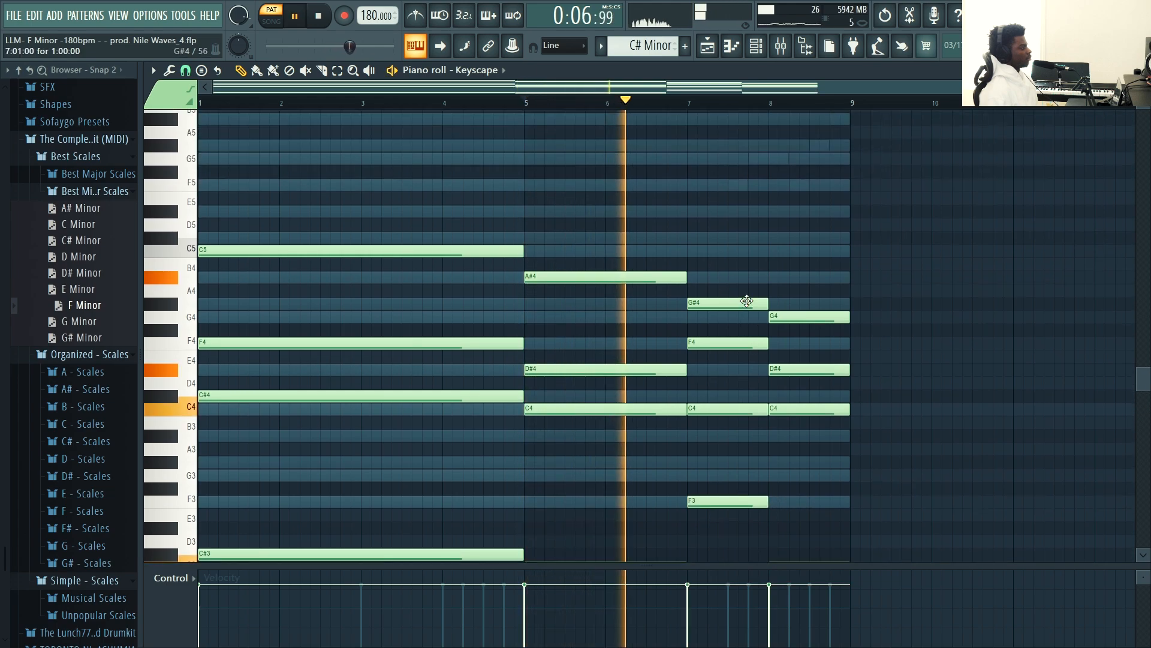
scroll(746, 301, "down", 2)
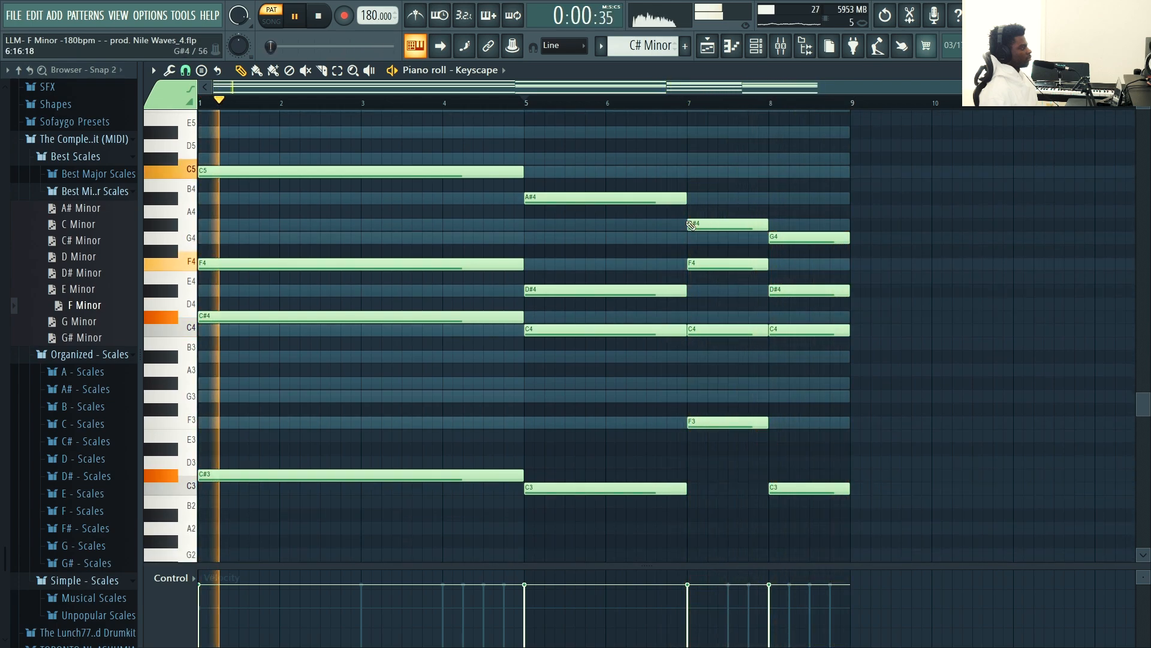
left_click(750, 331)
key("ctrl+Up")
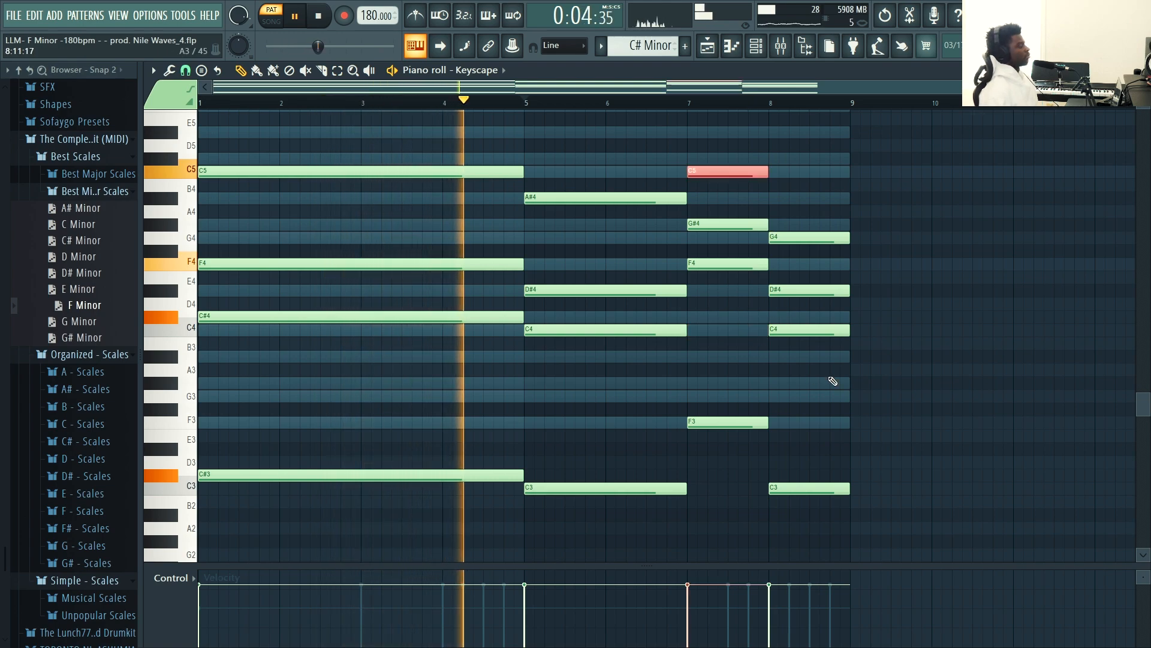
scroll(714, 387, "up", 1)
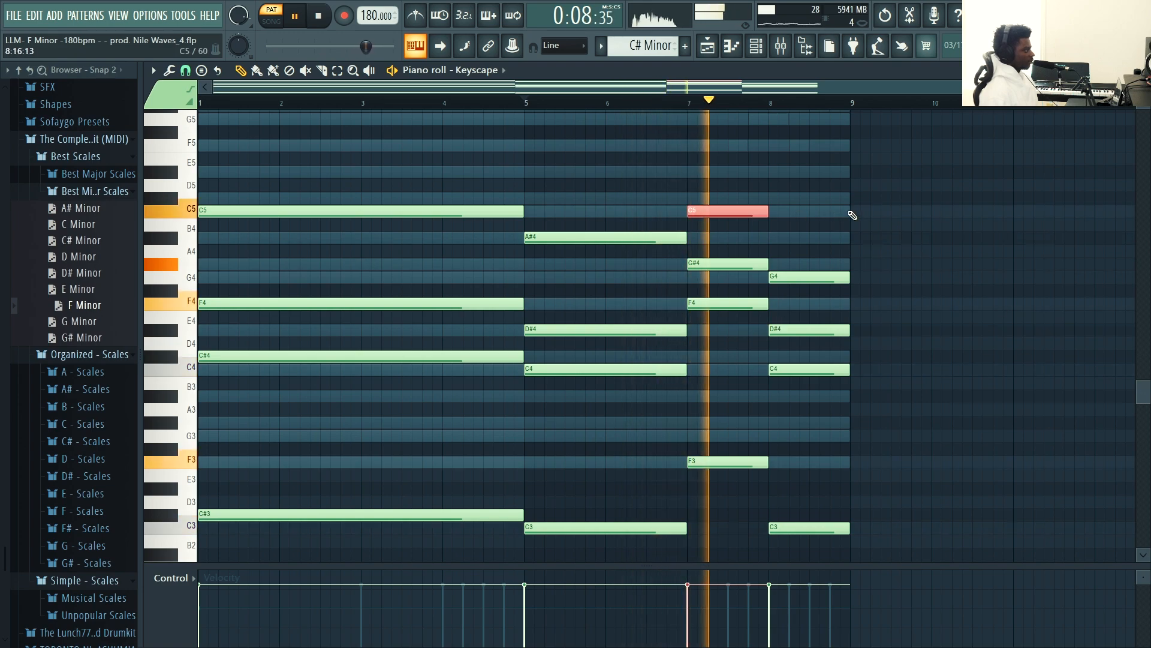
scroll(822, 334, "down", 2)
key("ctrl+a")
scroll(873, 402, "up", 3)
key("space")
- In the Keyscape #2 melody, rework the low notes to a one-beat F5 halfway through bar 7 and a one-beat G5 at bar 8
left_click(776, 55)
left_click(764, 52)
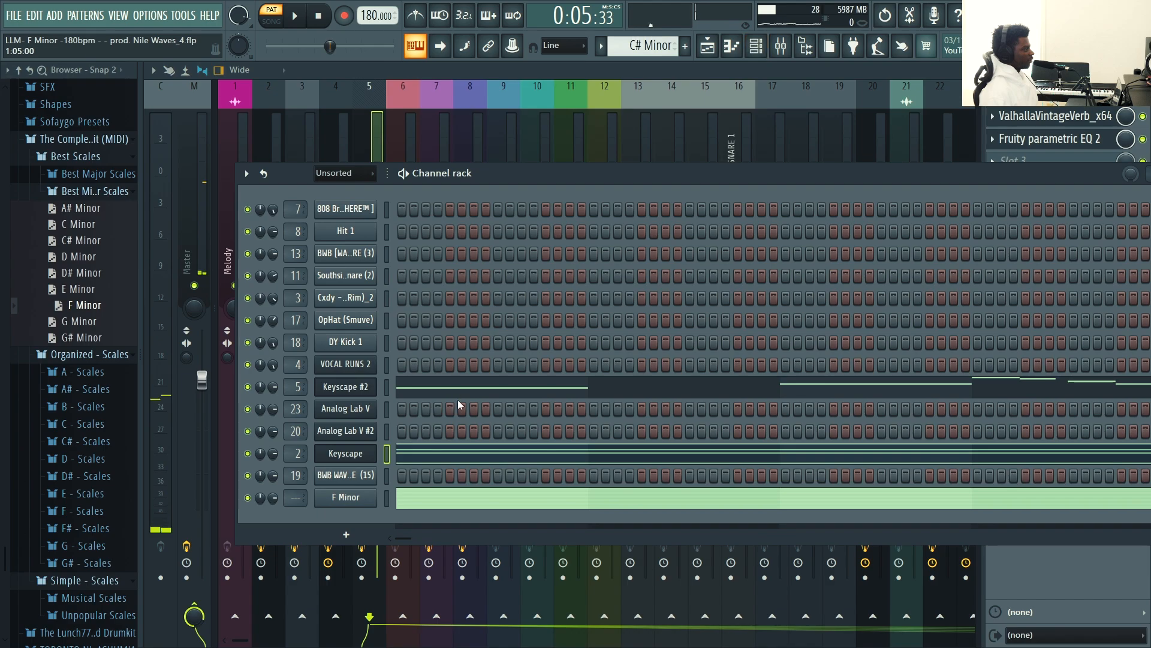
left_click(480, 387)
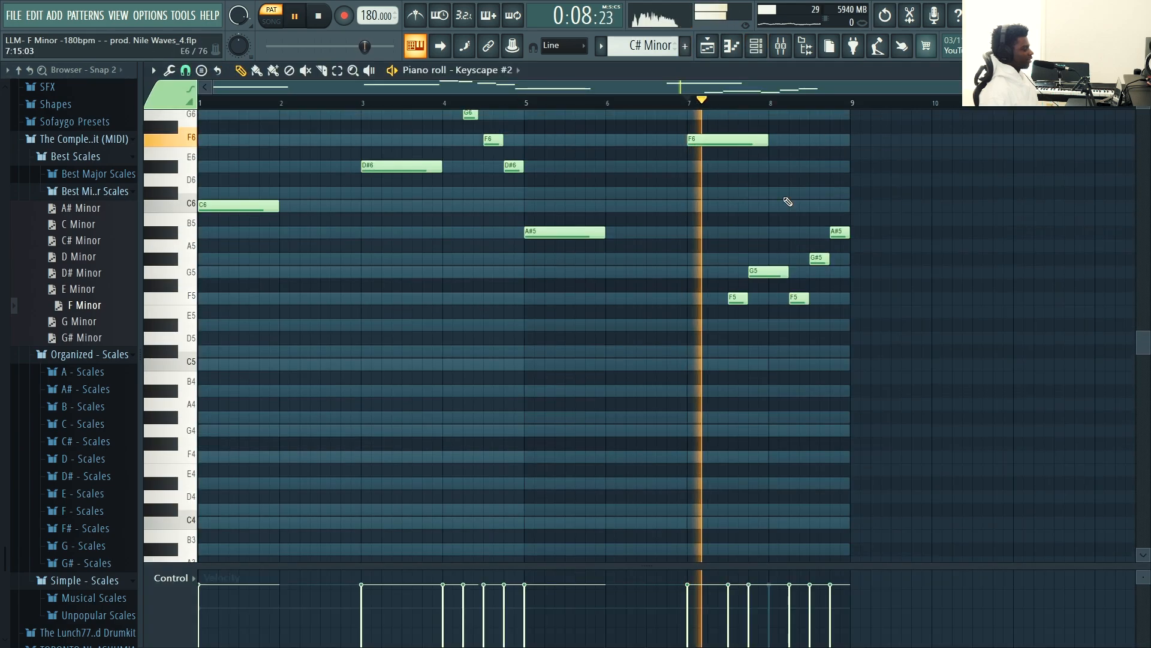
key("space")
right_click(769, 273)
right_click(742, 299)
key("space")
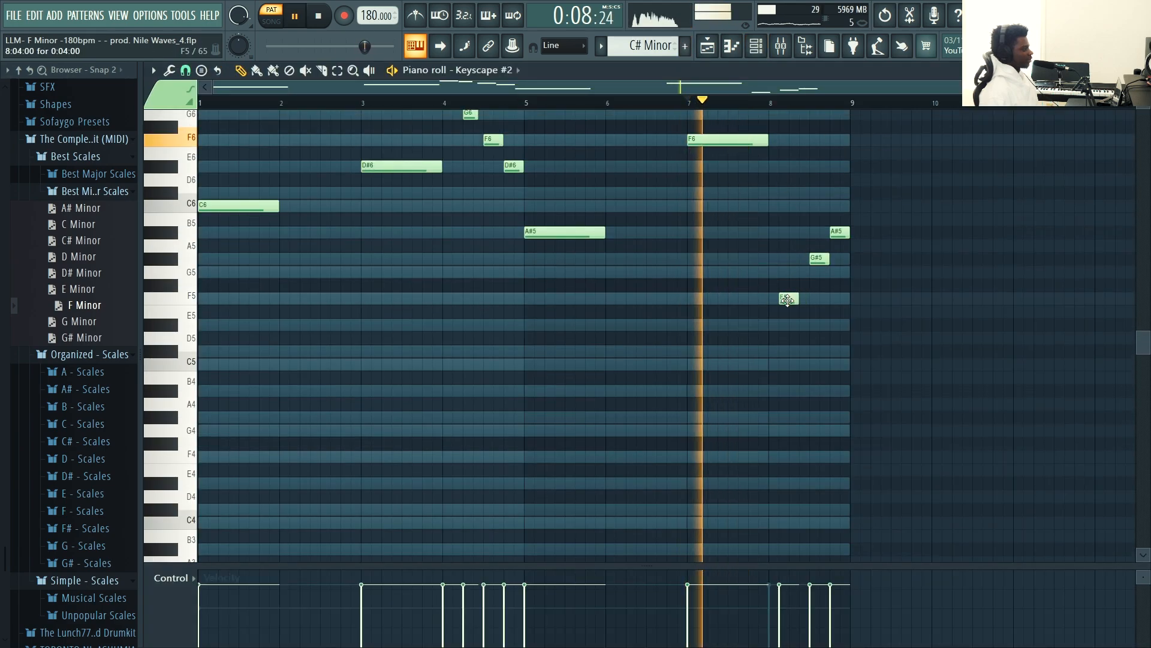
left_click_drag(798, 299, 737, 299)
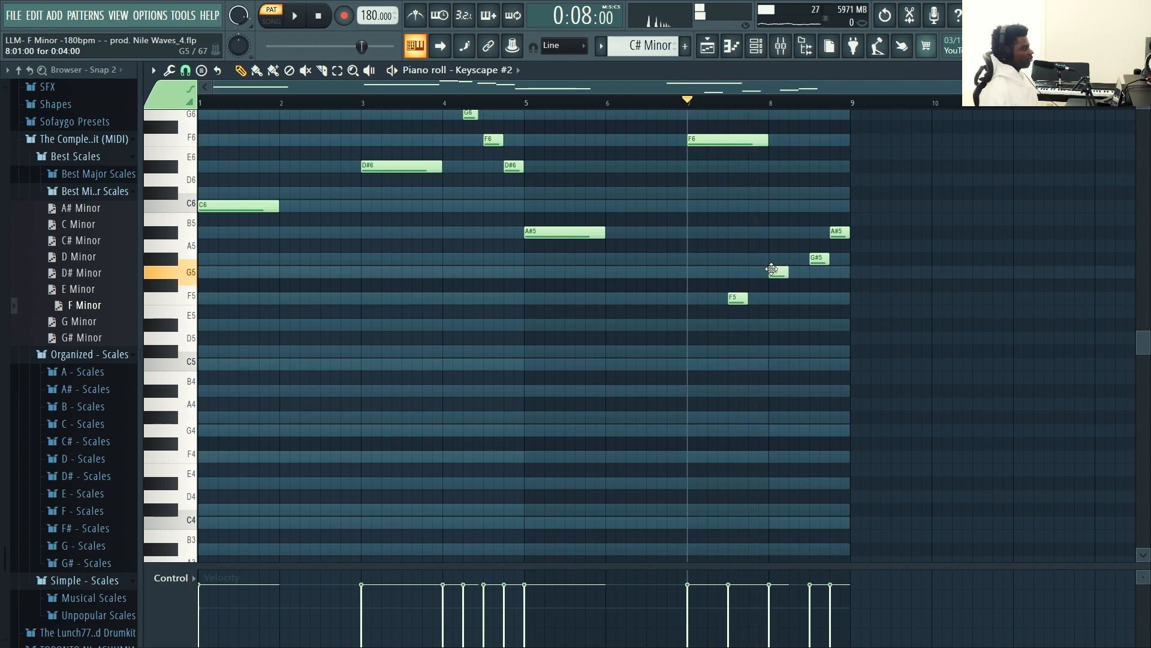
key("space")
- Delete the last A#5 melody note and lengthen the F5, G5 and G#5 notes to about one and a half beats
right_click(843, 237)
left_click_drag(851, 307, 728, 252)
key("space")
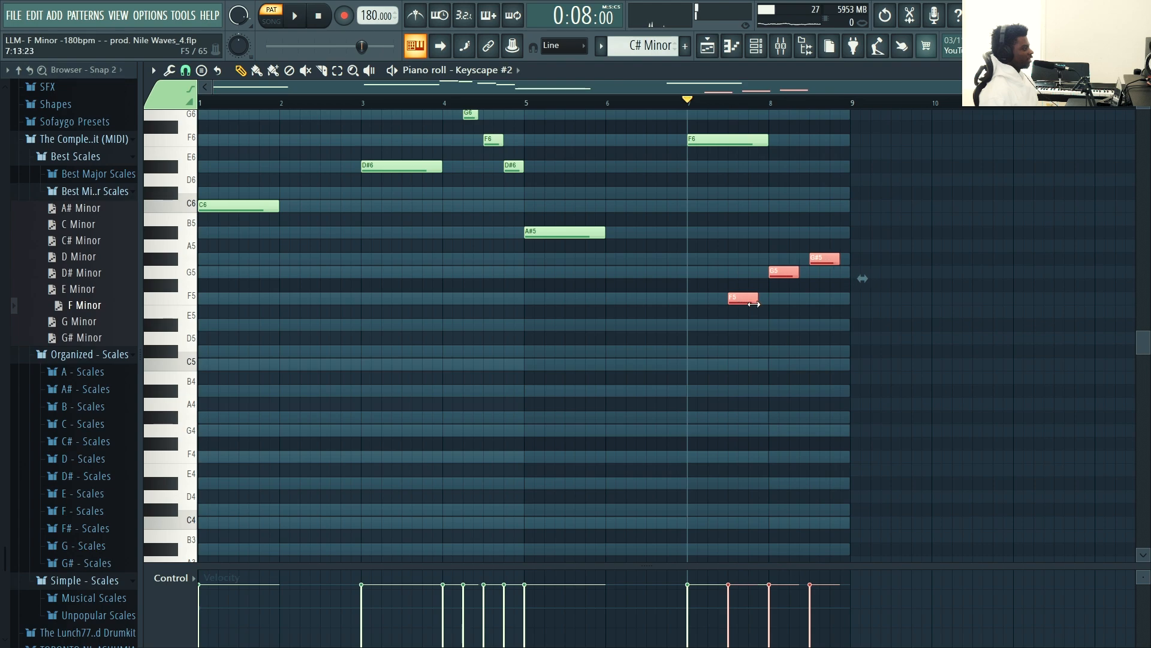
- Reopen the piano roll of the Keyscape chord channel and play the chord and melody clips in the playlist
left_click(785, 42)
left_click(756, 46)
left_click(417, 449)
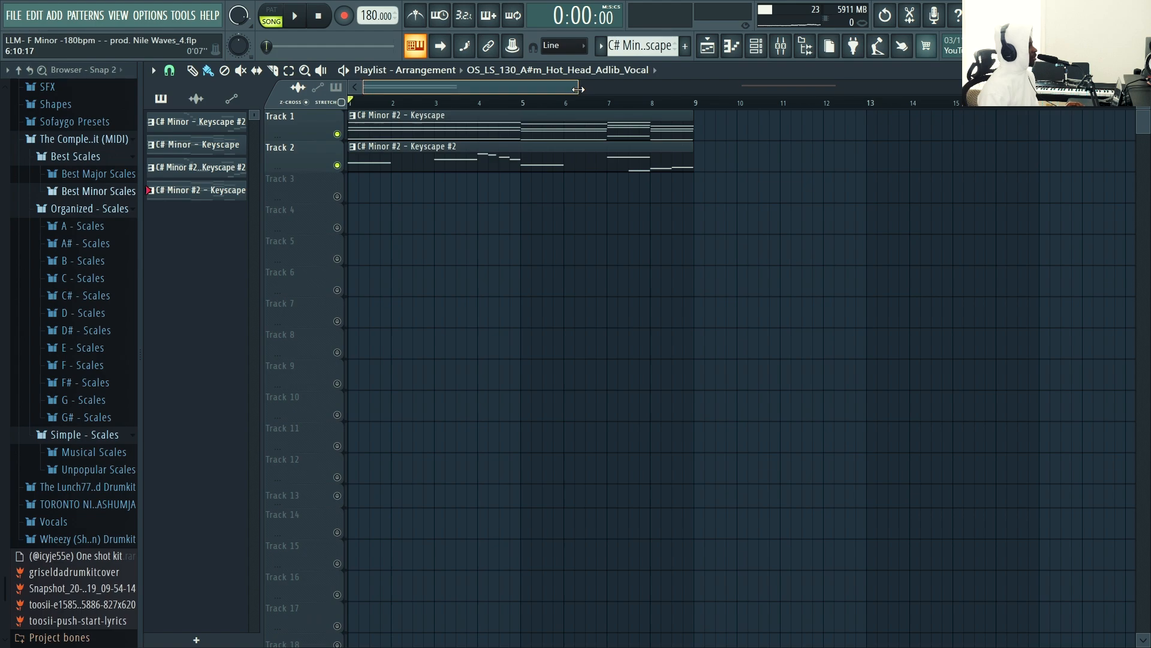
left_click_drag(580, 89, 564, 89)
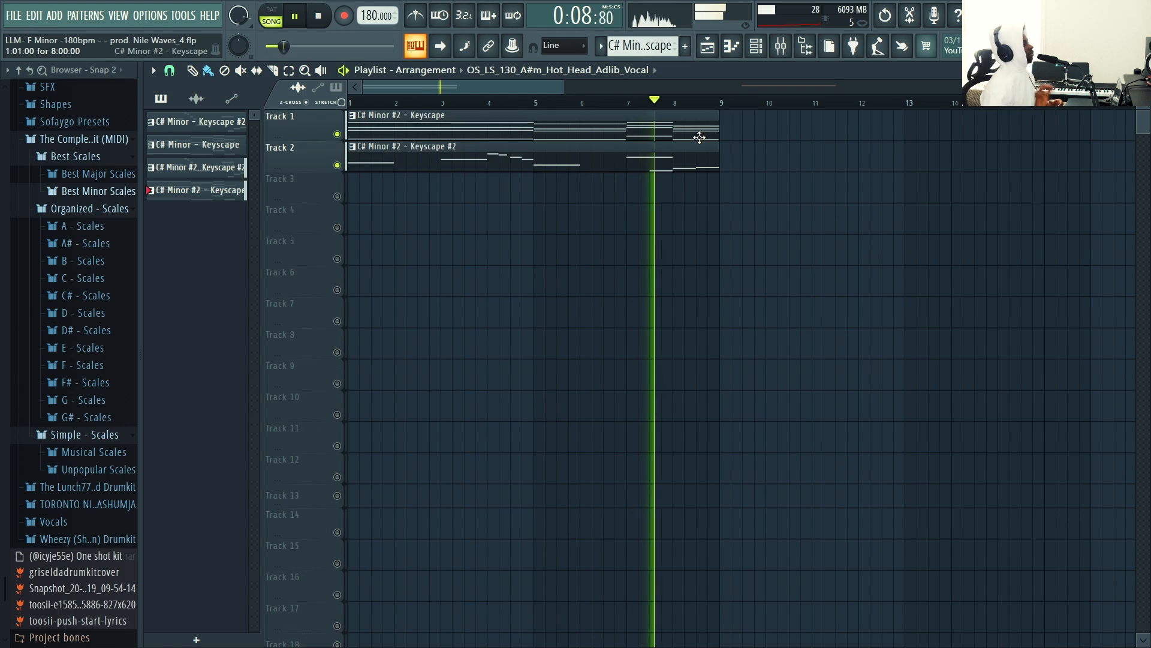
key("space")
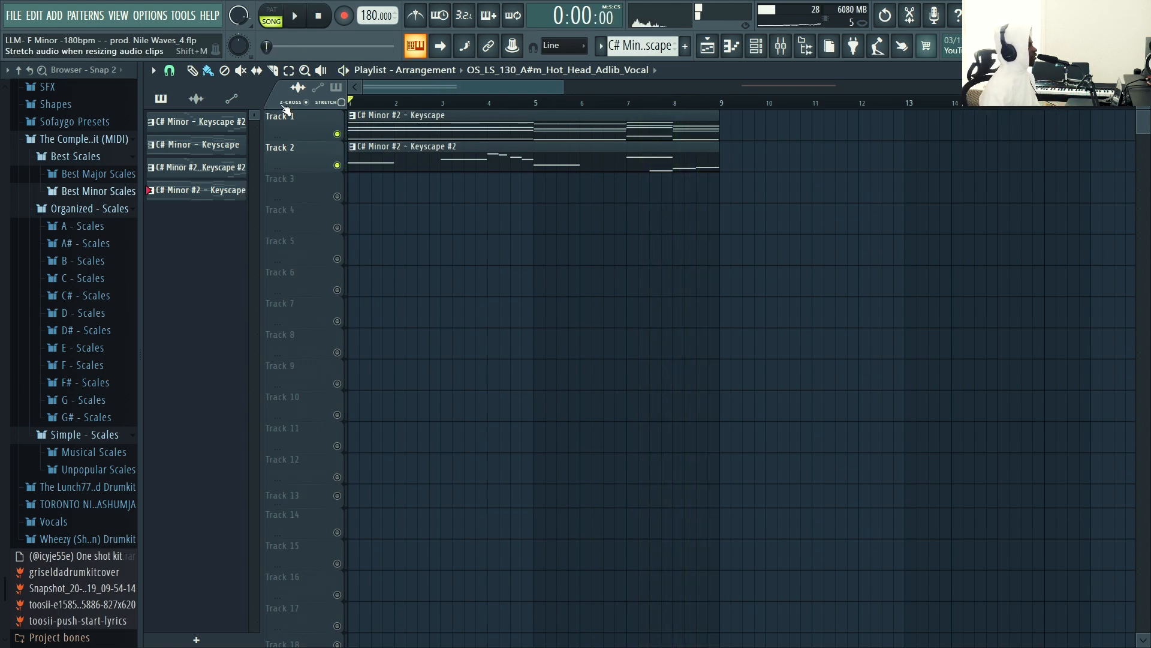
- Place the OS_LS_130_A#m_Hot_Head_Adlib_Vocal audio clip on Track 3 at bar 1 of the playlist
left_click(202, 106)
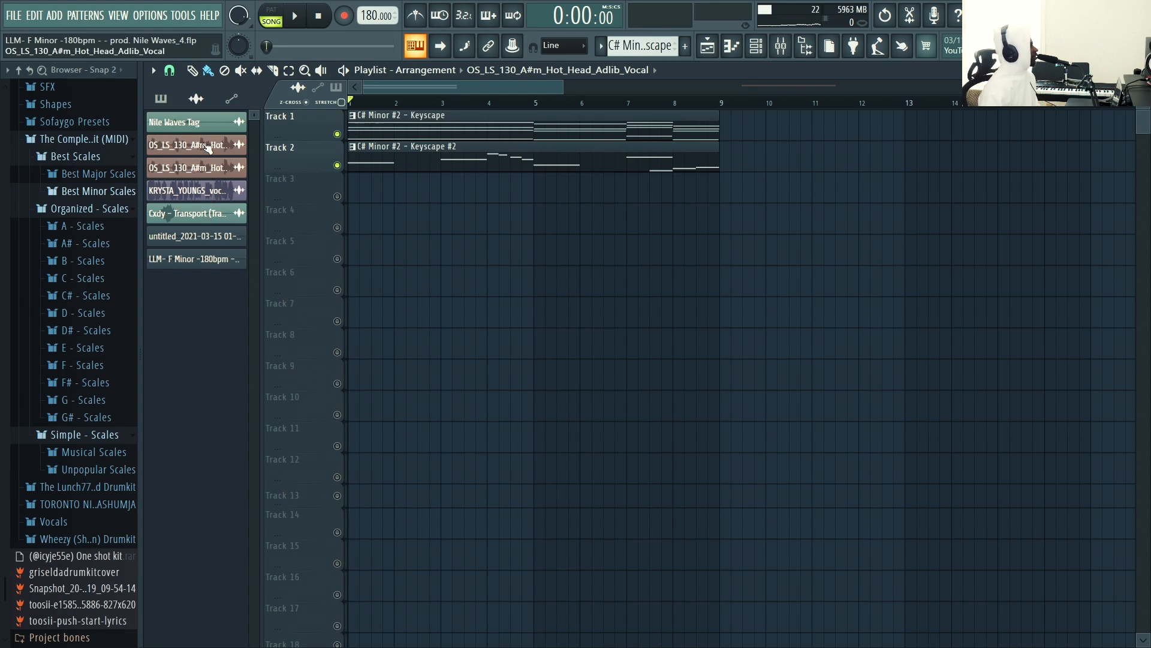
left_click_drag(207, 148, 497, 205)
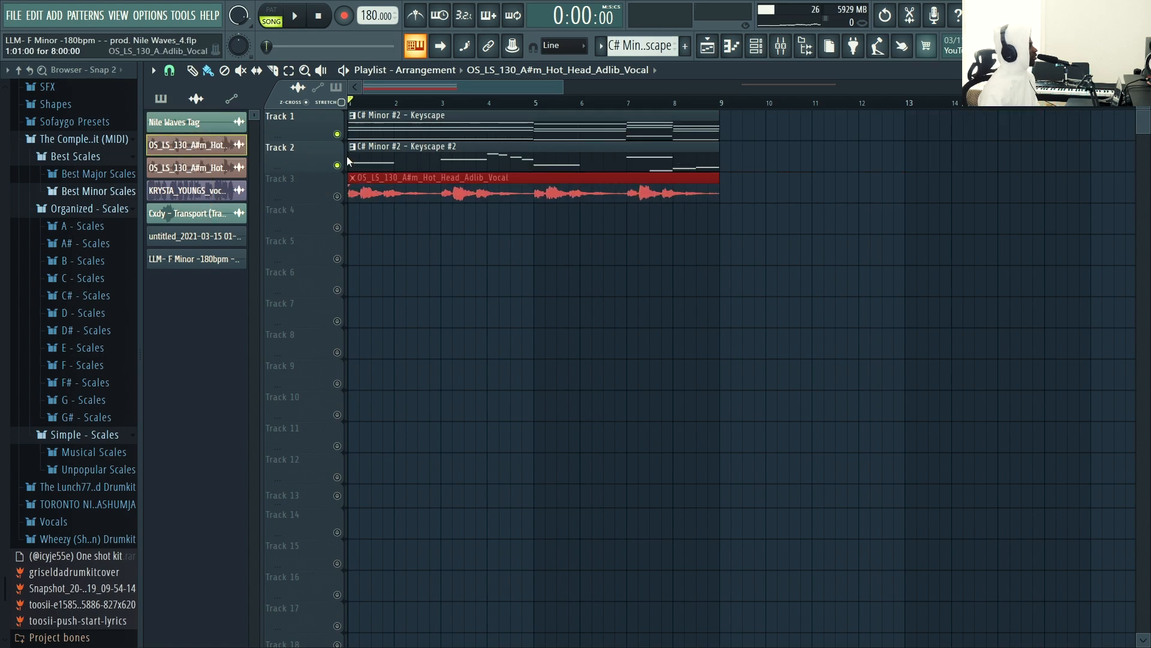
left_click(161, 99)
- Unmute Track 3, bypass ValhallaVintageVerb and FilterFreak2 on the vocal's mixer track, and play the arrangement
double_click(403, 192)
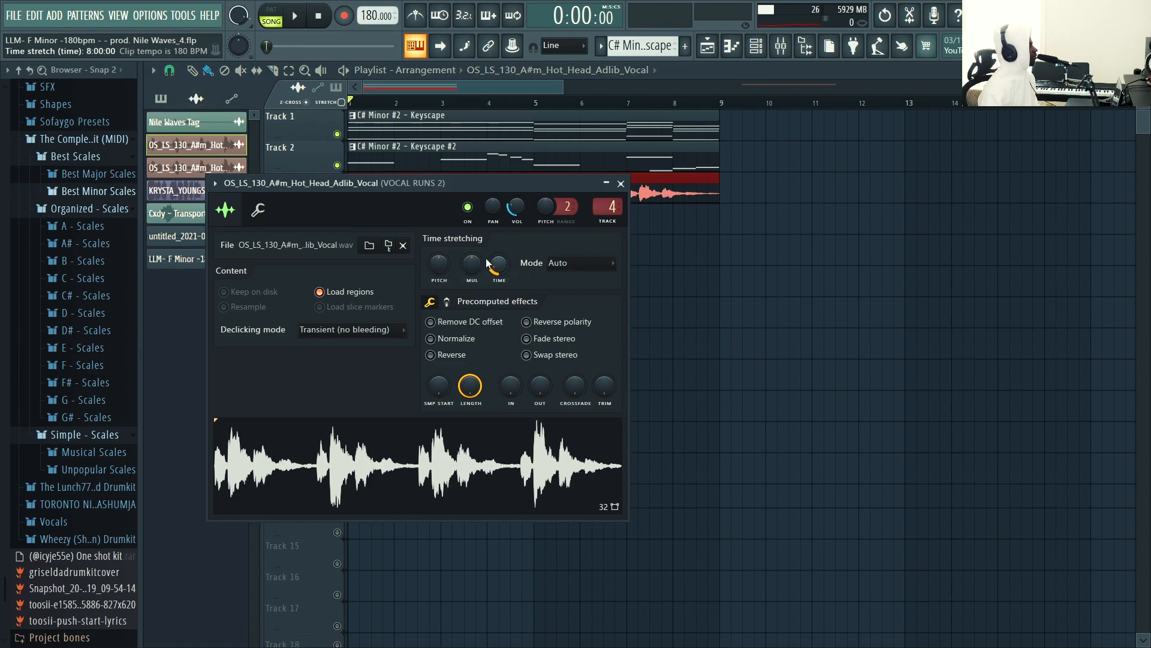
left_click(784, 52)
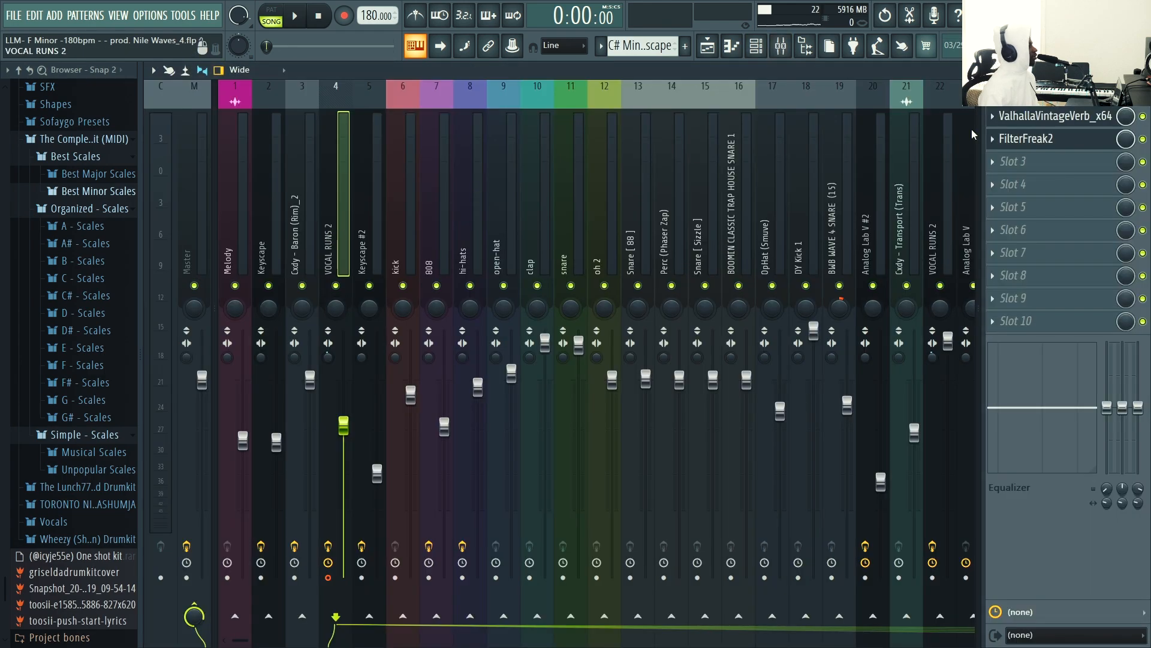
left_click(708, 46)
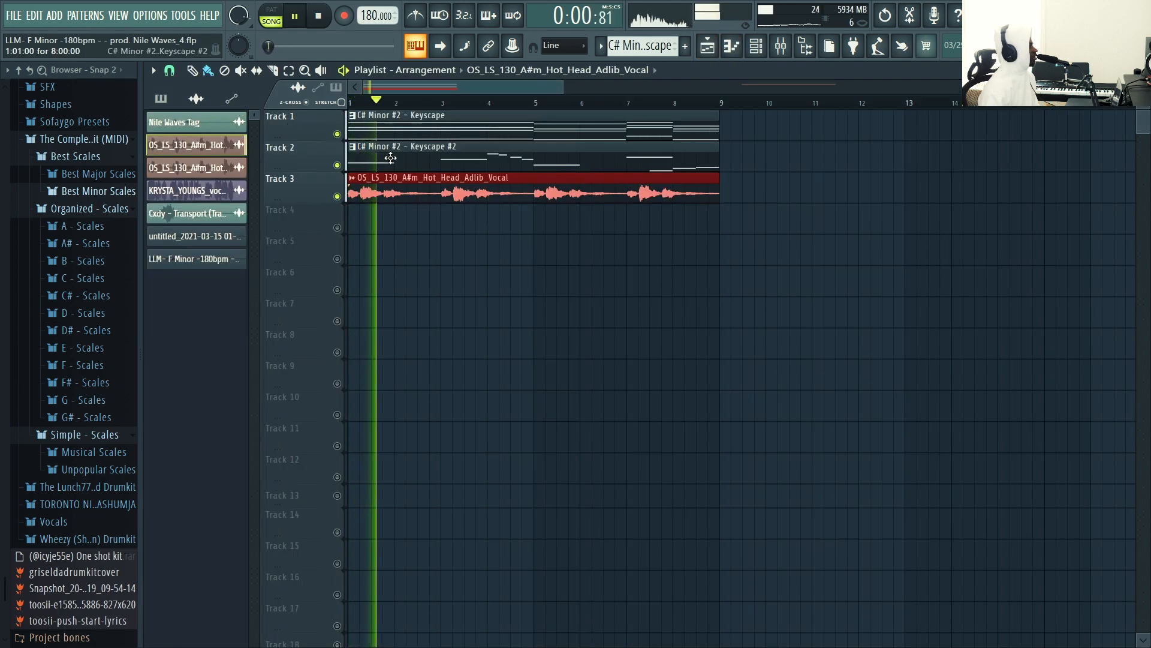
key("space")
- Set the adlib vocal clip's pitch shift to -500 cents and play it with the Keyscape clips
double_click(418, 190)
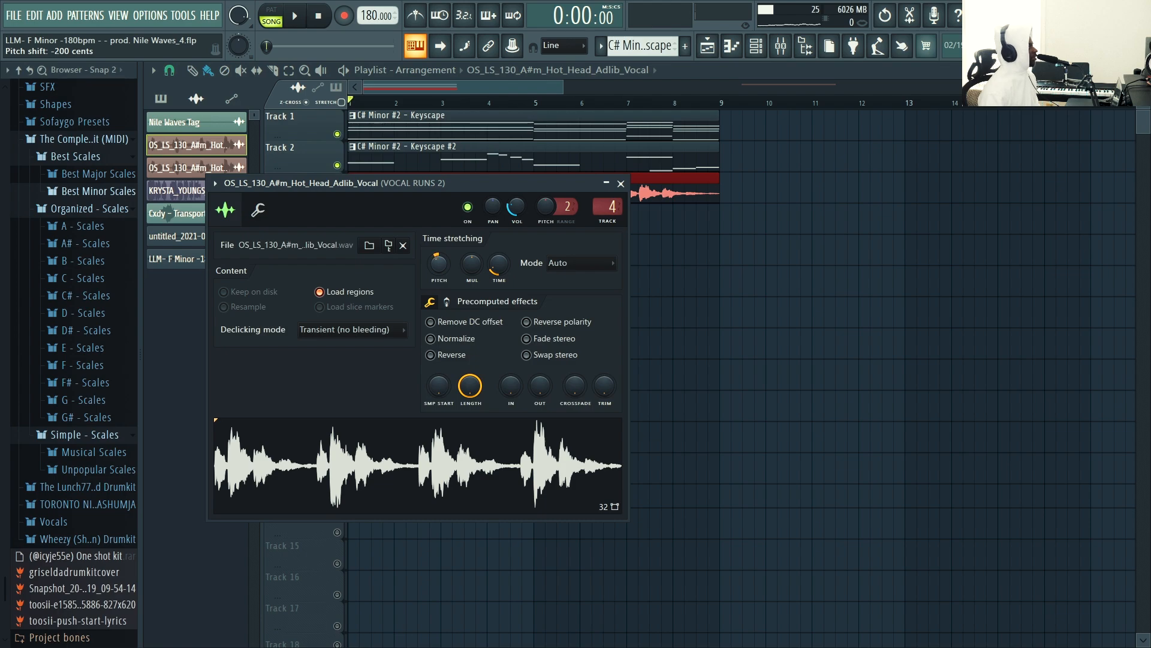
key("space")
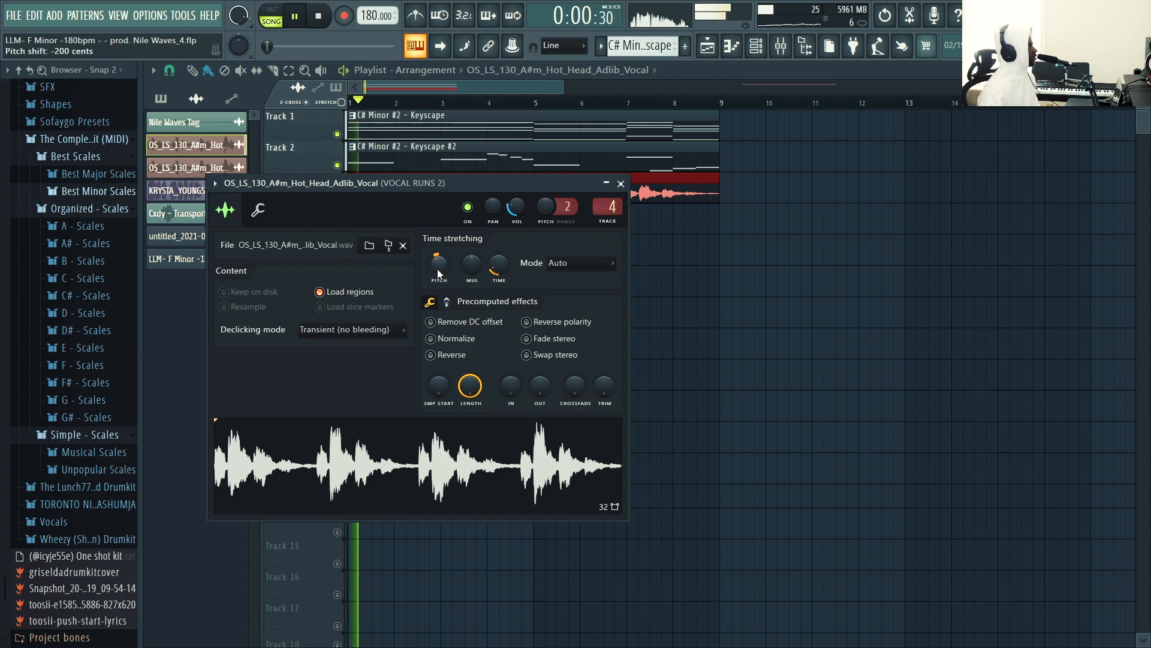
left_click_drag(437, 269, 437, 275)
key("space")
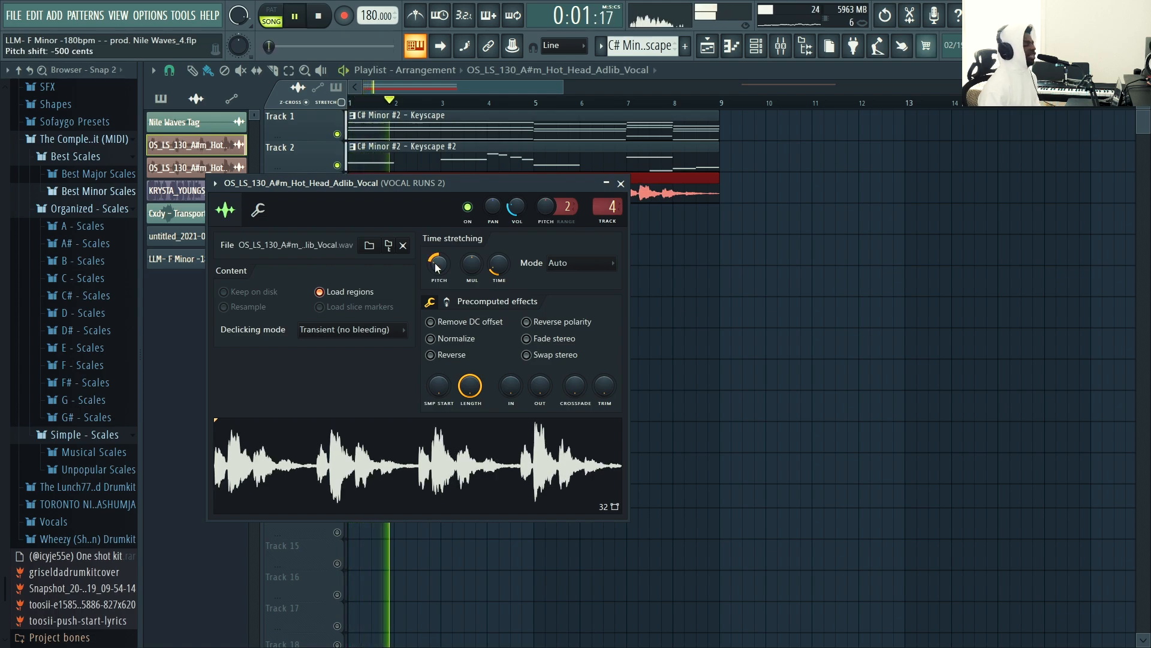
left_click(438, 84)
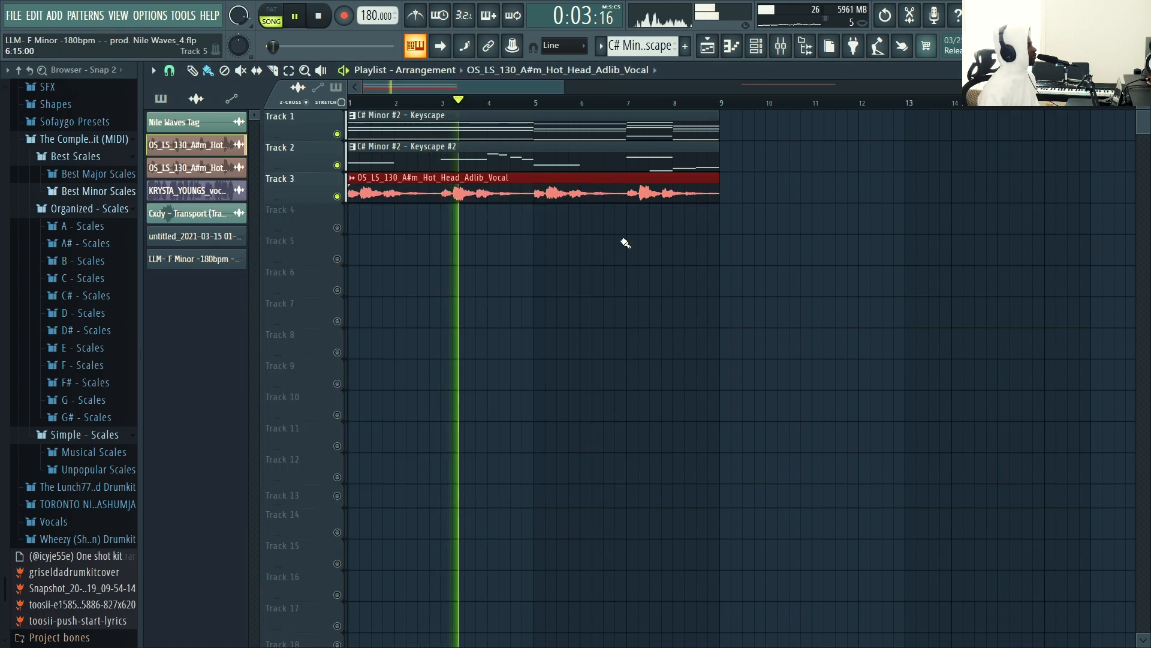
key("space")
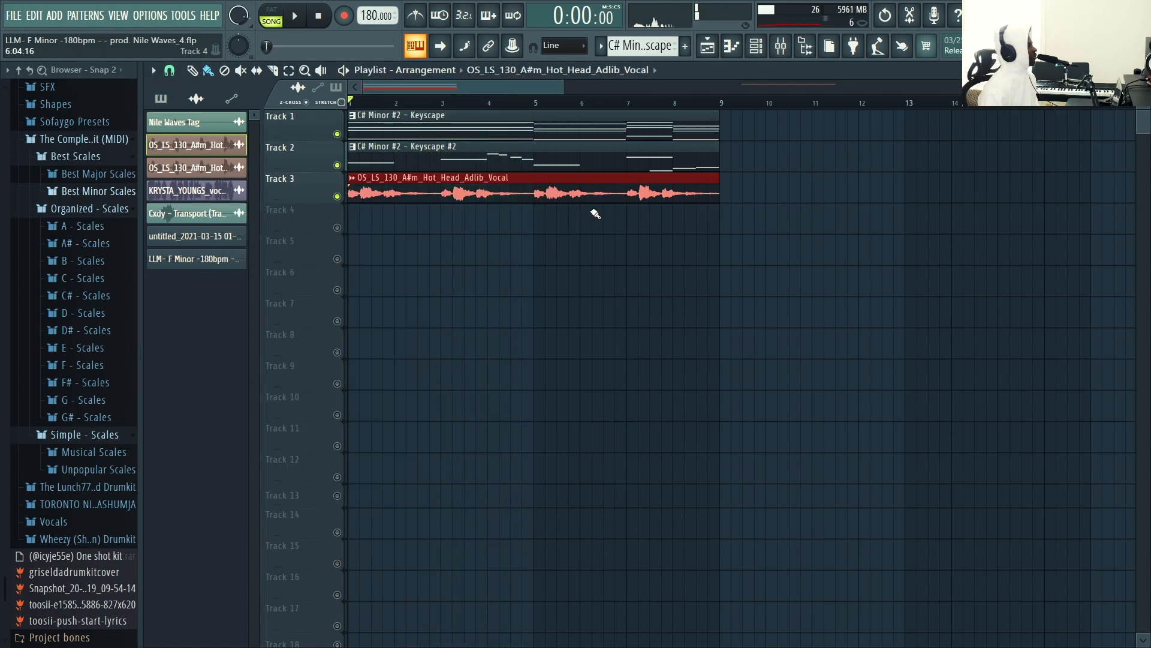
- Re-enable ValhallaVintageVerb and FilterFreak2 on the VOCAL RUNS 2 mixer track while viewing both effects' settings
left_click(792, 53)
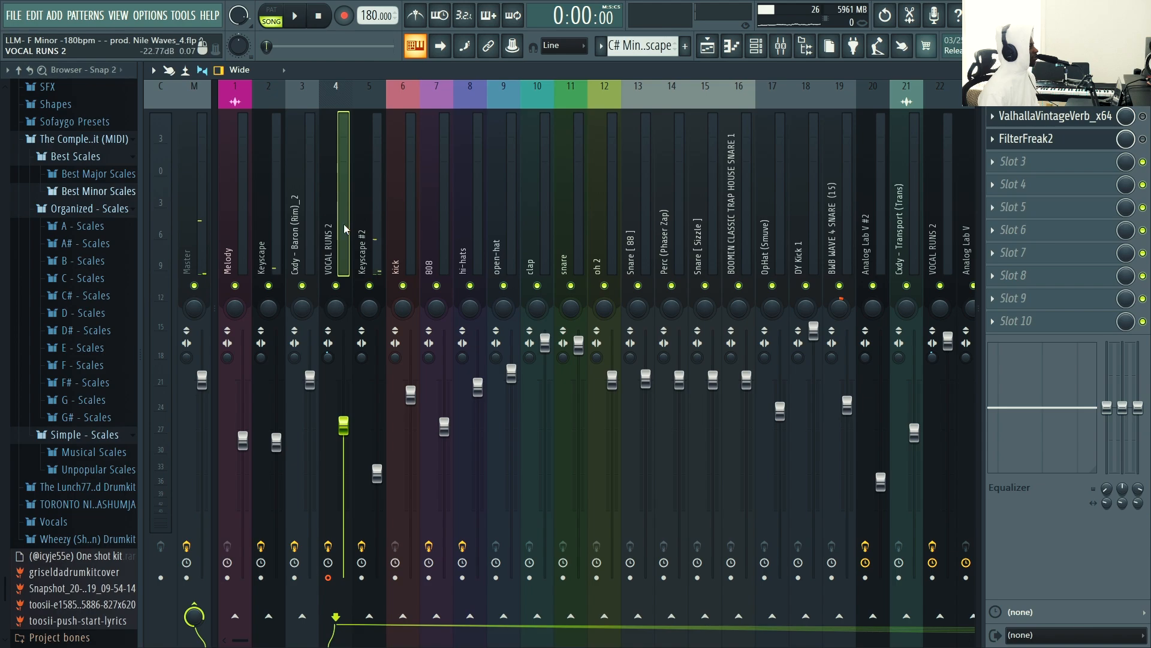
right_click(345, 229)
left_click(572, 232)
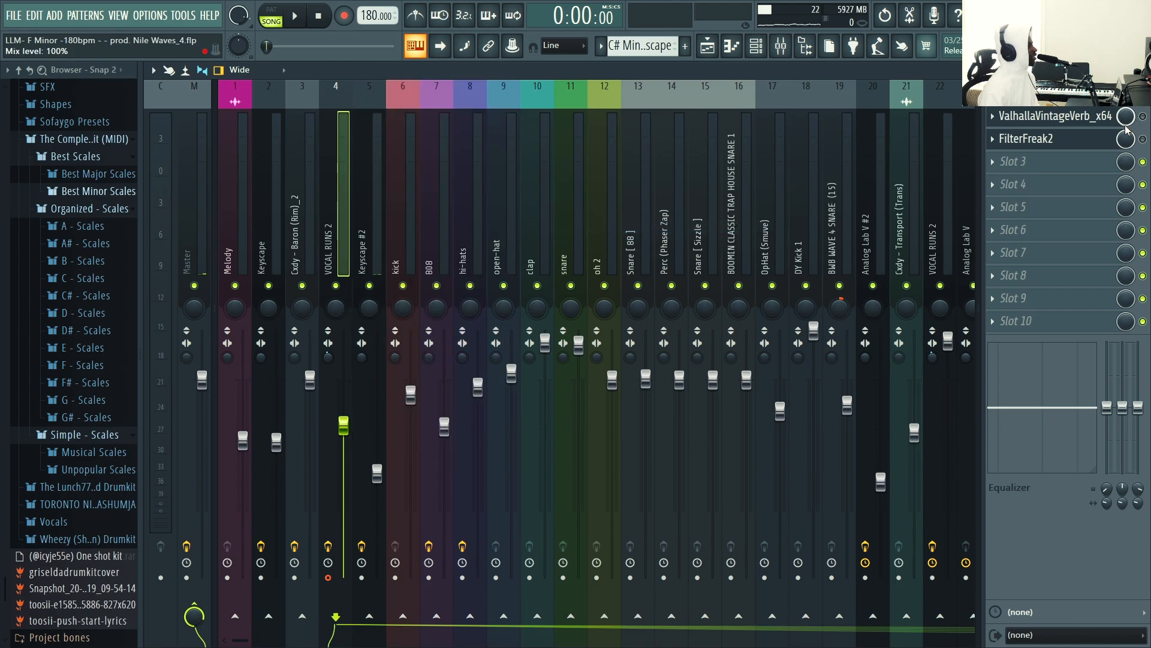
left_click(1093, 120)
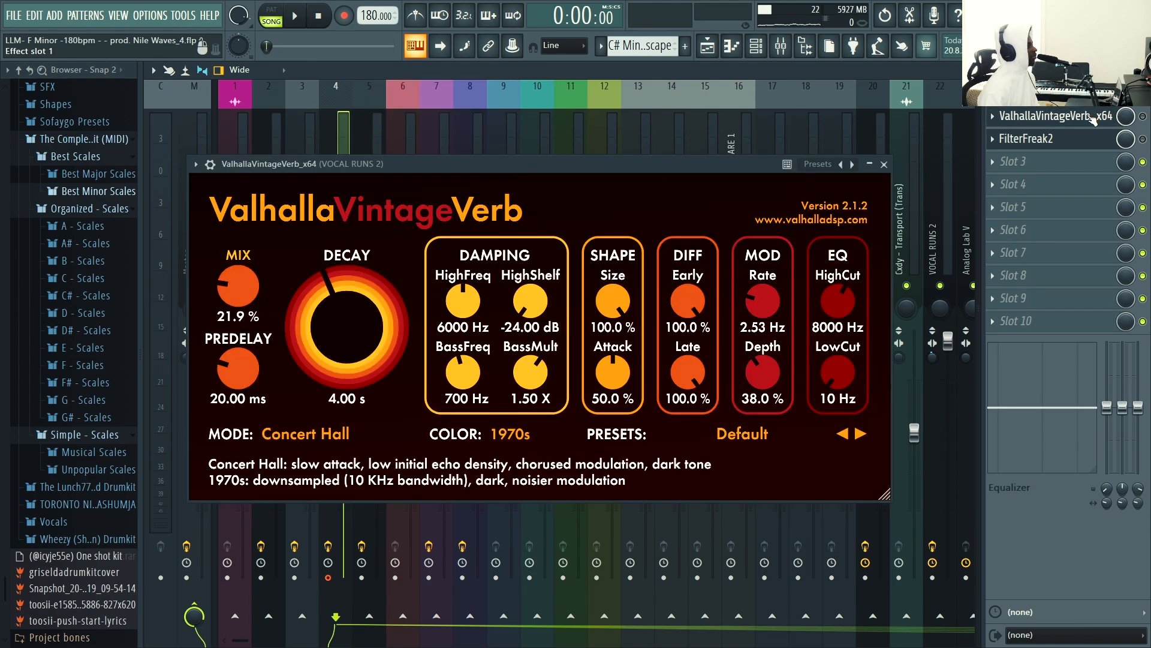
left_click(1146, 122)
left_click(1046, 123)
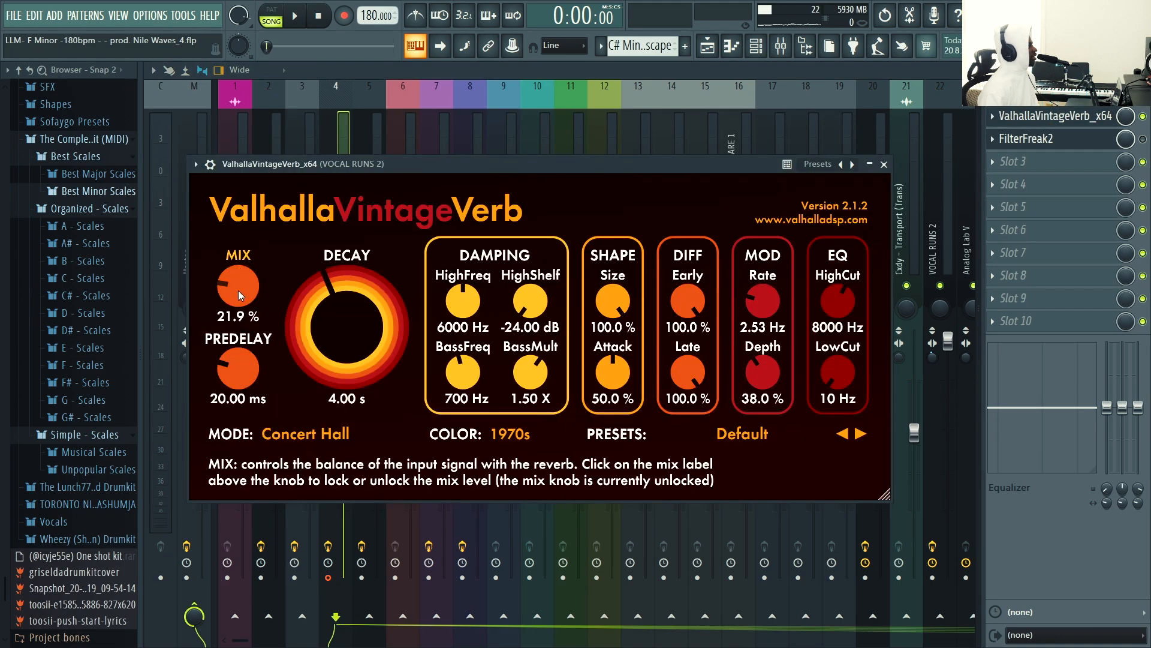
left_click(1101, 146)
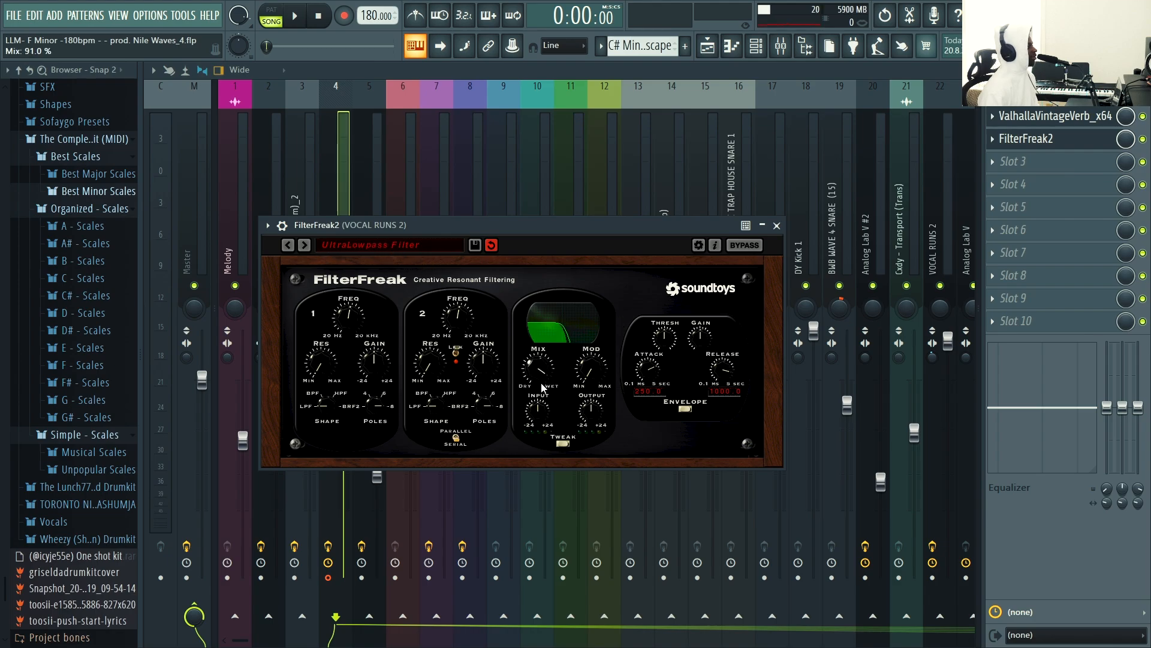
left_click(714, 52)
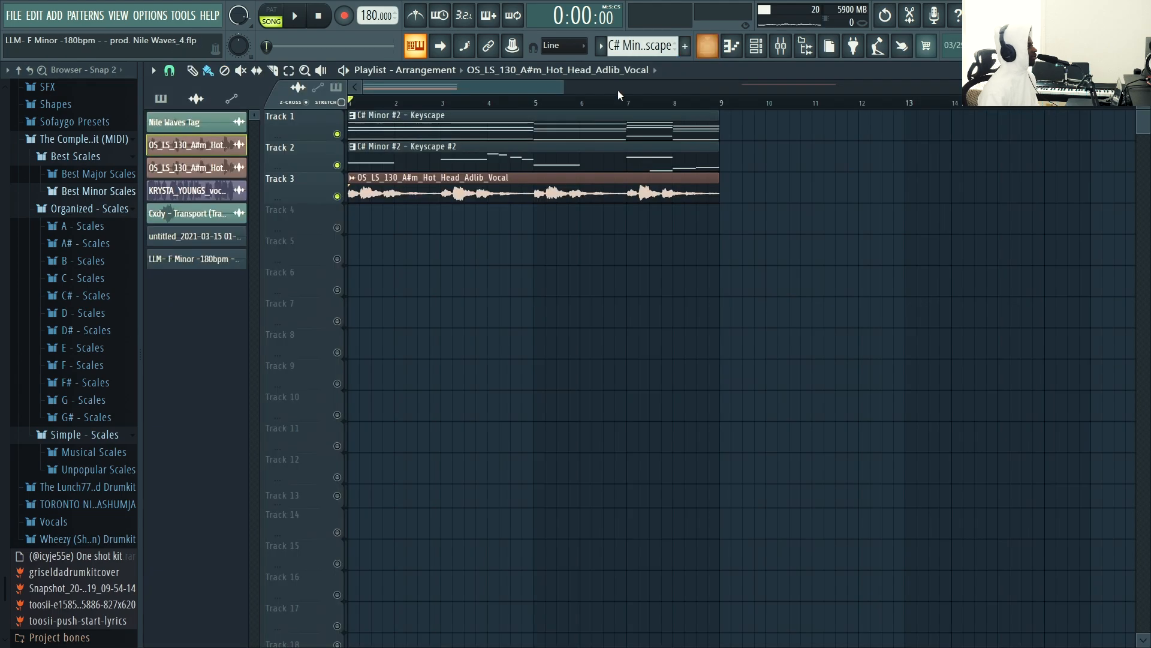
- Play the arrangement with all playlist tracks unmuted and put a copy of the vocal clip at bar 9 on Track 3
right_click(337, 197)
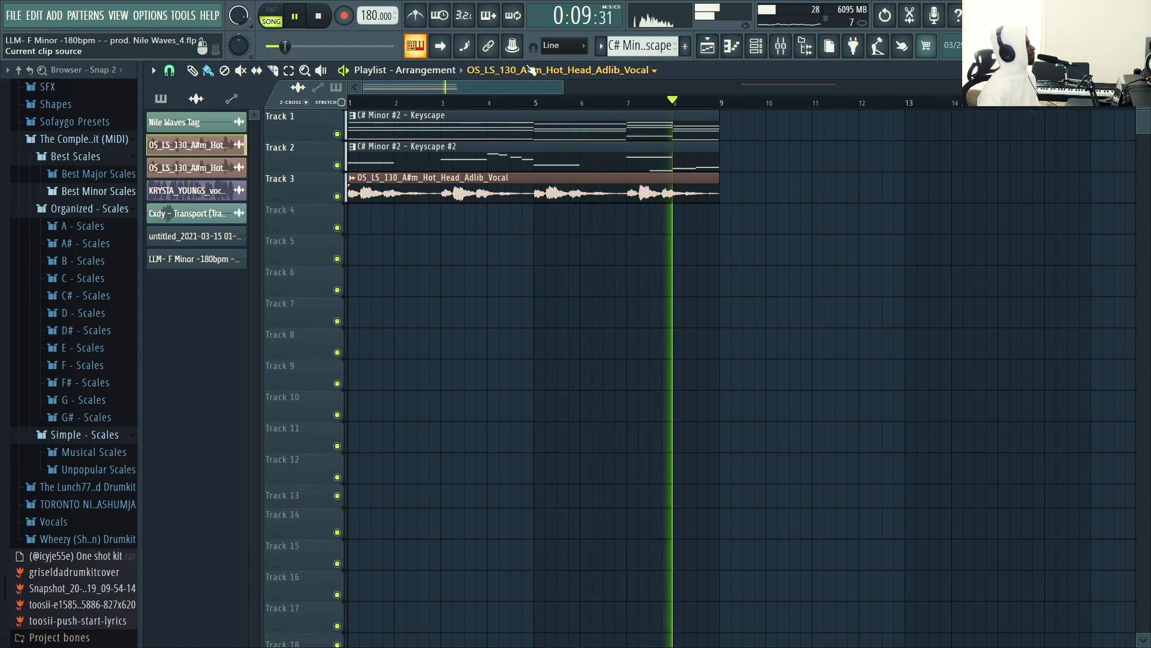
key("space")
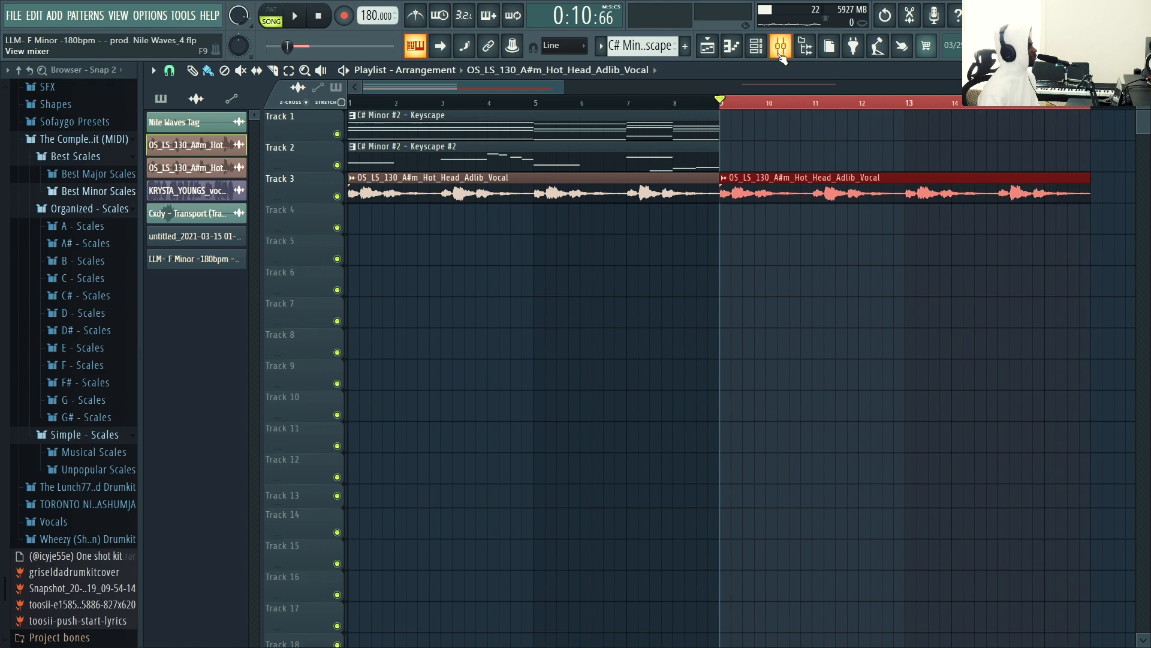
- Render the VOCAL RUNS 2 mixer track for the eight-bar selection starting at bar 9 as a 32-bit float stereo WAV
left_click(780, 48)
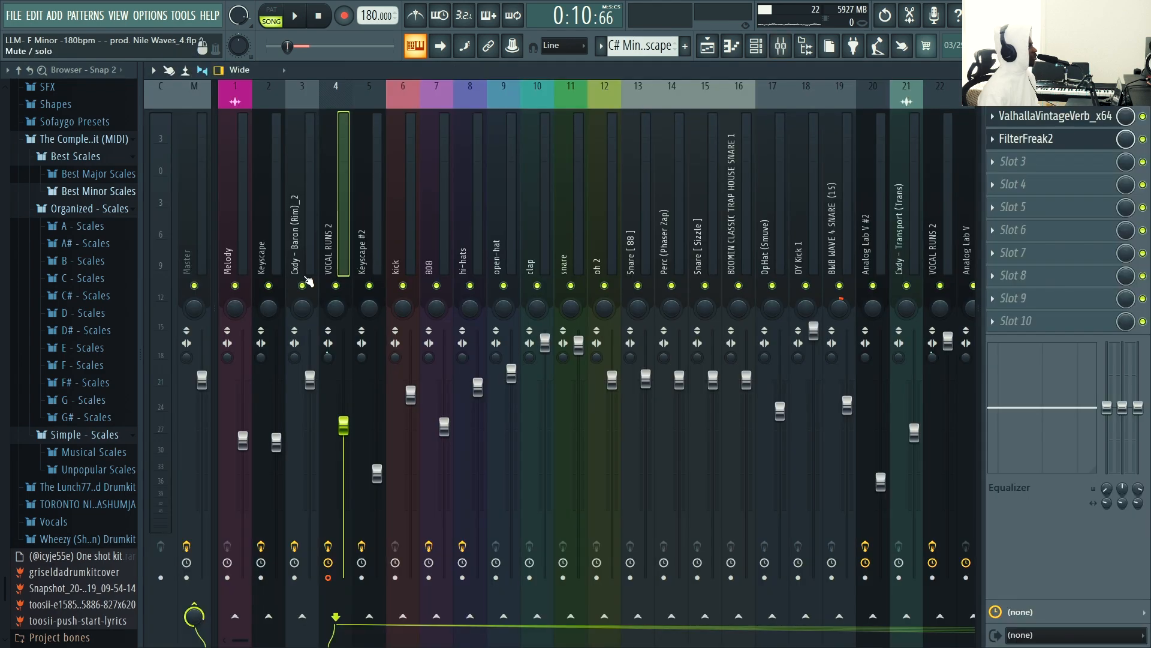
left_click(153, 70)
left_click(351, 99)
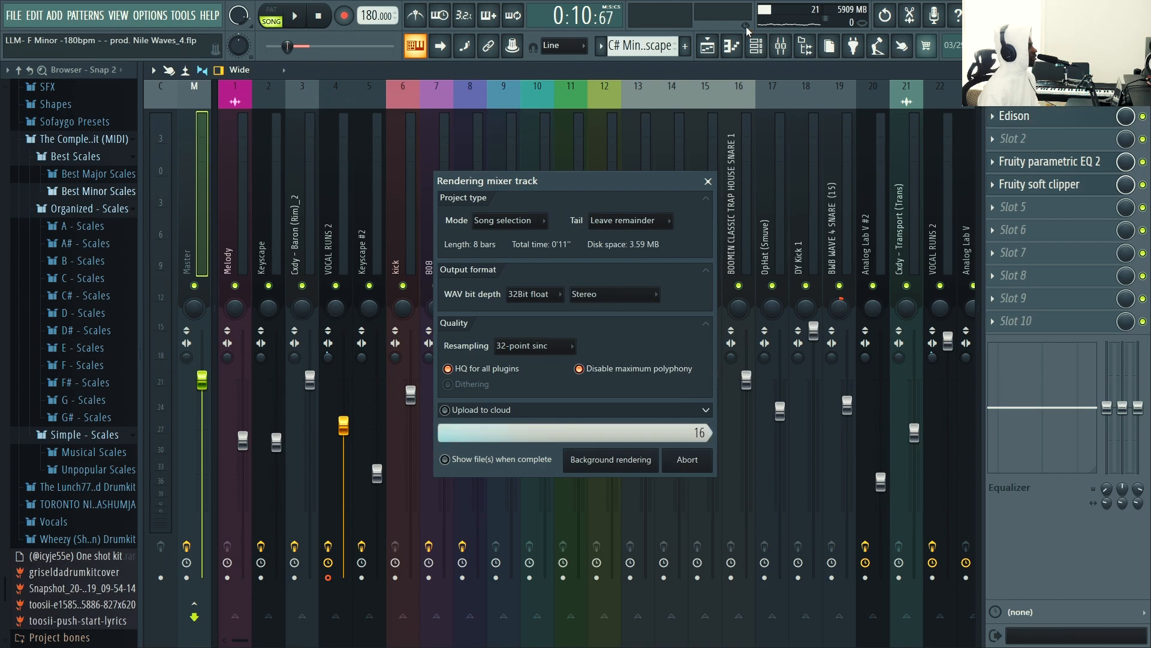
left_click(708, 48)
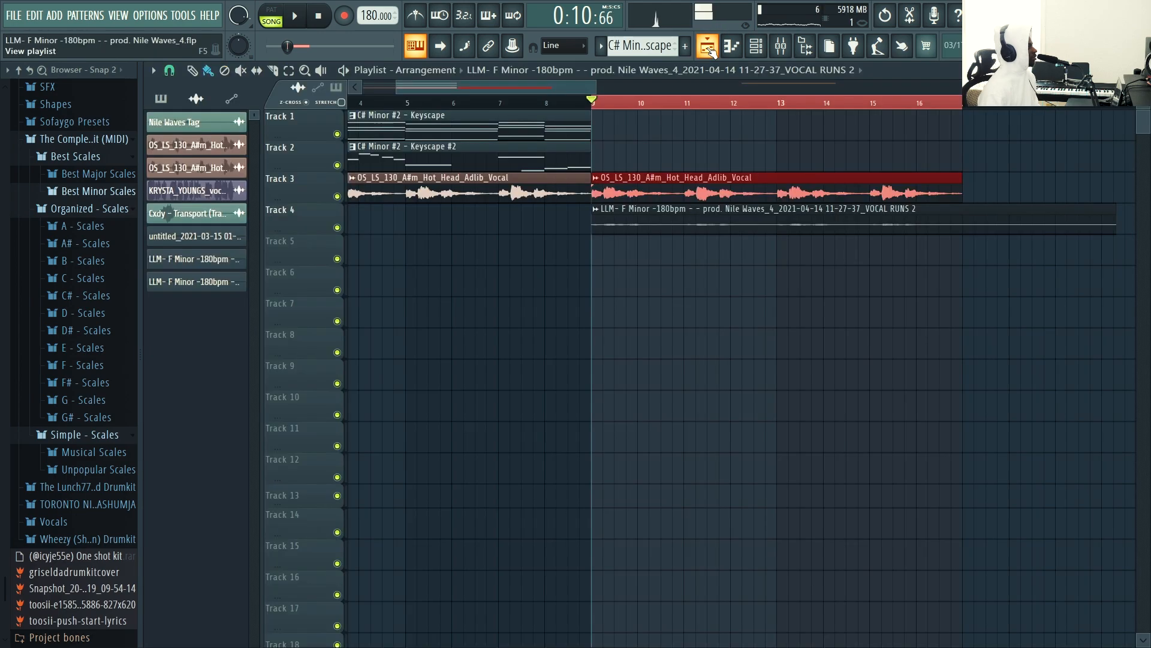
- Raise the pitch of the rendered vocal clip on Track 4 and play it from bar 9
double_click(842, 218)
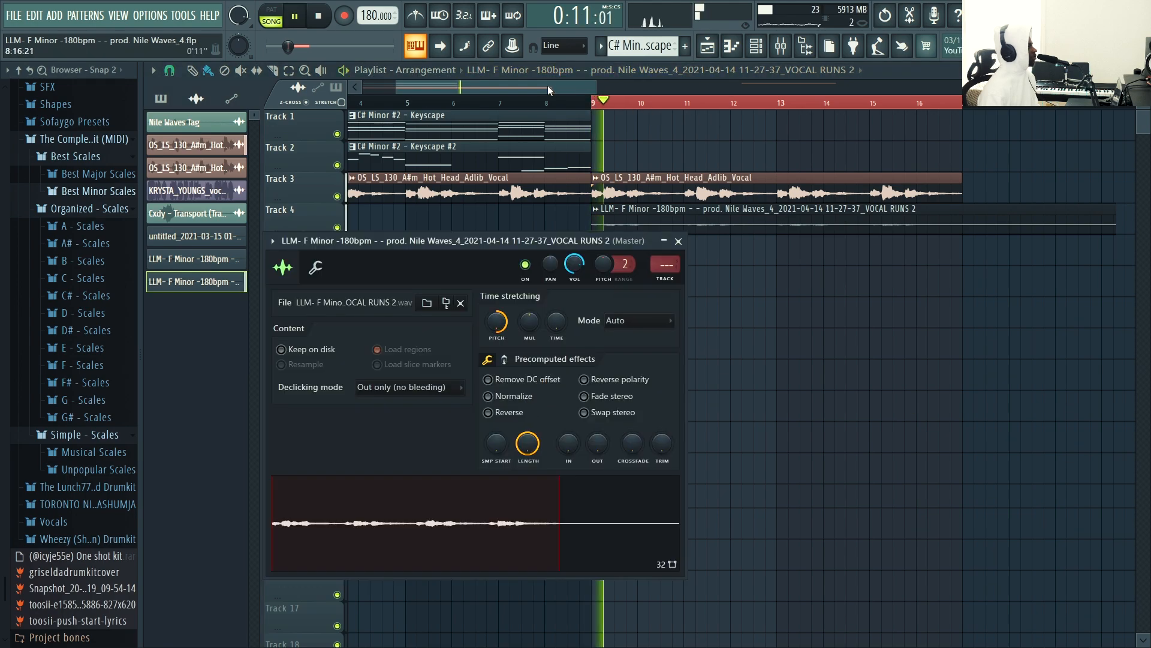
key("space")
left_click_drag(549, 85, 566, 85)
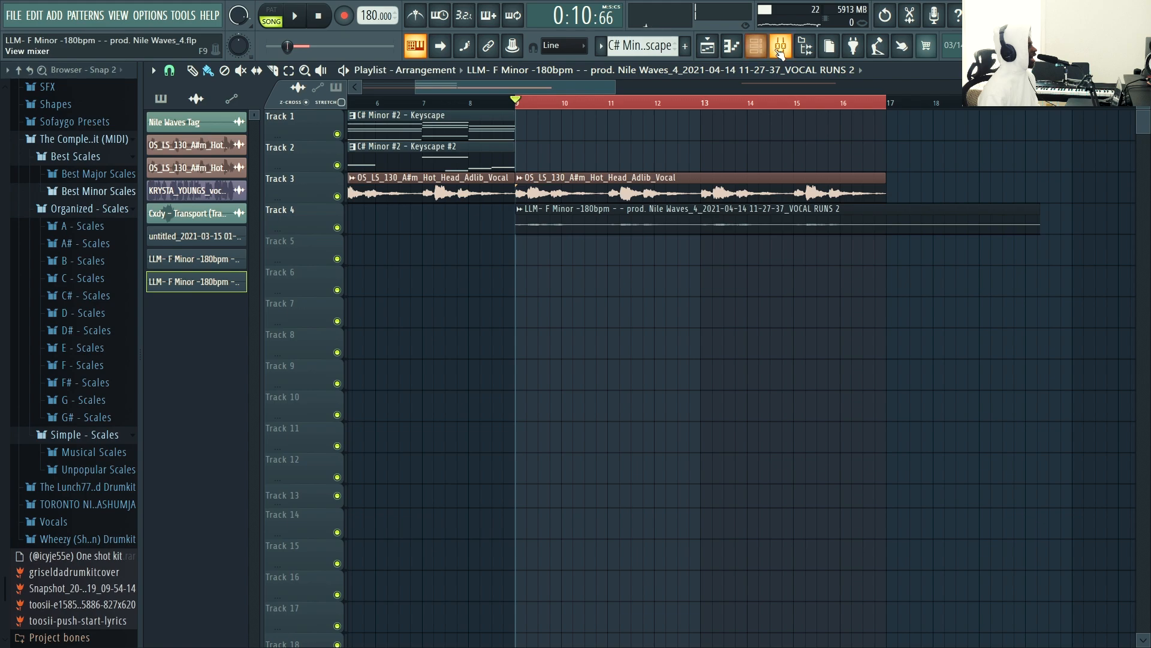
- Delete the adlib vocal copy at bar 9 on Track 3 and copy both Keyscape clips on Tracks 1 and 2 to bars 9-16
left_click(781, 46)
left_click(709, 46)
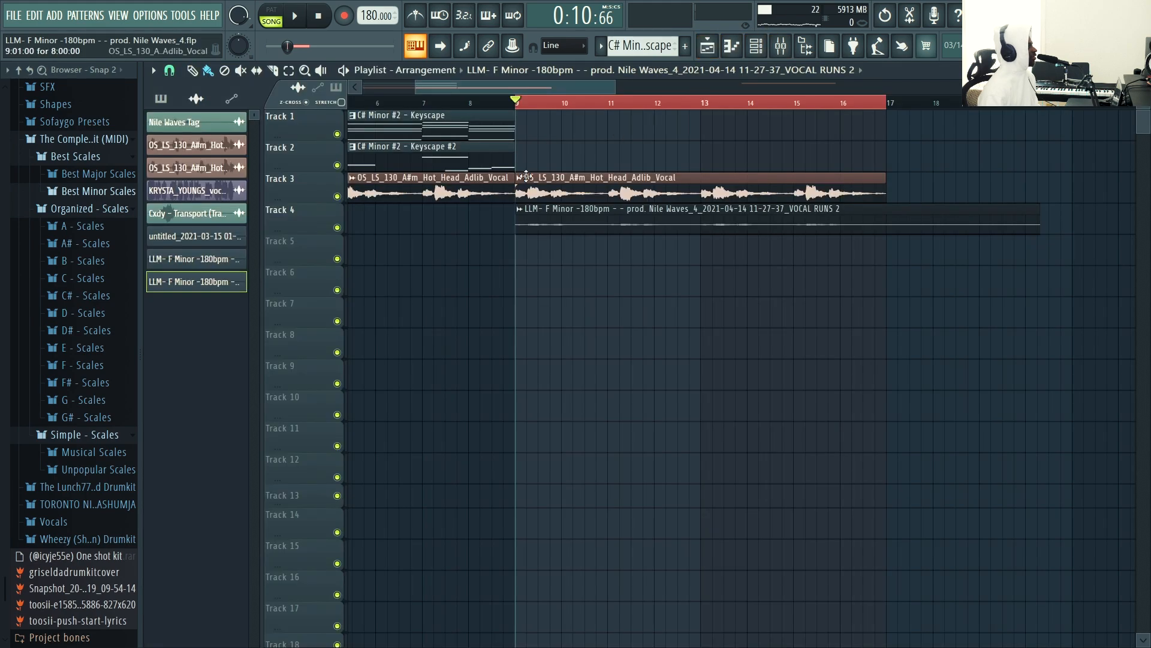
right_click(561, 201)
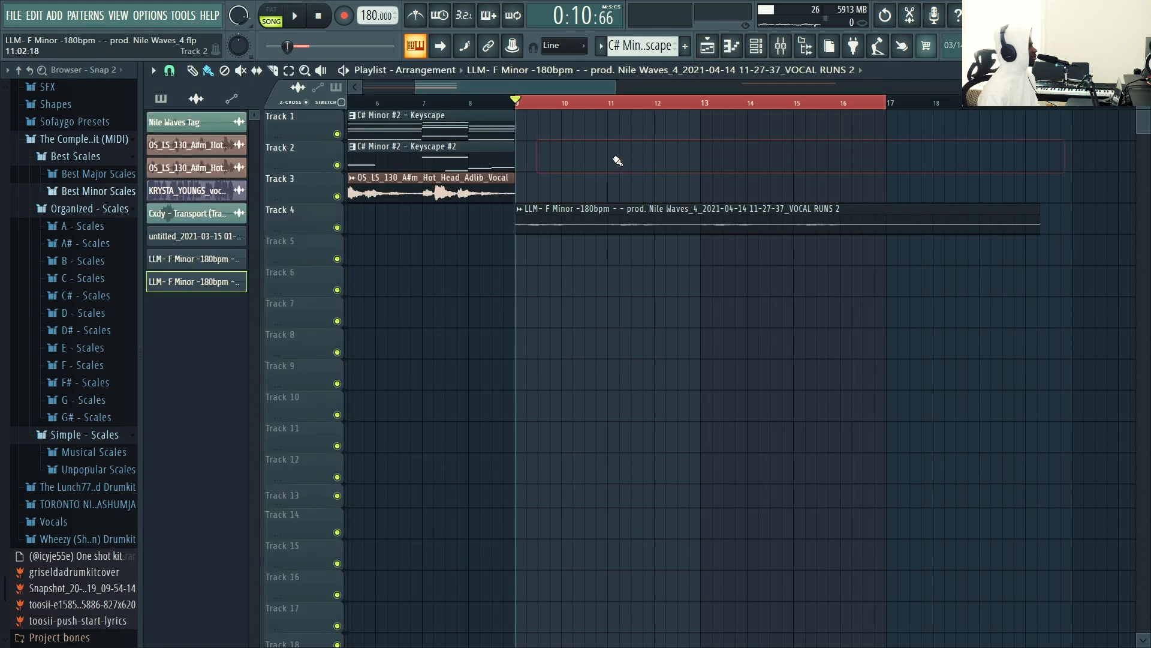
scroll(556, 108, "down", 8)
scroll(652, 91, "up", 8)
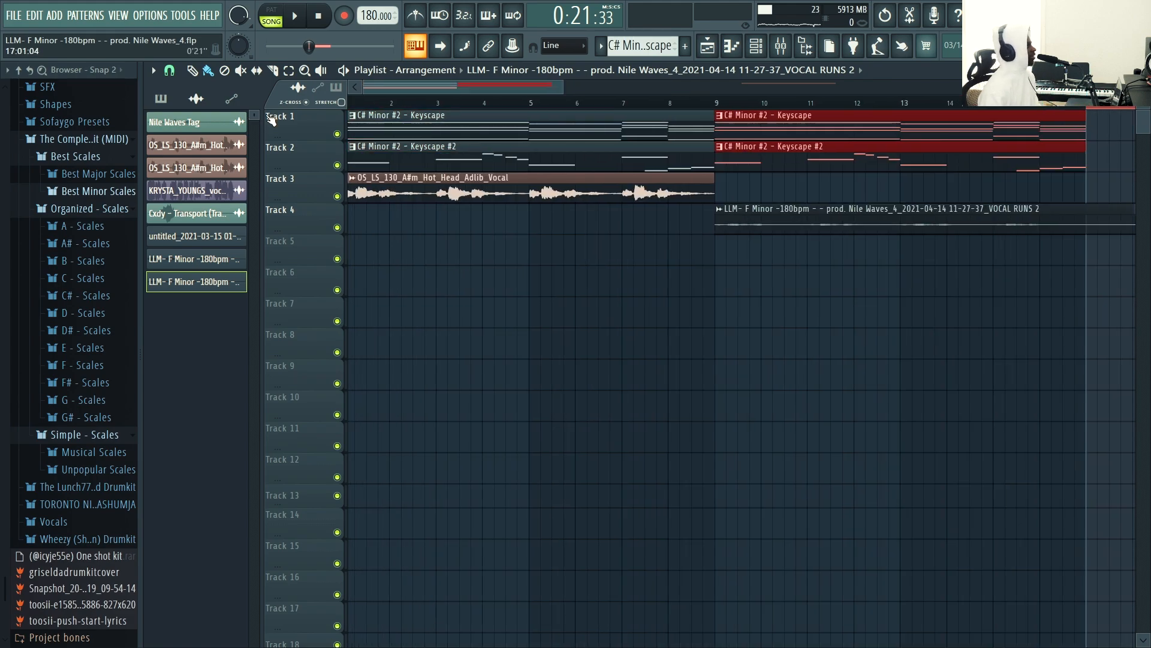
left_click(725, 106)
- Slice the rendered VOCAL RUNS 2 clip on Track 4 at bar 17 and delete the part after the cut
mouse_move(562, 89)
left_mouse_down()
mouse_move(393, 85)
mouse_move(570, 88)
left_mouse_up()
scroll(575, 107, "up", 1)
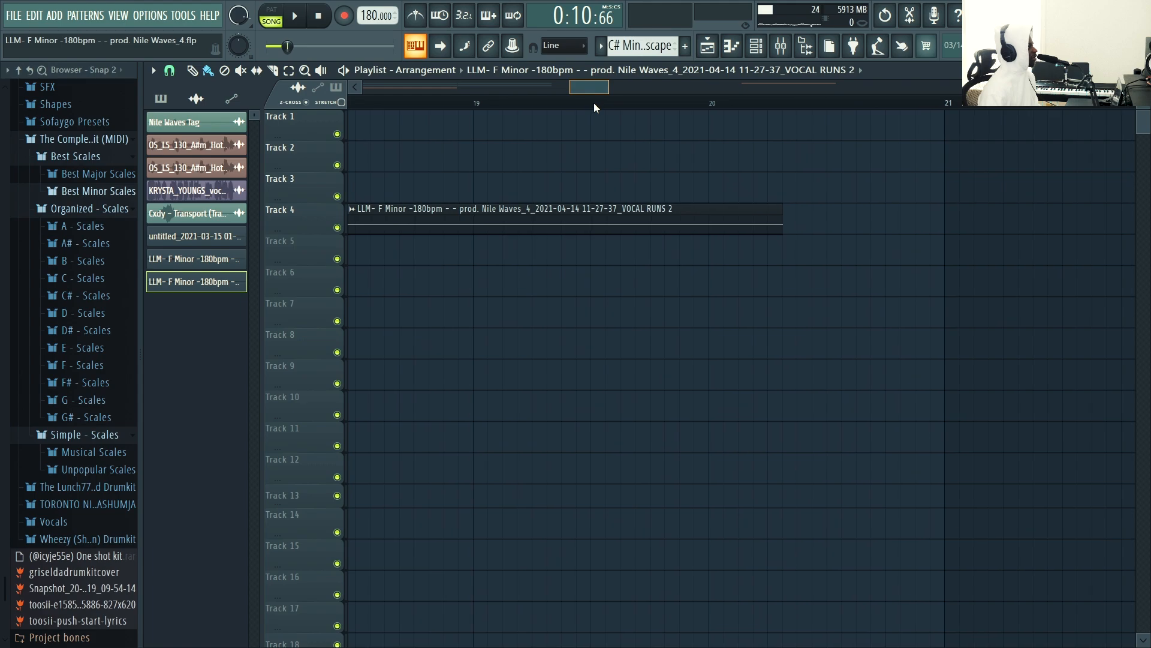
key("space")
left_click(289, 71)
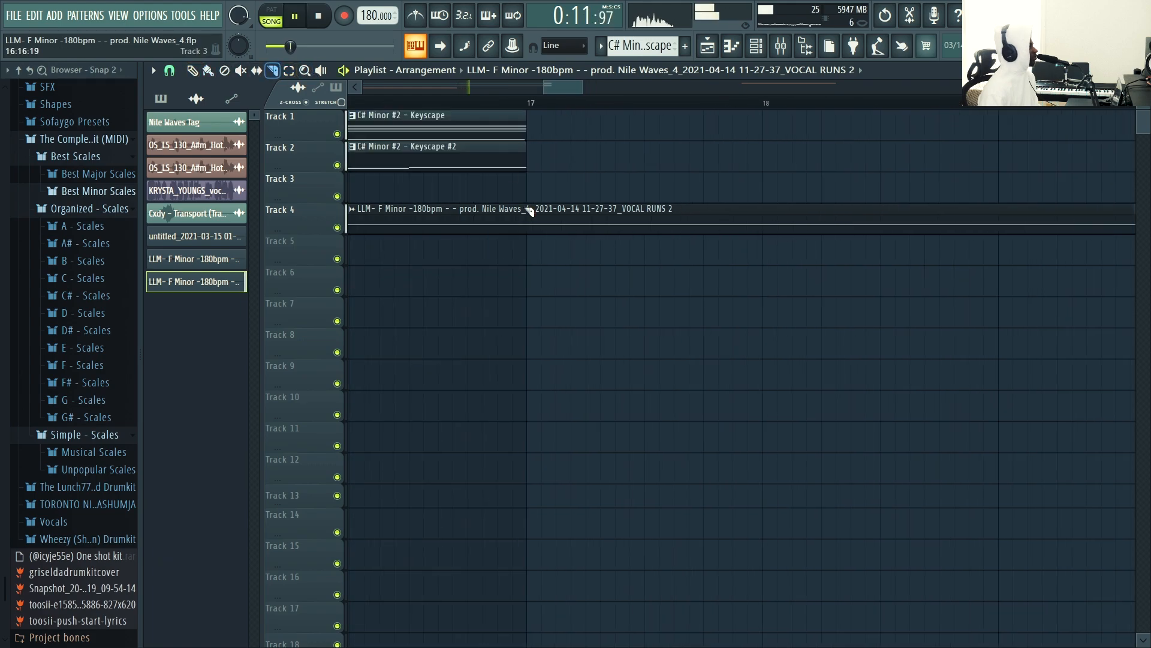
left_click(528, 198)
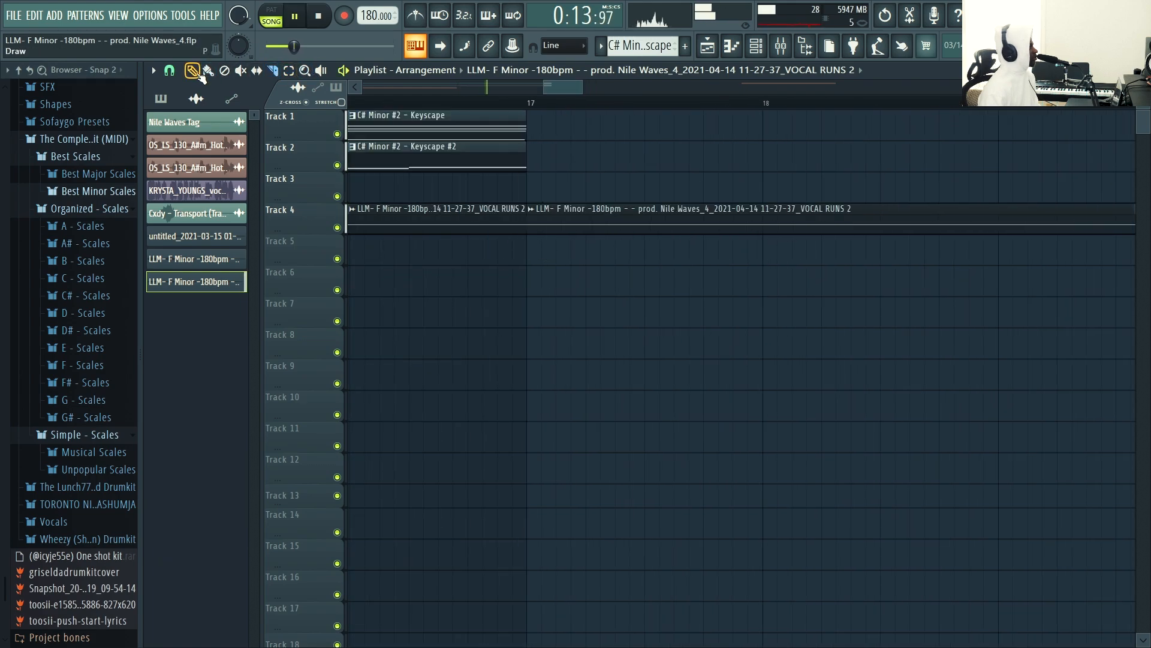
key("Delete")
left_click_drag(582, 91, 804, 87)
key("space")
- Move the trimmed vocal clip from Track 4 up to Track 3 at bar 9 and return the playhead to the start
scroll(655, 110, "right", 8)
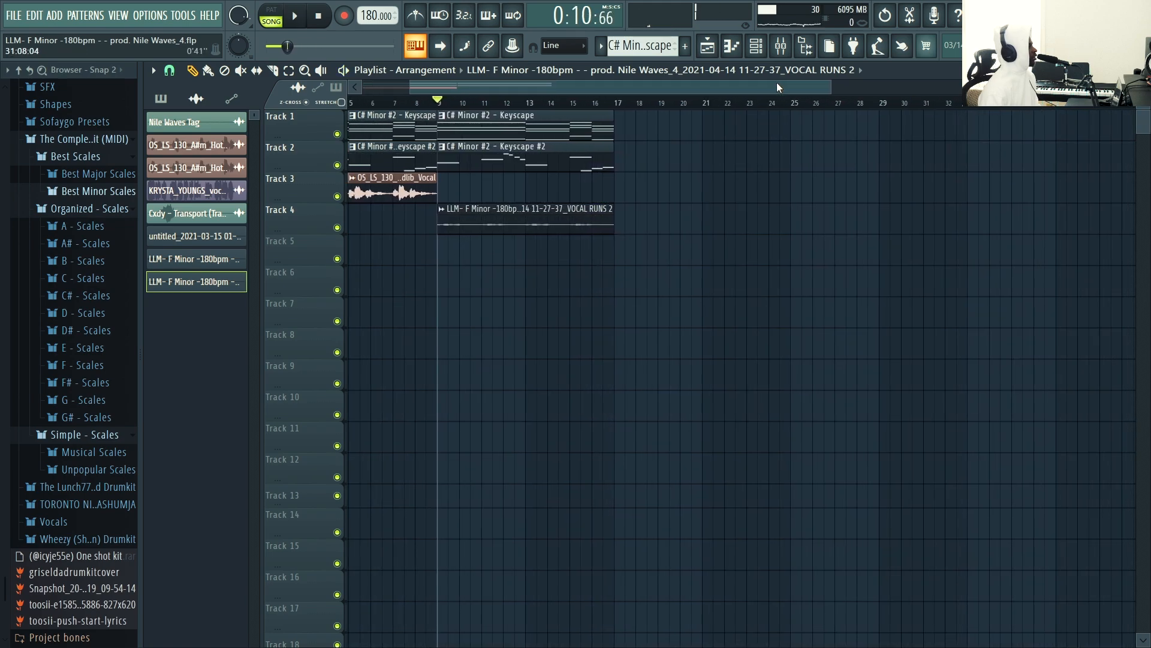
left_click_drag(884, 92, 723, 114)
left_click_drag(621, 220, 589, 192)
key("Home")
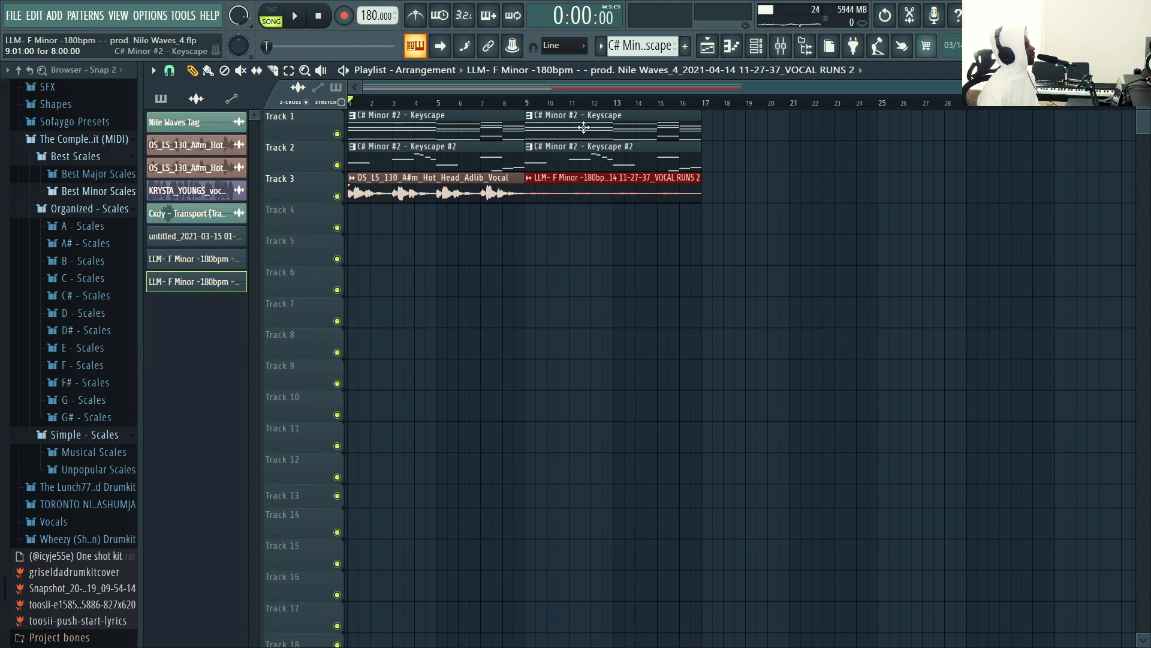
- Select bars 1-8 as the loop range, create the empty Pattern 5 and place it across those bars on Track 4
left_click_drag(529, 105, 349, 104)
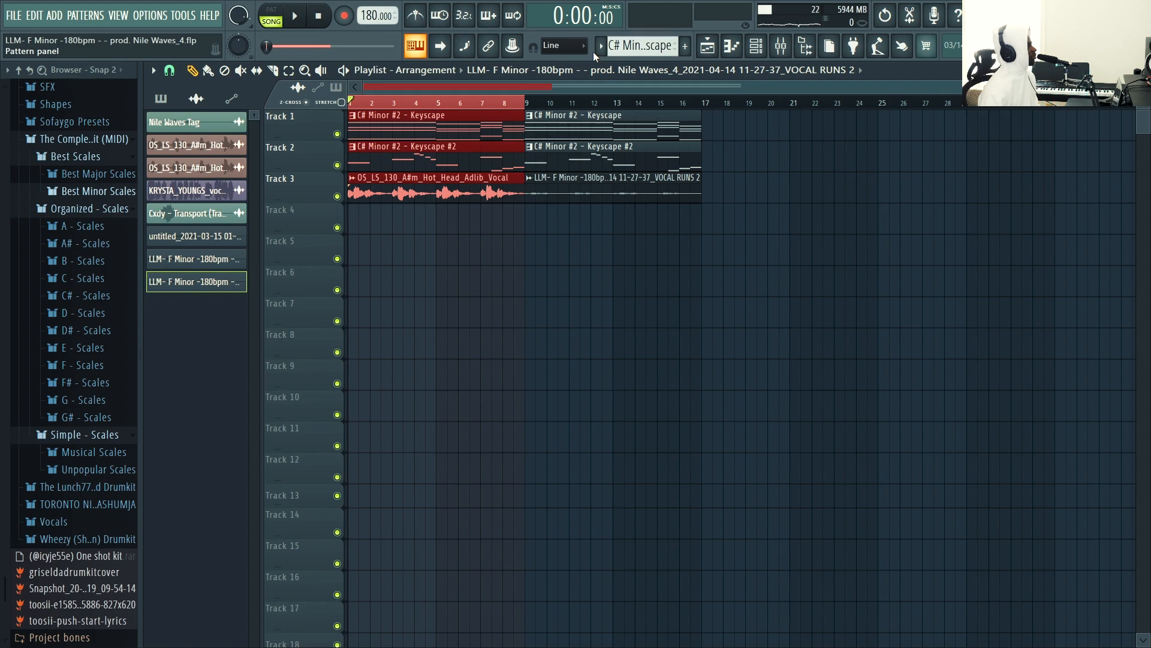
left_click(601, 46)
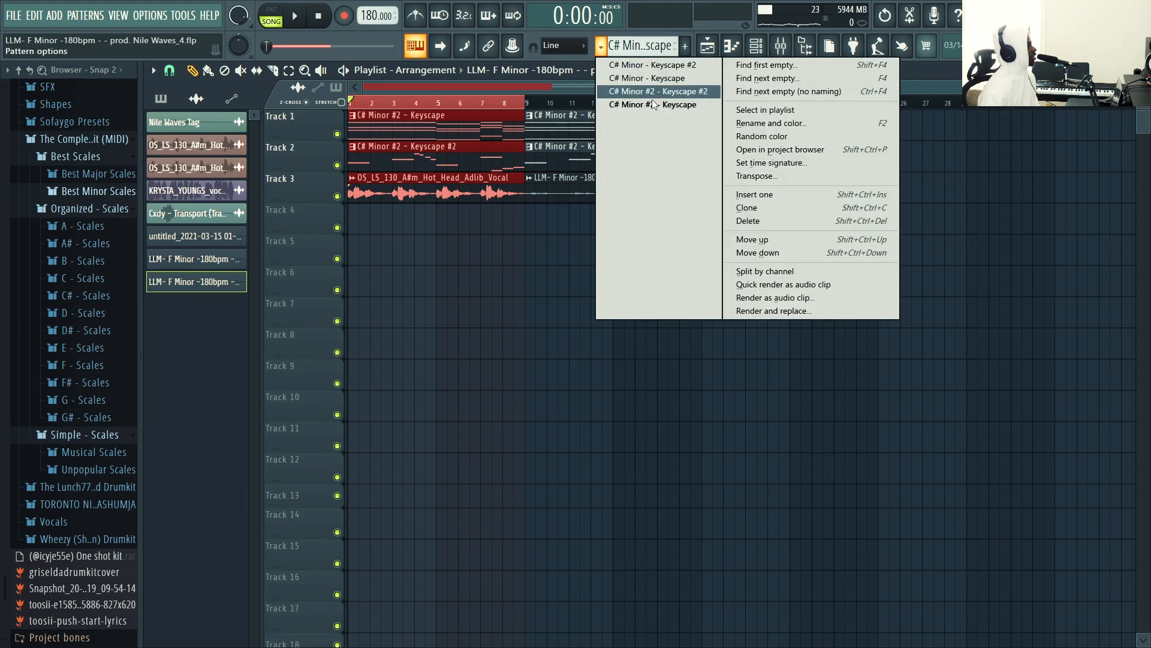
left_click(601, 48)
key("F4")
left_click(701, 65)
left_click_drag(411, 224, 519, 220)
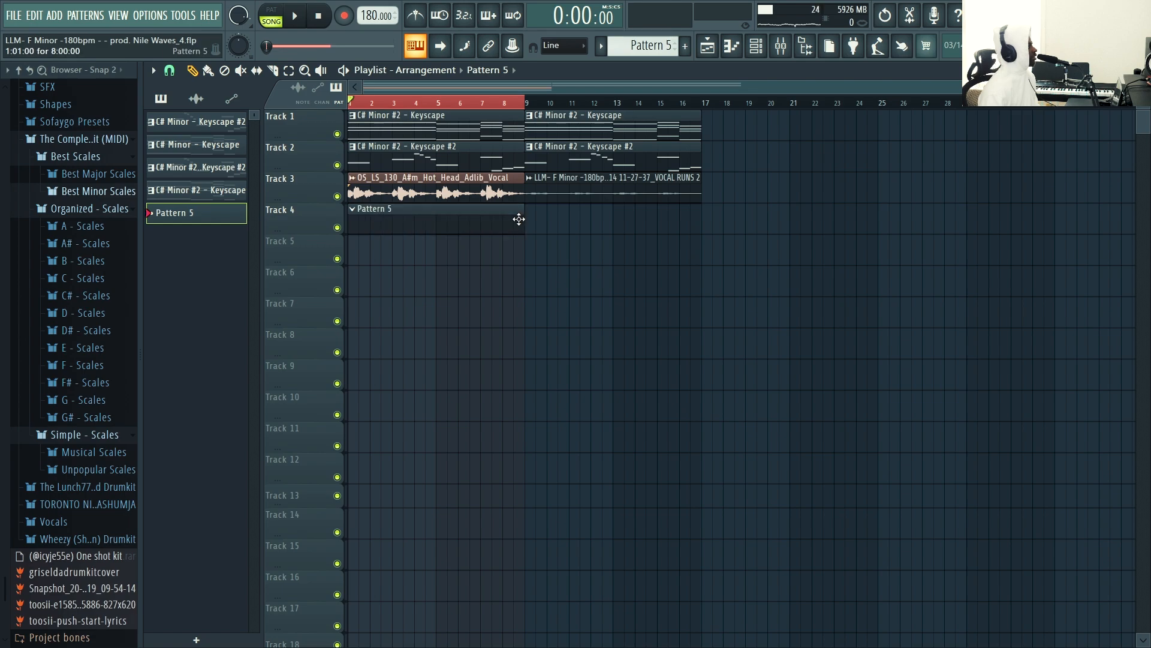
- Show the channel rack and place Hit 1 on steps 1 and 3 of Pattern 5, checking its sample and playing the loop
left_click(756, 46)
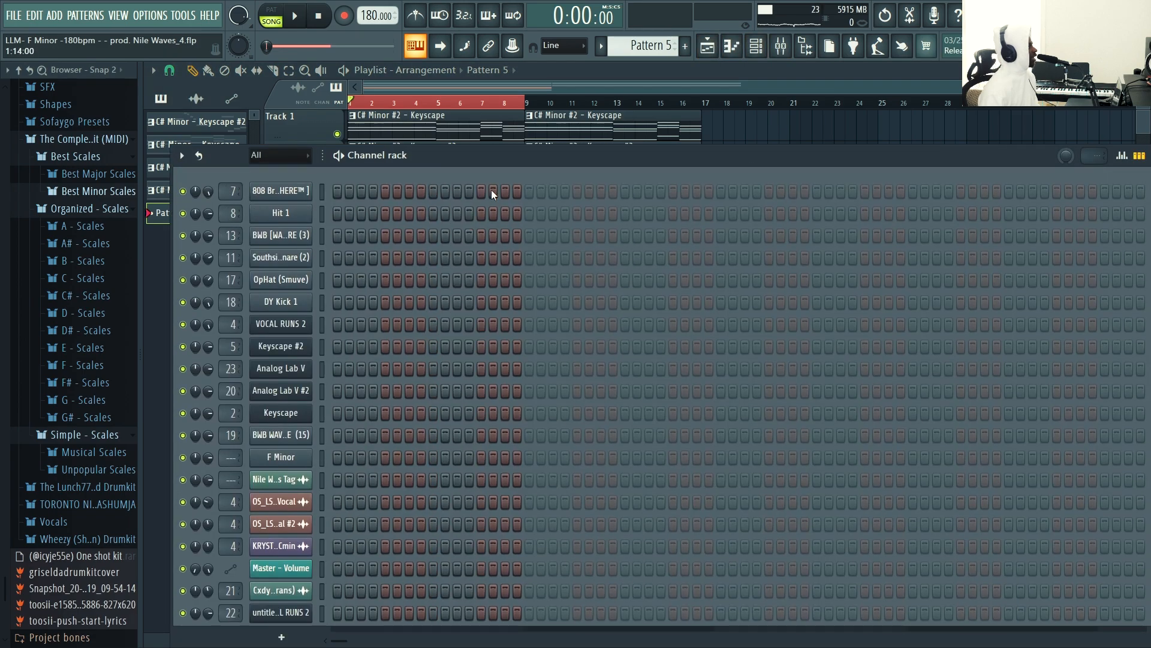
left_click_drag(516, 162, 484, 183)
left_click(304, 233)
left_click(328, 234)
left_click(248, 234)
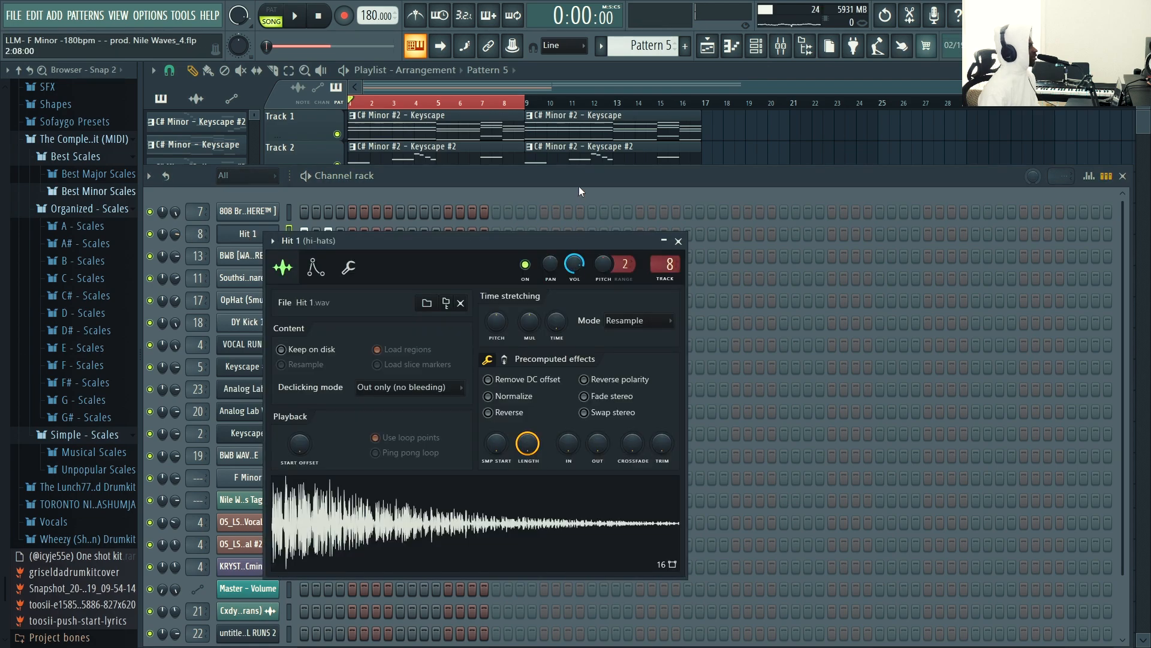
key("Escape")
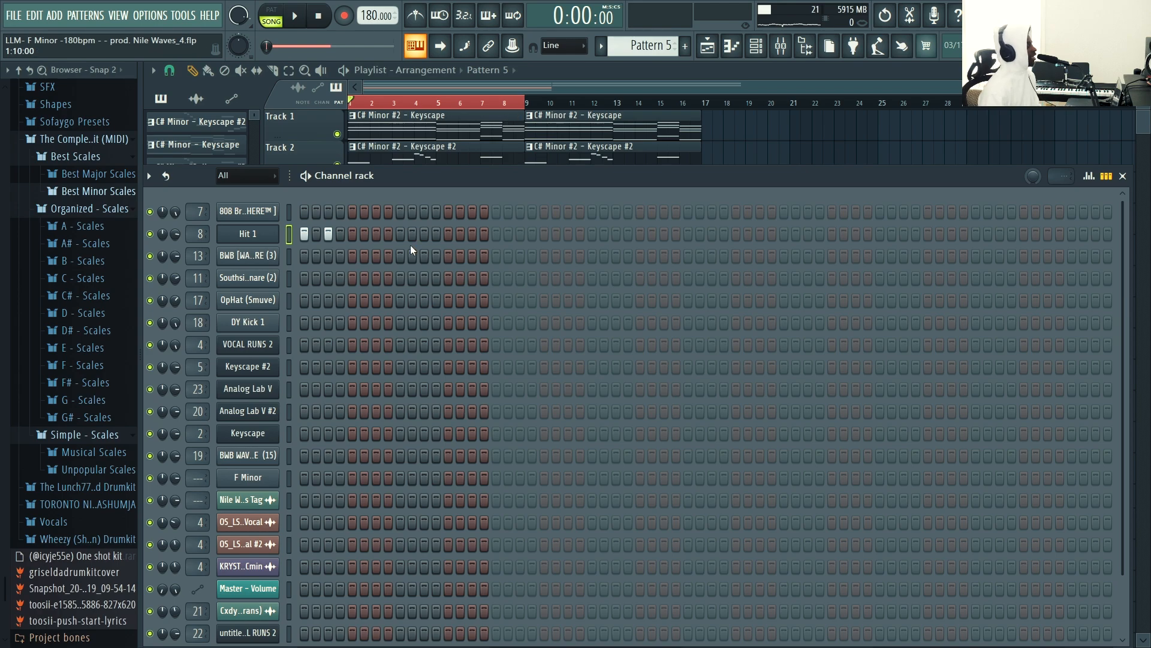
key("space")
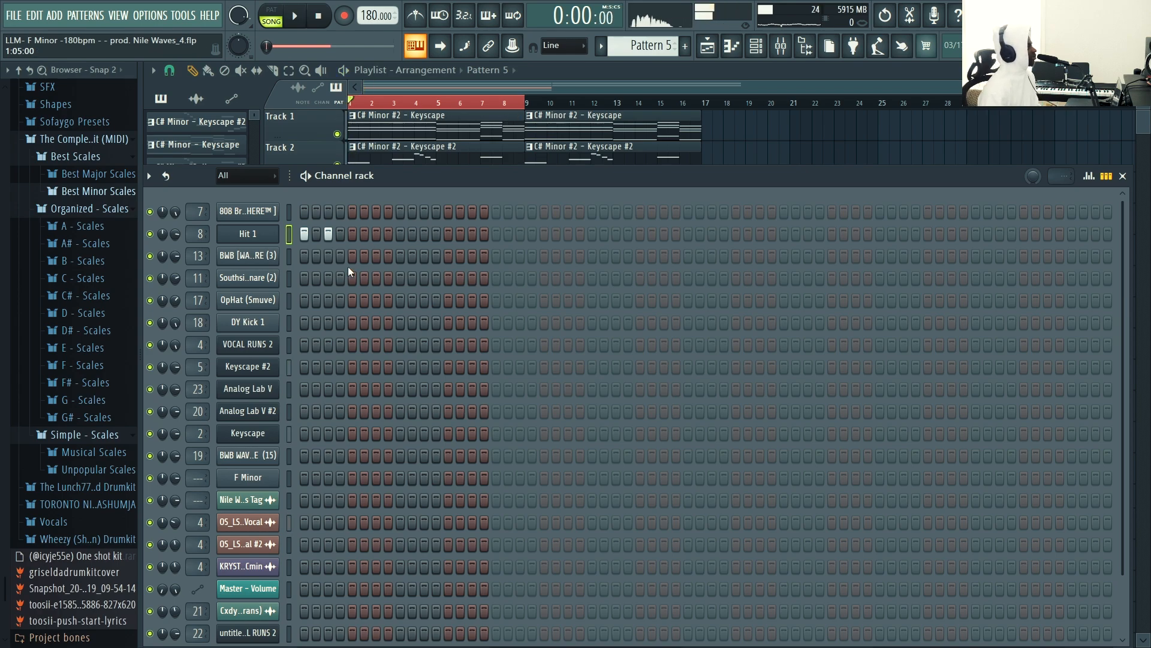
key("space")
- Compare the Southside Snare (2) and BWB [WAVE 2] SNARE (3) samples, put the BWB snare on step 9 and play the loop
left_click(247, 278)
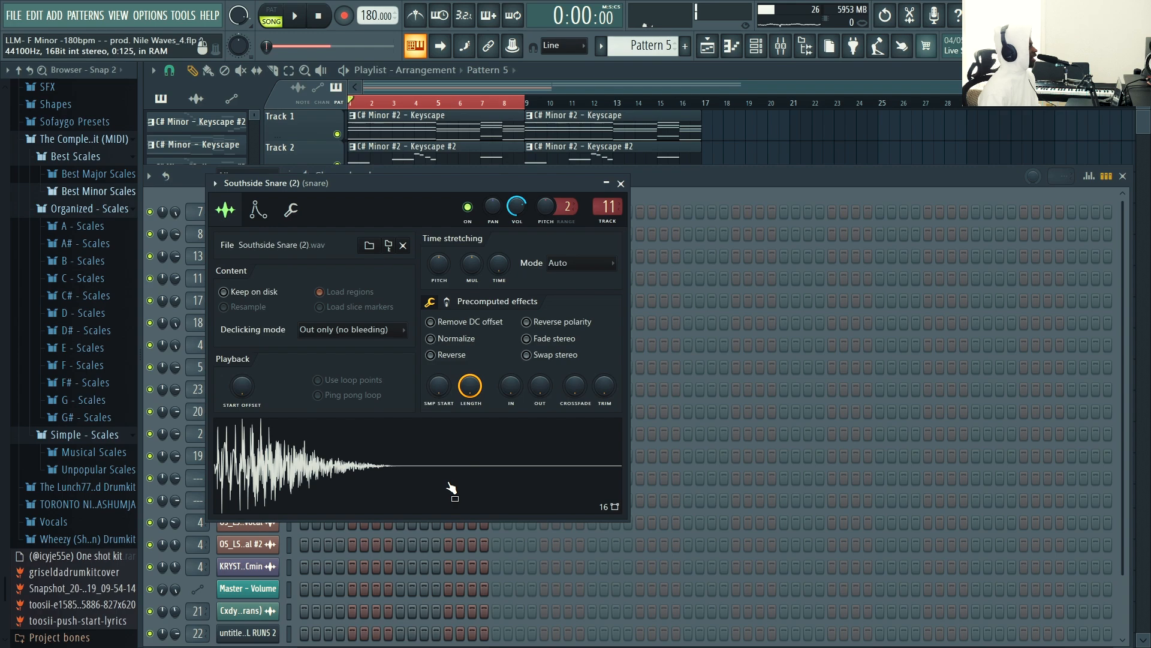
left_click(621, 184)
left_click(259, 282)
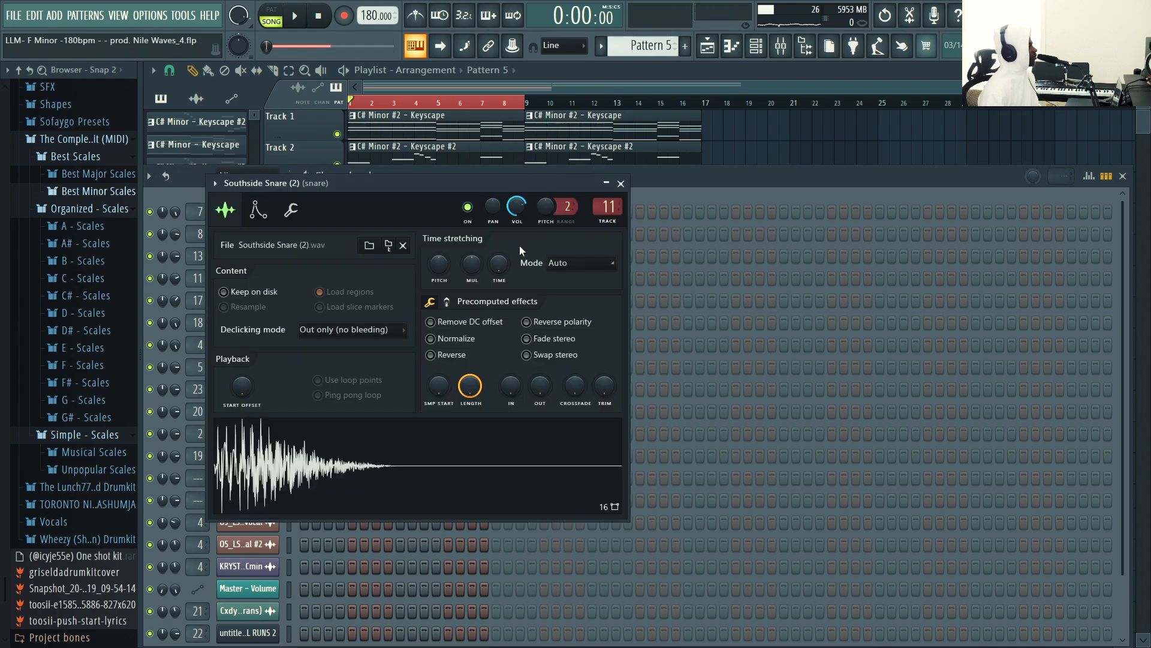
left_click(621, 184)
left_click(245, 258)
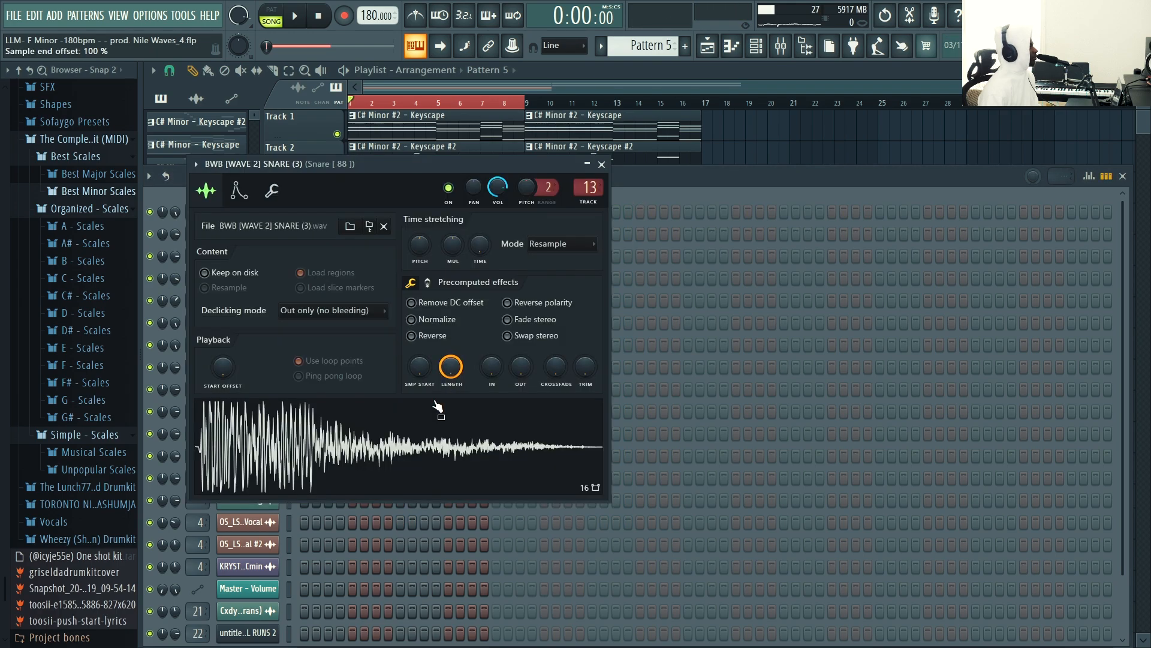
left_click(420, 434)
left_click(743, 193)
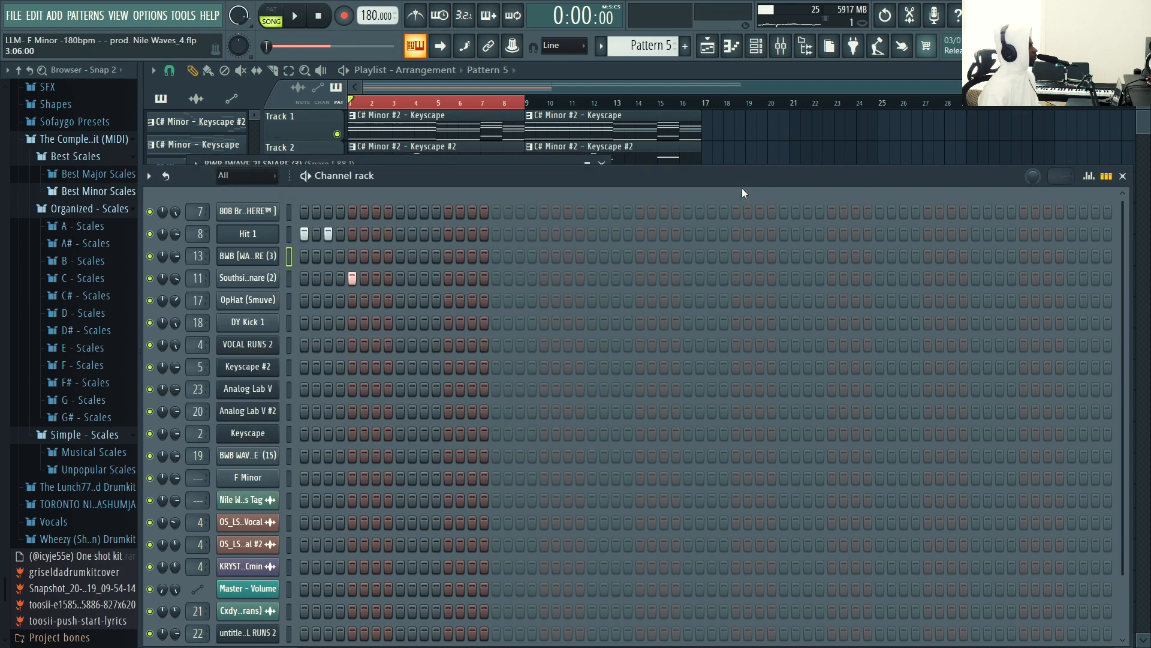
left_click(399, 258)
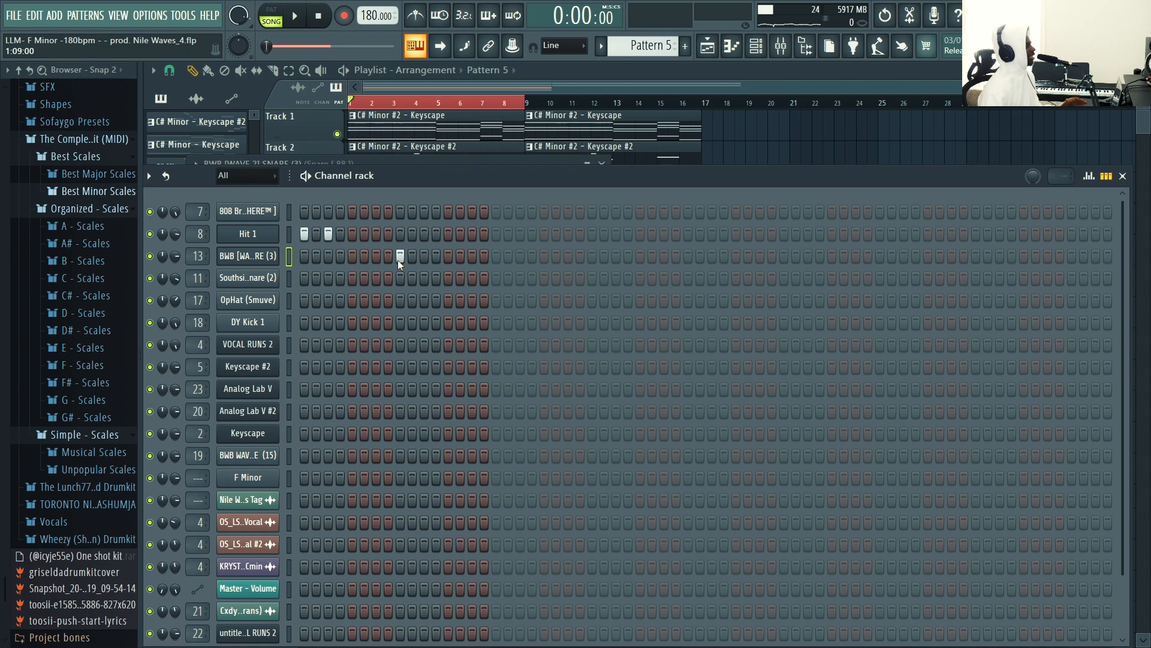
key("space")
key("space")
key("space")
key("space")
- With the loop playing, add the BWB snare on step 15 and Hit 1 on steps 19 and 21
left_click_drag(570, 183, 562, 143)
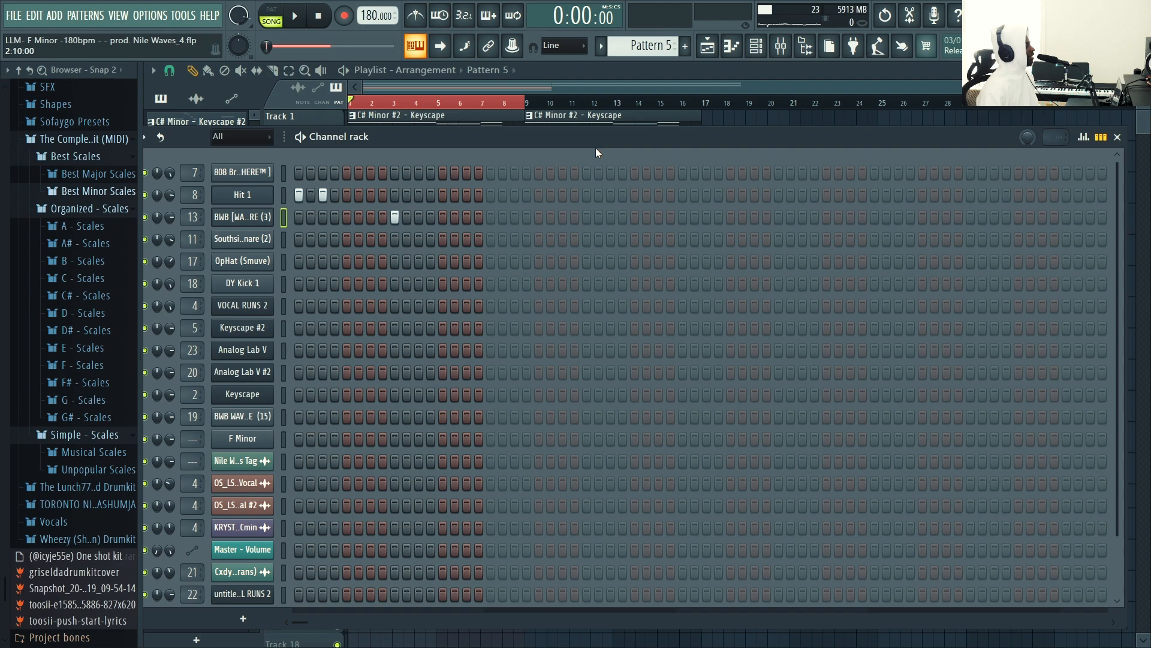
left_click_drag(590, 150, 579, 168)
key("space")
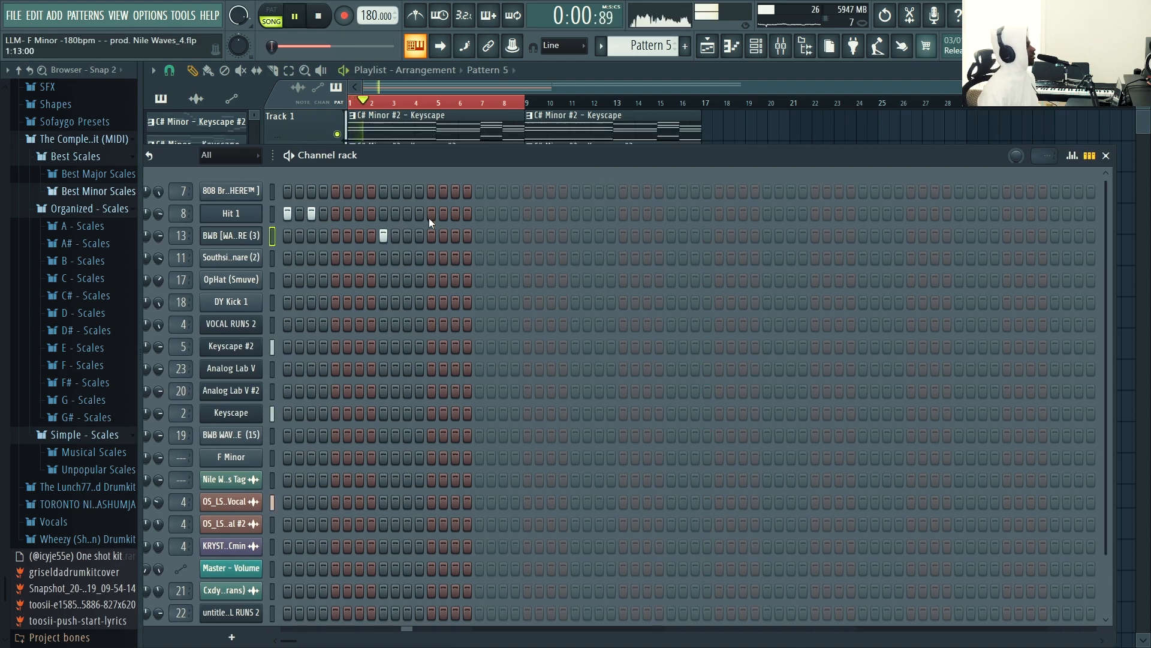
left_click(455, 235)
left_click(491, 214)
left_click(492, 214)
left_click(503, 214)
left_click(527, 214)
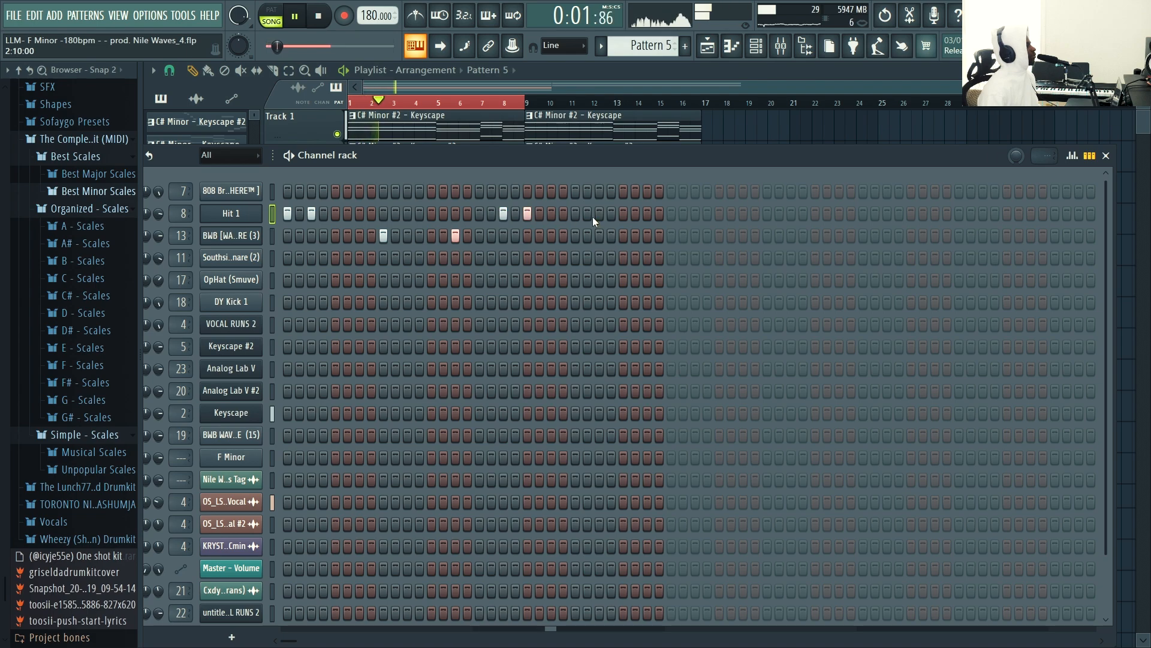
- Restart the loop and add the BWB snare on step 25 and Hit 1 on steps 31, 33 and 35
key("space")
key("space")
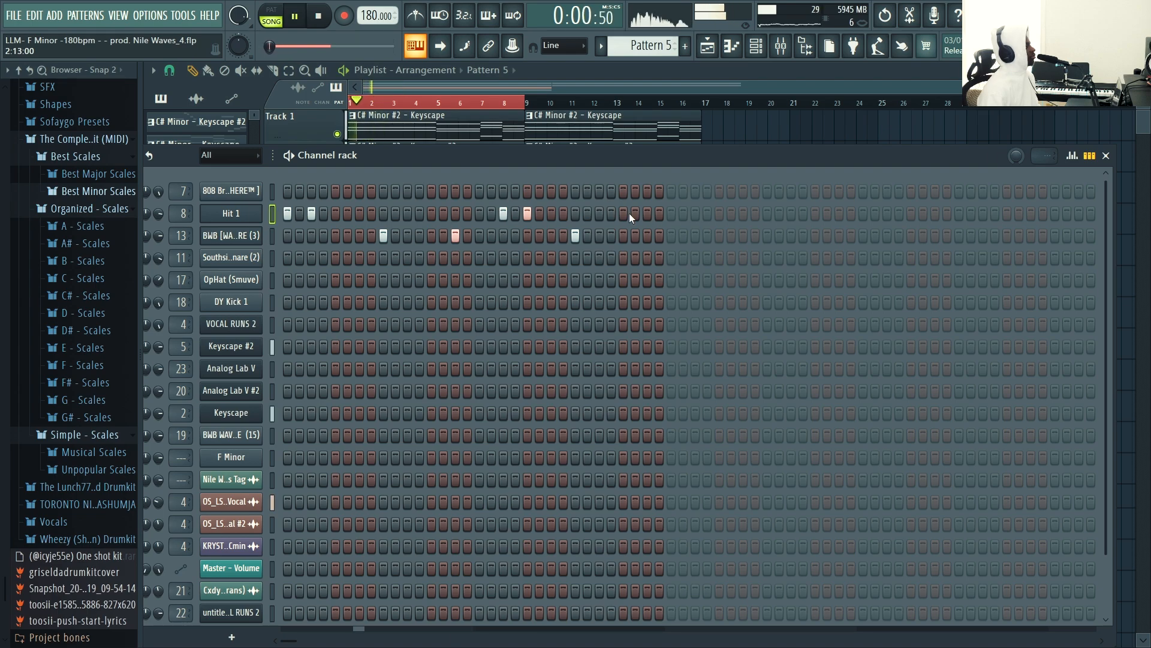
left_click(671, 214)
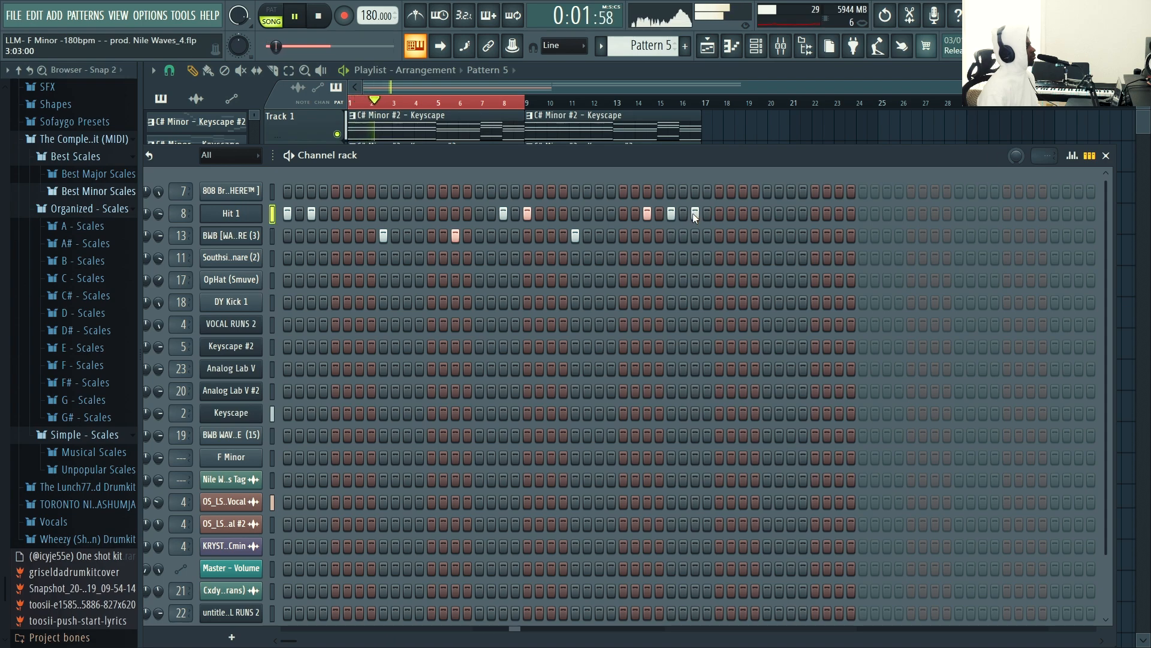
- Place BWB snare hits on steps 41 and 47, clearing the misplaced hit on step 46
left_click(767, 236)
left_click(827, 236)
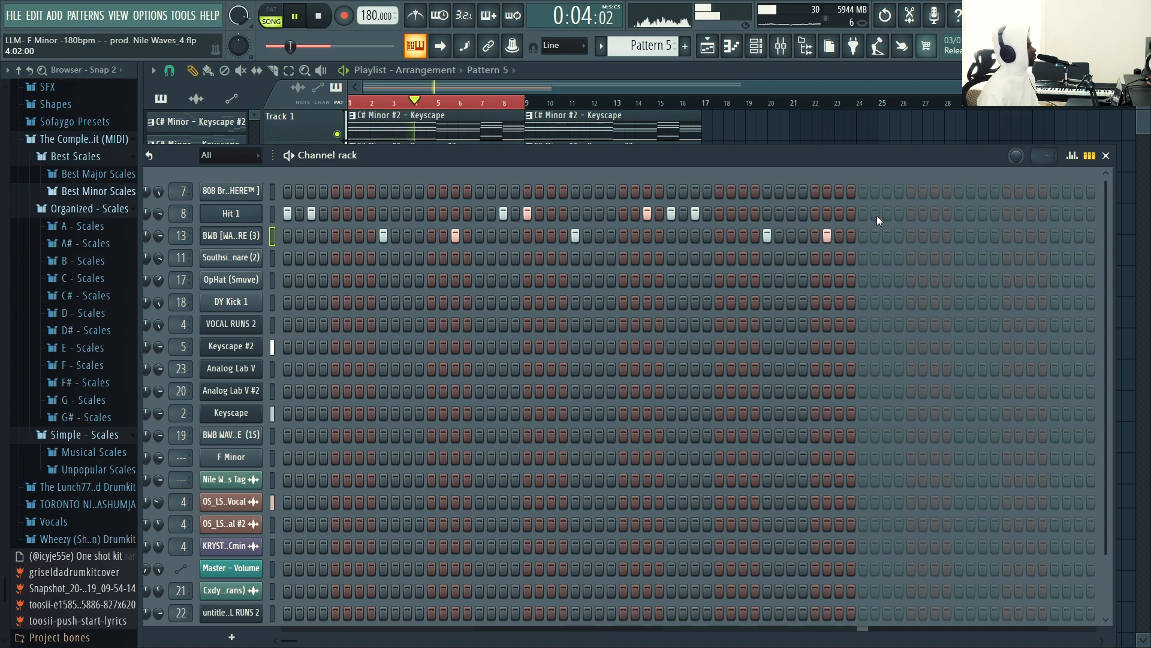
right_click(829, 236)
right_click(847, 237)
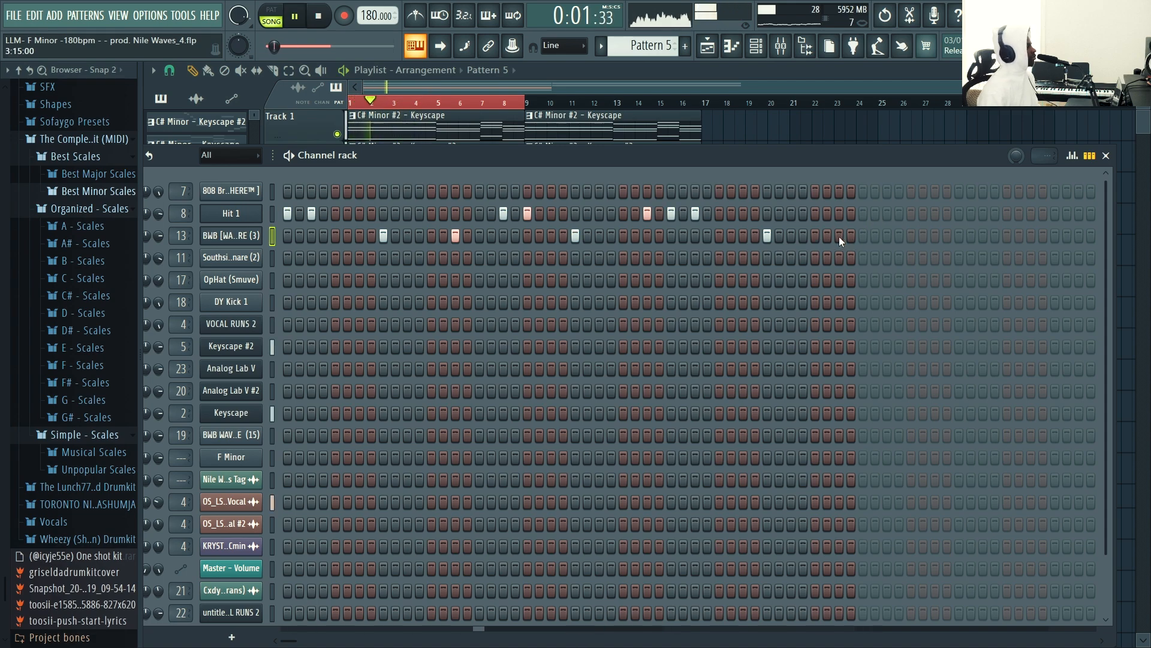
- Add Hit 1 on steps 51 and 53 and the BWB snare on step 57, viewing the Hit 1 notes in the piano roll
left_click(882, 214)
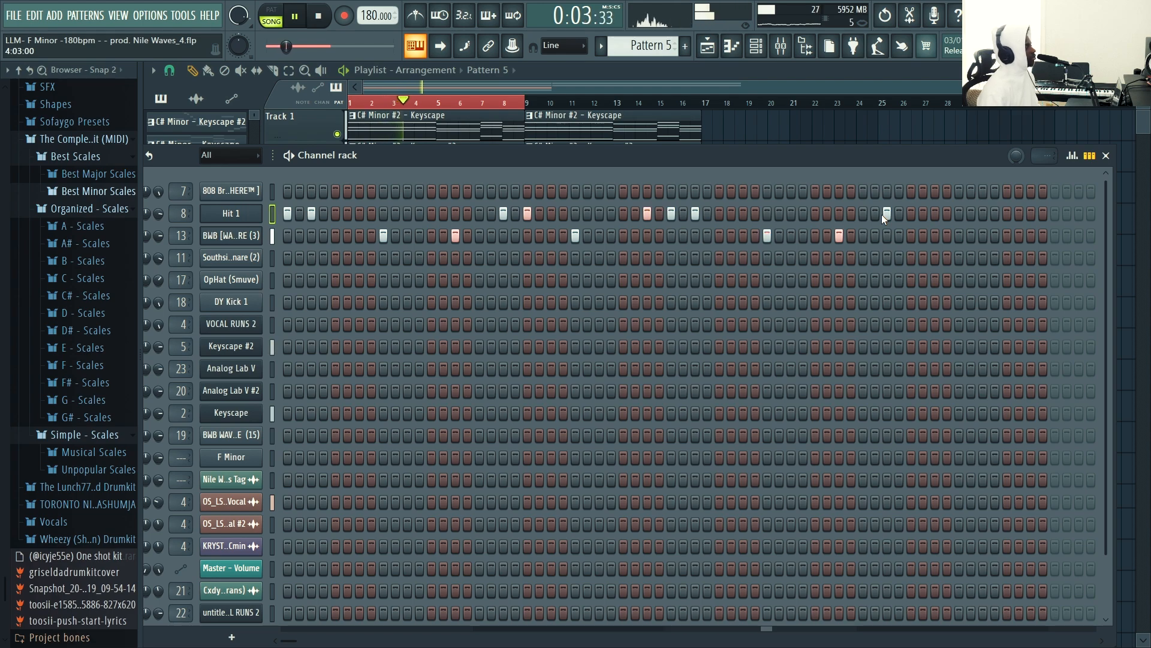
left_click(911, 214)
key("space")
key("space")
right_click(937, 215)
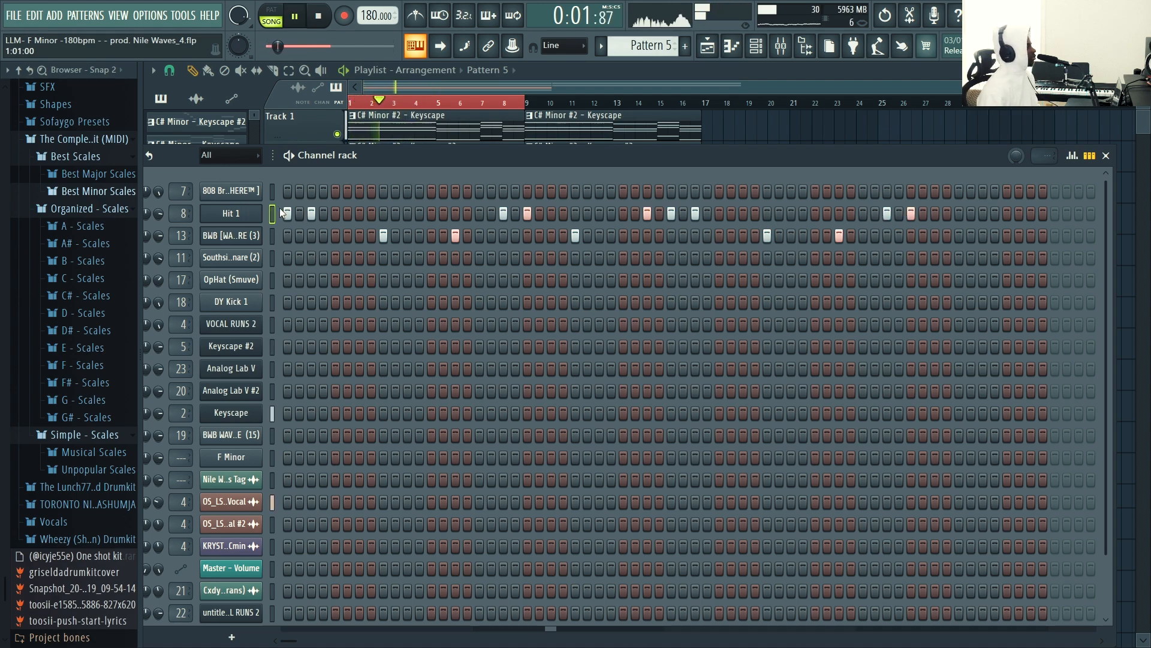
right_click(310, 215)
left_click(313, 213)
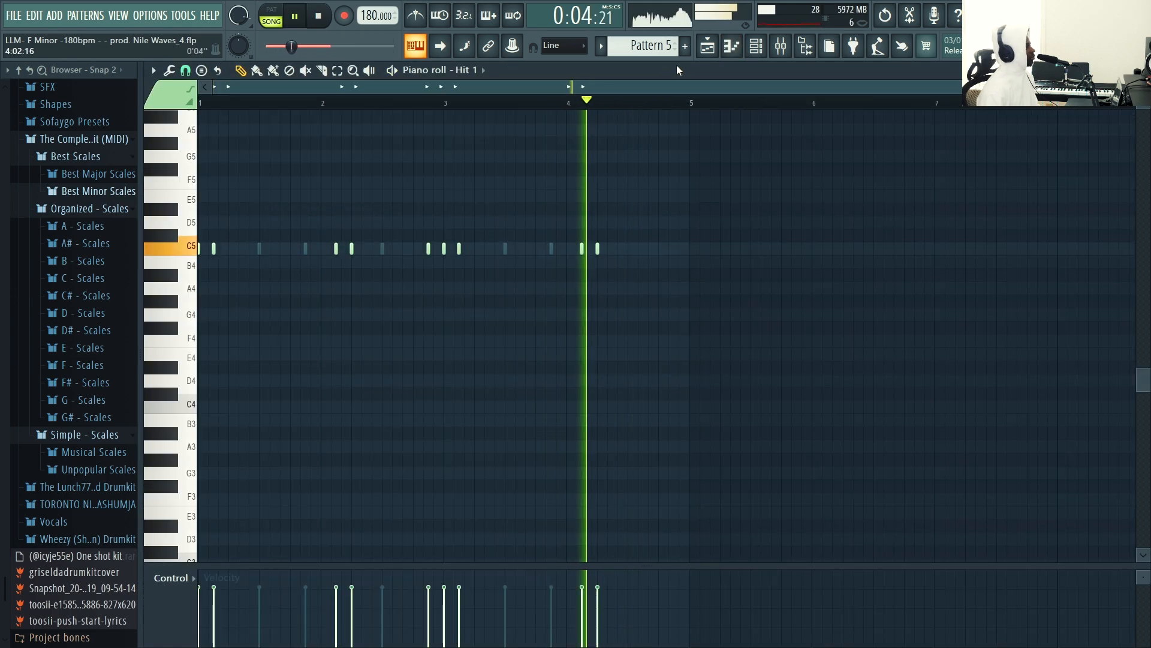
left_click(756, 46)
left_click(961, 238)
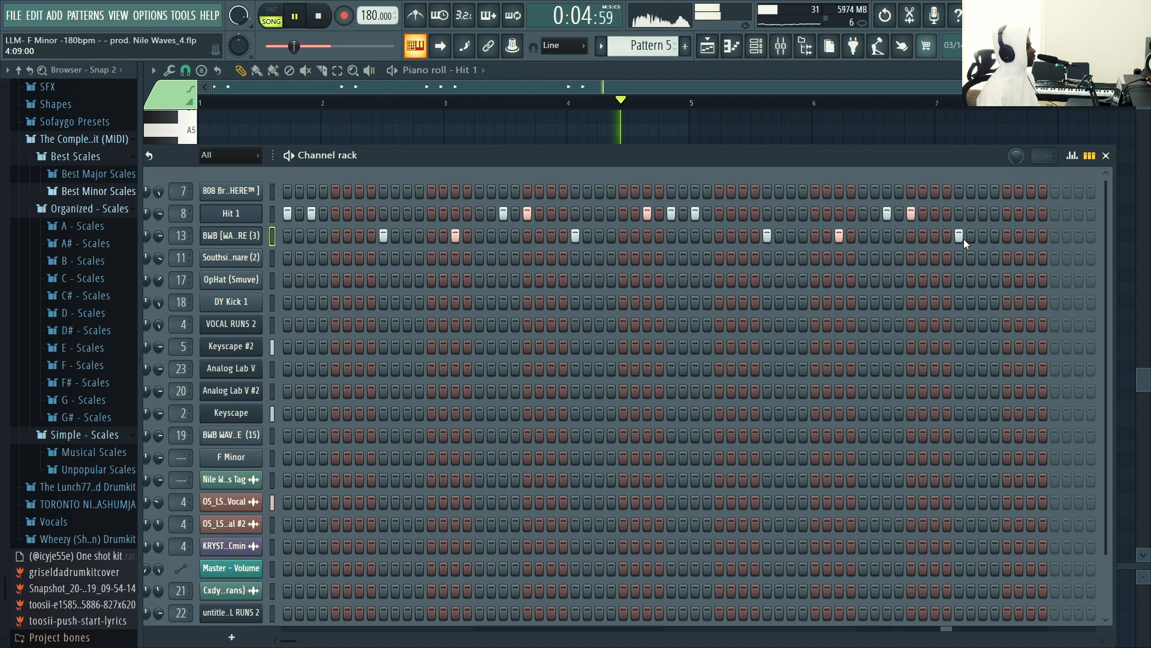
- Duplicate the four-bar Hit 1 sequence in the piano roll and align the copy so it starts at bar 5
key("space")
right_click(240, 215)
left_click(305, 214)
right_click(240, 214)
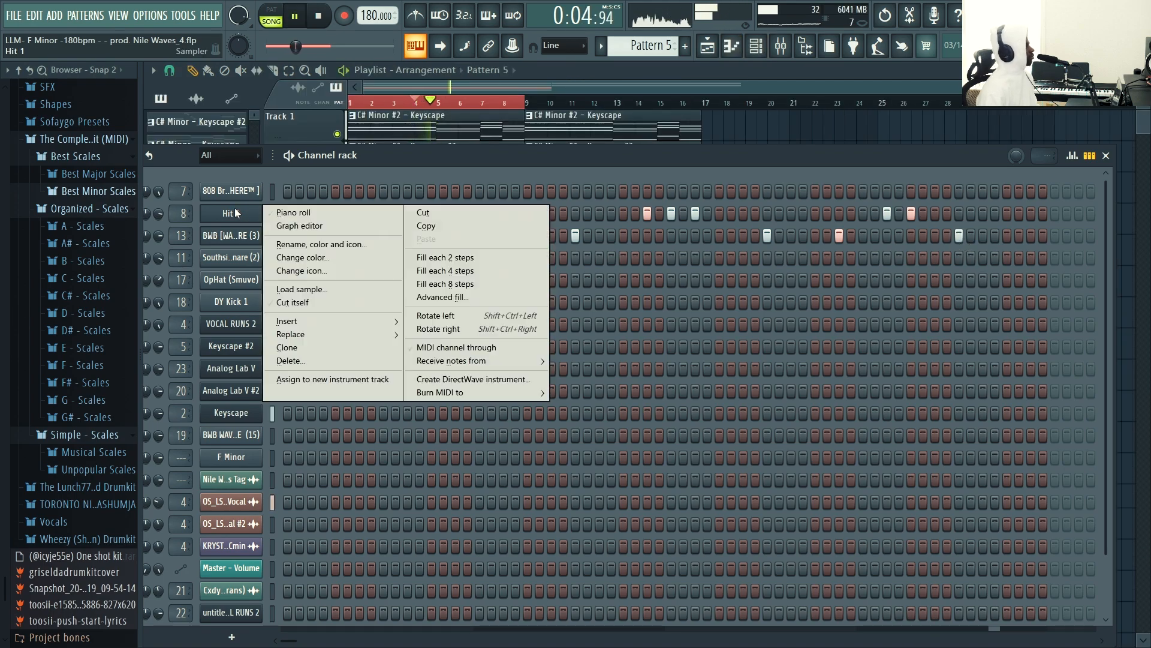
left_click(267, 211)
key("space")
key("space")
key("ctrl+b")
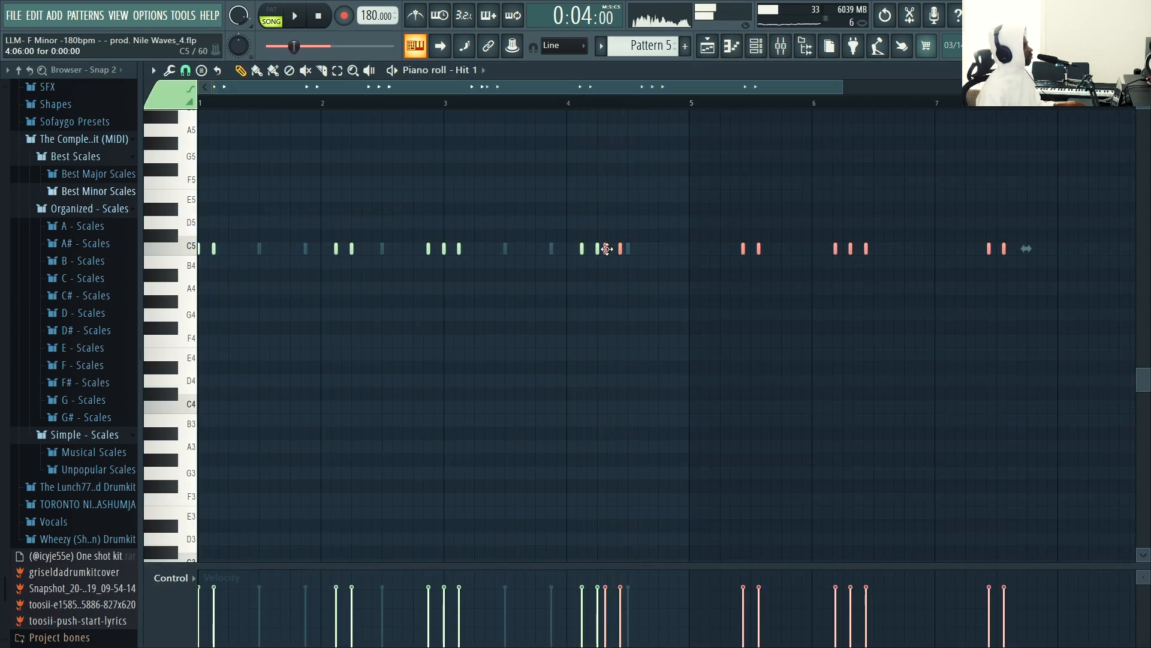
left_click_drag(620, 248, 231, 209)
right_click(630, 249)
right_click(631, 249)
- Duplicate the BWB [WAVE 2] SNARE (3) notes from the first four bars into bars 5-8 in the piano roll
left_click(201, 208)
left_click_drag(200, 169, 757, 273)
key("ctrl+b")
left_click_drag(636, 209, 201, 178)
key("Delete")
- Place OpHat (Smuve) on step 1 in the channel rack, check its sample settings and play the loop
left_click(756, 46)
right_click(286, 262)
left_click(287, 279)
left_click(257, 281)
left_click(642, 201)
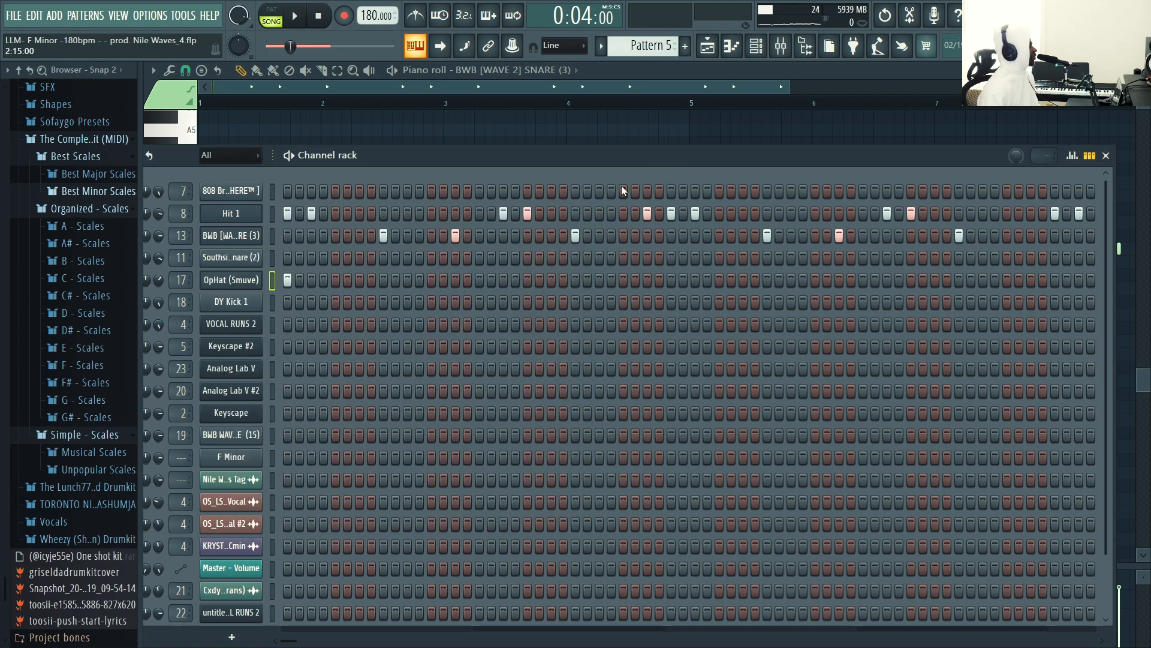
key("space")
left_click_drag(372, 161, 397, 117)
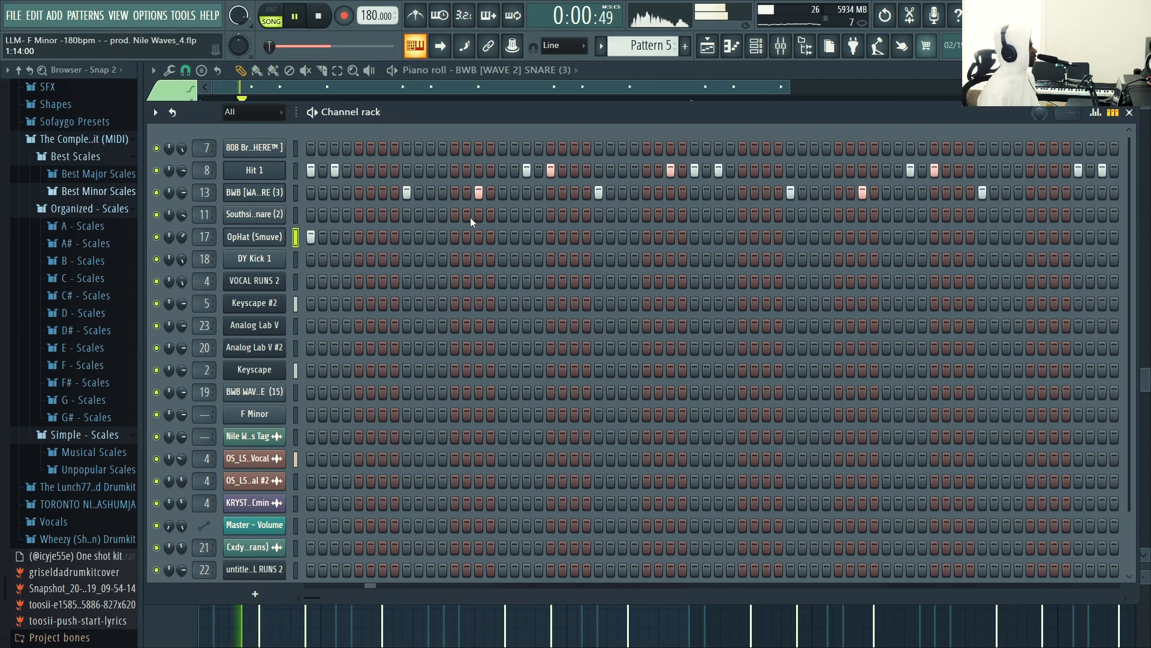
- Add the Southside Snare on steps 19, 51 and 61 and the OpHat (Smuve) on steps 29 and 35
left_click(527, 215)
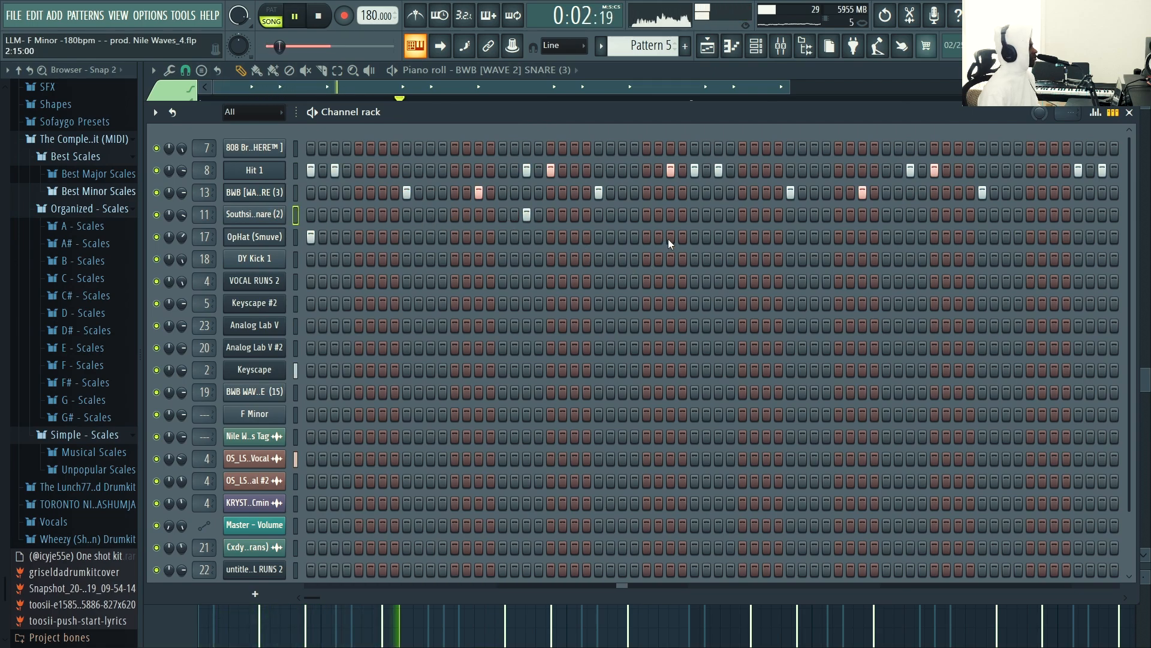
left_click(624, 236)
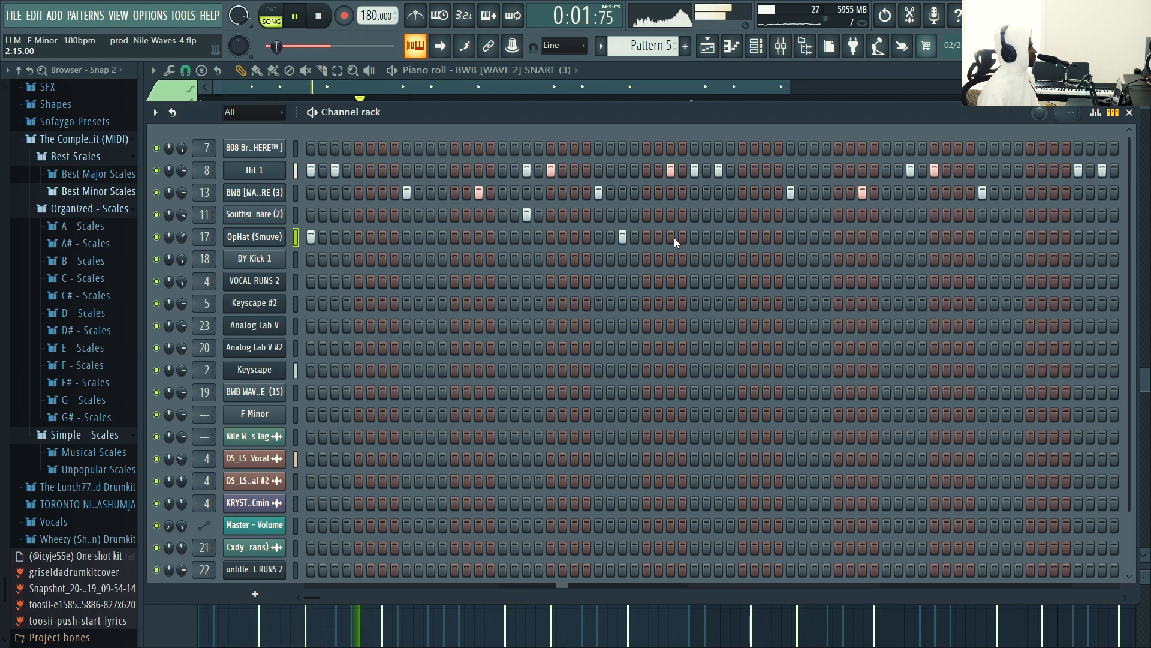
left_click(623, 237)
left_click(647, 237)
left_click(717, 238)
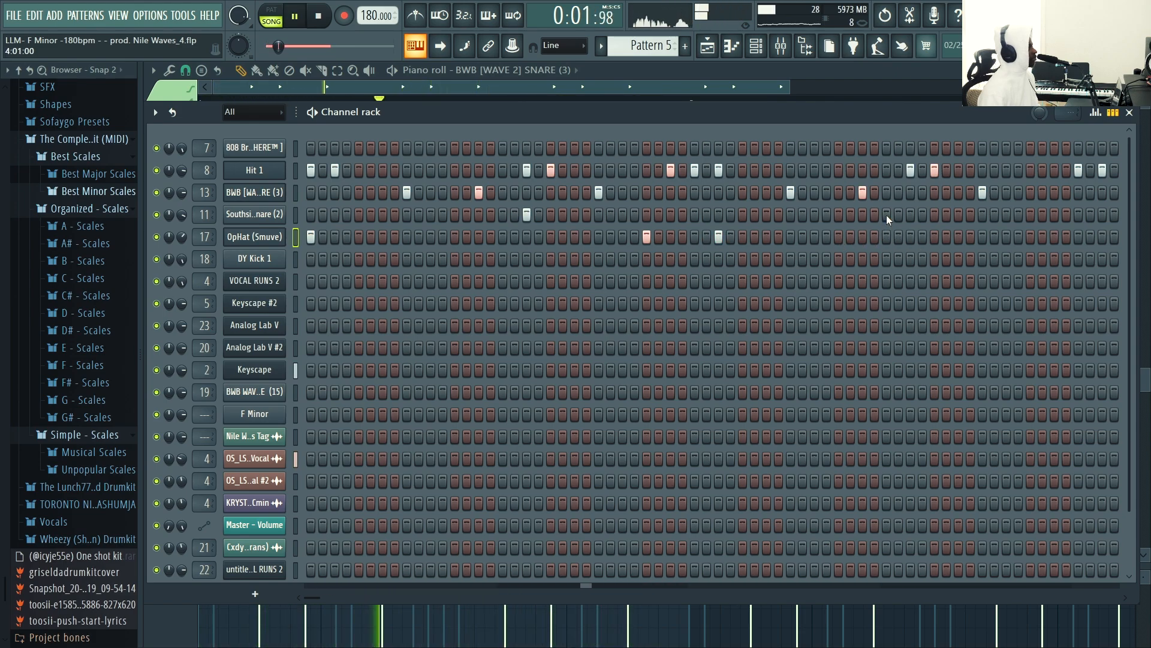
left_click(911, 214)
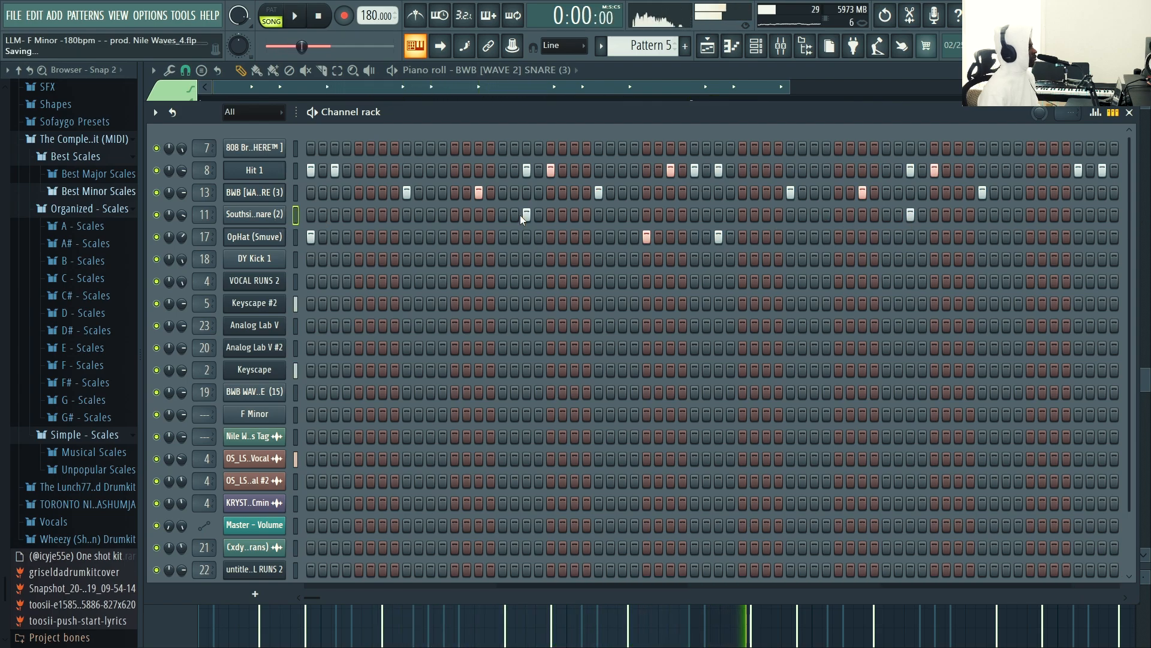
left_click(1030, 217)
- Duplicate the Southside Snare's first four bars into bars 5-8 in the piano roll, keeping the copy on C5
right_click(264, 215)
left_click(329, 213)
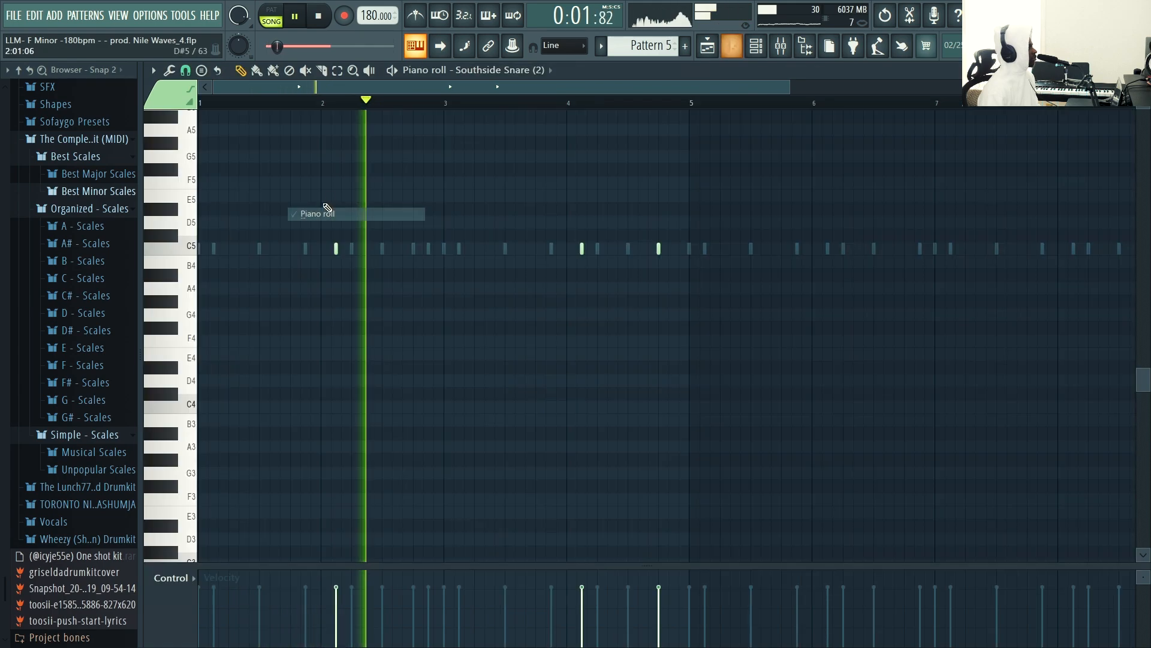
left_click_drag(847, 303, 187, 120)
key("ctrl+b")
left_click_drag(578, 204, 195, 177)
key("Delete")
left_click_drag(817, 248, 1138, 258)
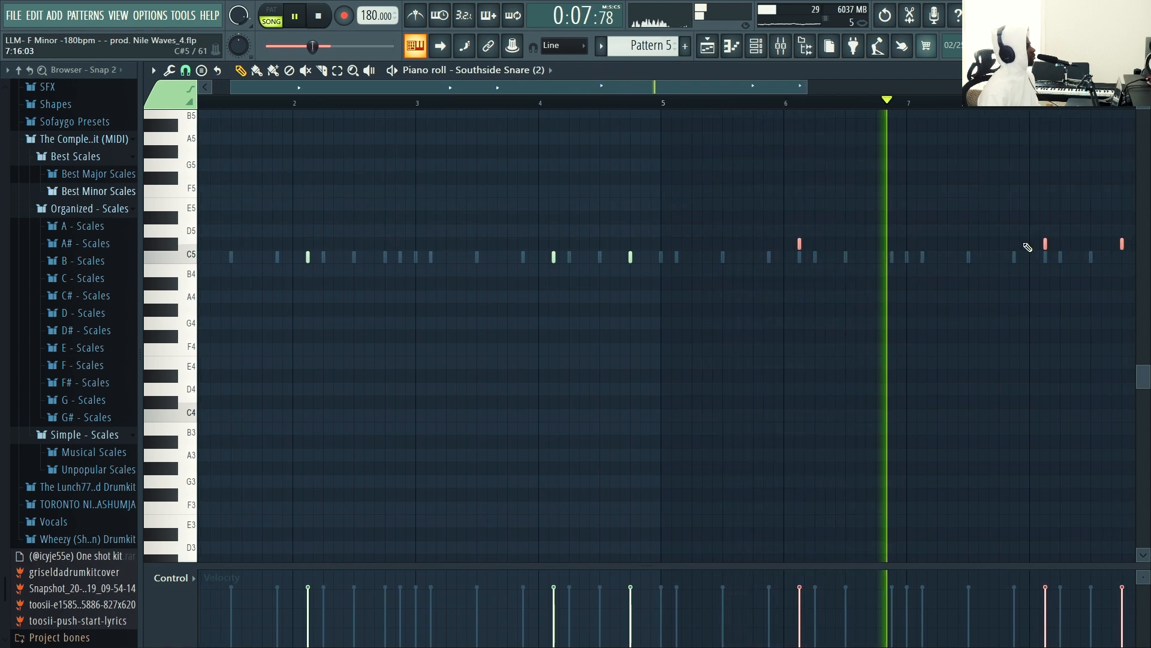
left_click_drag(1046, 244, 1046, 261)
mouse_move(707, 89)
left_mouse_down()
mouse_move(805, 120)
mouse_move(714, 90)
left_mouse_up()
- Add a Southside Snare hit on step 13 of bar 3 and remove the one on step 13 of bar 4
left_click(546, 256)
right_click(546, 257)
key("space")
left_click(448, 103)
key("space")
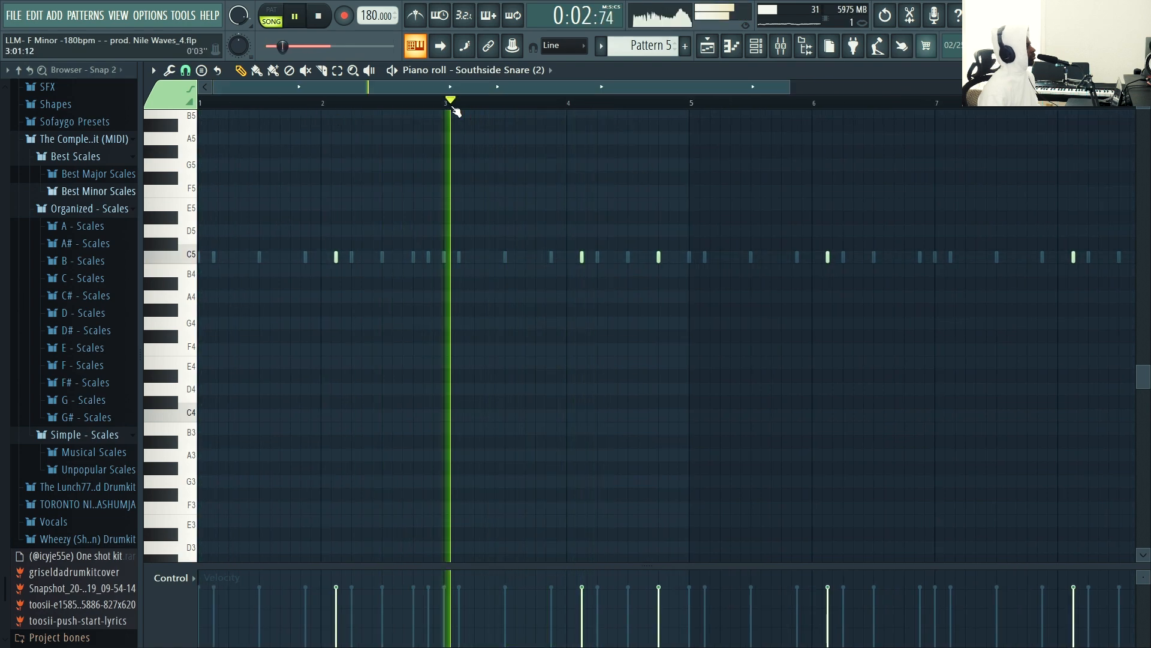
left_click(533, 259)
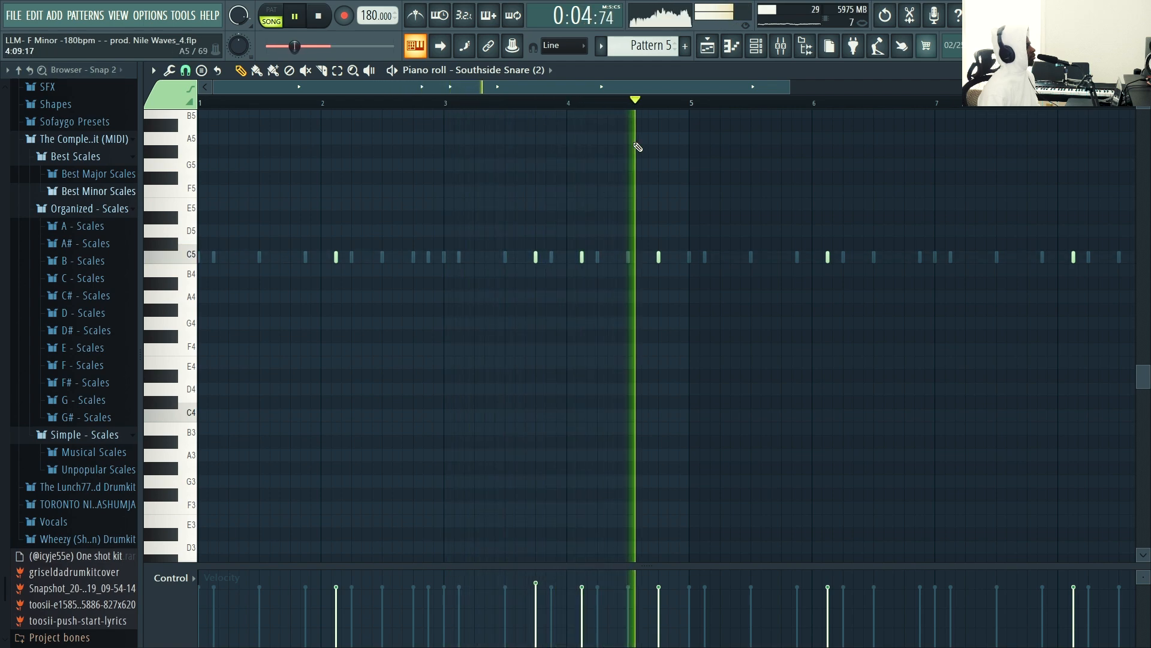
key("space")
key("space")
right_click(659, 258)
- Add a matching Southside Snare hit on step 13 of bar 7 and play the pattern from the channel rack
left_click_drag(674, 90, 826, 114)
left_click(781, 258)
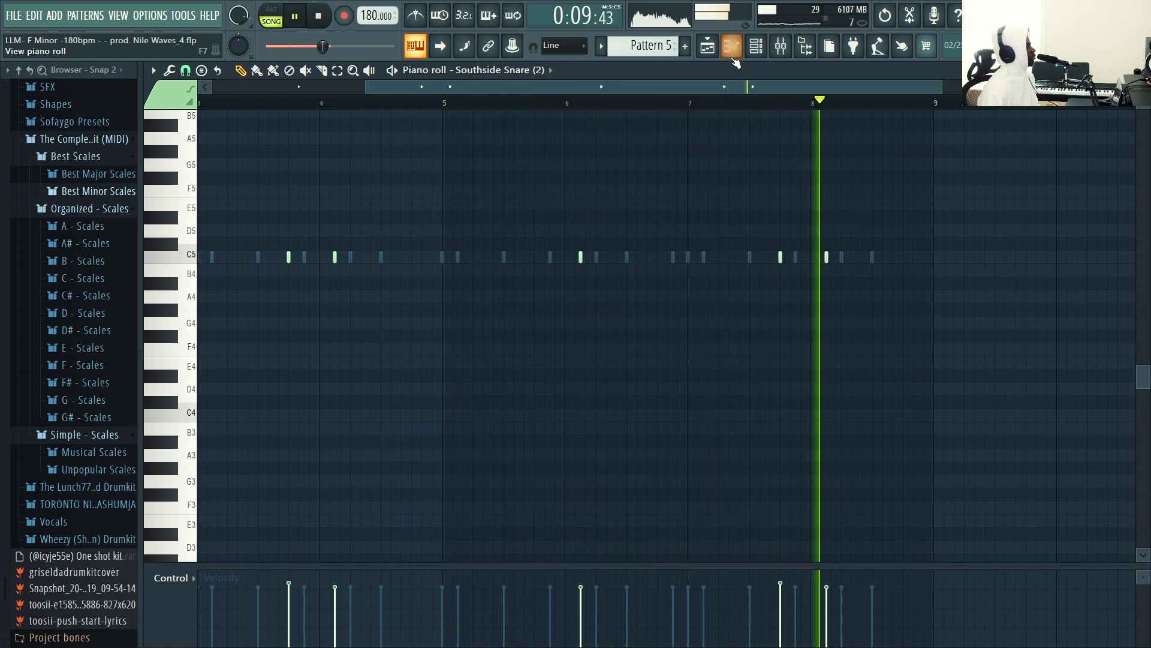
left_click(756, 47)
key("space")
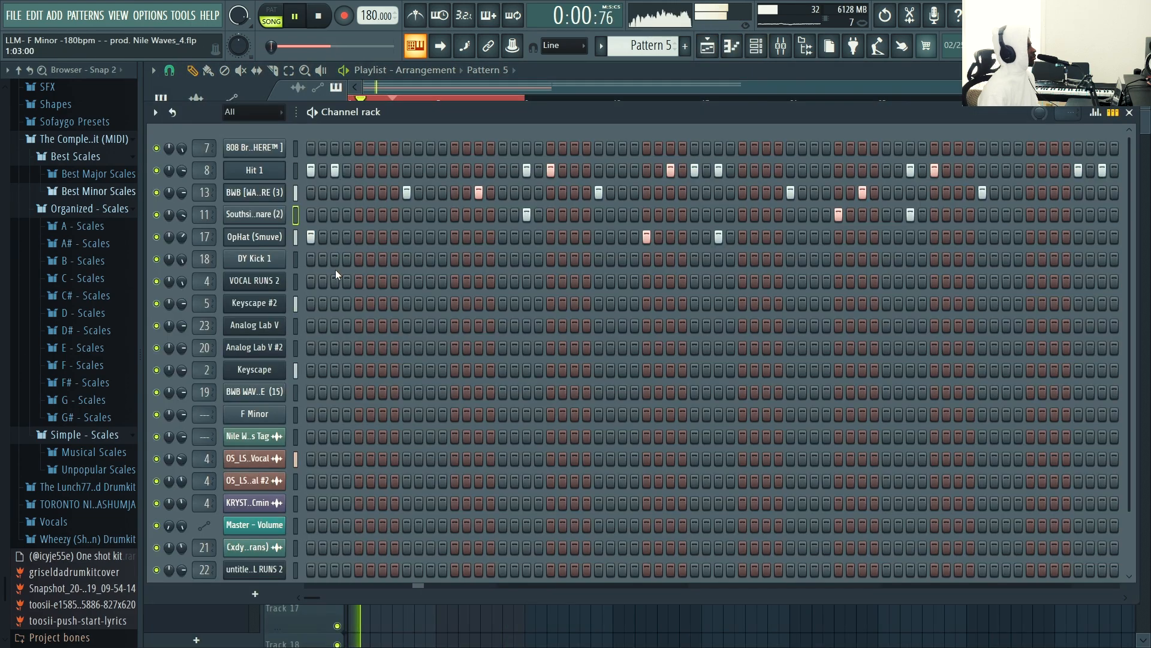
- Duplicate the OpHat (Smuve) notes from the first four bars into bars 5-8 in the piano roll and stop playback
right_click(238, 240)
left_click(306, 235)
left_click_drag(625, 90, 471, 91)
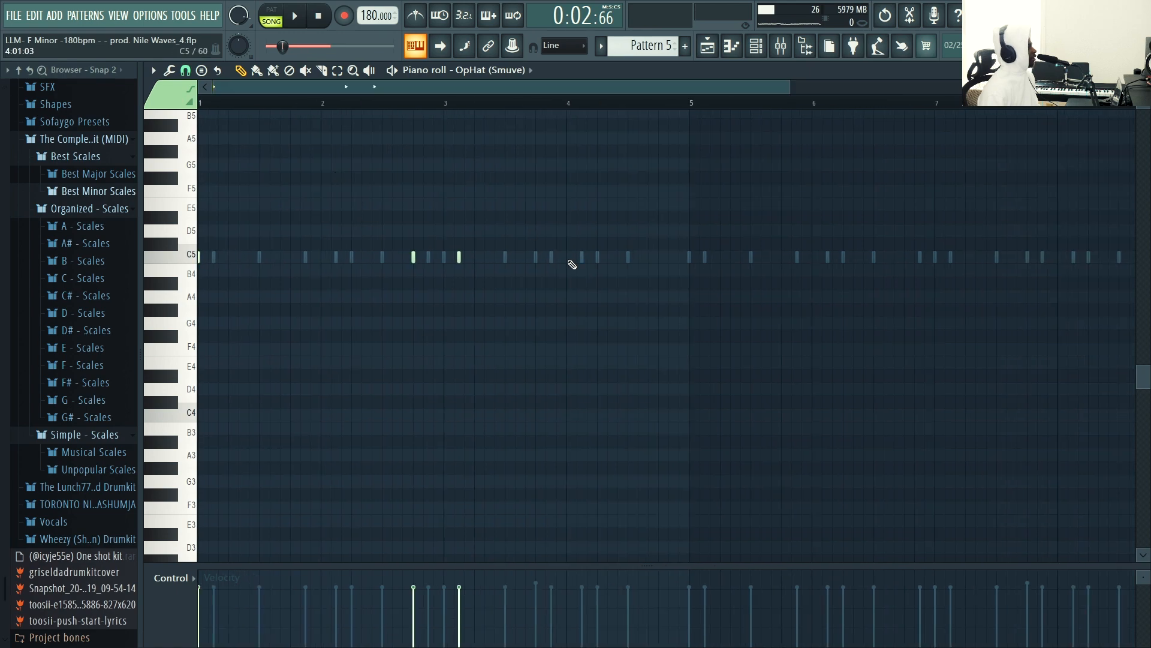
left_click_drag(465, 259, 684, 264)
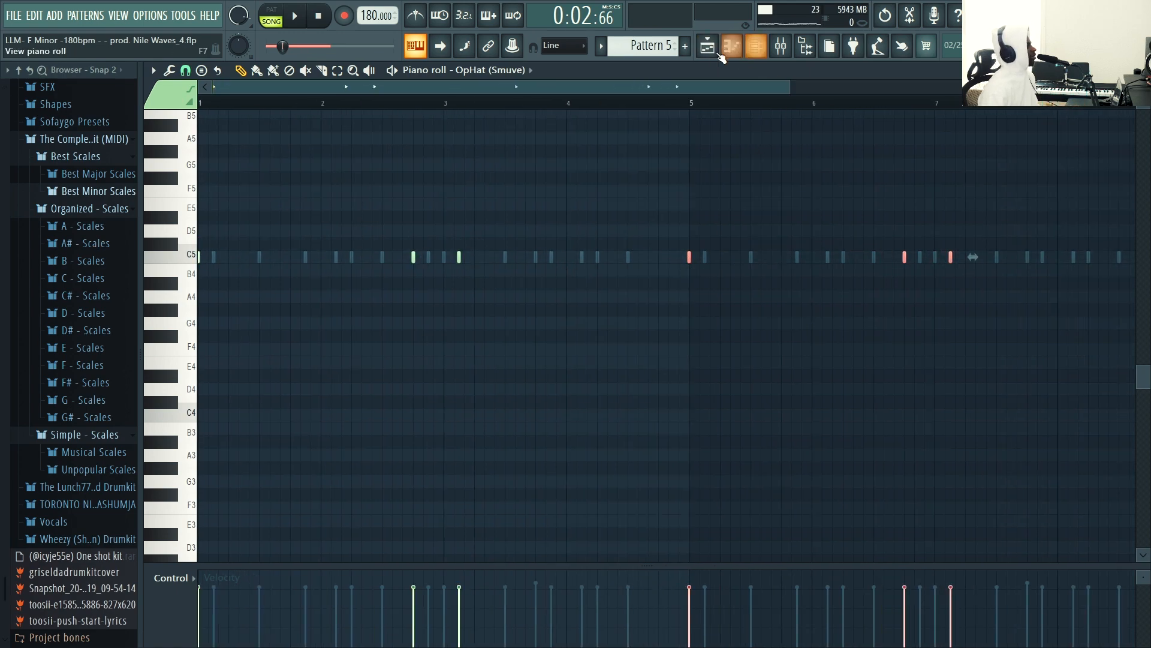
left_click(756, 45)
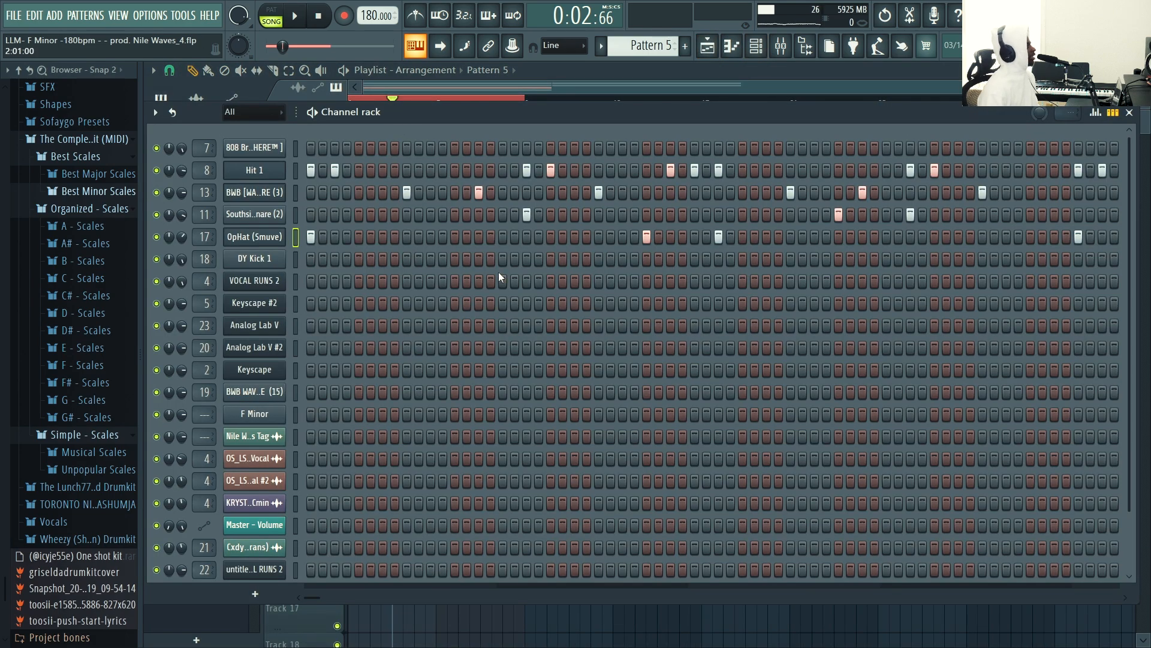
left_click(317, 17)
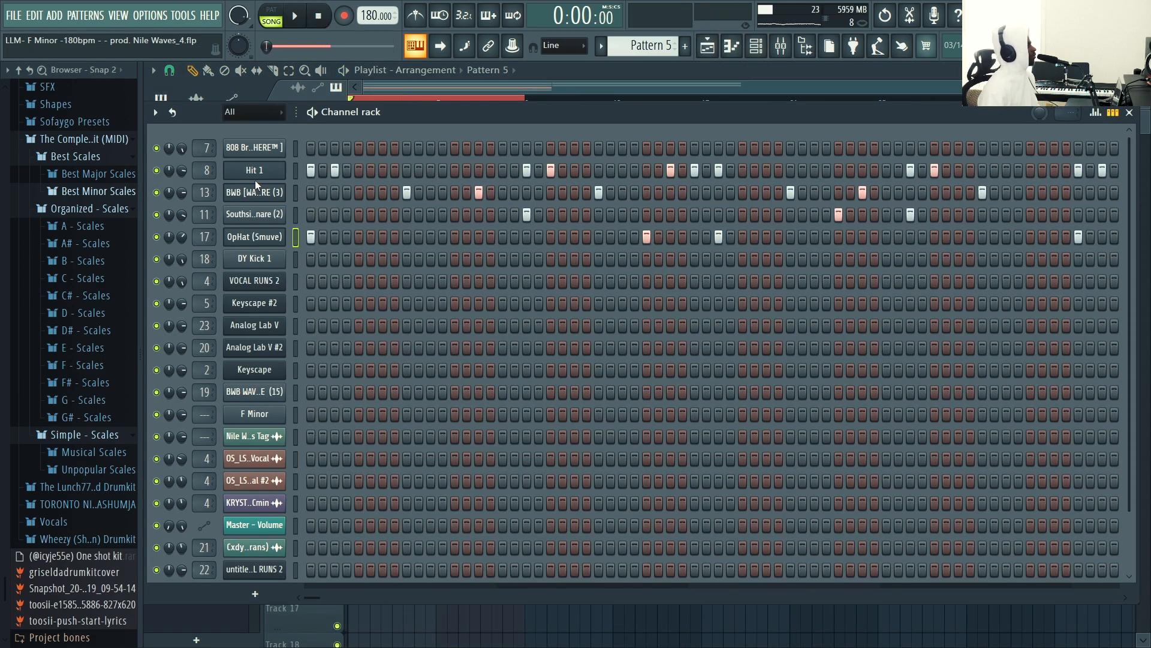
- Check the 808 BrZY 1 sample settings and place a four-step C#5 note at bar 1 in its piano roll
left_click(255, 148)
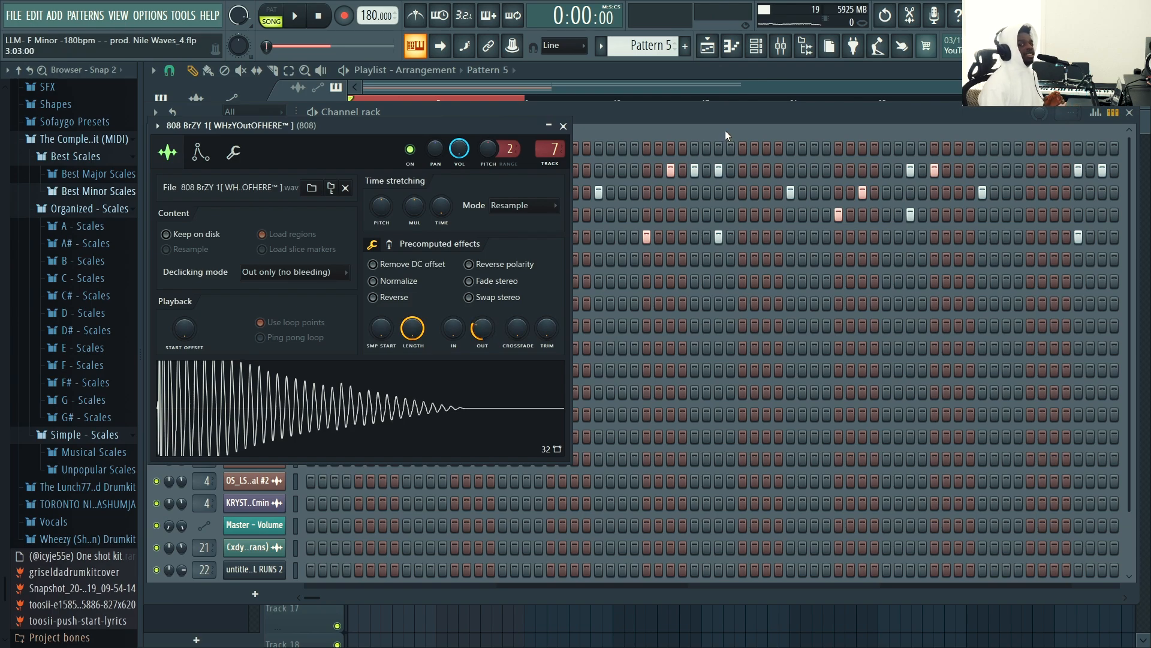
key("Escape")
right_click(278, 151)
left_click(287, 147)
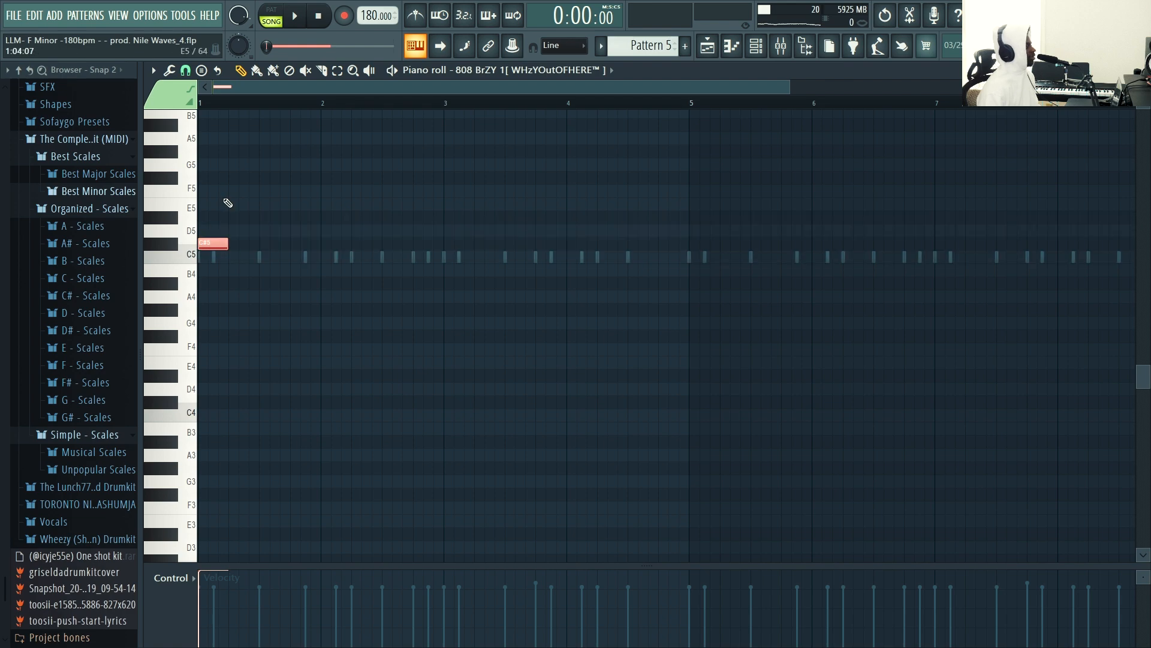
left_click_drag(782, 86, 659, 87)
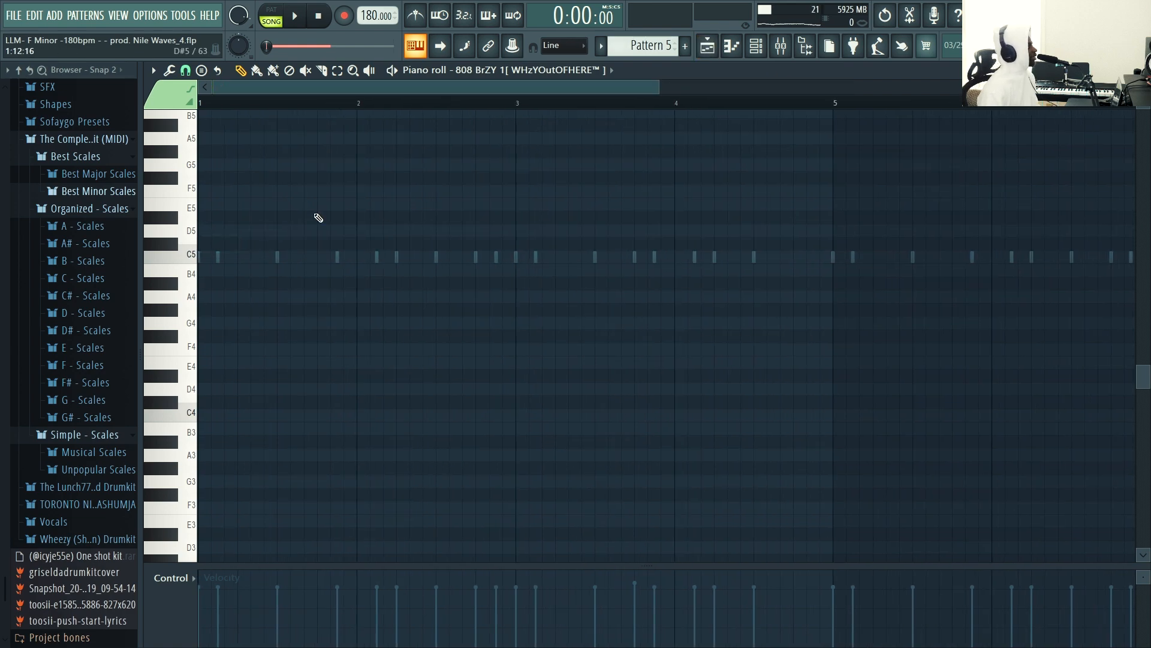
left_click_drag(233, 234, 185, 238)
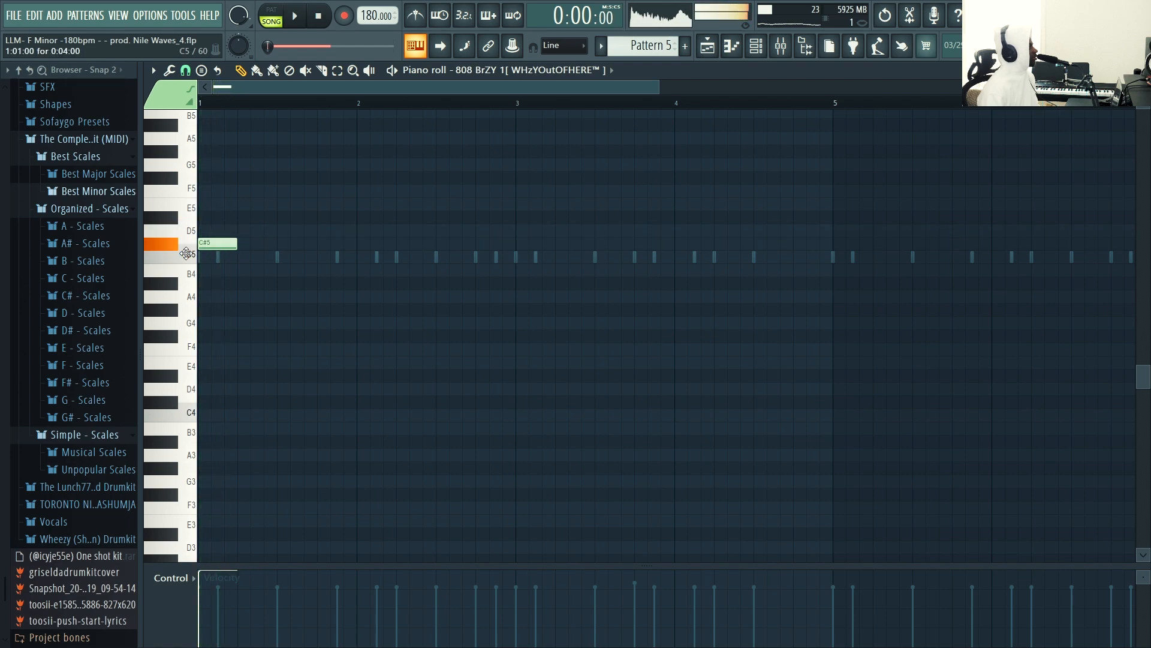
- Switch to the C# Minor #2 - Keyscape pattern and open the 808 BrZY 1 channel in the piano roll
left_click(708, 45)
left_click(757, 46)
left_click(756, 46)
left_click(759, 49)
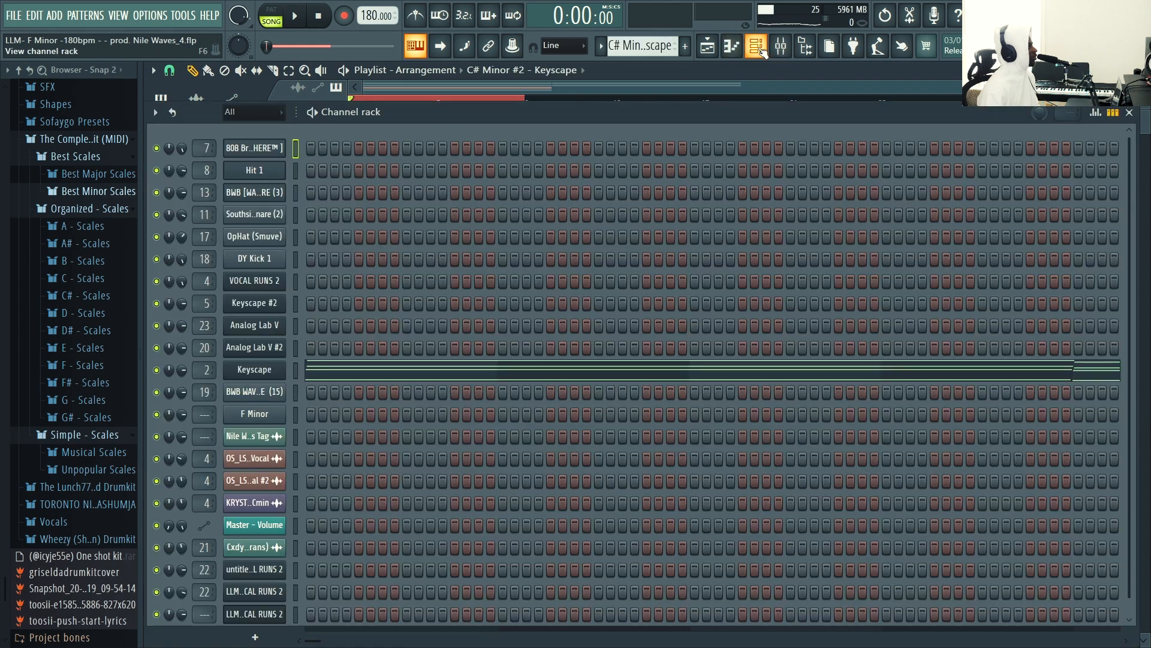
right_click(270, 144)
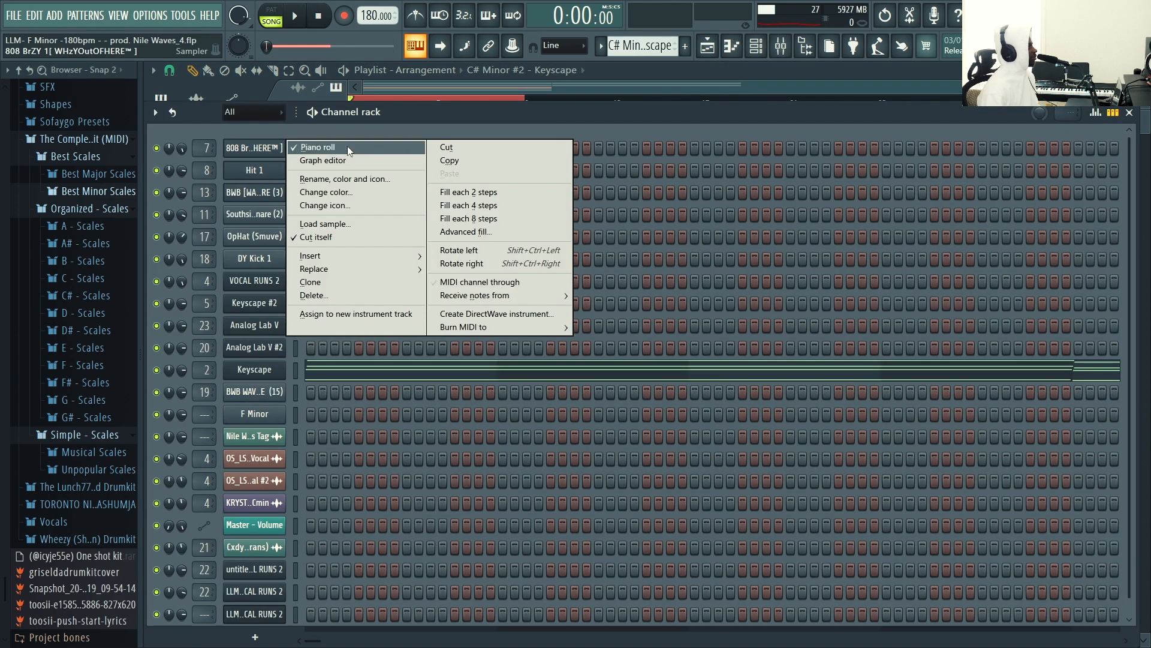
left_click(302, 148)
- Draw four-step 808 notes along the chord roots: C#3 at bar 1, C3 at bar 5, F3 at bar 7 and C3 at bar 8
left_click(839, 256)
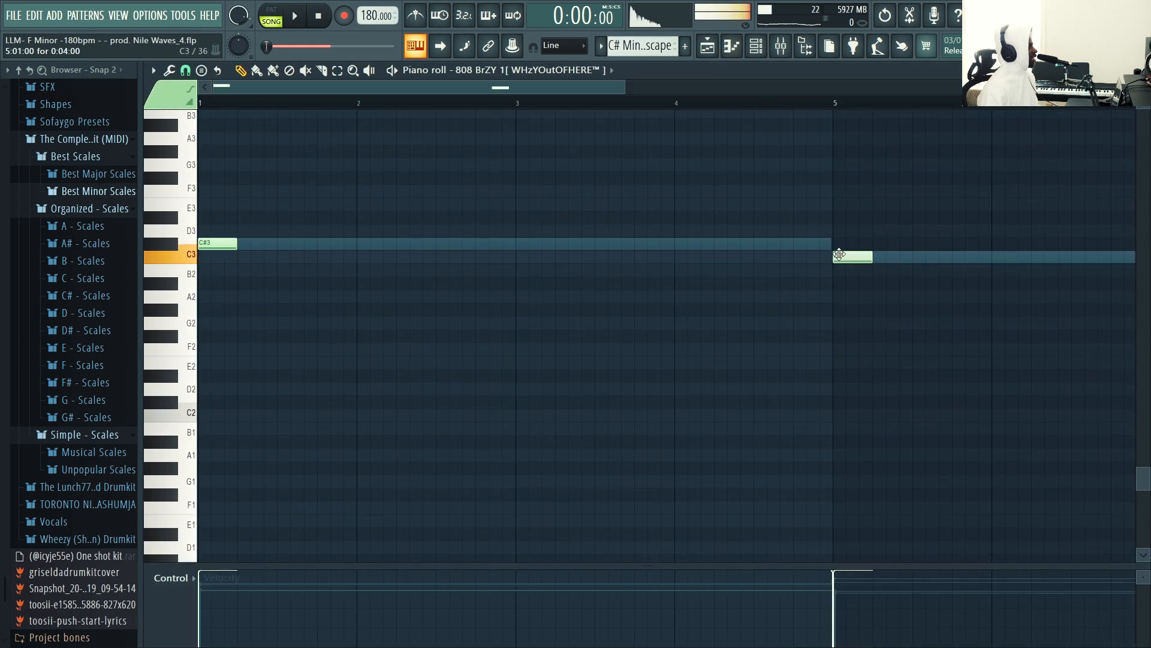
scroll(598, 130, "right", 5)
left_click(744, 190)
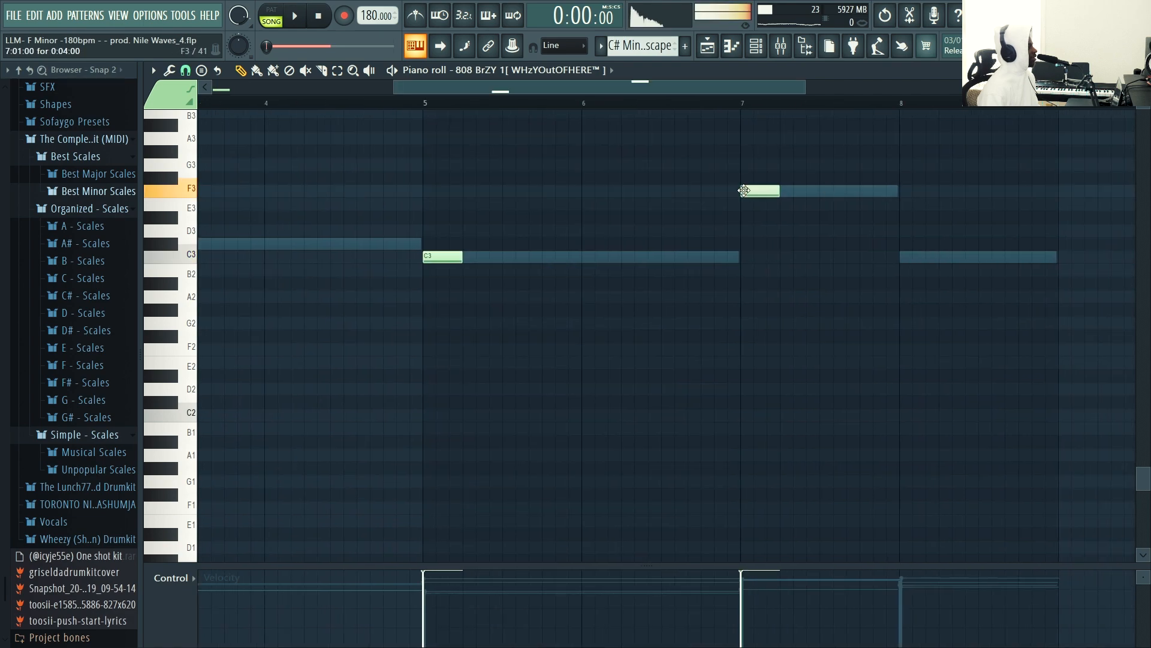
- Select all four 808 notes and transpose them up two octaves
left_click_drag(941, 285, 0, 129)
scroll(586, 355, "up", 8)
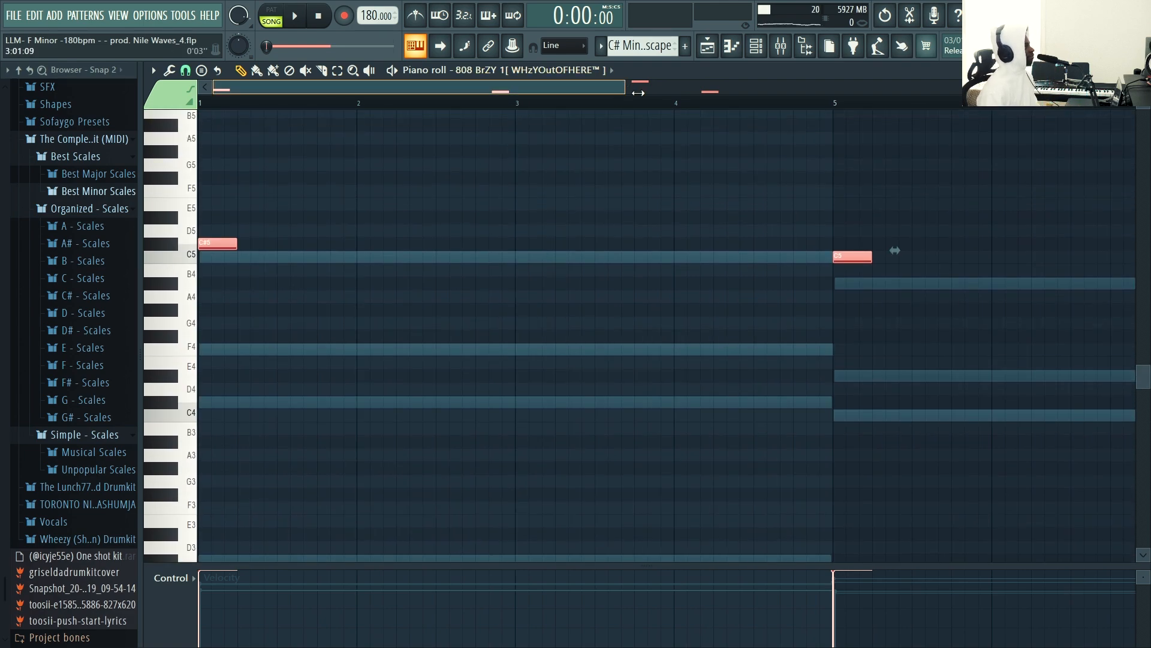
left_click_drag(627, 92, 962, 90)
scroll(650, 462, "down", 8)
scroll(583, 279, "up", 8)
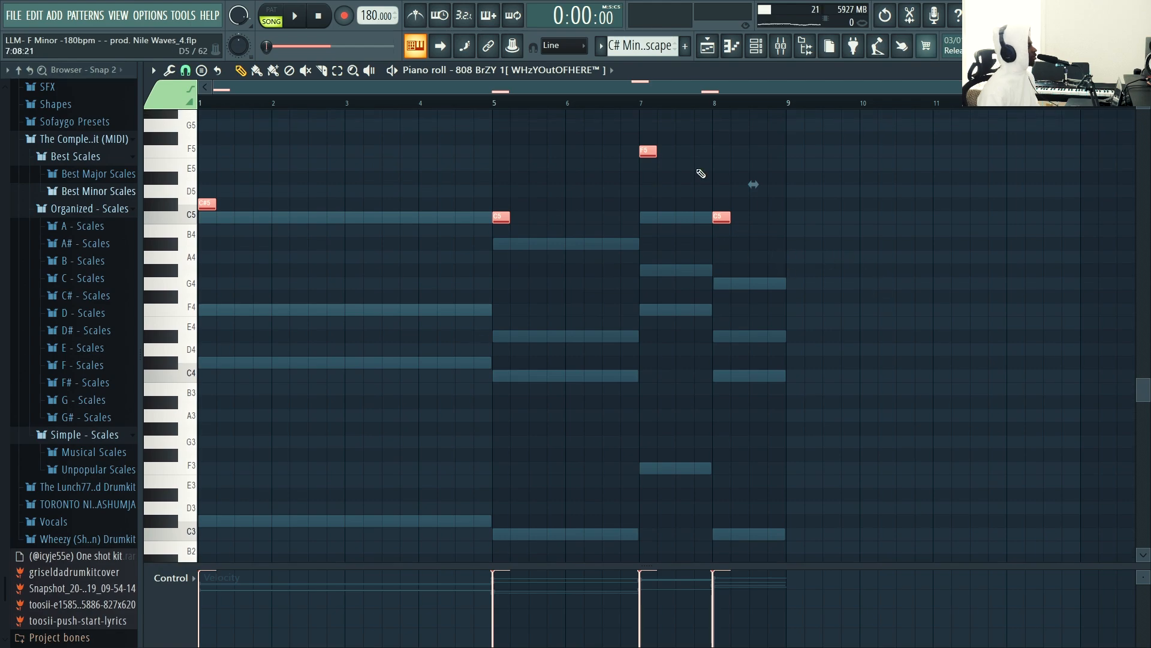
- Play the start of the 808 line and set the piano roll snap to Step
scroll(571, 164, "up", 5, "ctrl")
key("space")
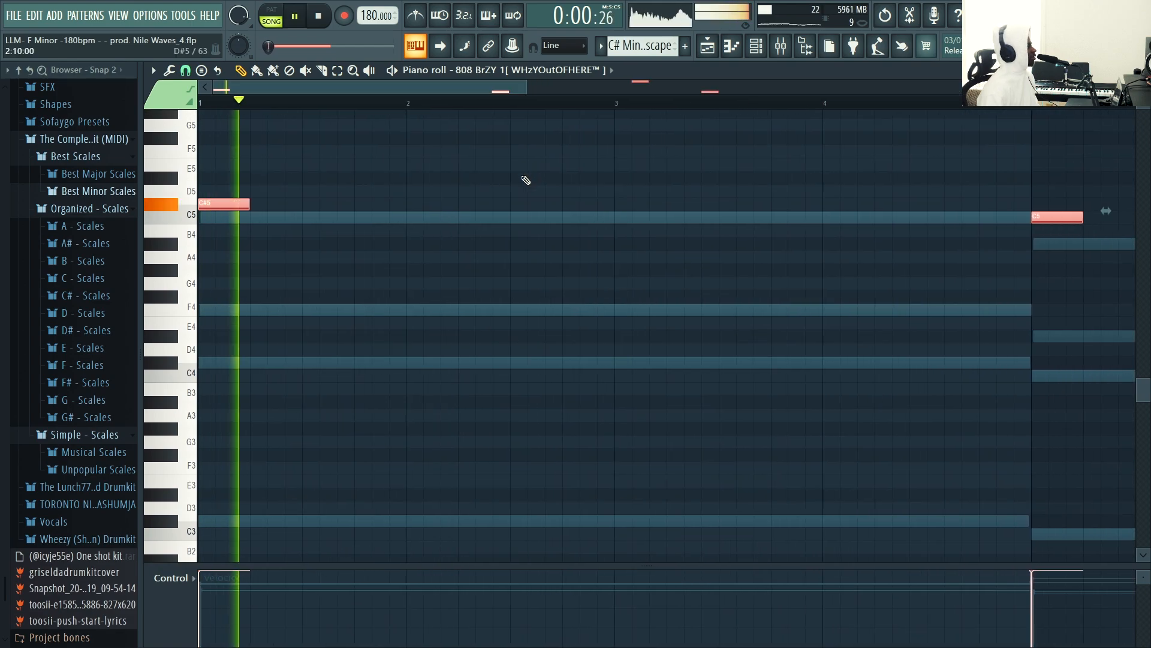
key("space")
left_click(185, 71)
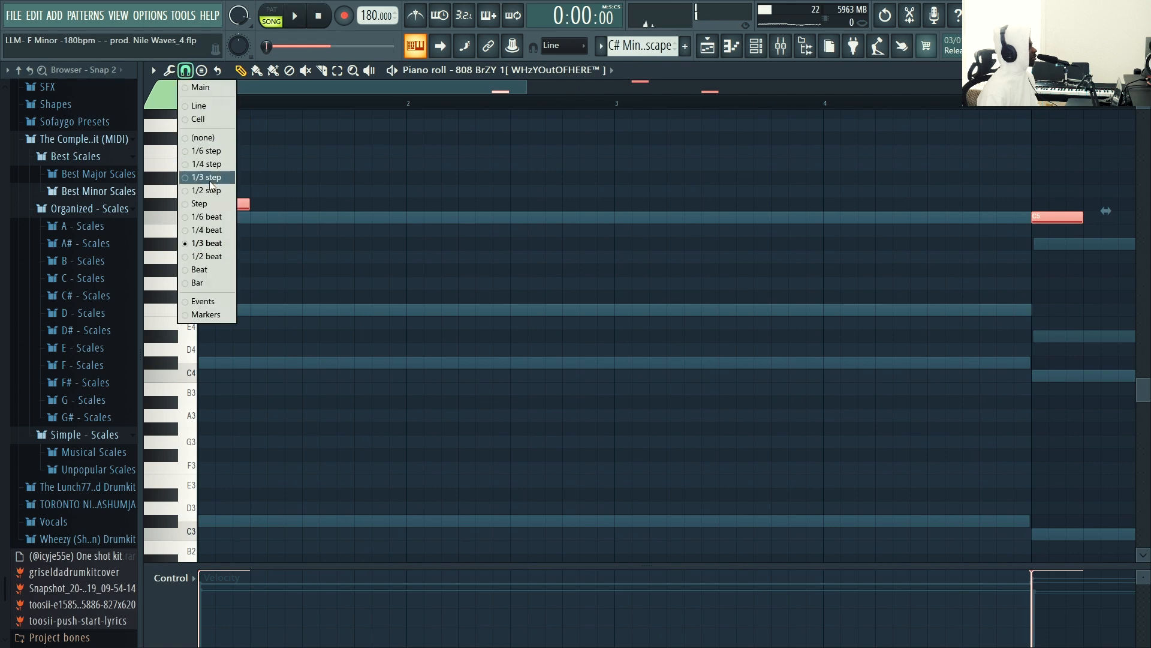
left_click(207, 203)
- Try an extra C#5 808 note on step 15 of bar 1 and on step 5 of bar 2 during playback
key("space")
left_click(383, 204)
right_click(423, 204)
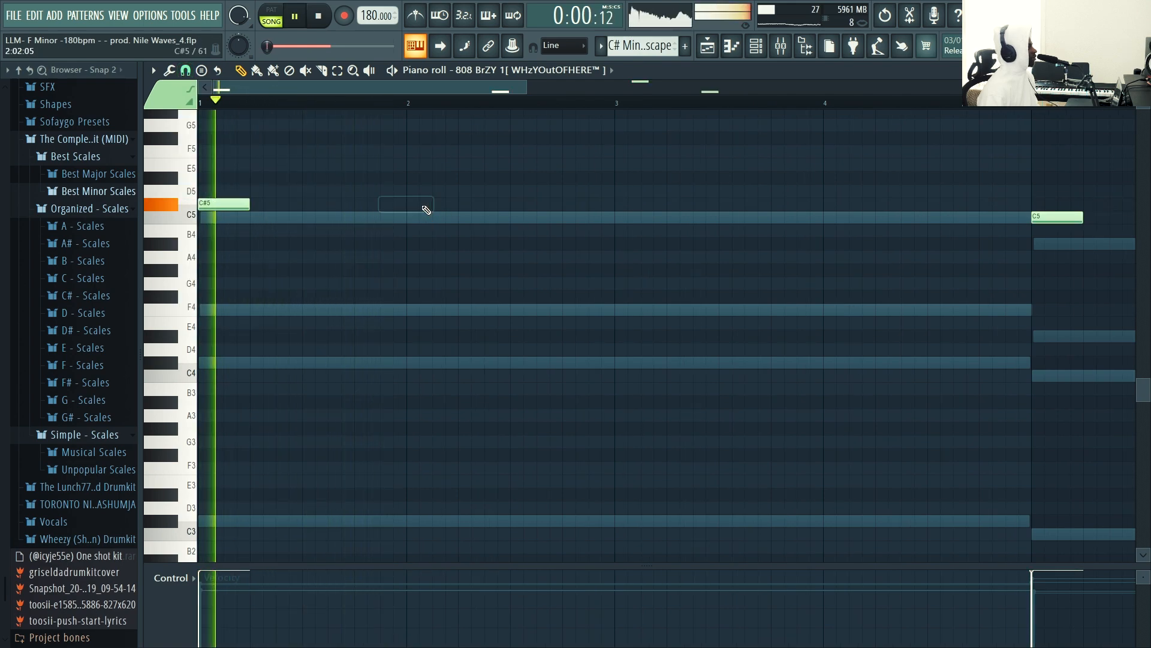
left_click(460, 204)
key("space")
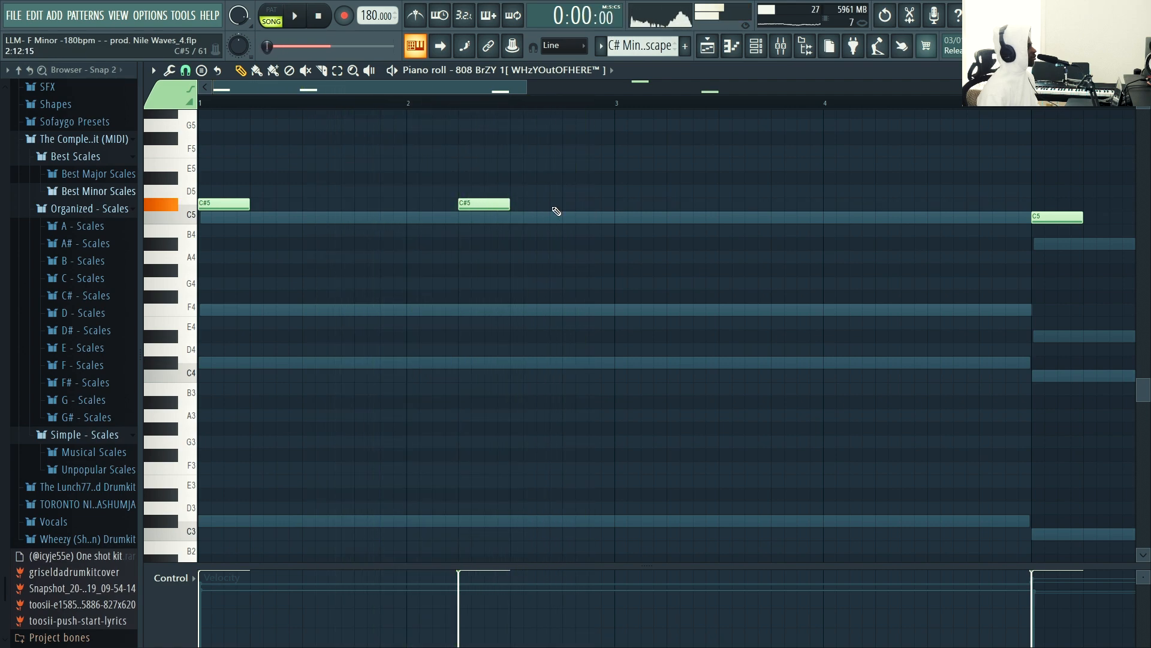
key("space")
right_click(468, 205)
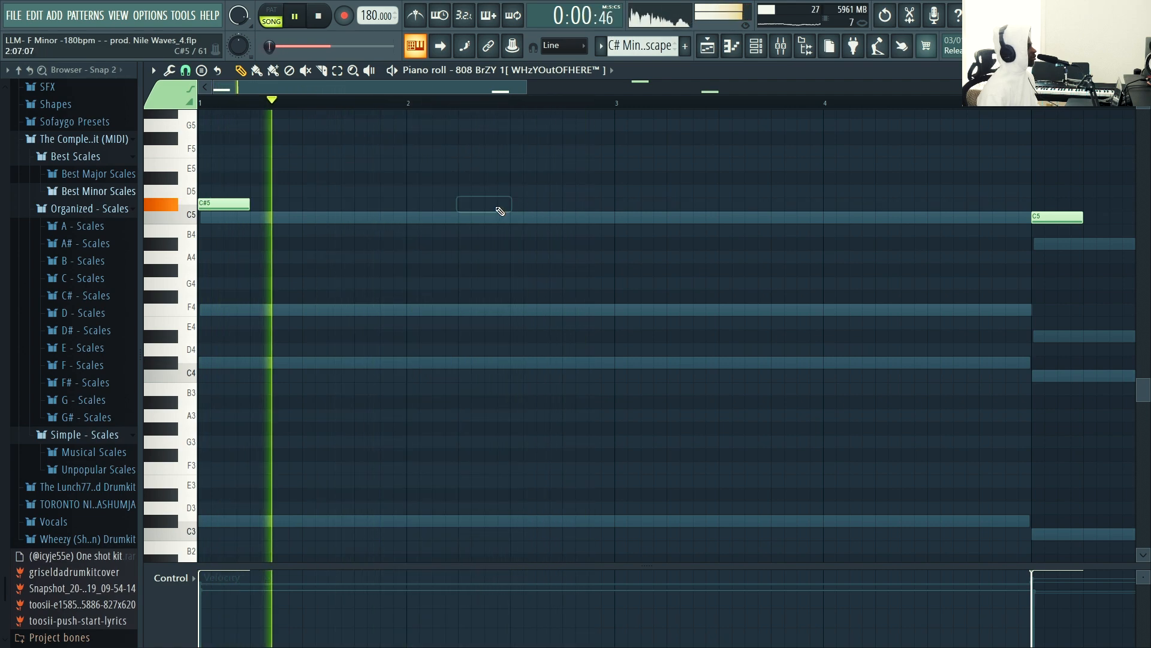
- Add C#5 808 notes on step 13 of bar 2, step 3 of bar 3 and step 5 of bar 4
left_click(566, 204)
key("space")
left_click(671, 205)
key("space")
left_click_drag(525, 88, 592, 108)
left_click_drag(588, 203, 578, 202)
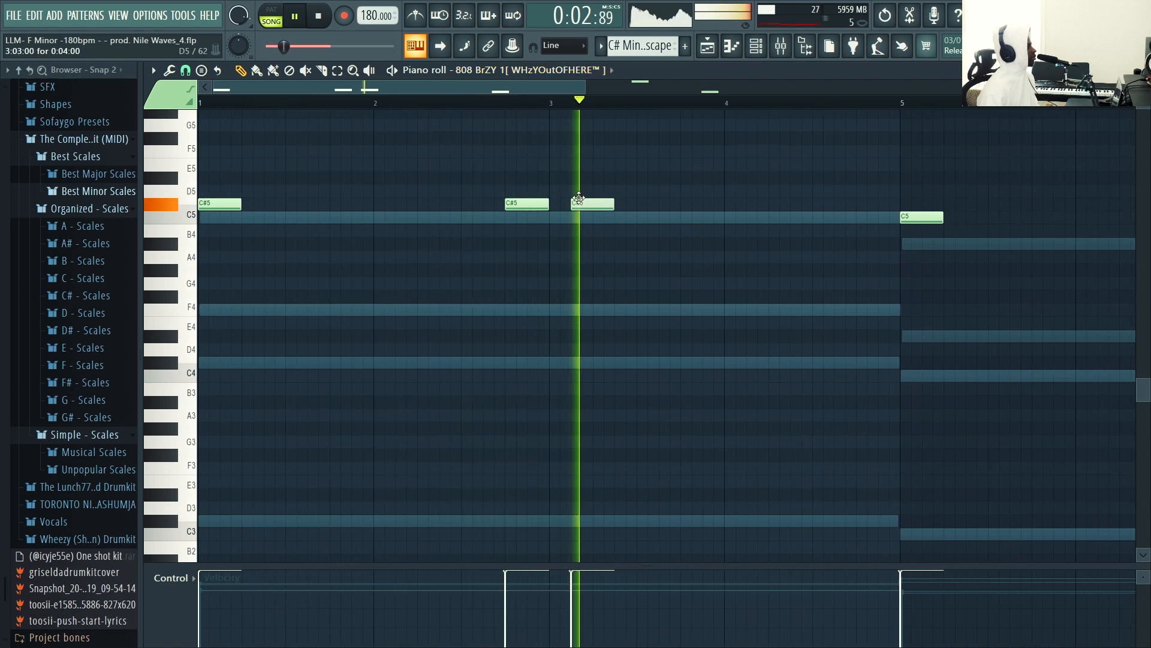
left_click(776, 206)
- Add a C5 808 note on step 13 of bar 6 and move the F5 note to step 3 of bar 7
left_click_drag(571, 88, 742, 198)
left_click(797, 217)
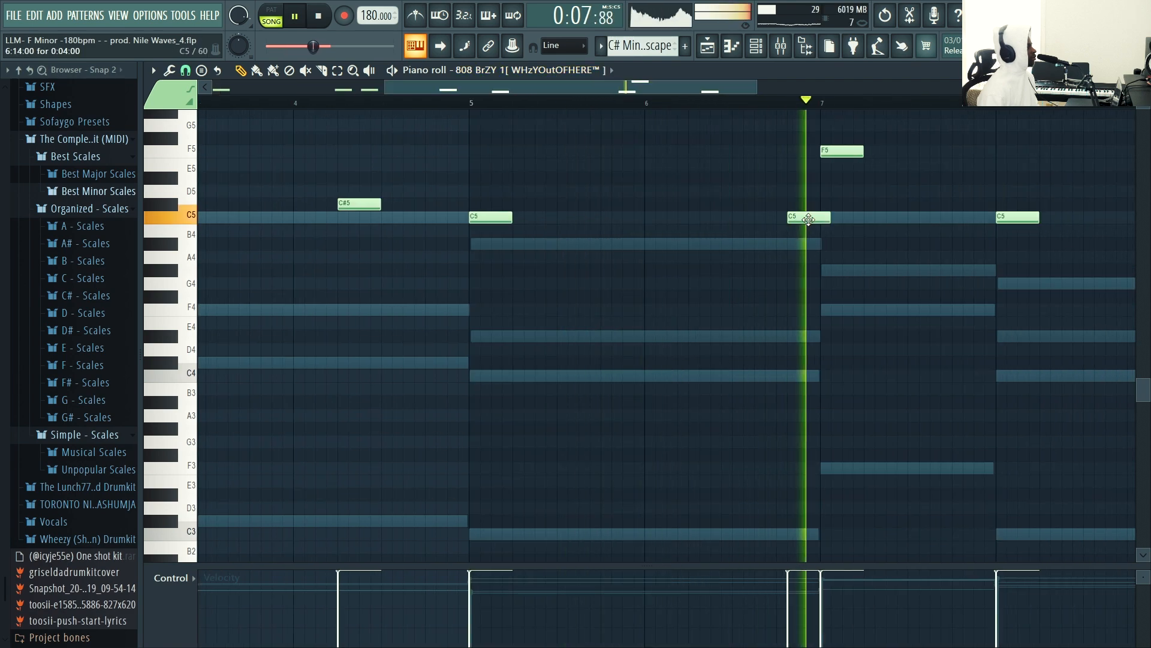
left_click_drag(808, 219, 801, 220)
key("space")
key("space")
left_click_drag(843, 152, 867, 152)
left_click_drag(867, 155, 861, 154)
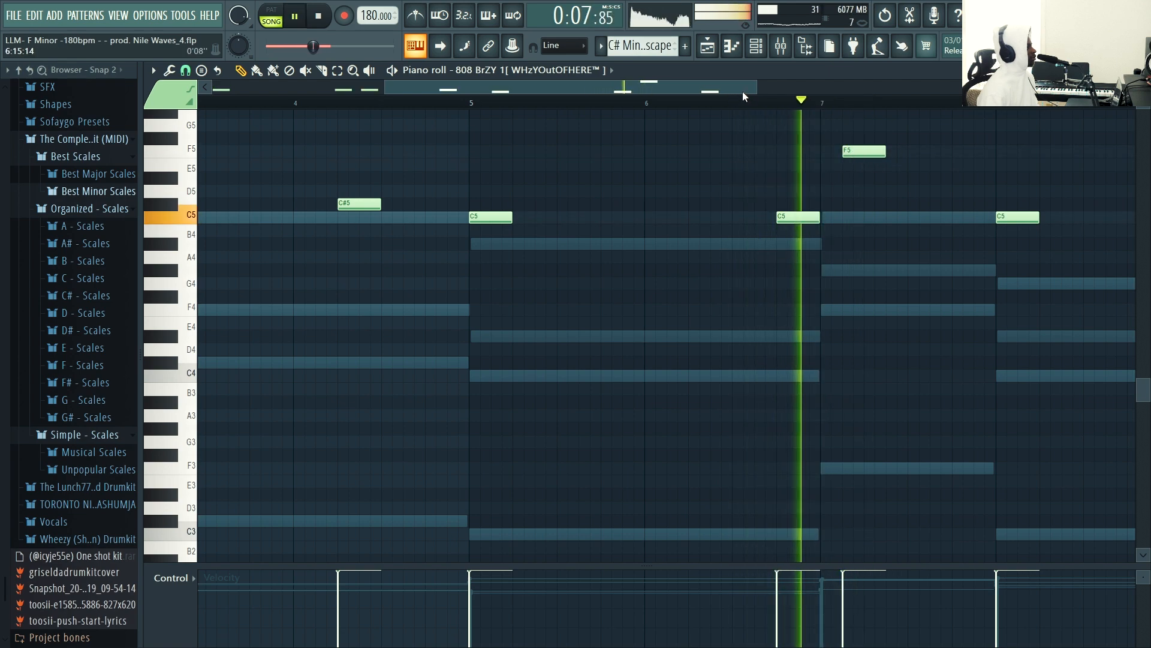
- Replace the C5 808 note at the start of bar 8 with a one-step C5 note on step 5 of that bar
left_click_drag(743, 90, 820, 95)
right_click(802, 216)
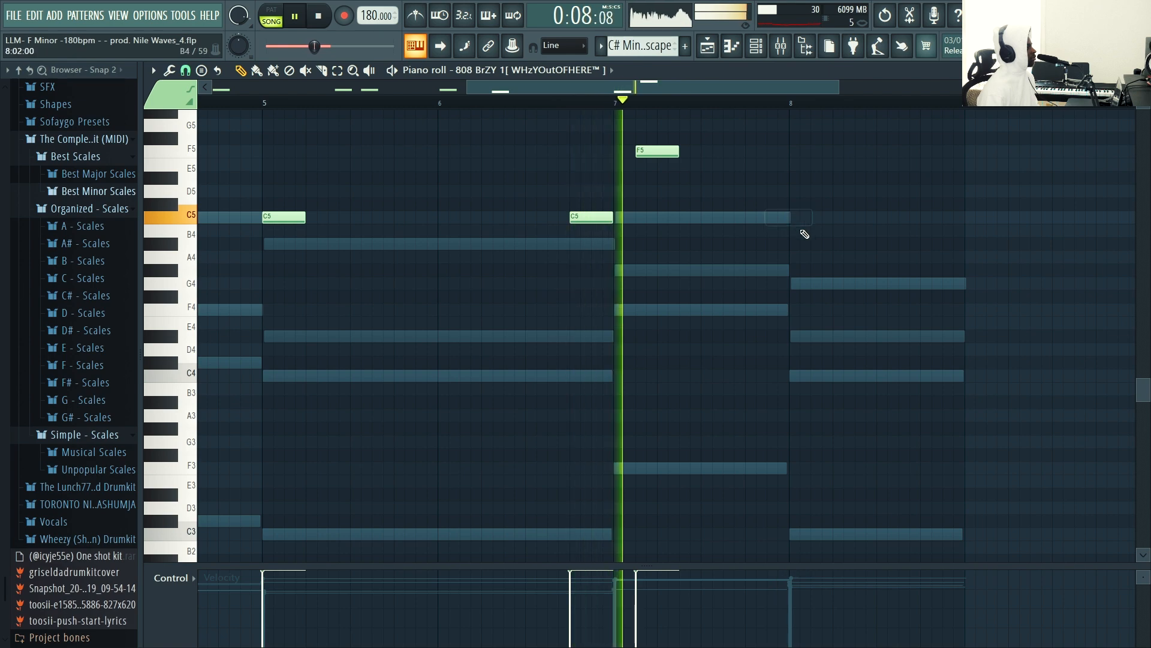
left_click(846, 233)
key("space")
key("space")
left_click_drag(857, 252, 842, 219)
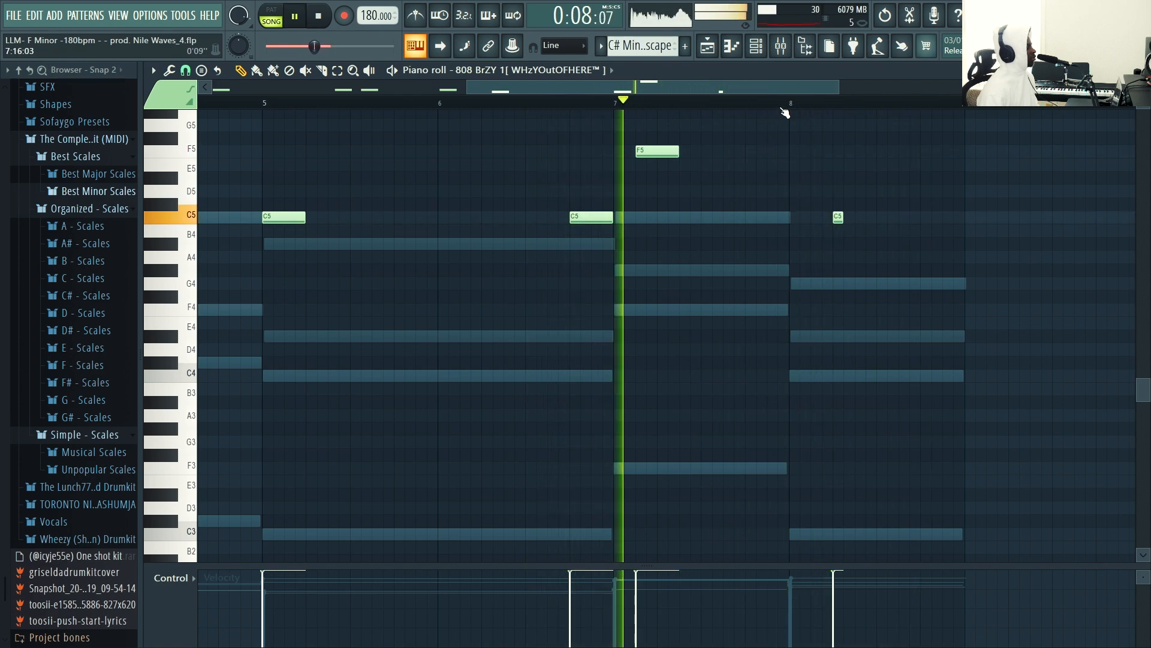
- Add a one-step C5 808 note on step 15 of bar 8 and play the 808 line
left_click_drag(813, 90, 881, 90)
left_click(778, 217)
left_click(759, 51)
key("space")
left_click_drag(682, 89, 686, 89)
key("space")
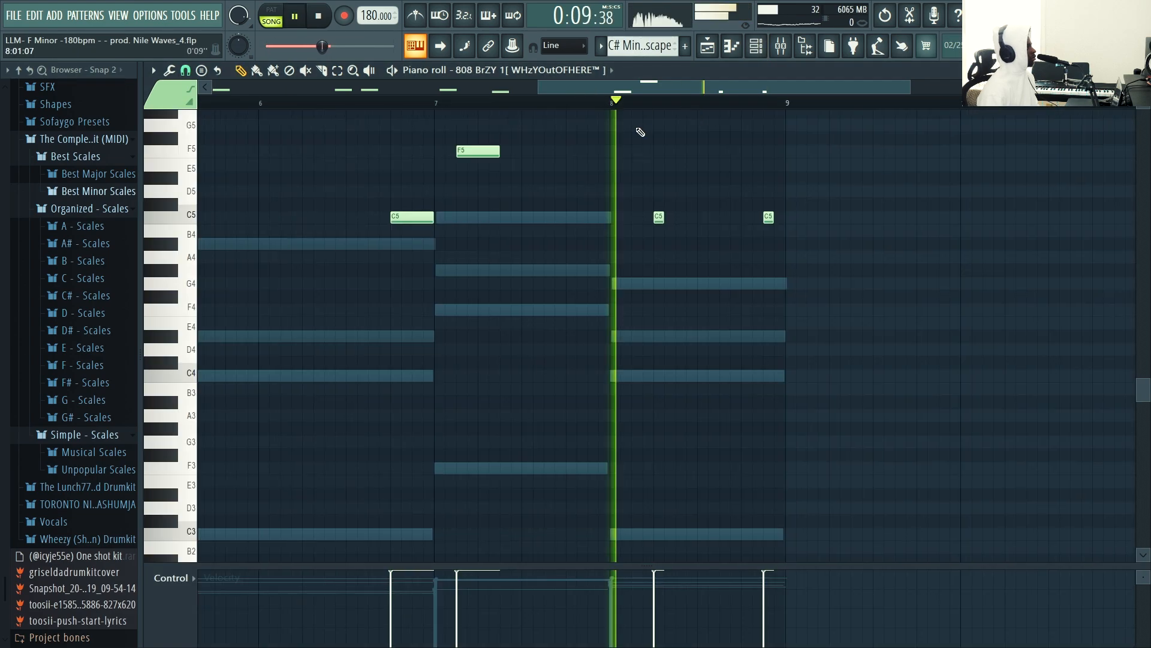
- Add a one-step C5 808 note on step 11 of bar 8
left_click(725, 217)
key("space")
- Shorten the 808 sample's tail by increasing its fade-out in the sampler settings
left_click(755, 46)
left_click(269, 154)
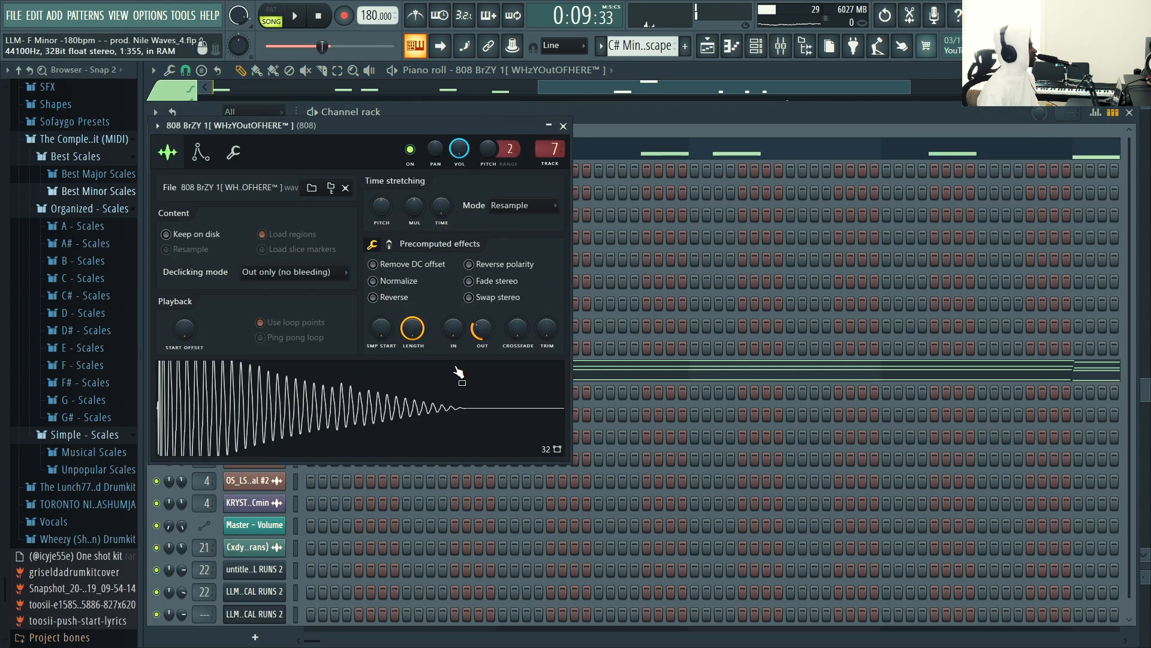
left_click_drag(481, 328, 482, 312)
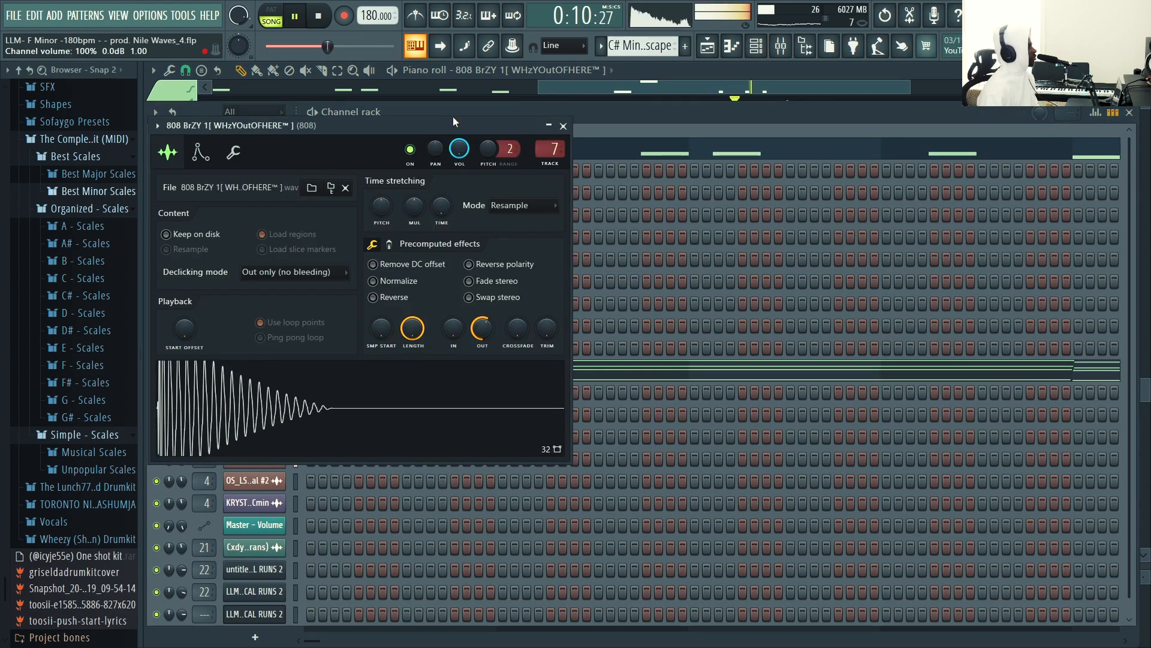
left_click(704, 82)
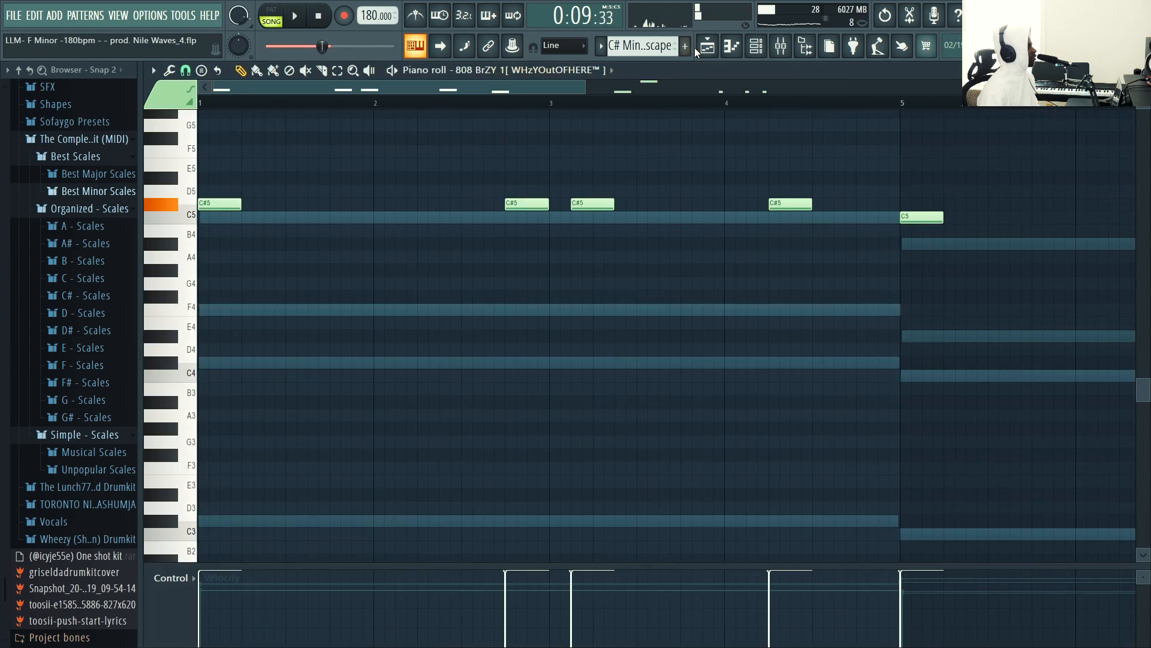
left_click(731, 46)
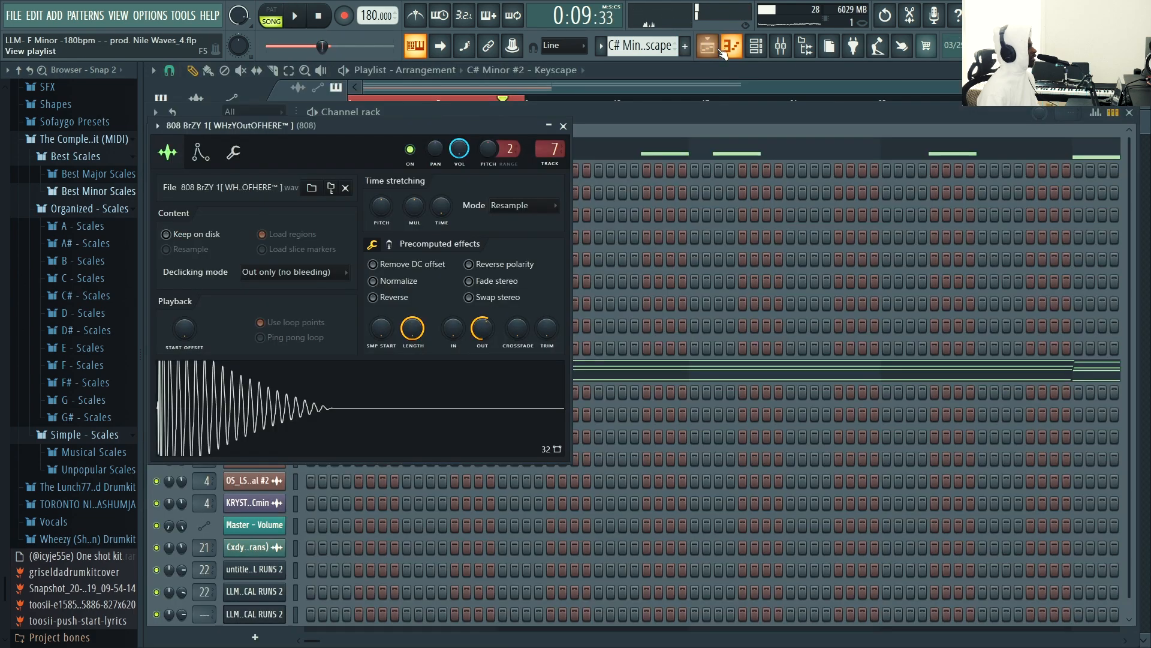
- Play the song and raise the 808 mixer track's volume to about 91%
left_click(708, 46)
left_click(781, 46)
key("space")
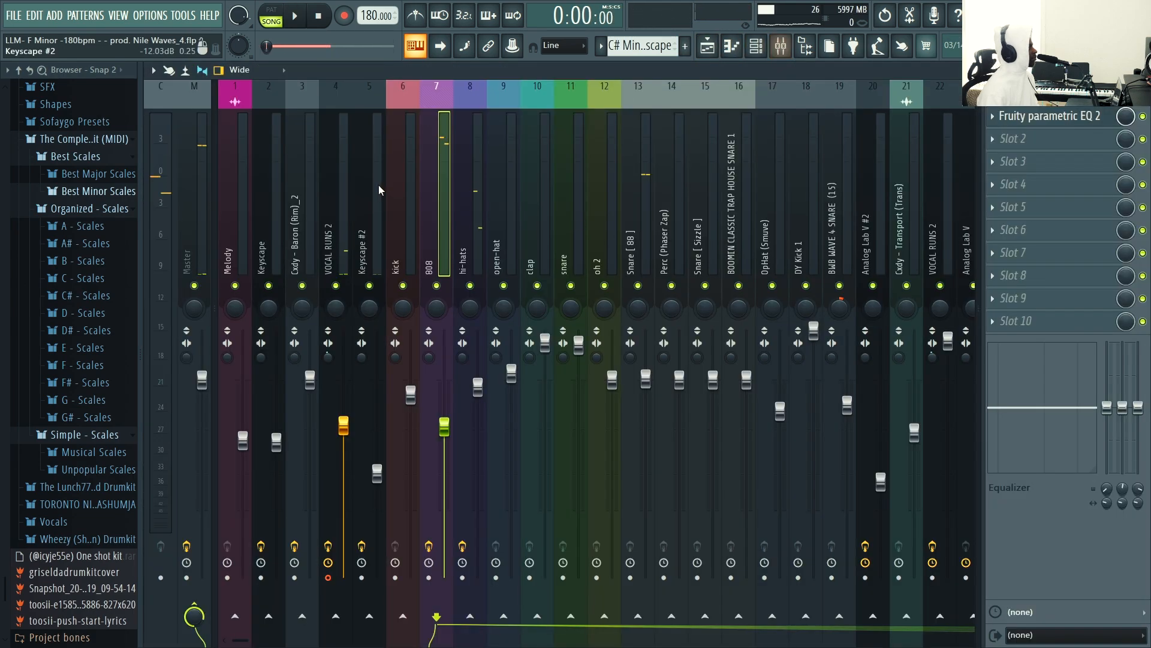
left_click_drag(444, 381, 444, 397)
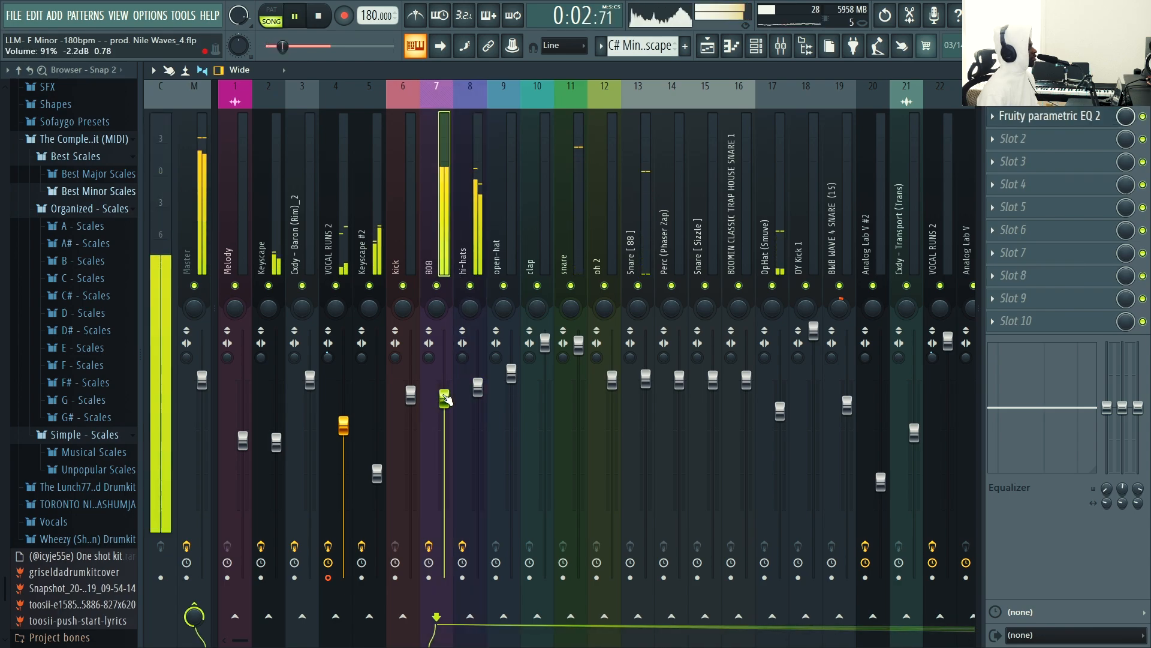
- Balance the drum levels by lowering the 808 track slightly and raising the hi-hats track a little
left_click(470, 191)
left_click(493, 209)
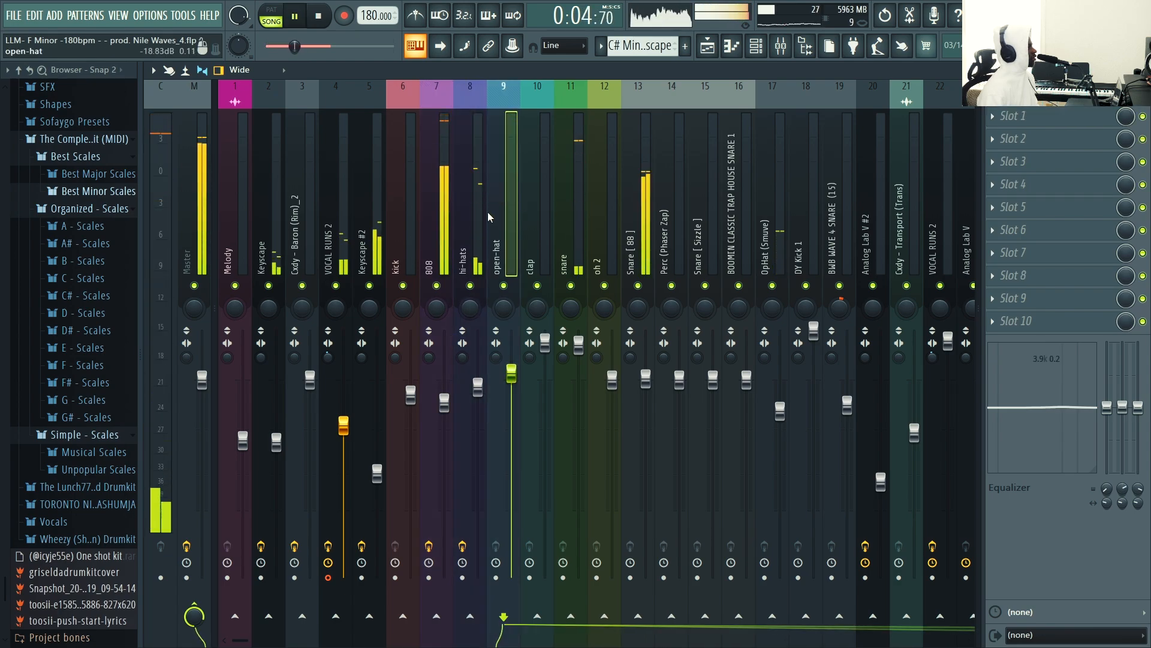
left_click(412, 221)
left_click(449, 223)
left_click_drag(445, 402, 479, 380)
left_click(462, 225)
left_click(383, 196)
left_click(468, 228)
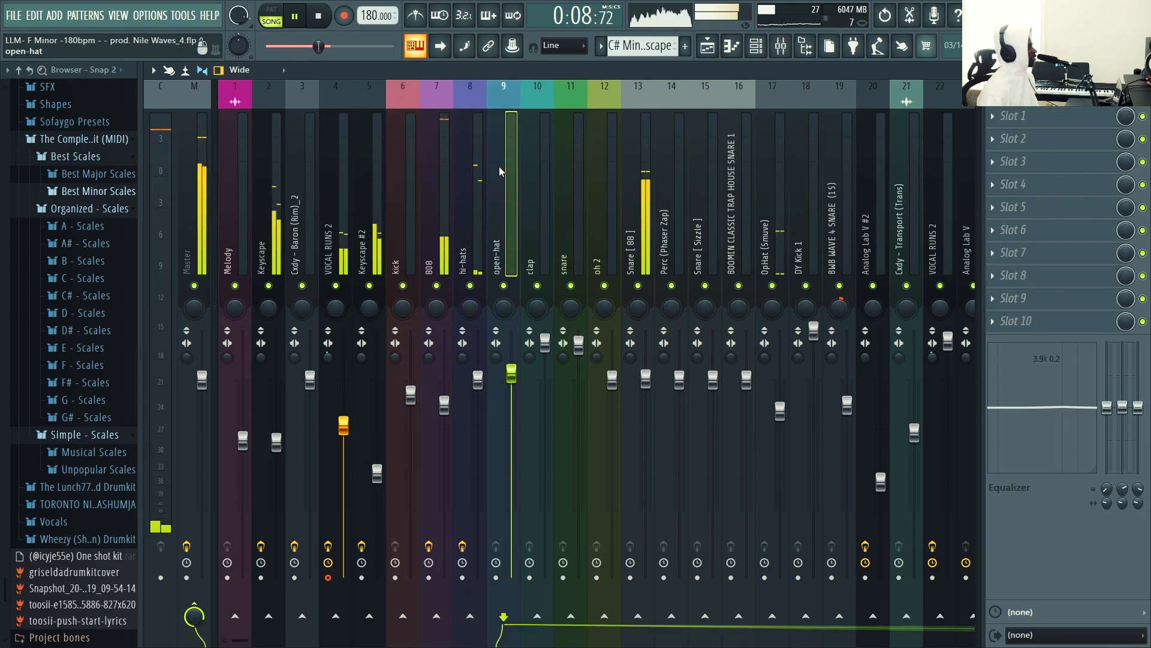
- Add Fruity Reeverb 2 at 8% wet to the snare on mixer track 13 and raise that track to 125% volume
left_click(573, 193)
left_click_drag(646, 379, 646, 354)
left_click(664, 204)
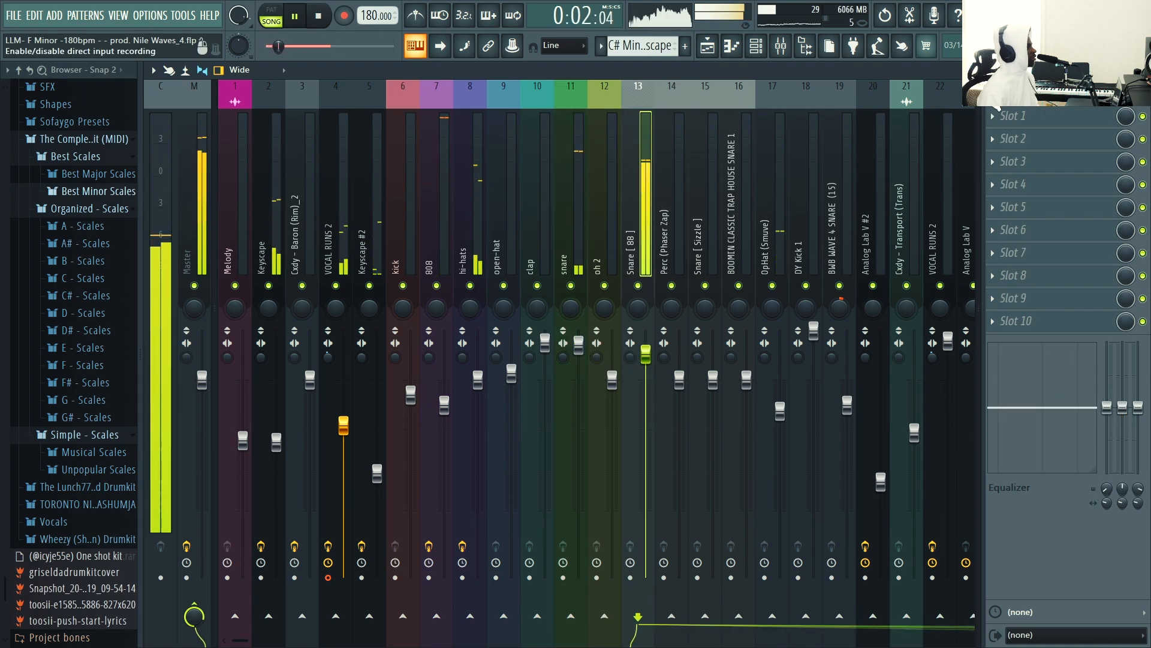
left_click(1019, 116)
left_click(662, 460)
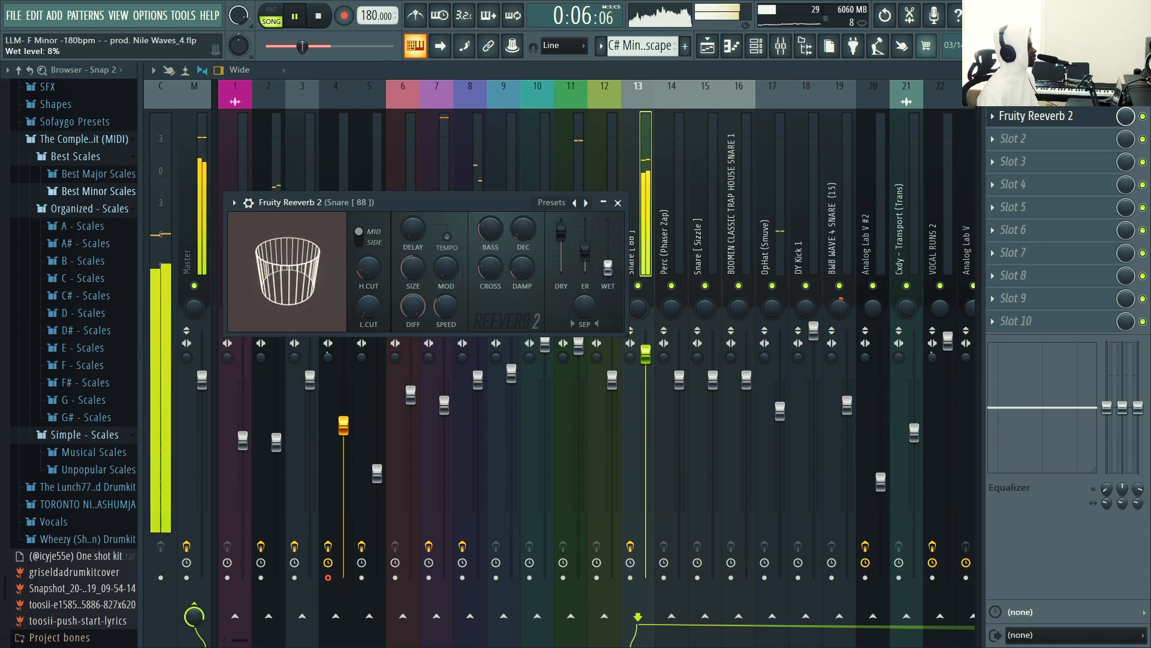
left_click(664, 225)
left_click_drag(646, 355, 646, 332)
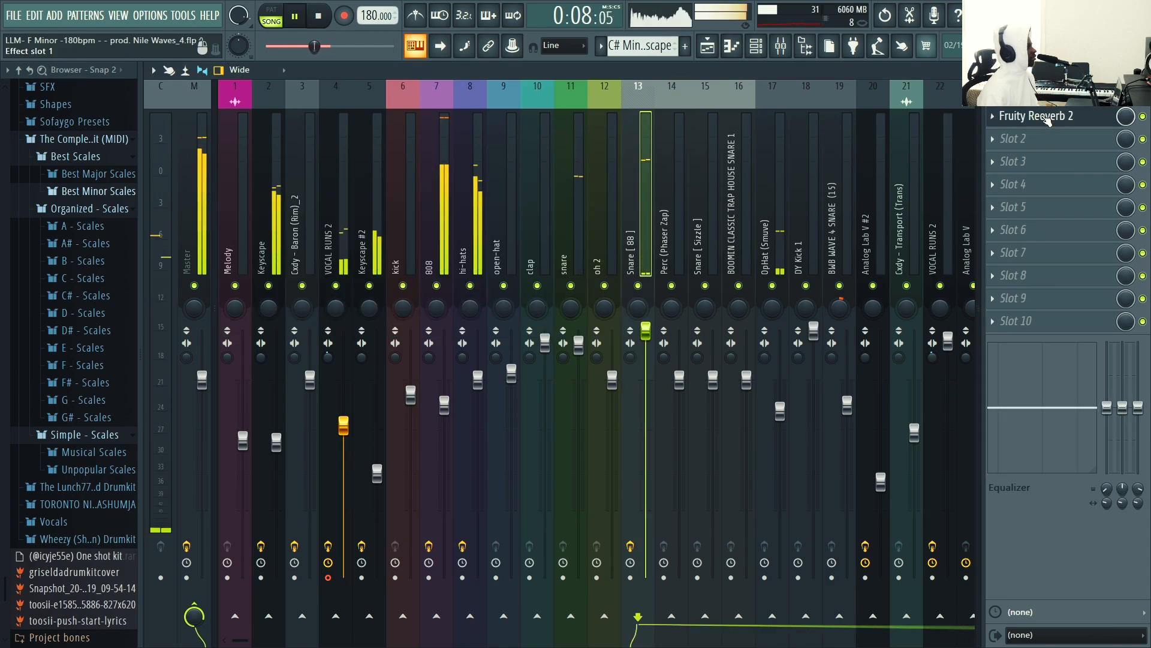
left_click(1019, 115)
- Add Fruity Reeverb 2 to the snare on mixer track 11 and set its wet level to 4%
left_click(586, 177)
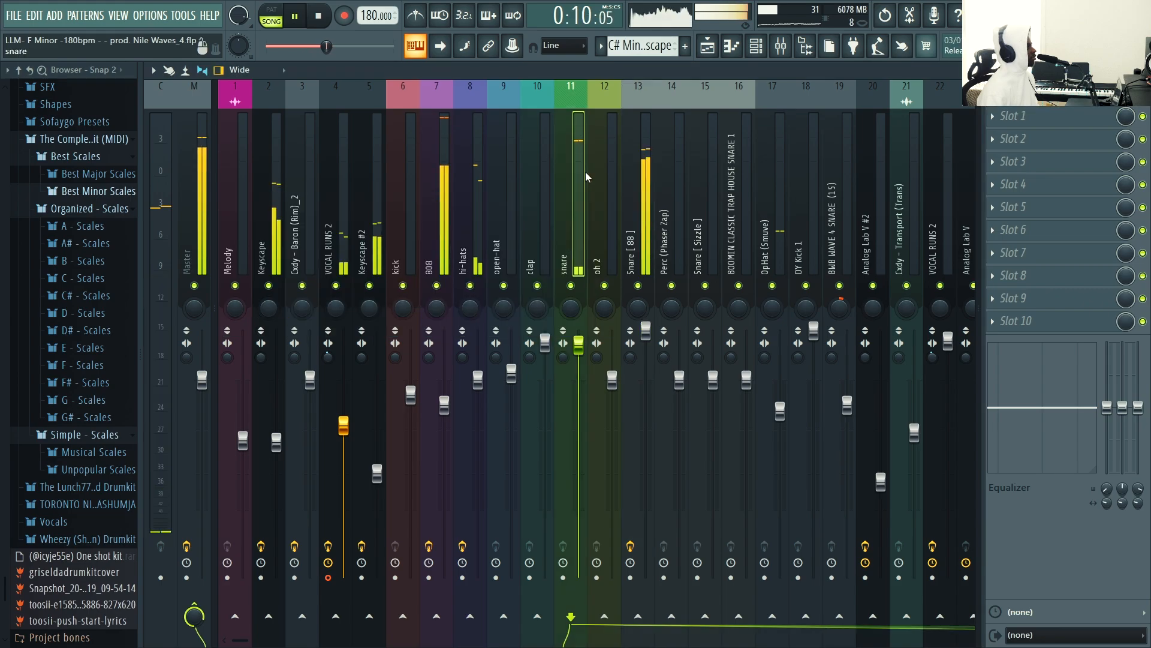
left_click(1025, 124)
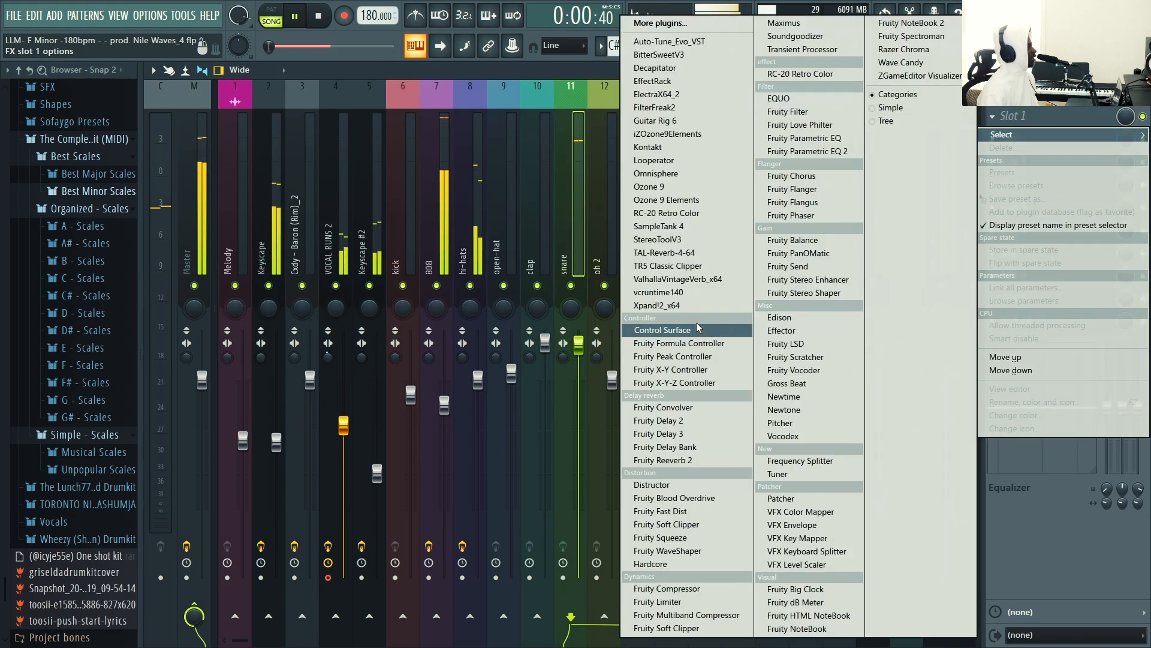
left_click(663, 460)
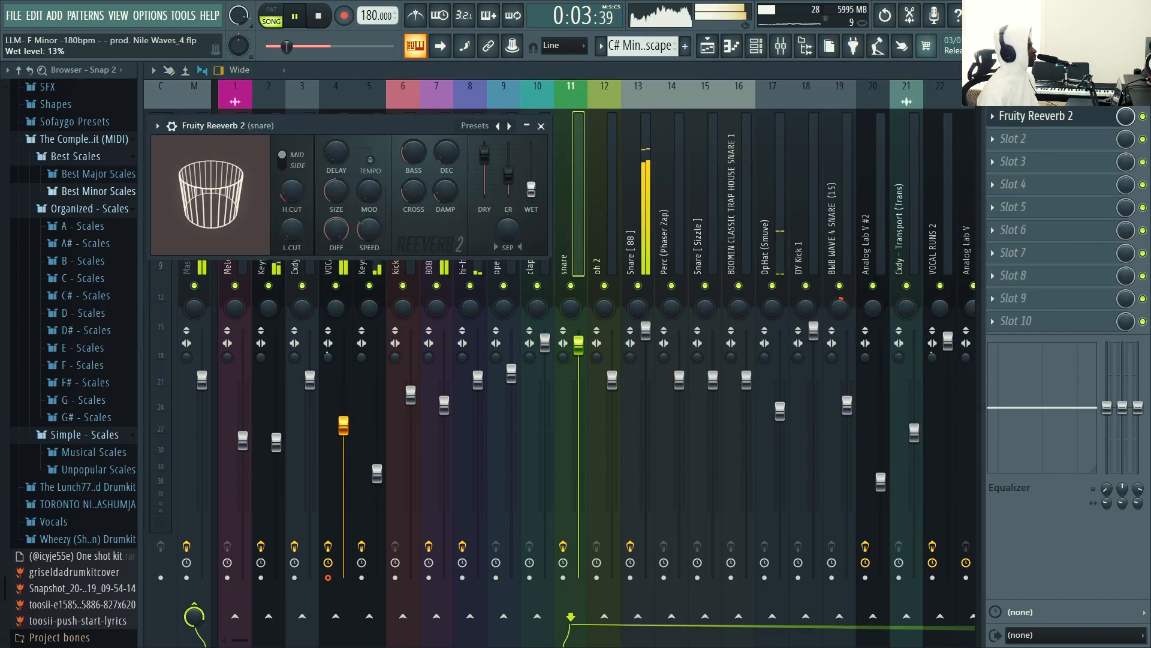
left_click_drag(531, 190, 531, 195)
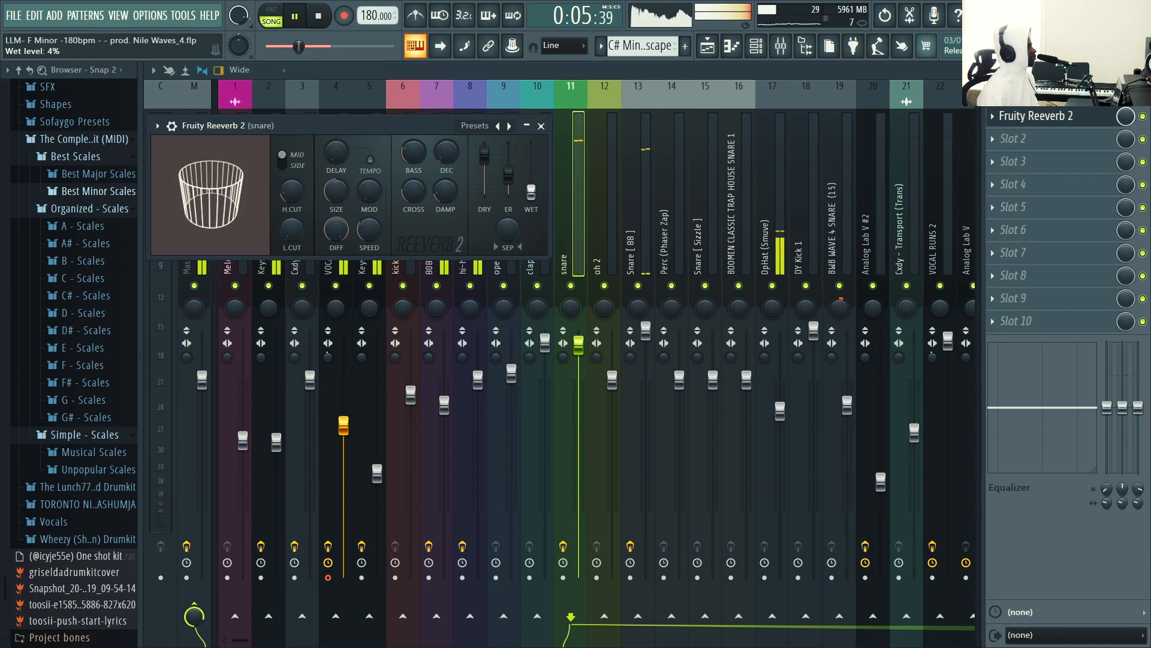
left_click(541, 125)
- Raise the hi-hats mixer track to about 107% and lower the 808 track slightly
left_click(591, 204)
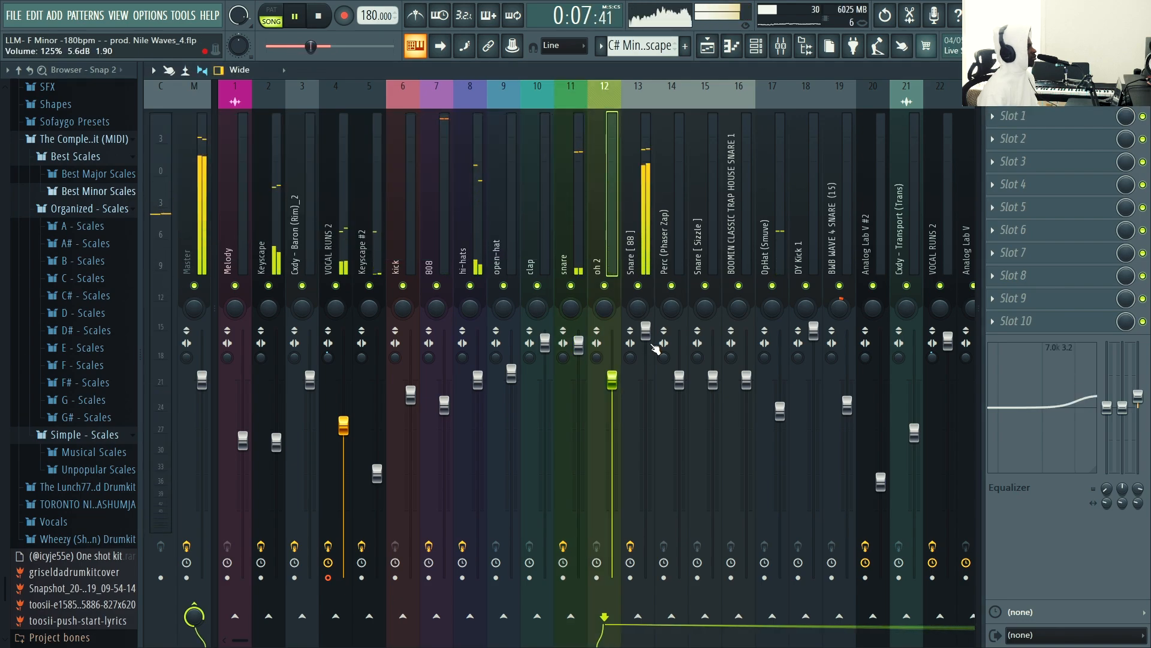
left_click(654, 345)
left_click(482, 393)
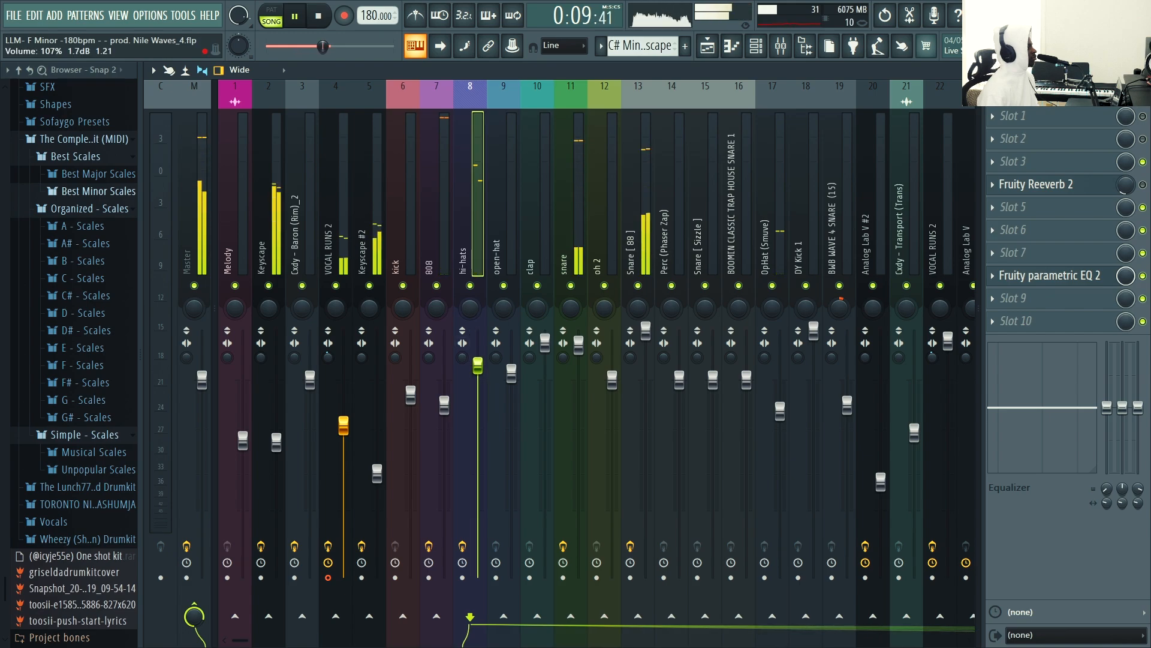
left_click_drag(478, 365, 479, 369)
left_click(497, 225)
left_click_drag(444, 406, 445, 407)
left_click(463, 186)
left_click(437, 186)
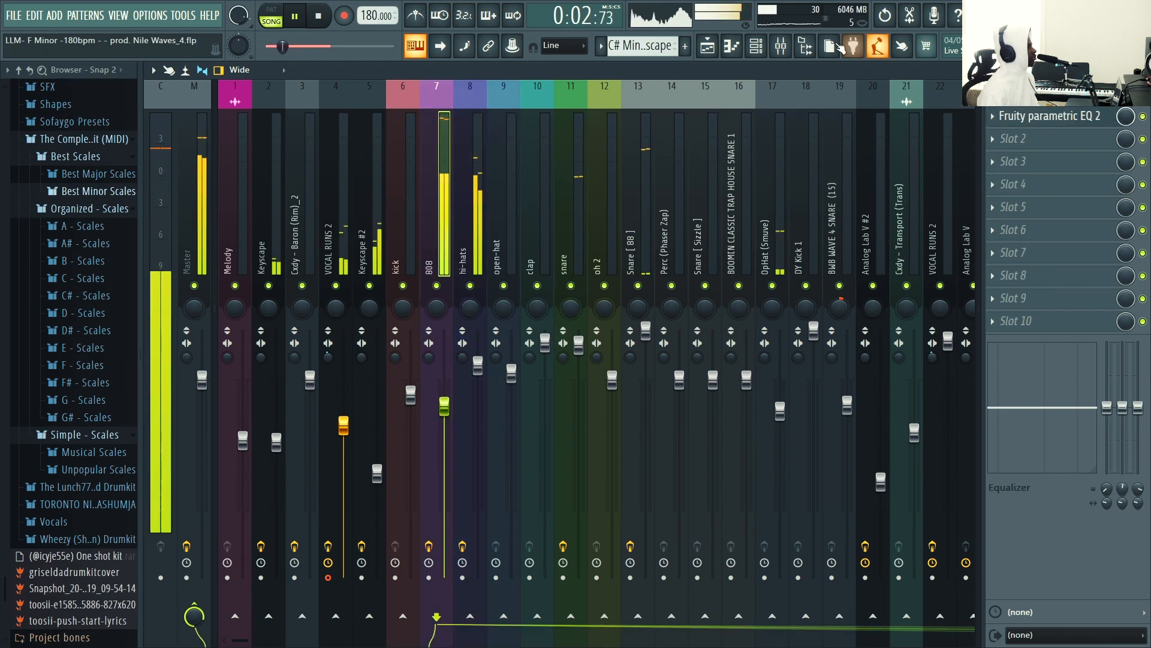
- Check the DY Kick 1 steps against the 808 line, along with the kick's mixer level and channel settings
left_click(756, 46)
left_click(708, 46)
left_click(755, 46)
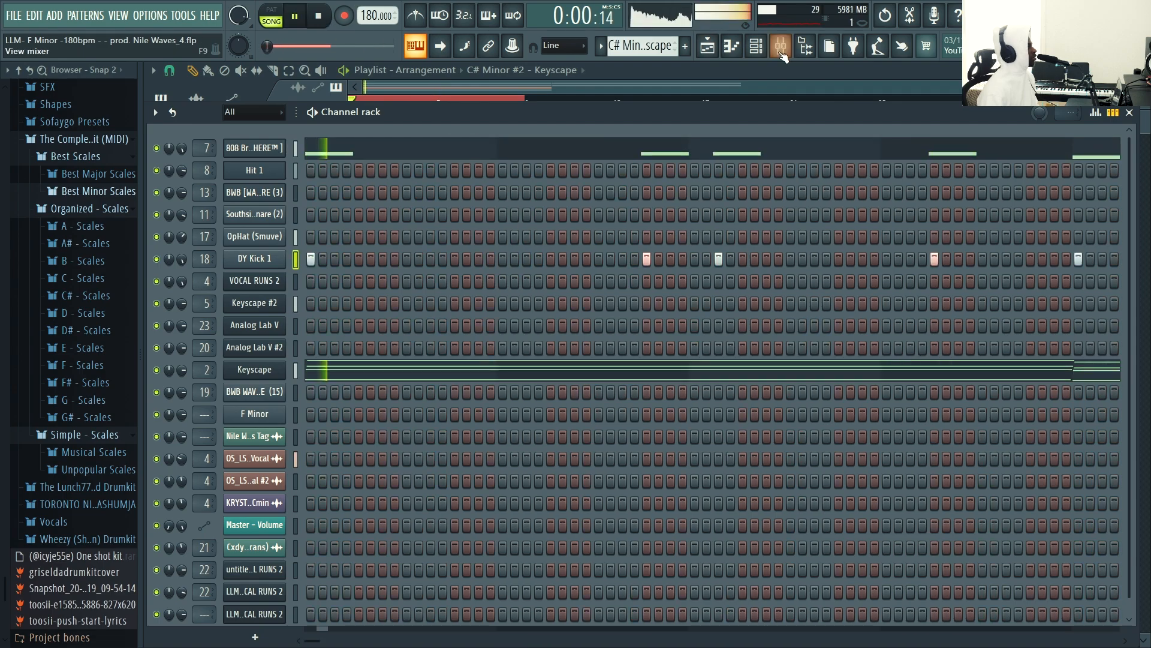
left_click(782, 56)
key("space")
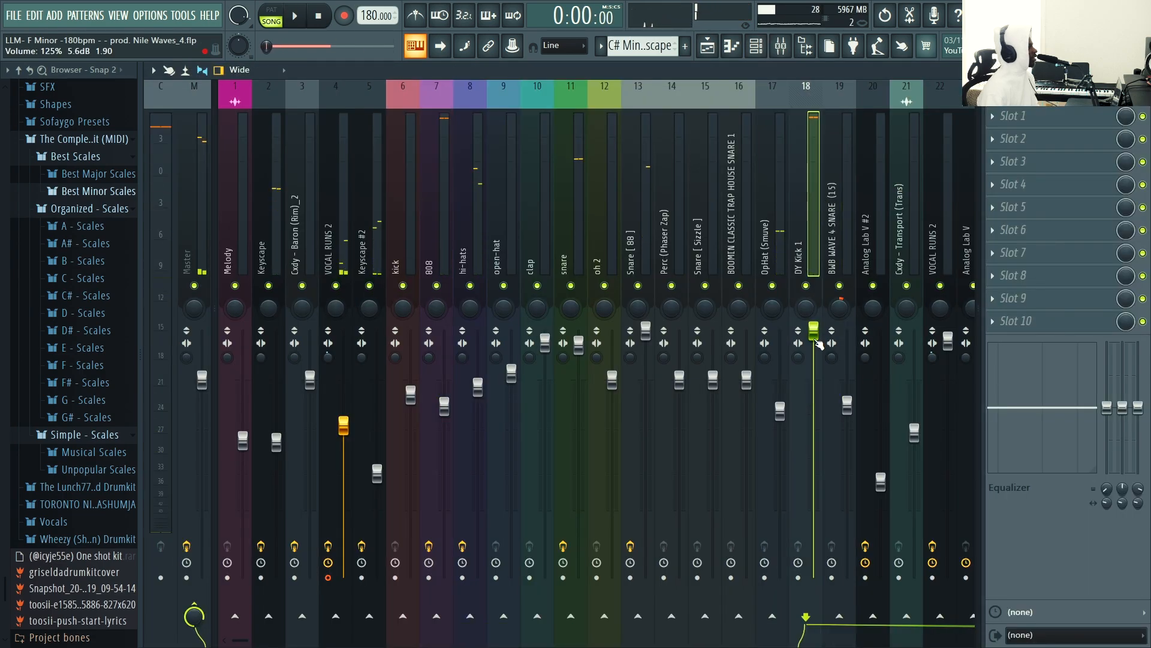
left_click(782, 53)
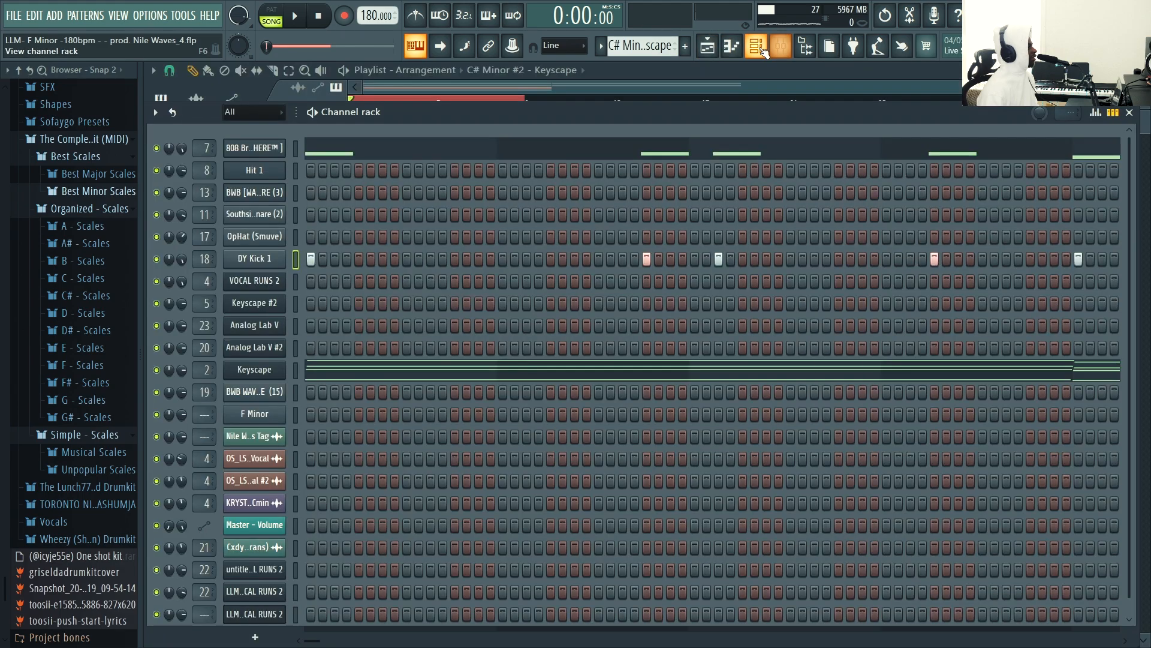
left_click(758, 49)
left_click(764, 50)
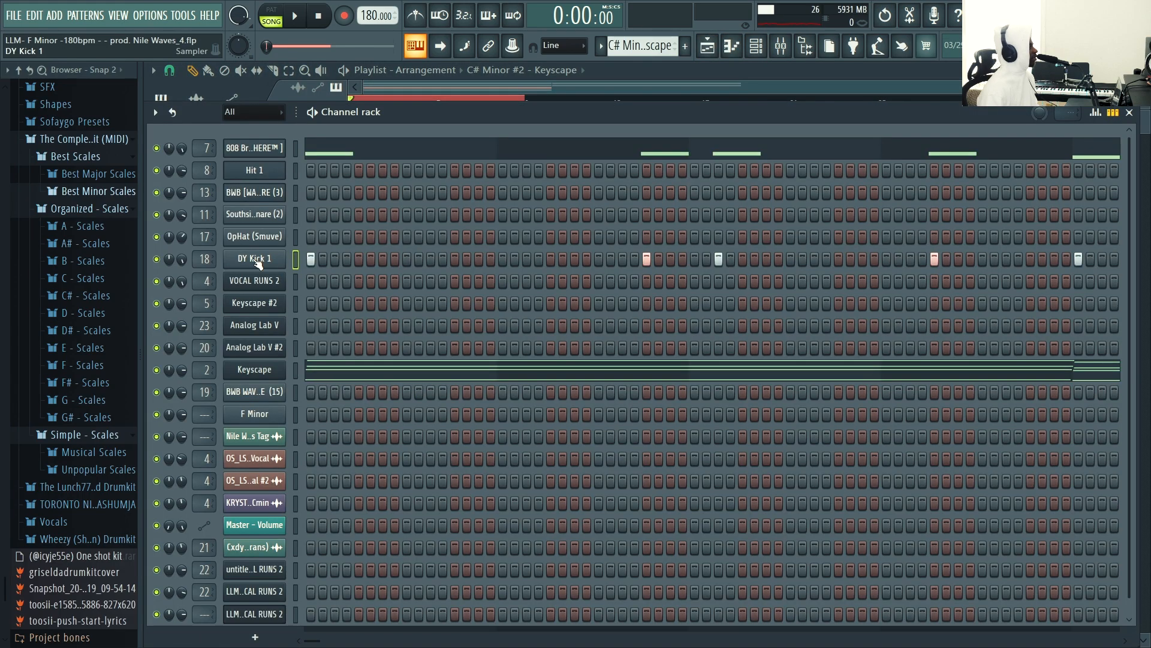
left_click(257, 260)
left_click(477, 120)
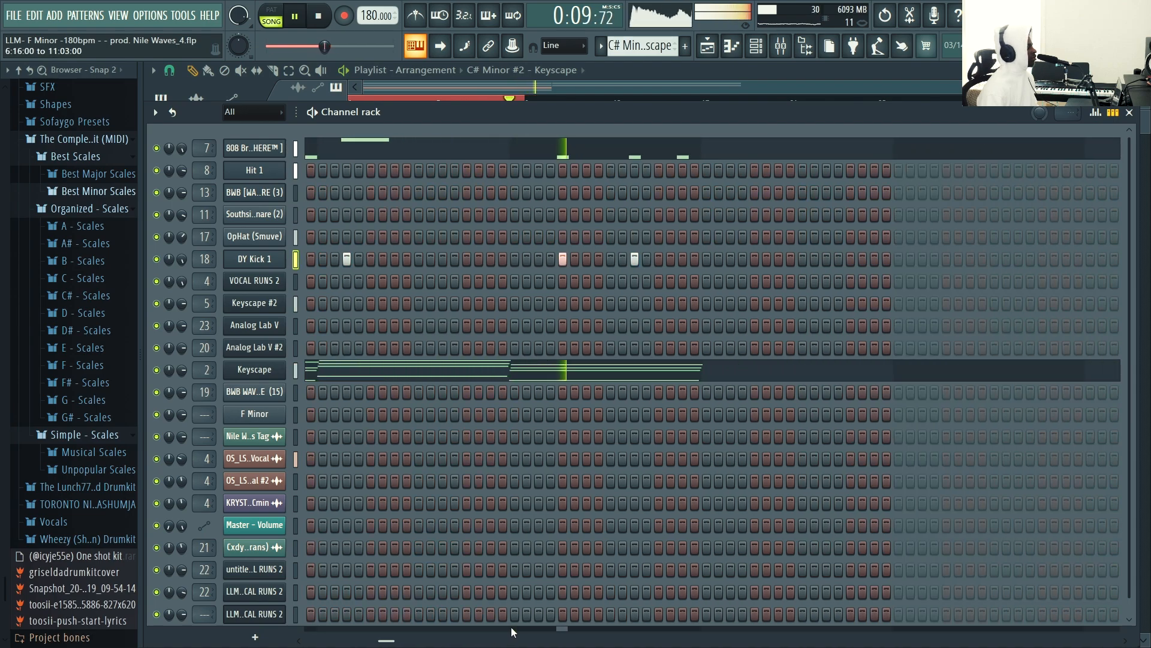
- Add a two-step F5 808 note on step 15 of bar 7 while playing the line
left_click(432, 151)
key("space")
key("space")
left_click(607, 71)
left_click(608, 72)
left_click_drag(538, 89, 776, 93)
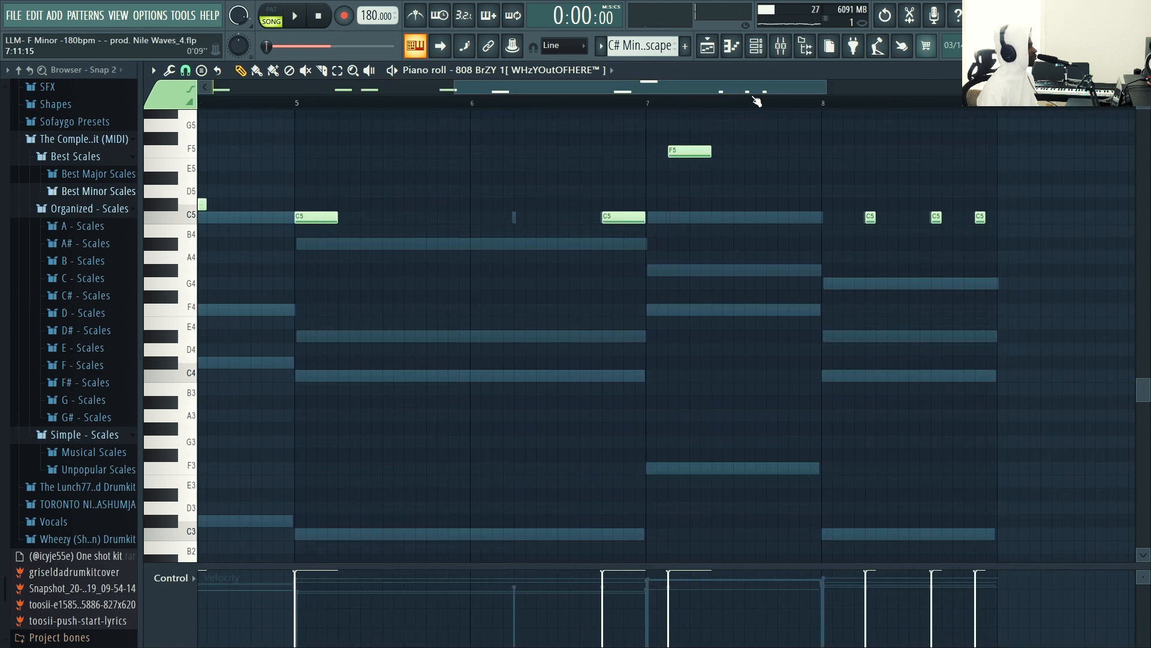
key("space")
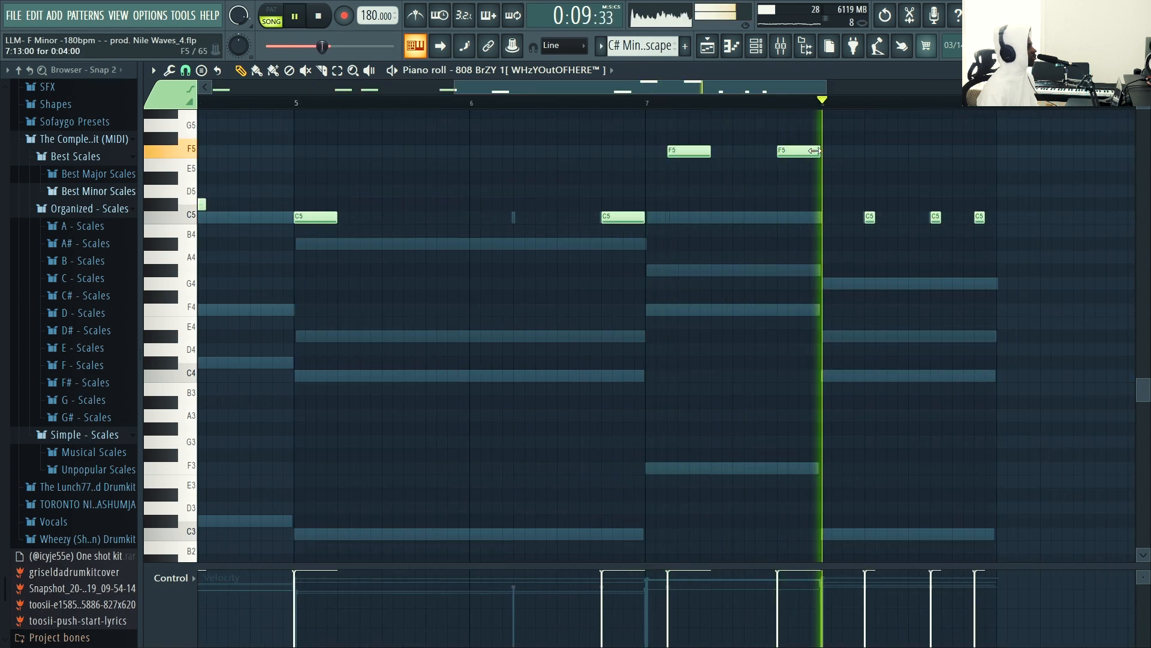
left_click(800, 151)
left_click_drag(841, 150, 820, 150)
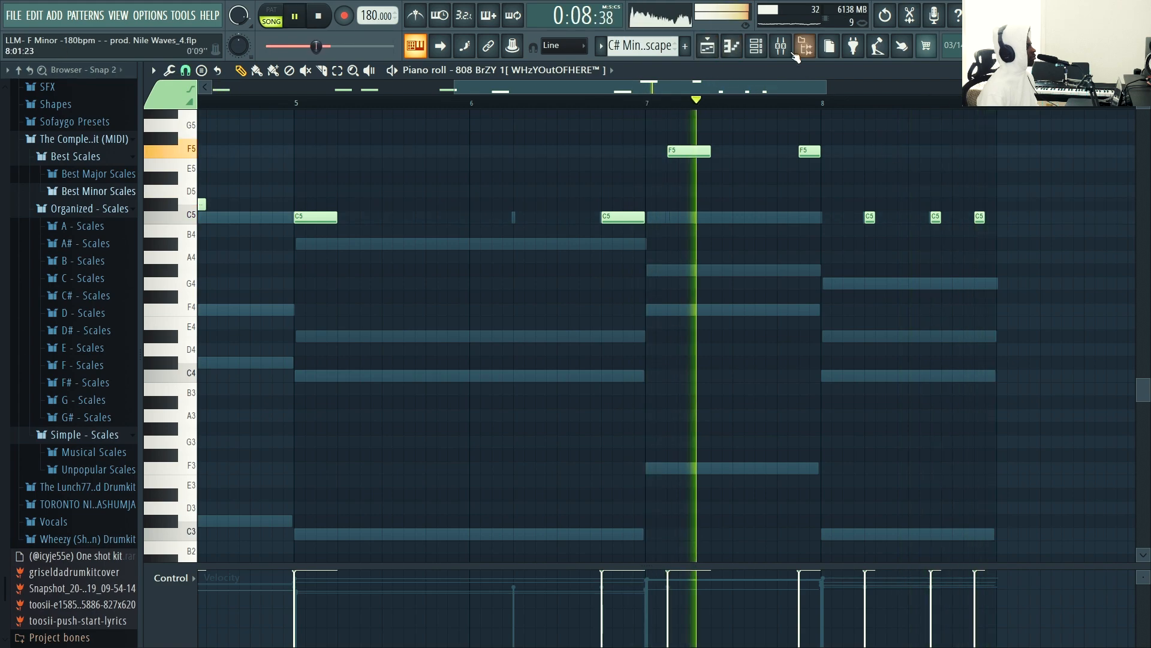
- Duplicate the Pattern 5 clip to bar 9 on Track 4 and set the playlist time selection to bars 9 through 16
left_click(759, 50)
left_click(769, 55)
left_click(768, 55)
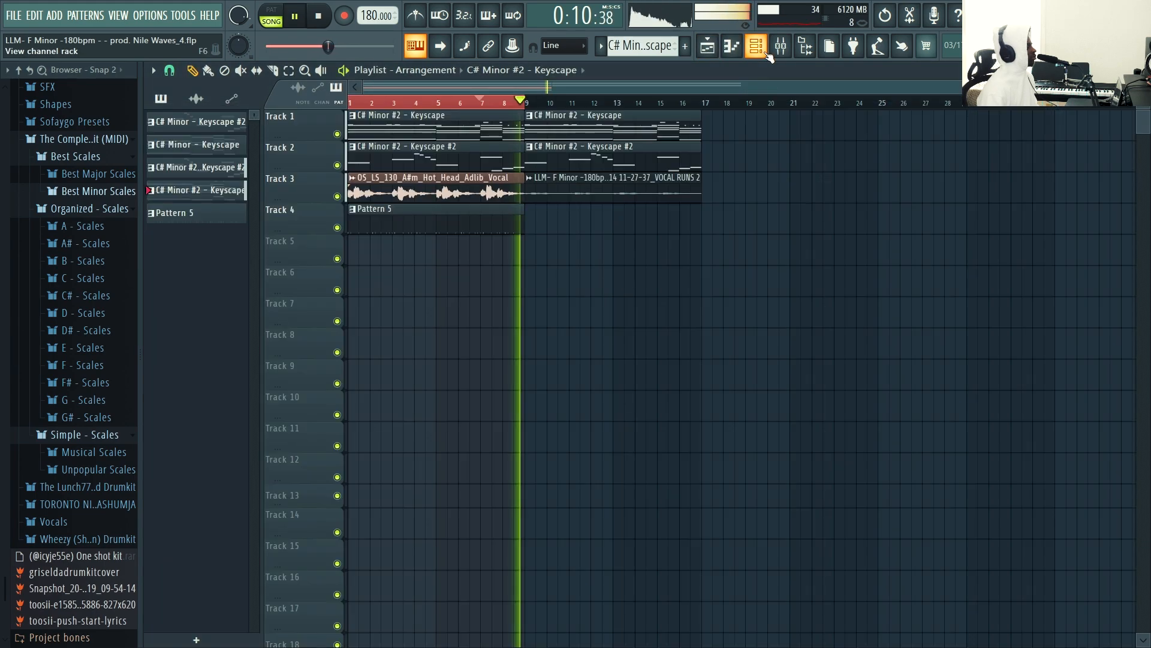
key("space")
left_click(493, 183)
left_click(510, 221)
key("ctrl+b")
left_click_drag(530, 103, 590, 104)
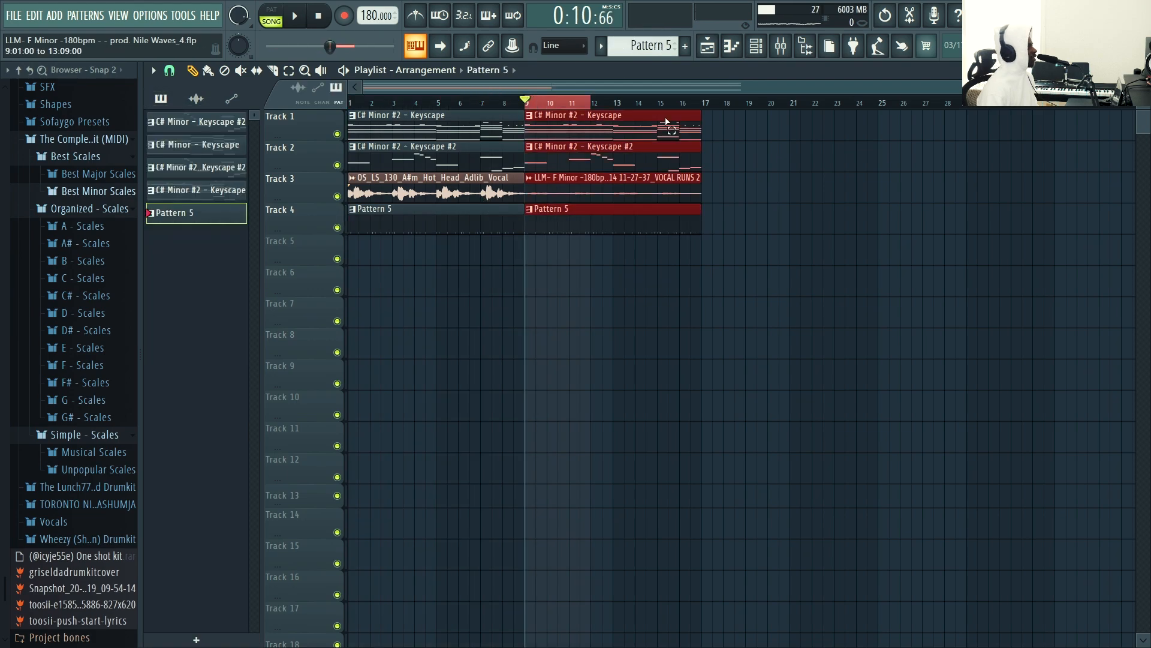
left_click_drag(547, 264, 725, 297)
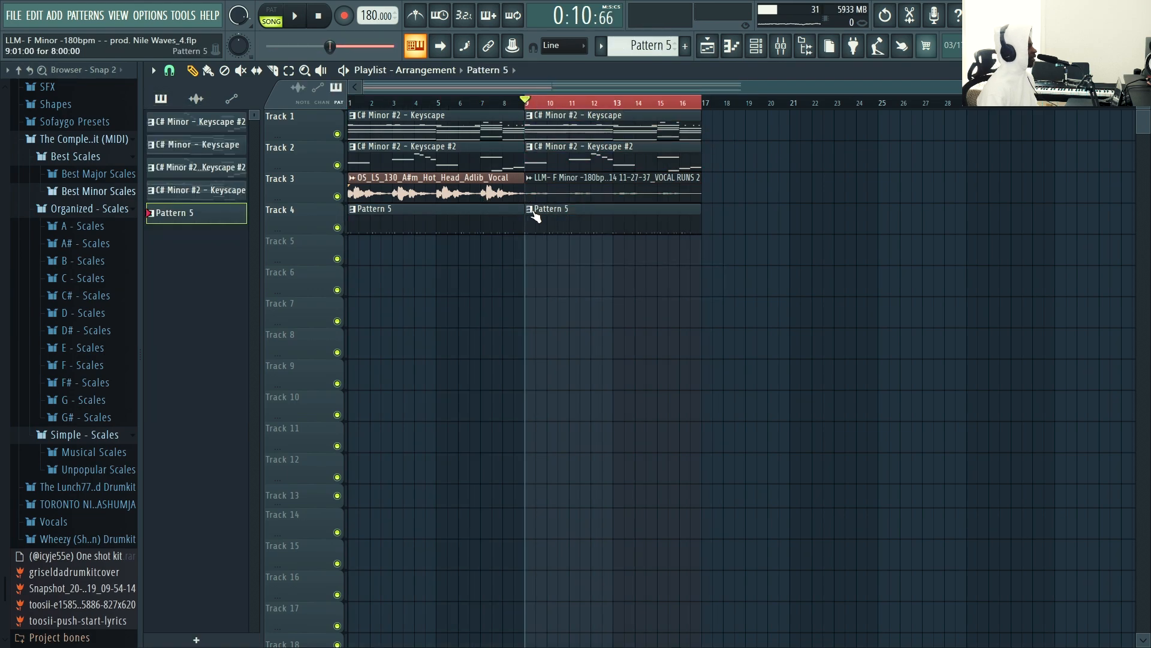
- Split Pattern 5 by channel and spread the resulting drum clips over Tracks 5 to 8 in both eight-bar sections
left_click(605, 47)
left_click(754, 271)
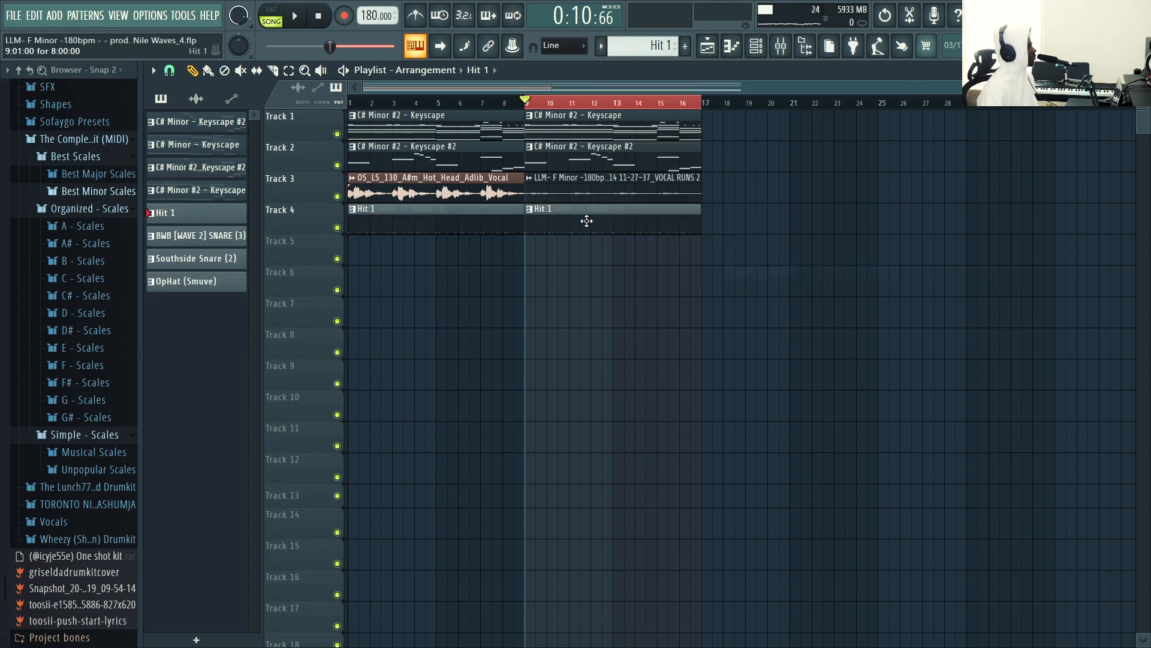
left_click_drag(588, 223, 586, 332)
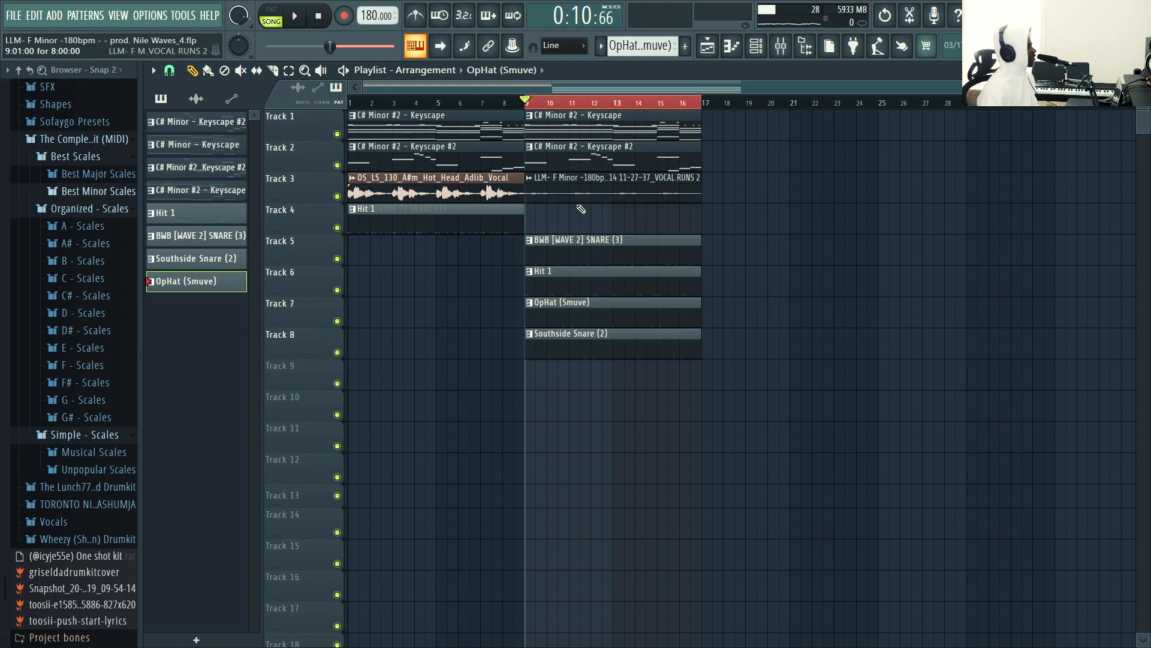
left_click_drag(469, 233, 451, 294)
left_click_drag(439, 220, 419, 357)
- Cut the 808 and DY Kick 1 sequences from the C# Minor #2 - Keyscape pattern and paste them into a new pattern
left_click(450, 120)
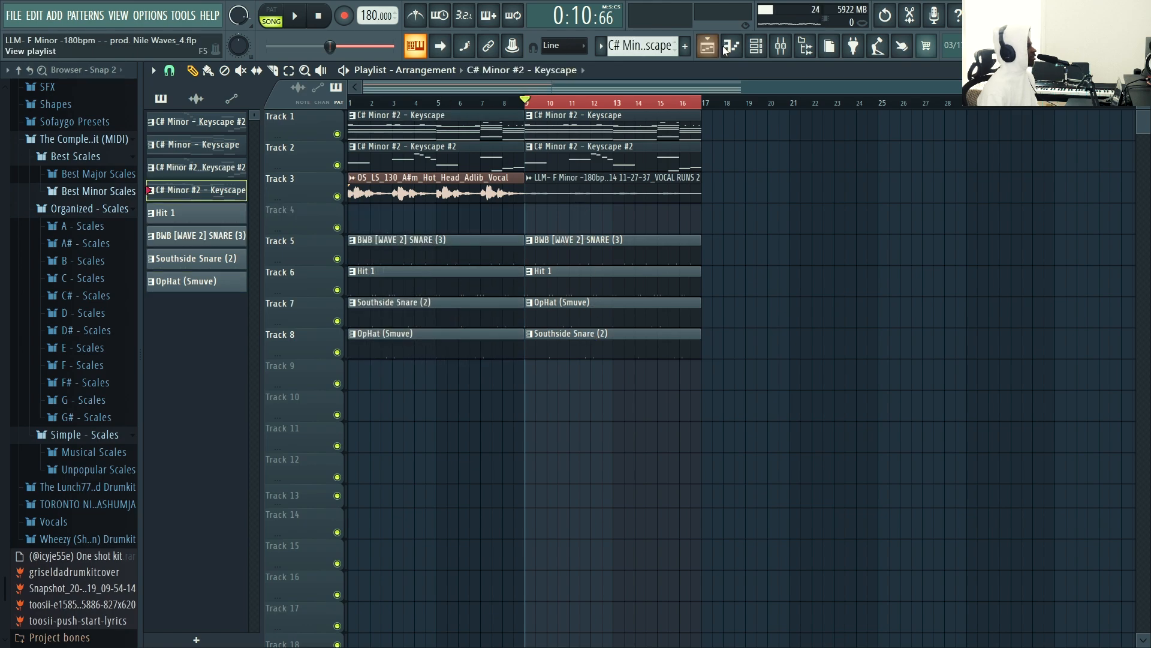
left_click(756, 46)
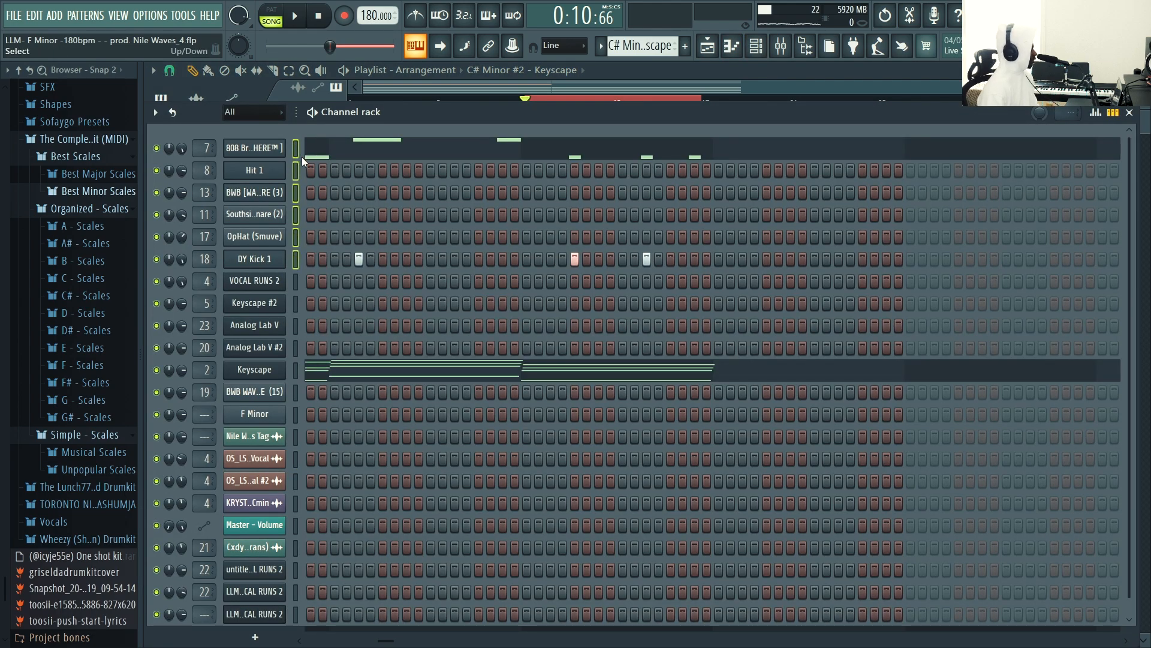
key("ctrl+x")
left_click(685, 47)
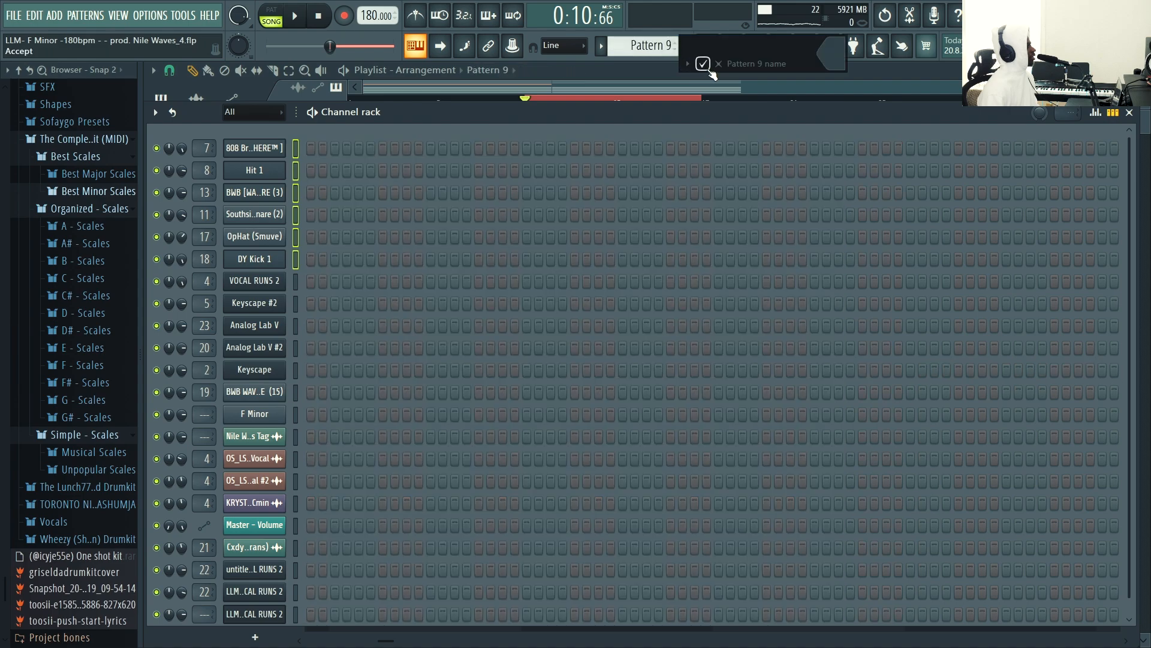
left_click(703, 64)
key("ctrl+v")
- Split the new 808 and kick pattern by channel and return to the playlist
left_click(601, 46)
left_click(757, 271)
left_click(597, 93)
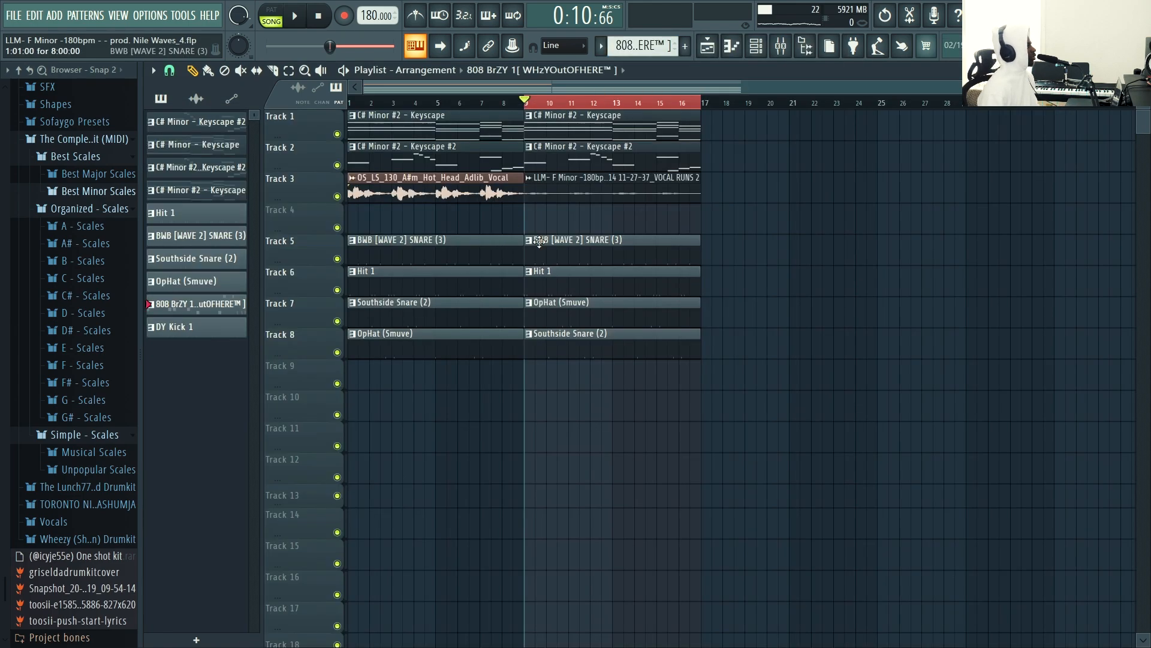
- Place the 808 BrZY 1 pattern on Track 4 and DY Kick 1 on Track 9 in both eight-bar sections
left_click(605, 218)
left_click_drag(606, 219, 352, 219)
left_click(466, 70)
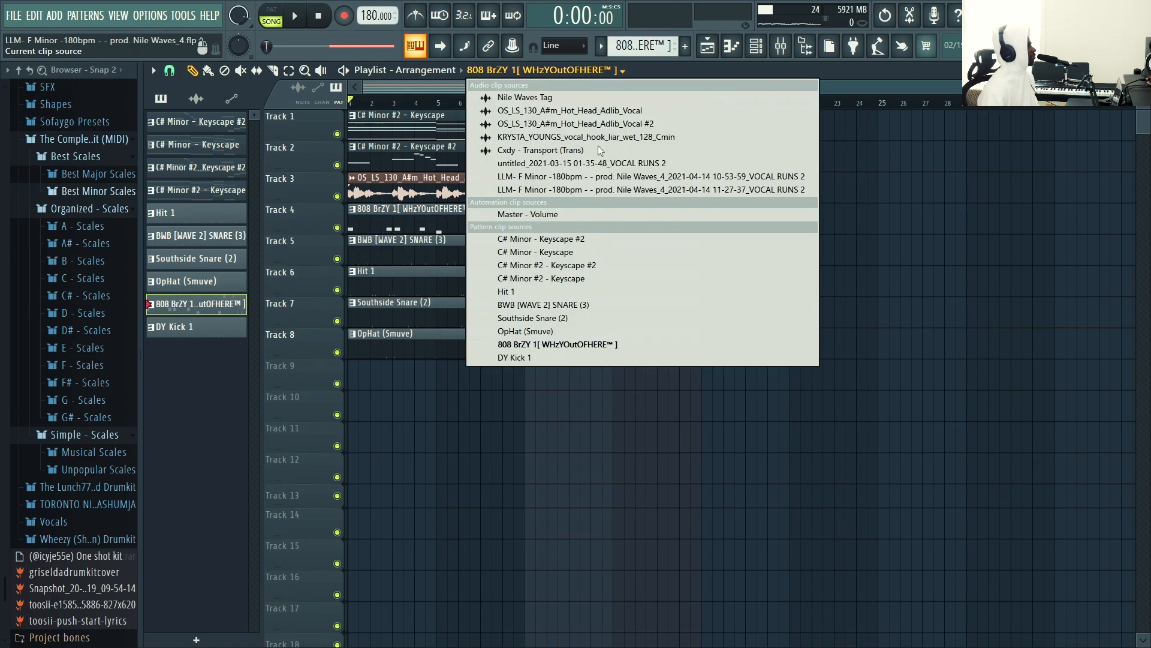
left_click(529, 353)
left_click(430, 403)
left_click_drag(477, 390, 326, 369)
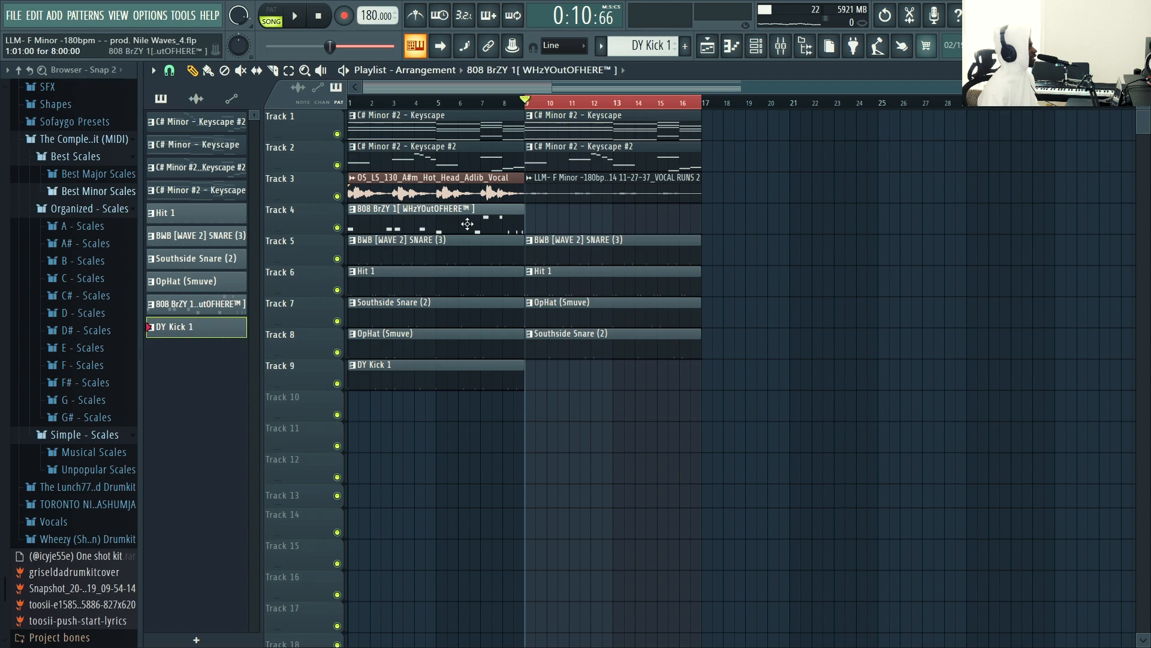
left_click(533, 226)
left_click_drag(548, 376, 580, 380)
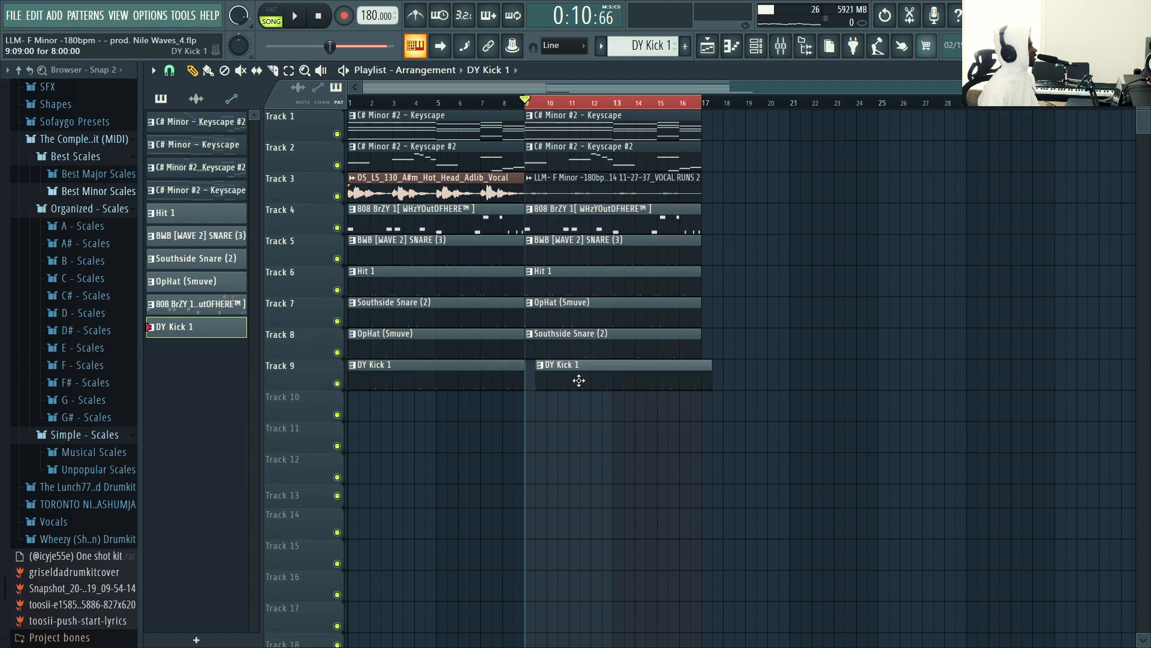
- Make the second Hit 1 clip on Track 6 unique and open its notes in the piano roll at bar 1
right_click(530, 273)
left_click(563, 362)
double_click(585, 287)
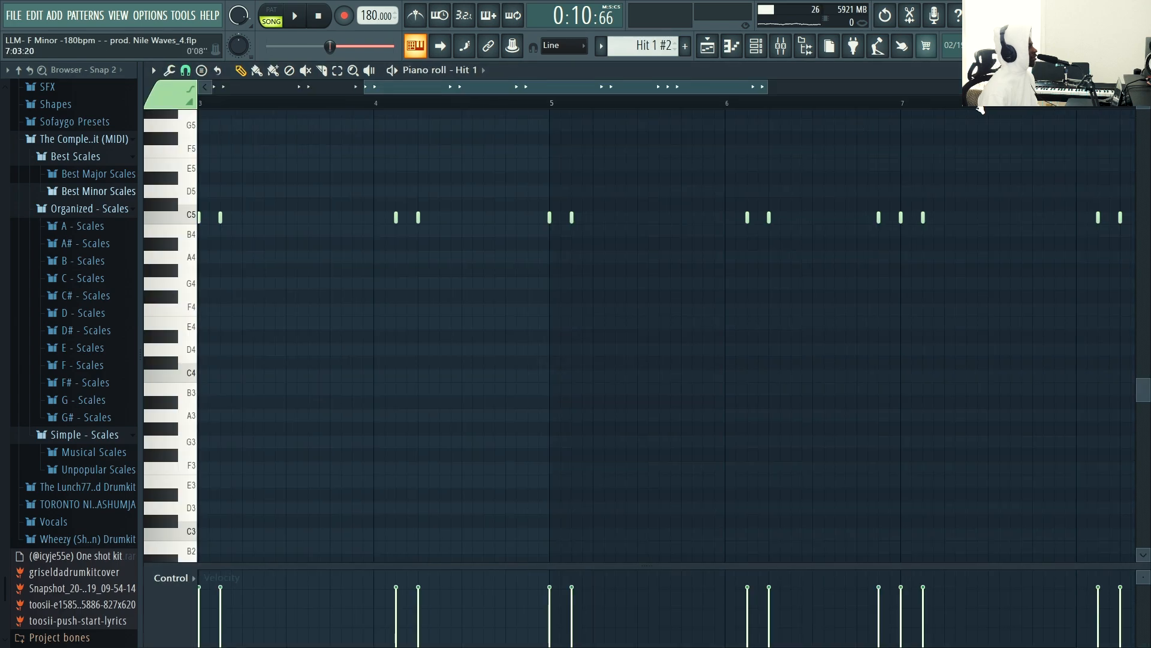
scroll(644, 88, "up", 3)
left_click_drag(611, 88, 504, 87)
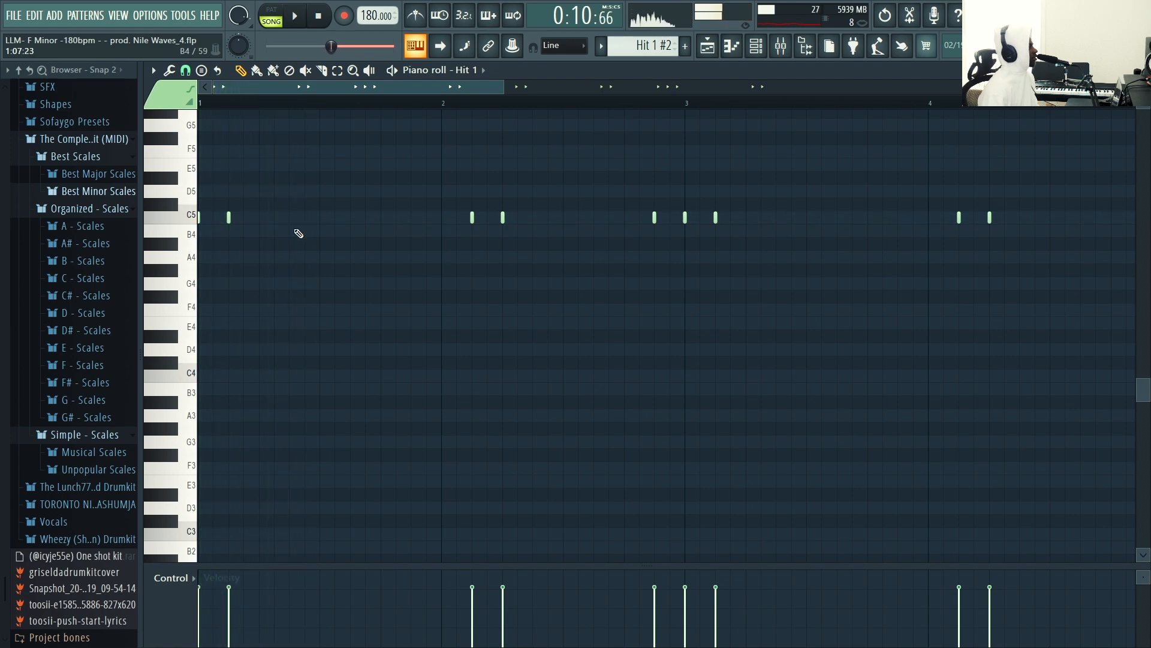
key("space")
left_click(387, 217)
right_click(397, 223)
left_click(400, 221)
key("space")
key("space")
left_click_drag(399, 221, 390, 221)
right_click(390, 221)
key("space")
key("space")
key("space")
- Set the piano roll snap to 1/6 beat and add a roll of four C5 notes from step 5 of bar 1
left_click(268, 219)
key("space")
key("space")
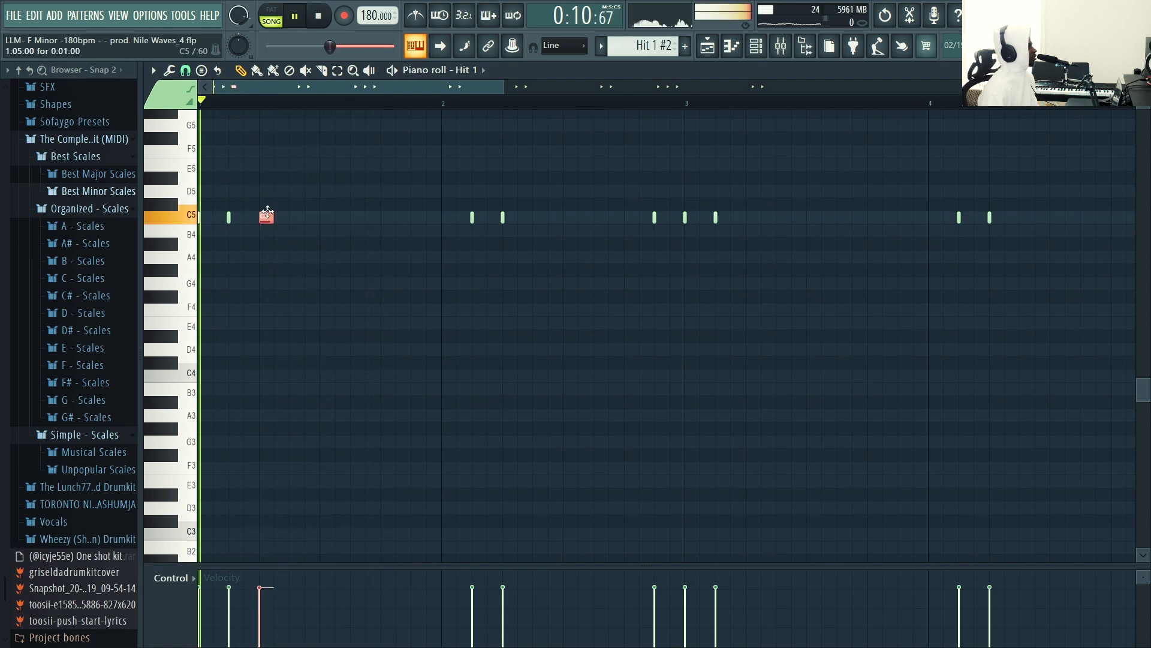
left_click(185, 71)
left_click(210, 217)
key("space")
key("space")
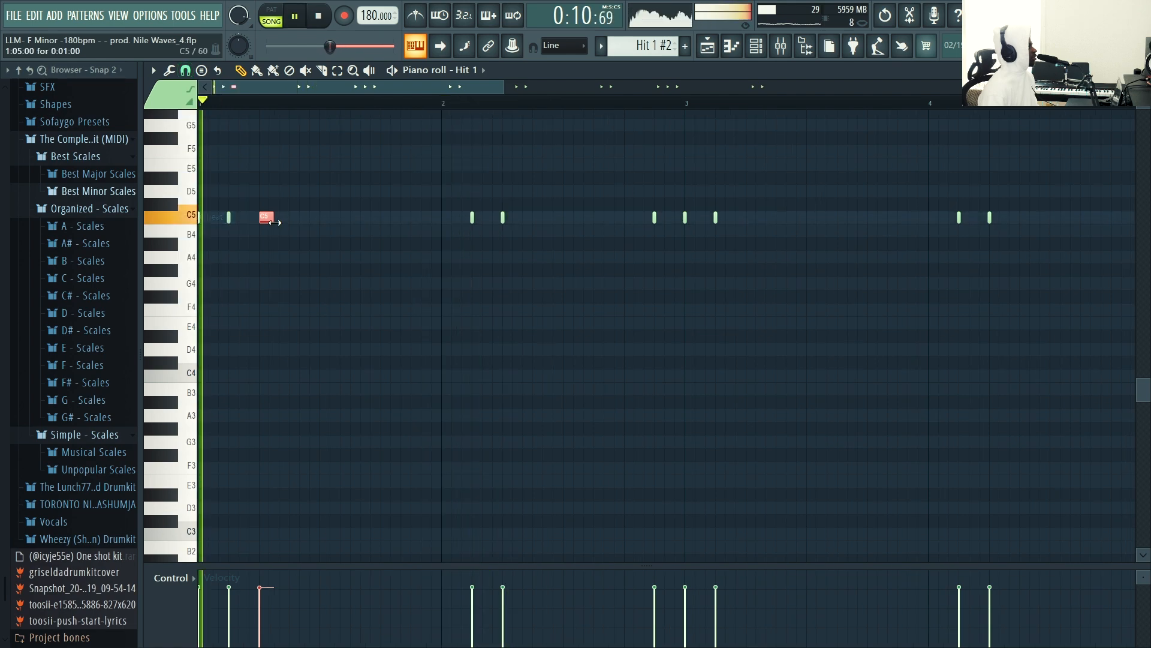
key("space")
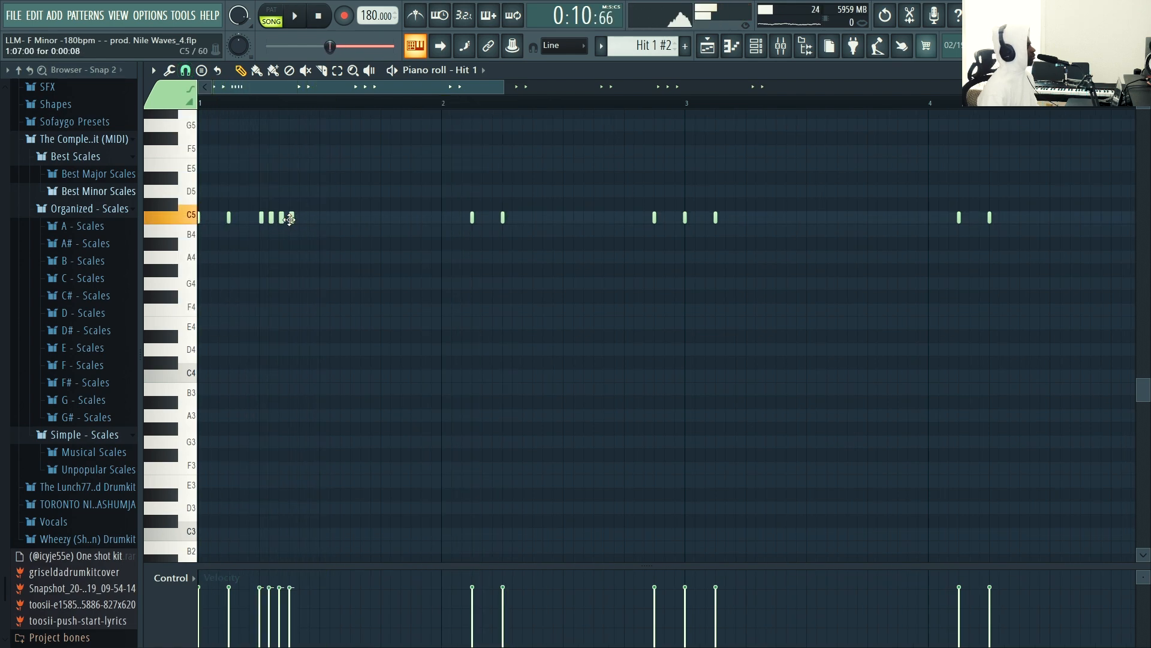
- Adjust the mix level of the fourth effect slot on the hi-hats mixer track, preview it and return to the piano roll
left_click(781, 47)
left_click(369, 240)
left_click(436, 240)
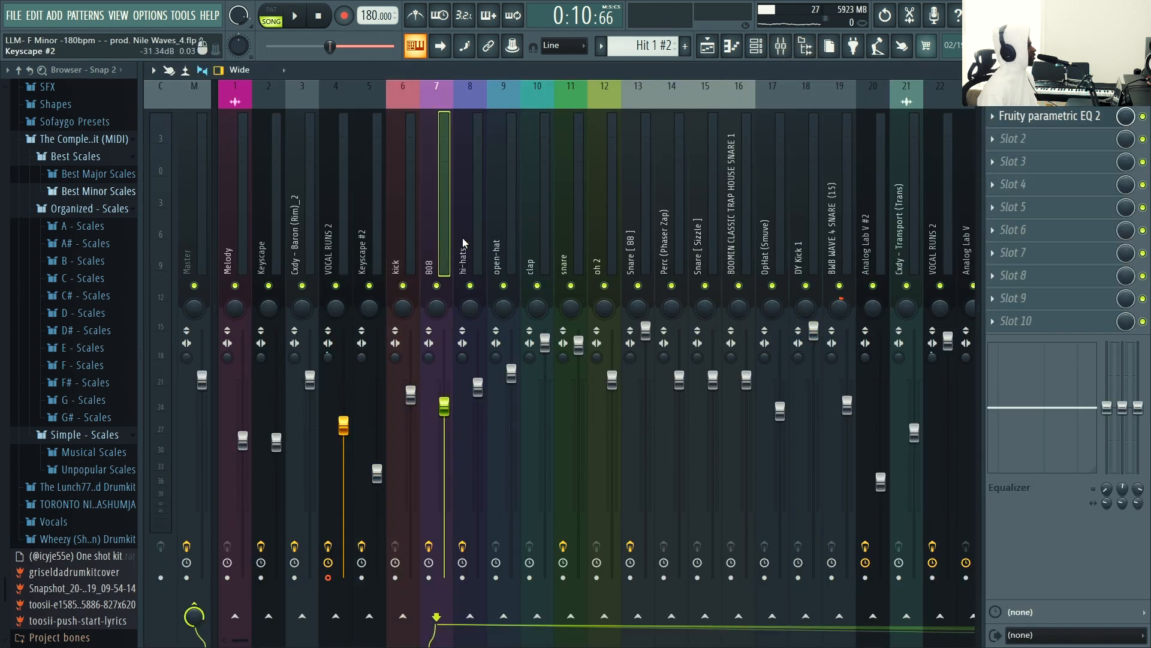
left_click(477, 239)
left_click(1107, 183)
left_click_drag(1125, 185, 1125, 192)
key("space")
key("space")
left_click(741, 54)
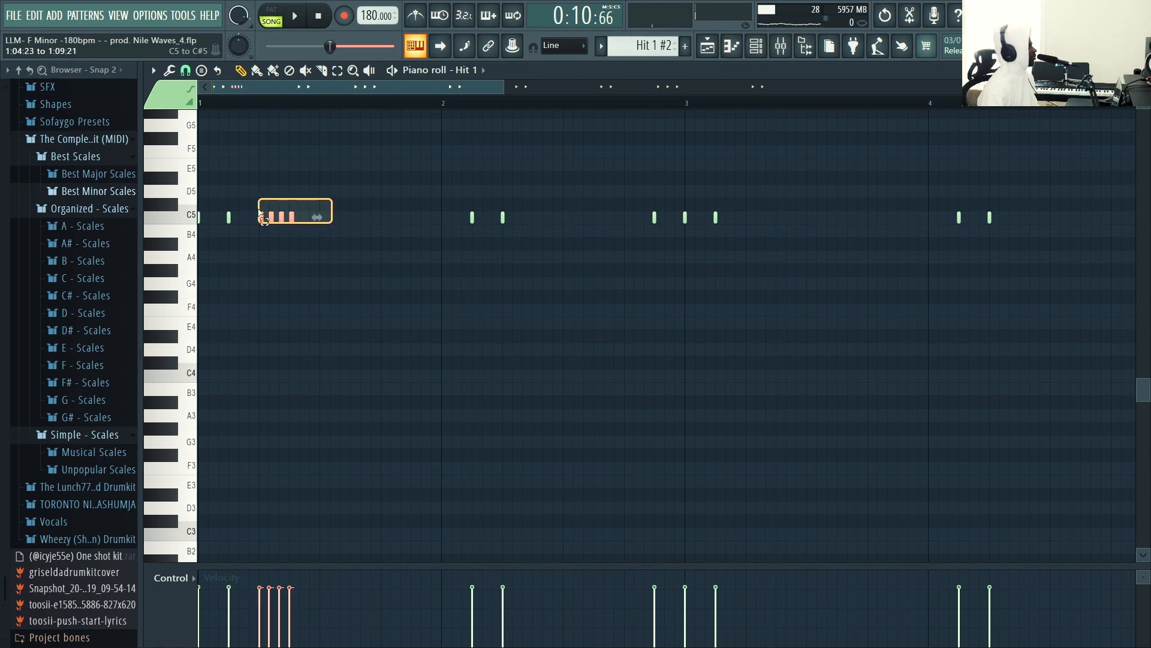
- Give the four-note roll in bar 1 steeply descending velocities and keep its notes on C5
key("space")
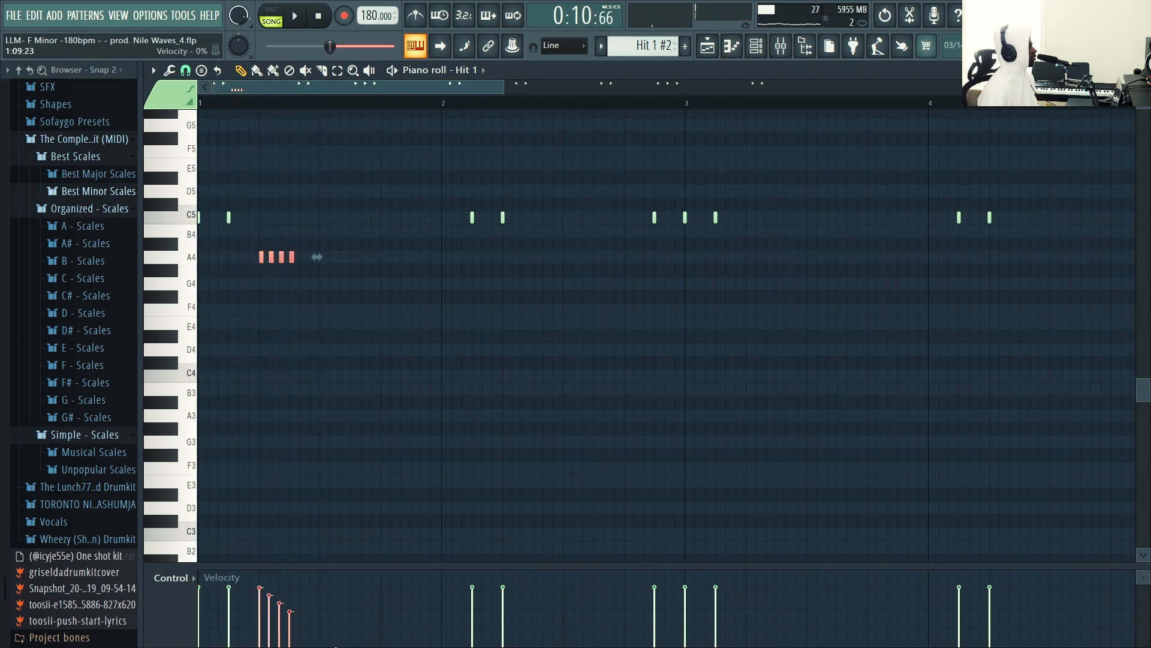
key("space")
left_click_drag(336, 565, 348, 522)
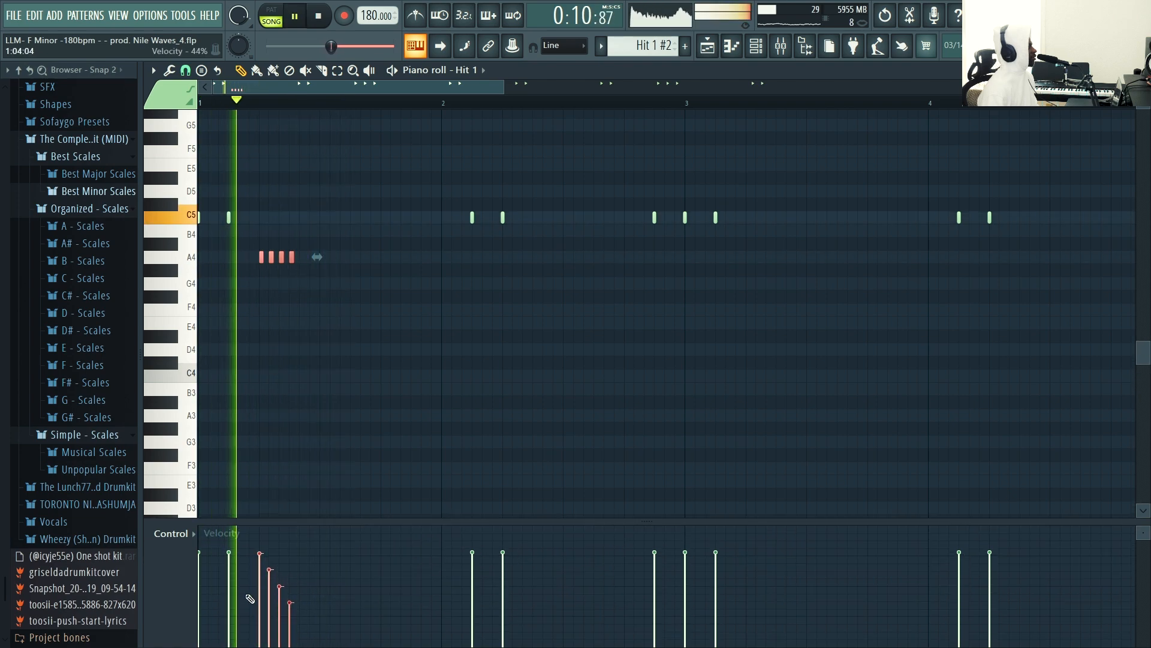
mouse_move(267, 564)
left_mouse_down()
mouse_move(290, 588)
mouse_move(290, 638)
left_mouse_up()
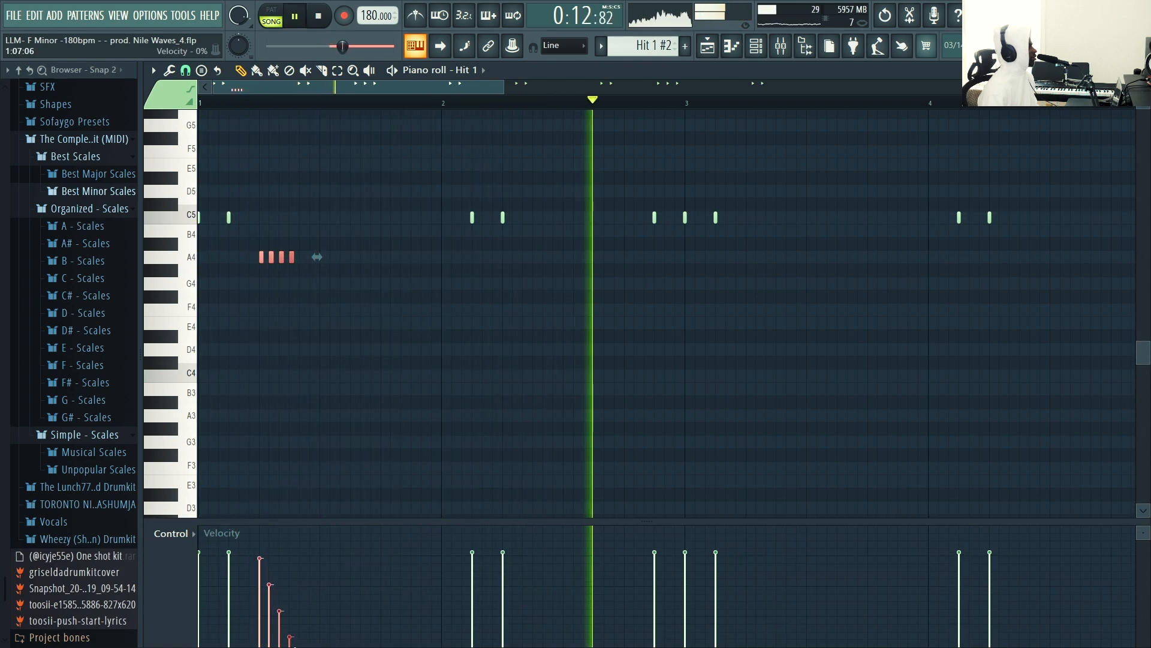
left_click_drag(261, 257, 260, 214)
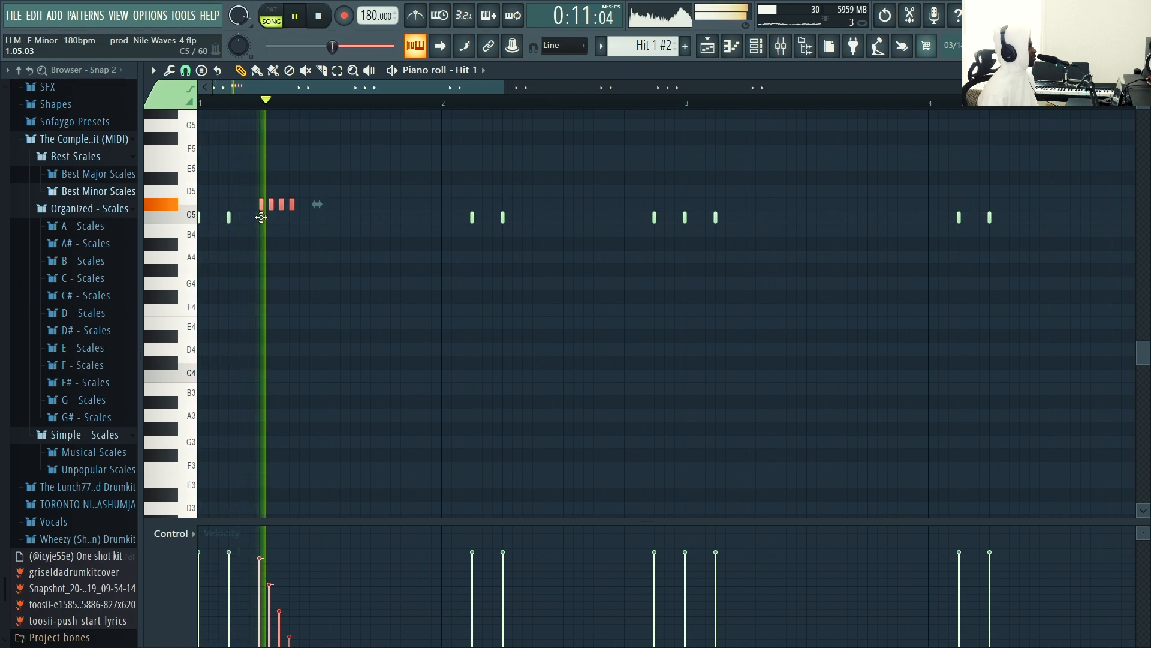
- Add a run of three C5 notes directly after the second hit in bar 2
scroll(354, 234, "right", 2)
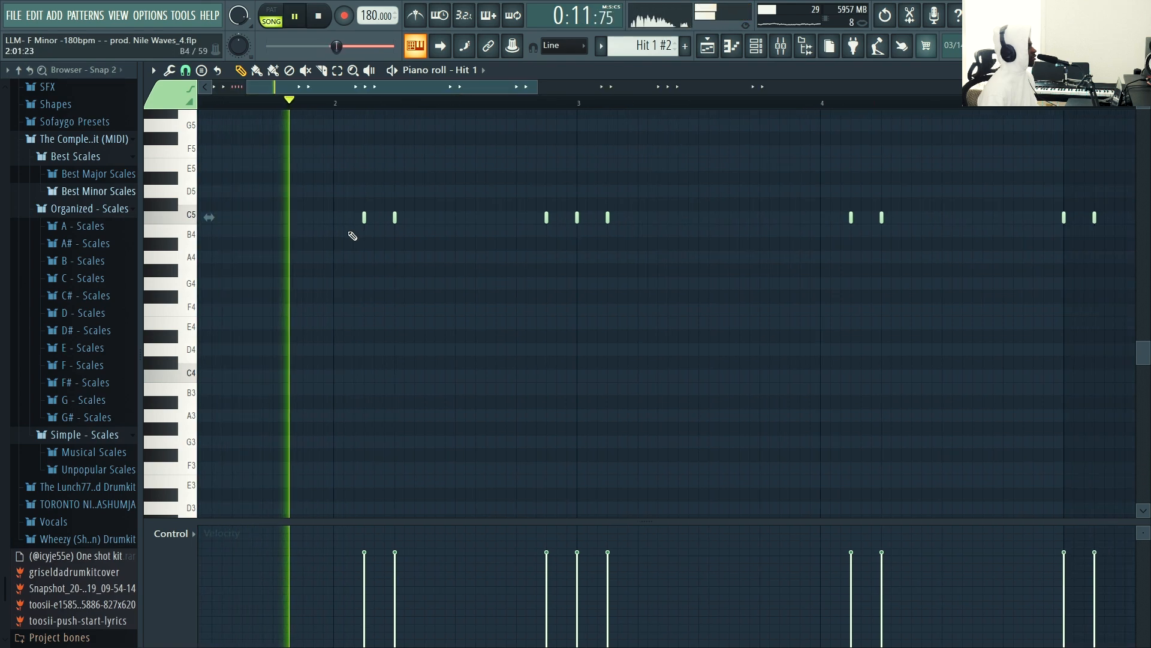
key("space")
left_click(416, 218)
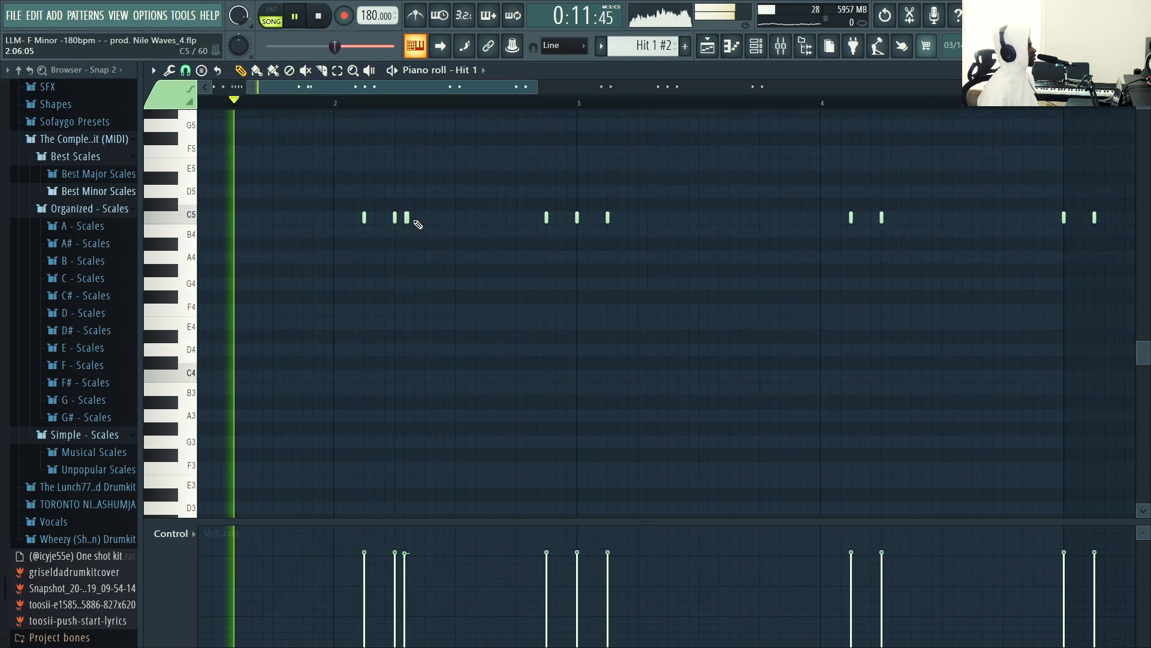
left_click(426, 218)
key("space")
- Shape the velocities of the bar 2 run so they dip on the middle note and rise to about 77% on the last
left_click_drag(403, 596, 427, 646)
key("space")
key("space")
left_click_drag(403, 576, 422, 627)
key("space")
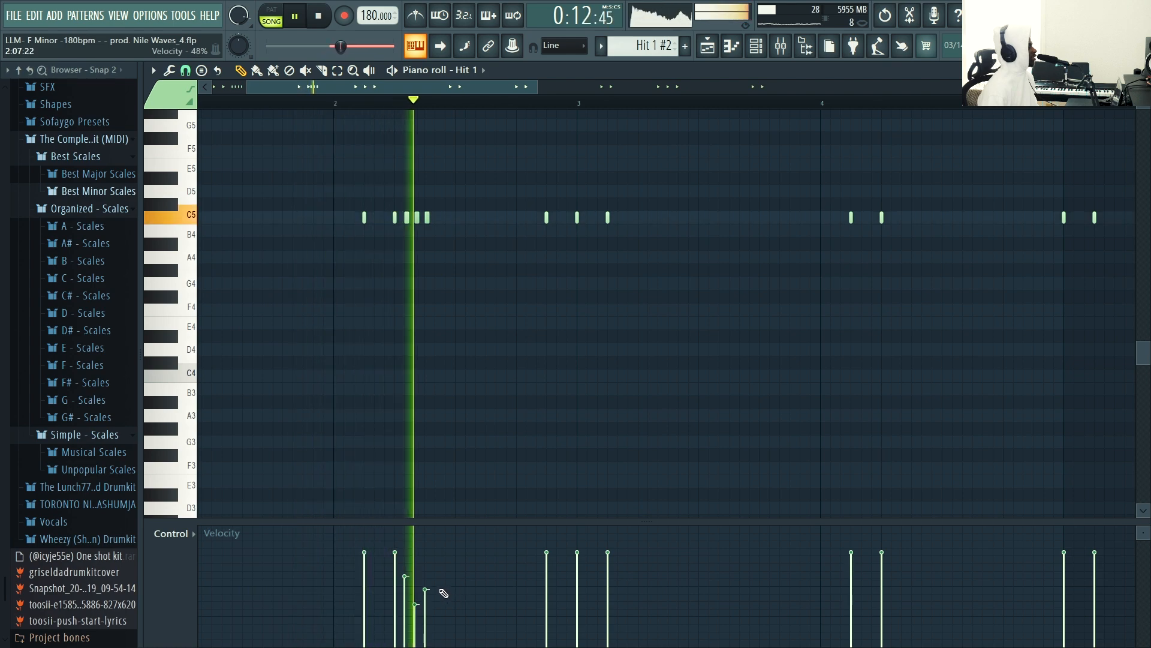
mouse_move(427, 604)
left_mouse_down()
mouse_move(418, 618)
mouse_move(429, 553)
left_mouse_up()
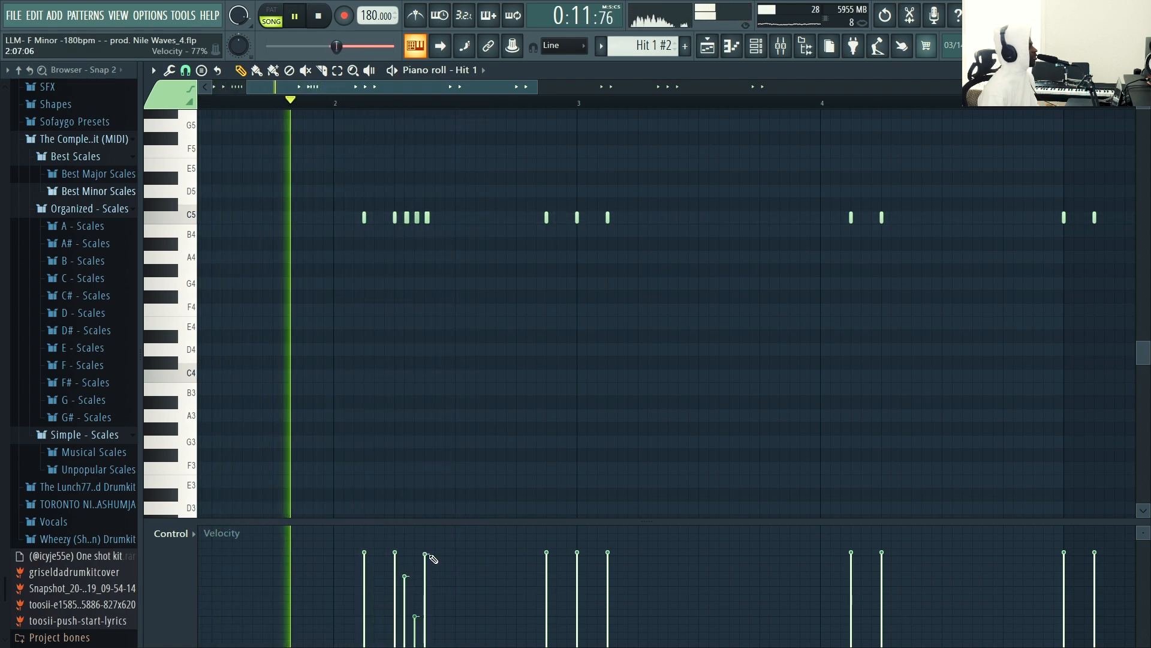
key("space")
key("space")
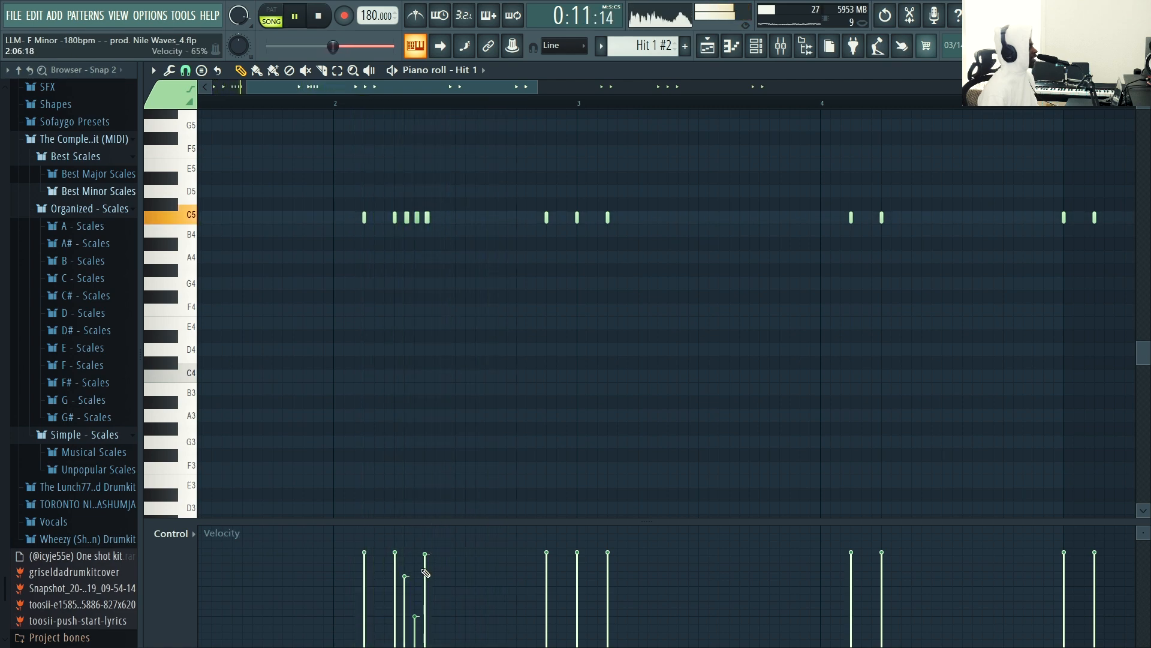
- Add a roll of four C5 notes in bar 3 after its opening hits, previewing the rhythm
scroll(504, 90, "right", 2)
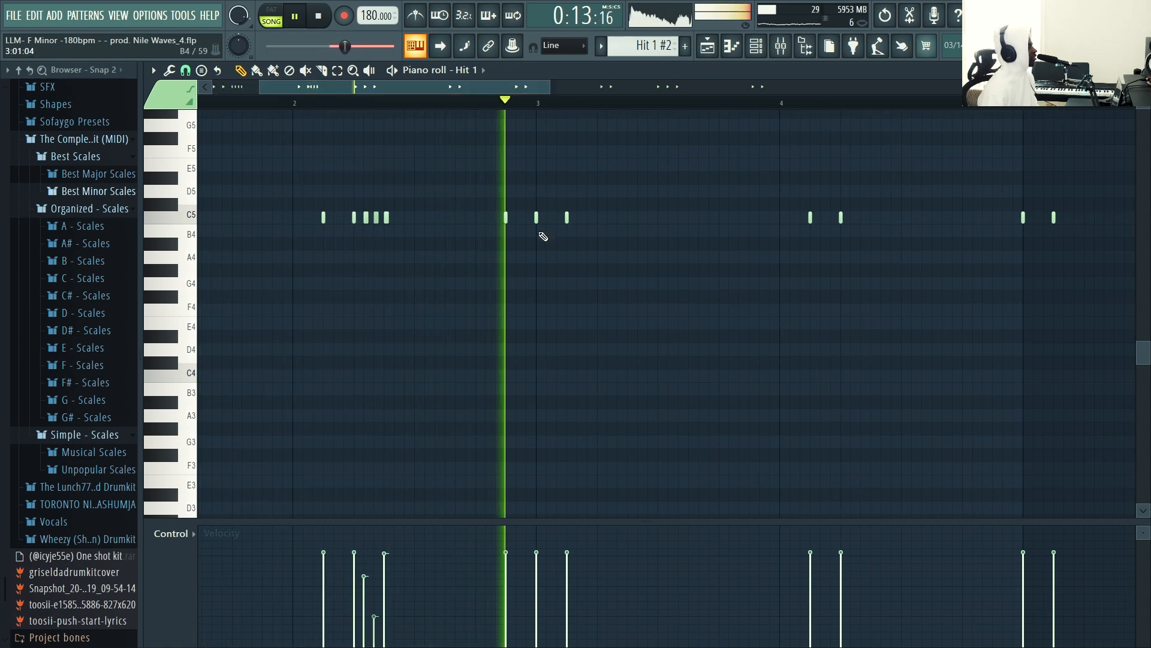
left_click_drag(536, 91, 542, 91)
key("space")
left_click(455, 101)
key("space")
key("space")
left_click(576, 219)
key("space")
left_click(587, 220)
key("space")
key("space")
left_click(597, 218)
key("space")
key("space")
key("space")
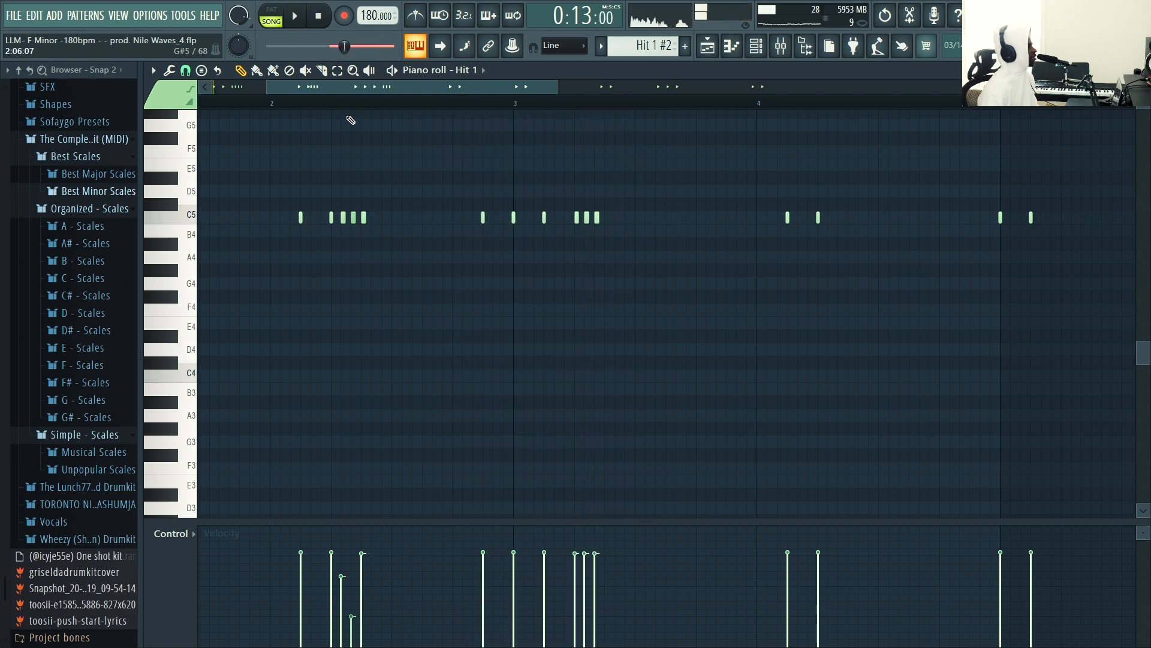
key("space")
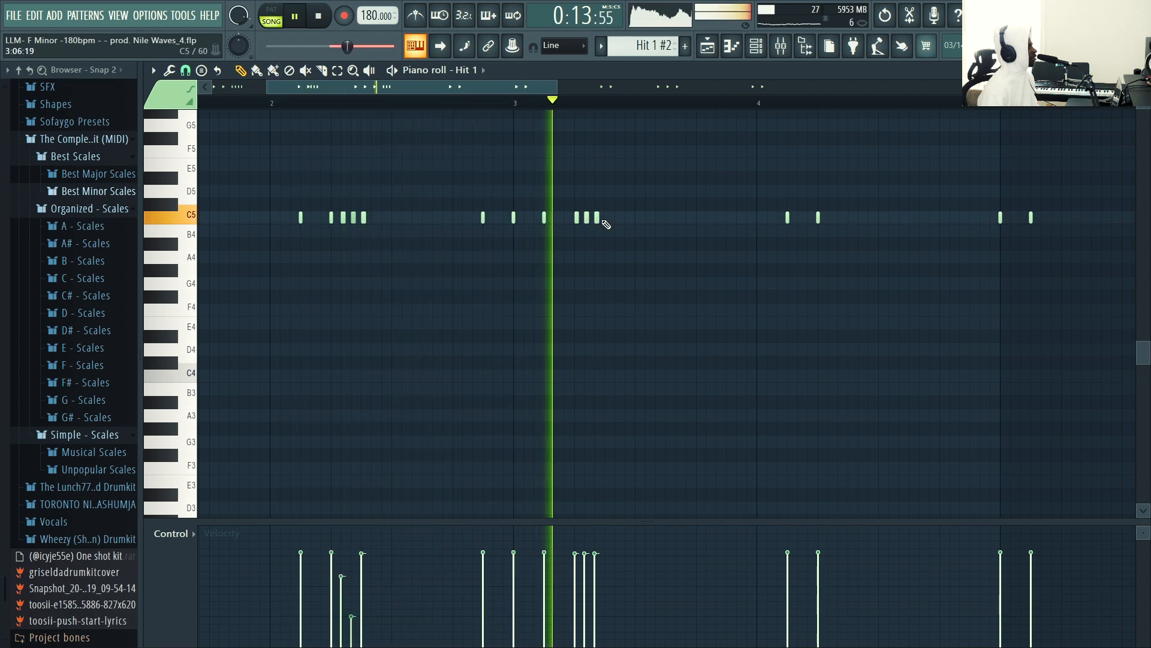
left_click(607, 219)
- Enlarge the velocity lane and give the four-note roll in bar 3 steadily descending velocities
left_click_drag(617, 218, 571, 219)
mouse_move(586, 566)
left_mouse_down()
mouse_move(604, 581)
mouse_move(604, 646)
left_mouse_up()
left_click_drag(662, 521, 684, 449)
left_click_drag(538, 84, 584, 85)
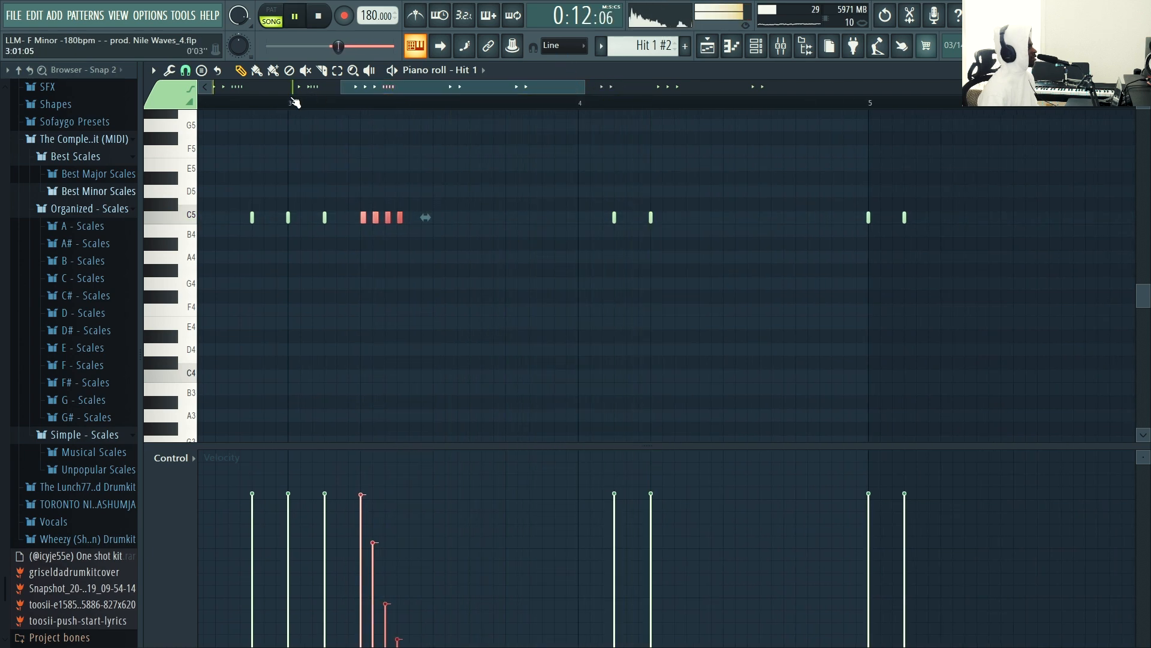
key("space")
key("space")
- Add two spaced C5 notes after the second hit in bar 4 and remove the trial note near the bar's middle
left_click(726, 217)
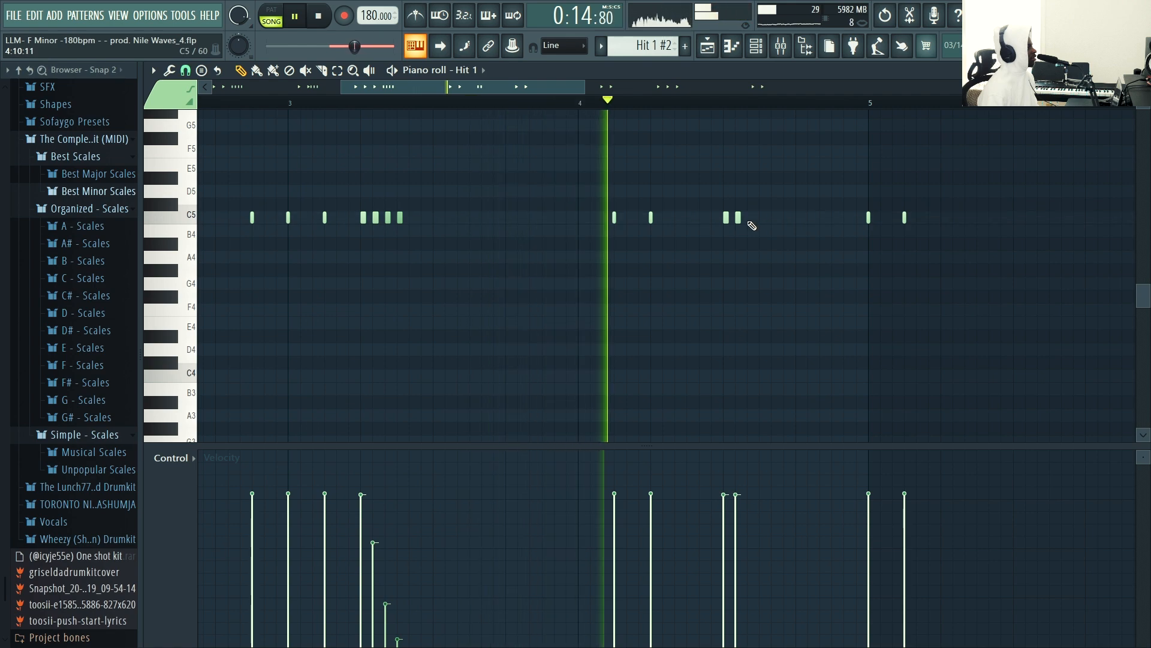
left_click(664, 217)
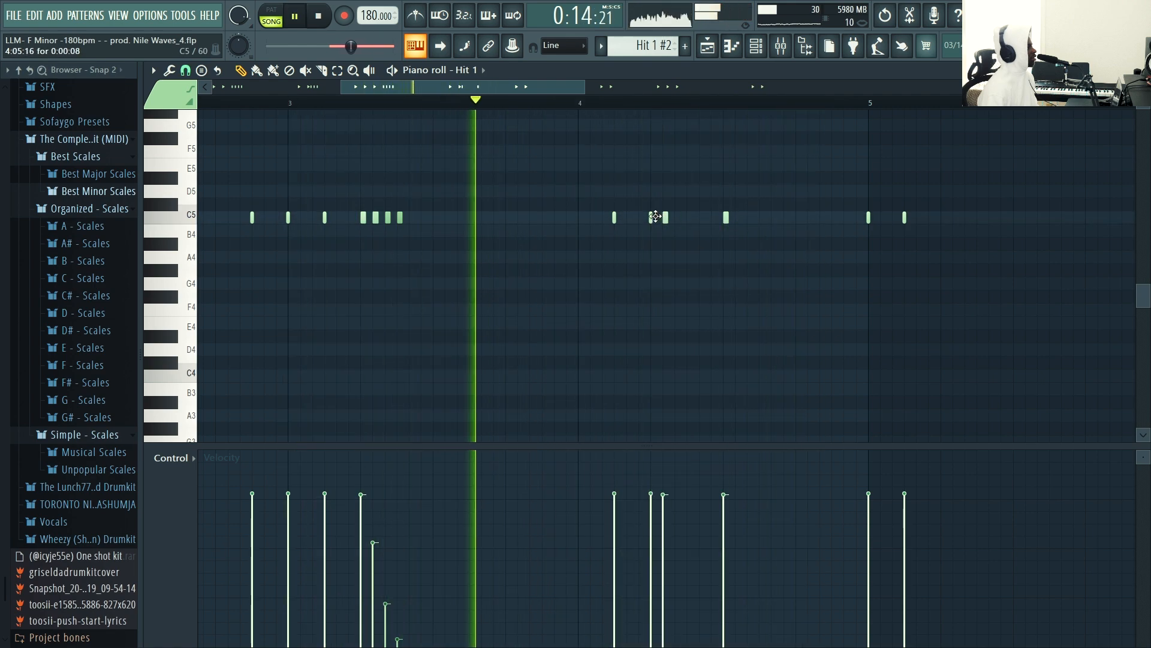
left_click_drag(666, 218, 679, 218)
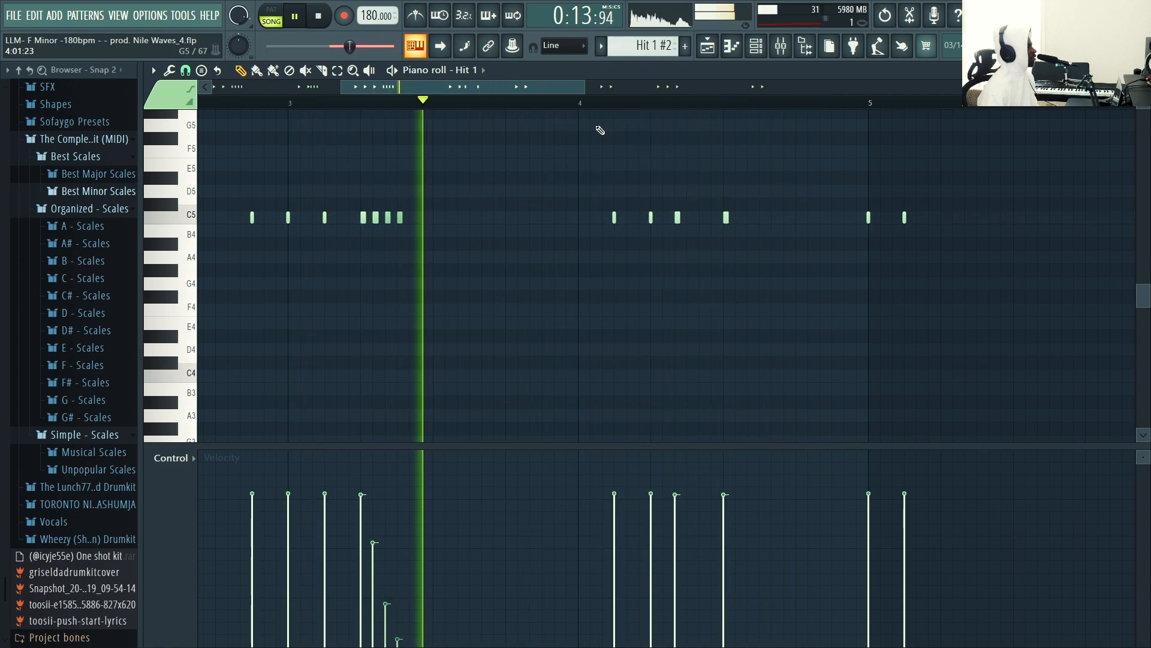
left_click_drag(679, 217, 669, 217)
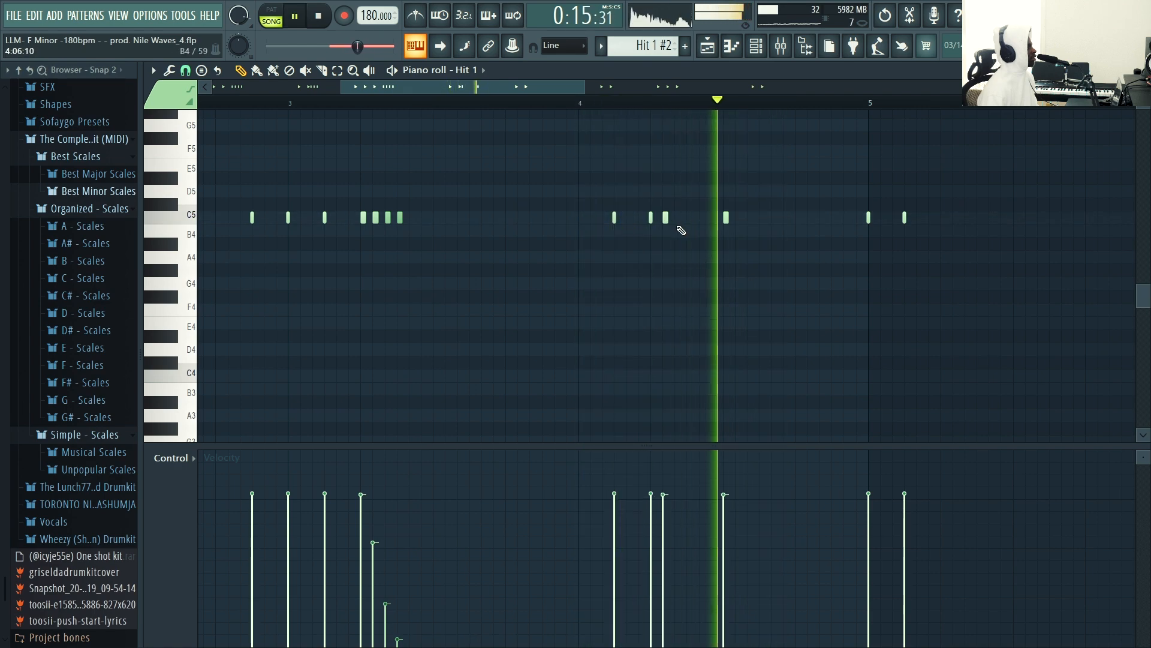
left_click(683, 216)
right_click(726, 217)
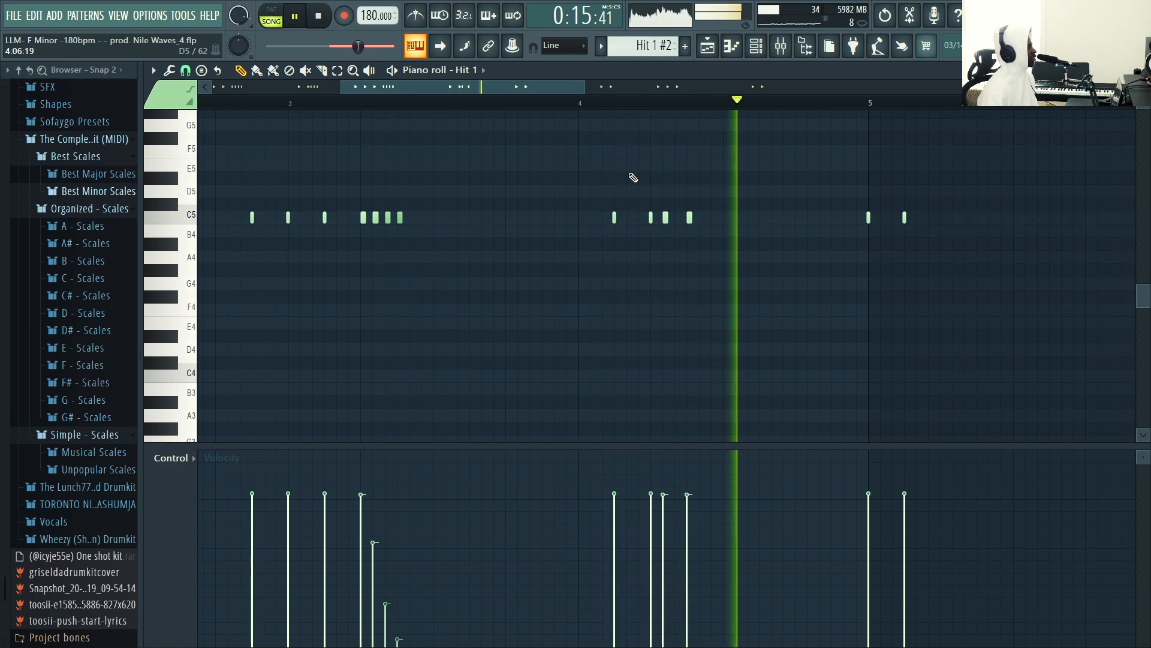
- Set the piano roll snap to 1/3 beat and add three evenly spaced C5 notes over the last beat of bar 4
left_click(185, 71)
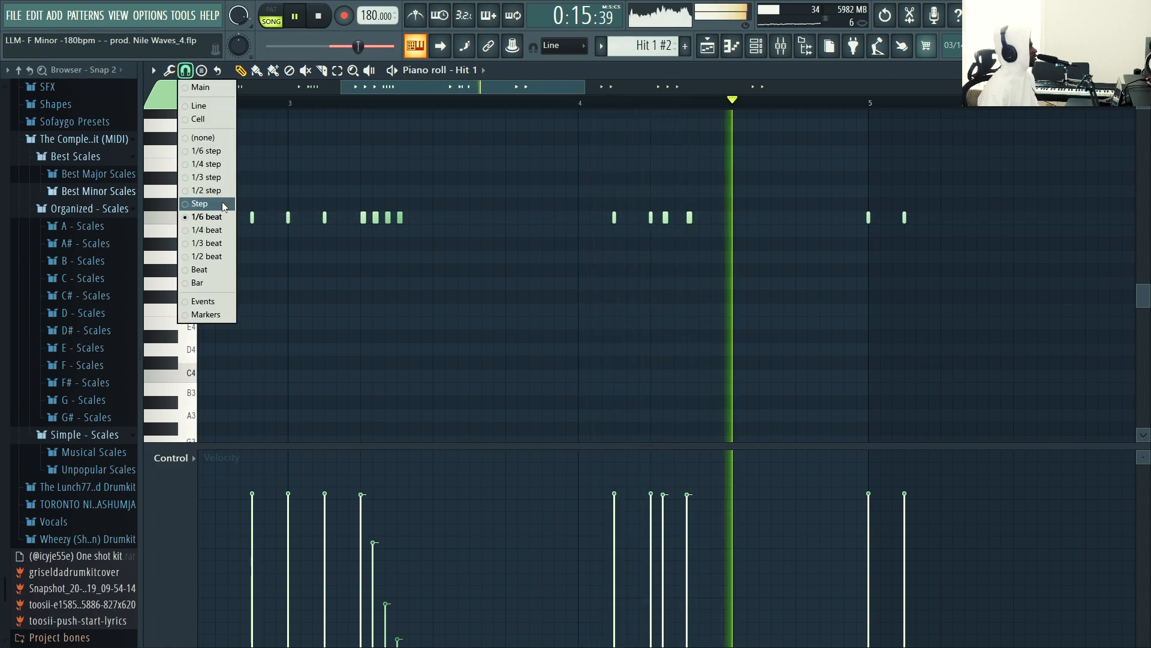
left_click(220, 243)
key("space")
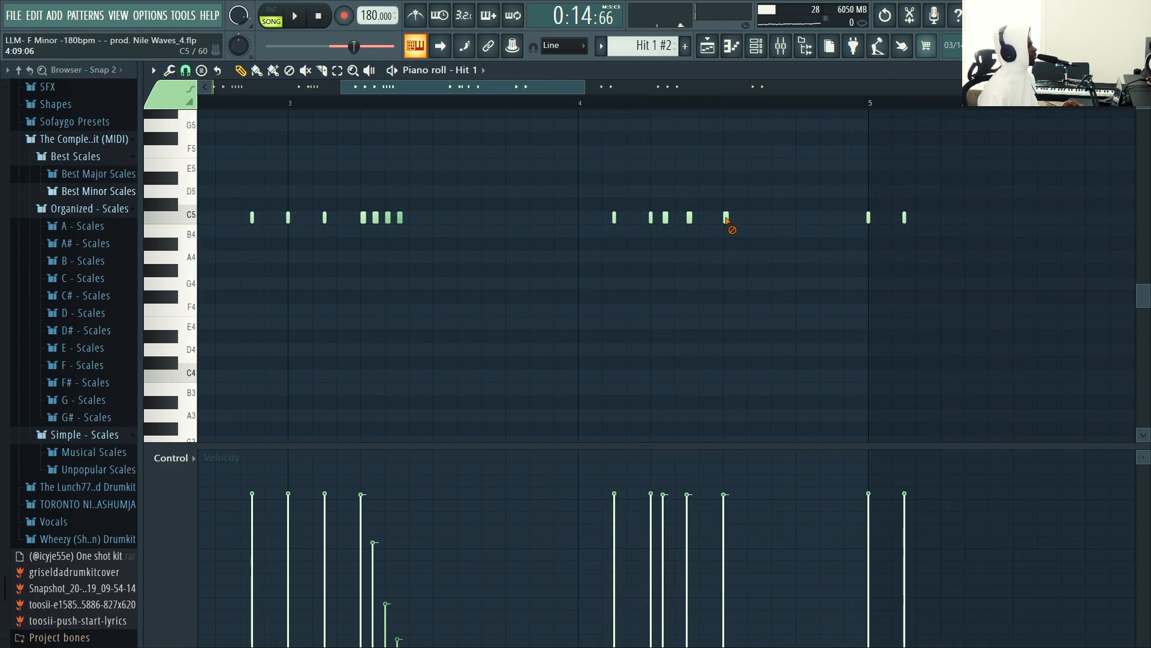
left_click_drag(585, 90, 606, 90)
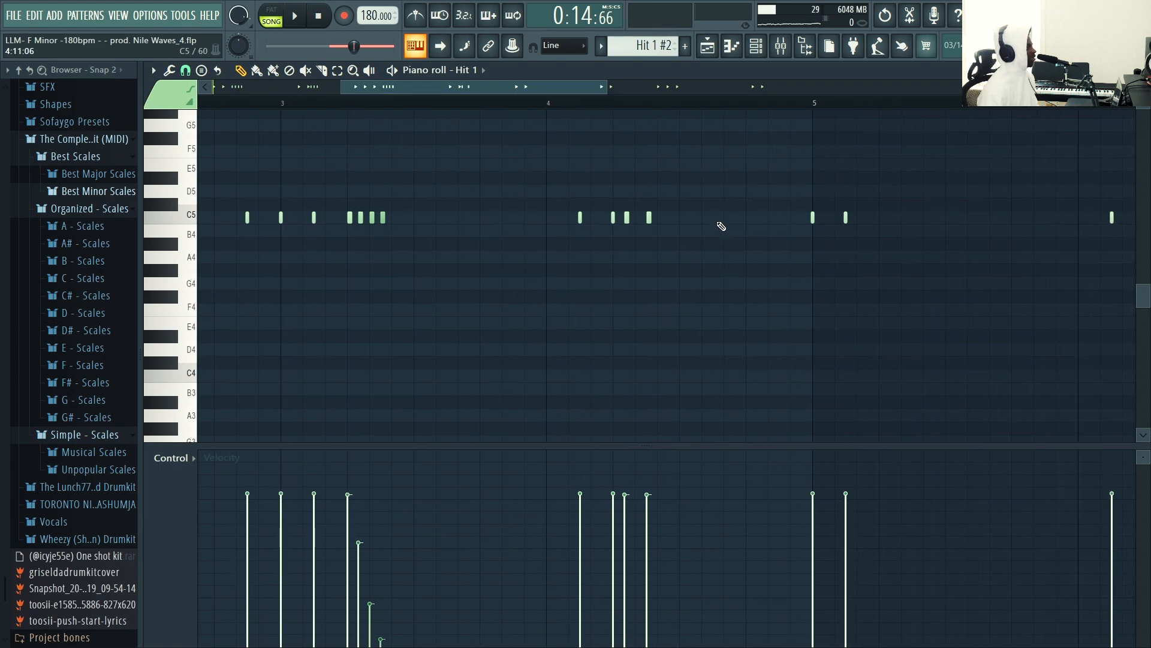
key("space")
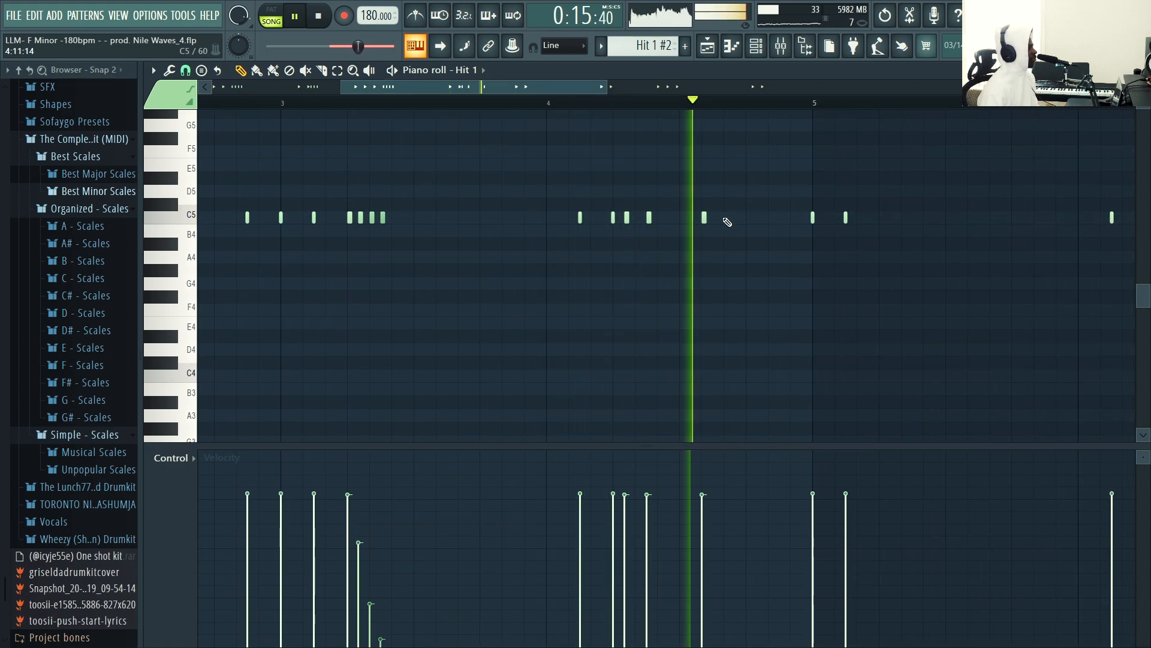
left_click(749, 217)
left_click(770, 217)
left_click(793, 217)
- Delete the two hits at the start of bar 5
right_click(814, 218)
right_click(846, 218)
key("space")
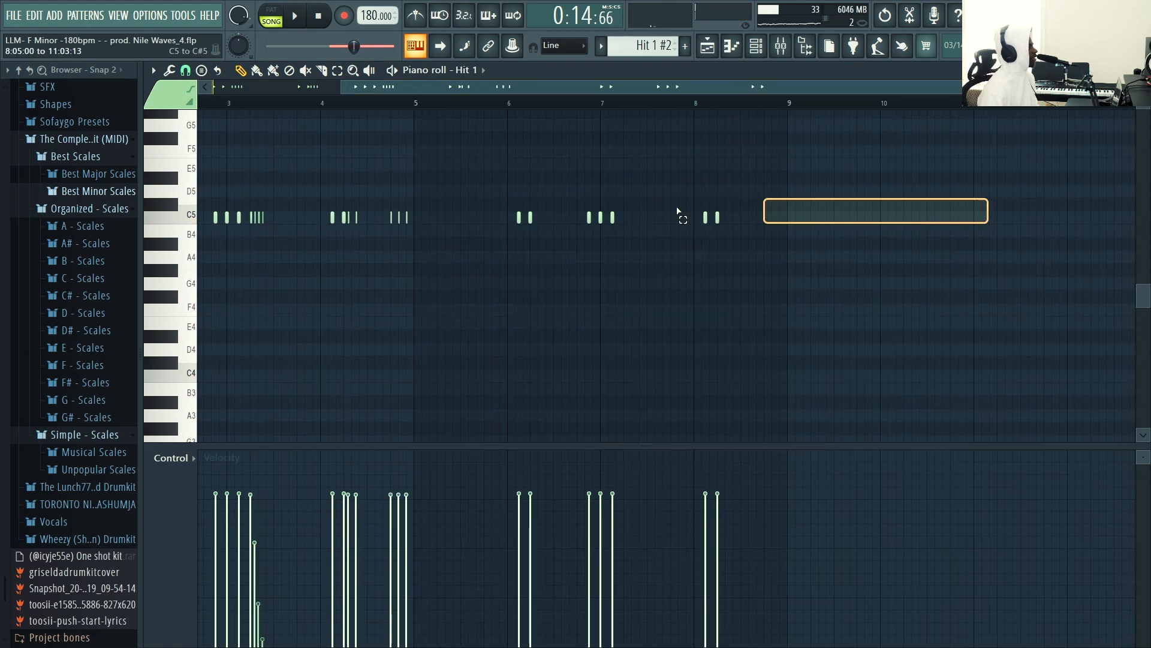
- Return to the playlist and play bars 9 through 16 to hear the Hit 1 #2 variation
key("F5")
key("space")
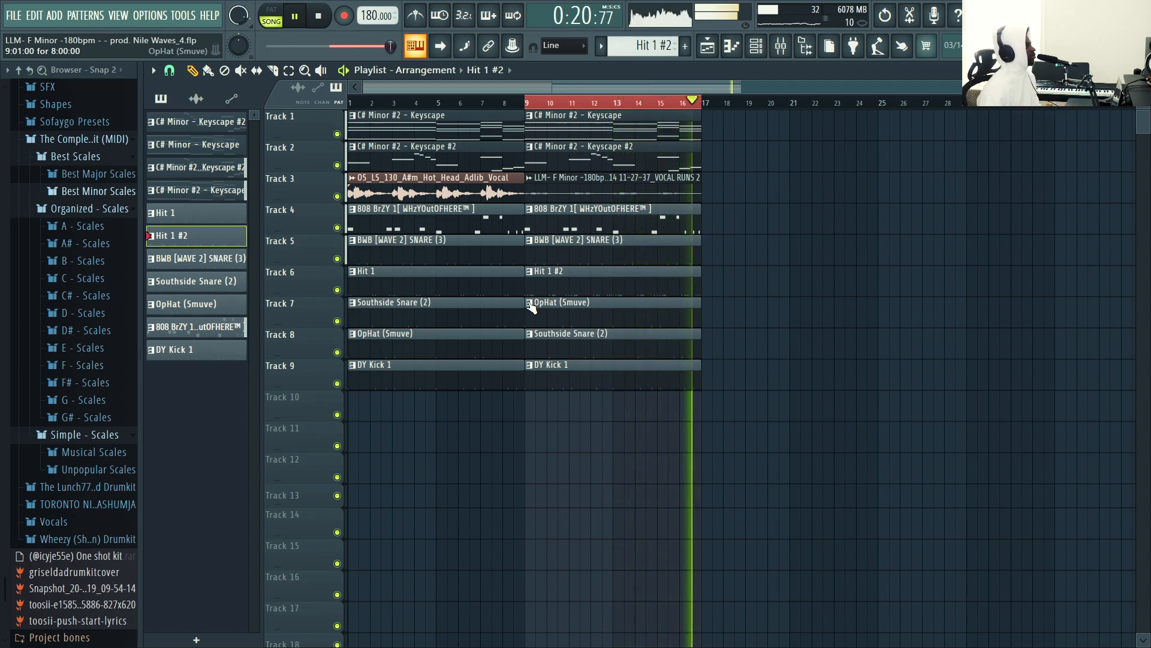
key("space")
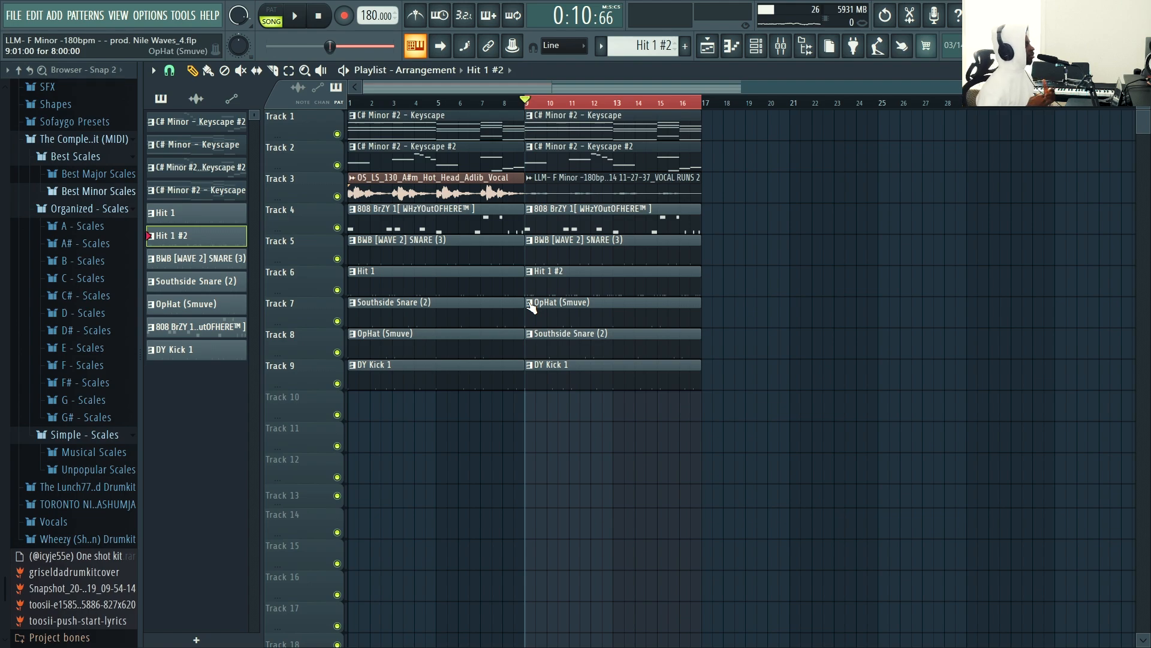
- Place a new empty pattern on Track 10 over bars 9 to 16 and leave only Tracks 1, 2, 3 and 10 unmuted
right_click(743, 406)
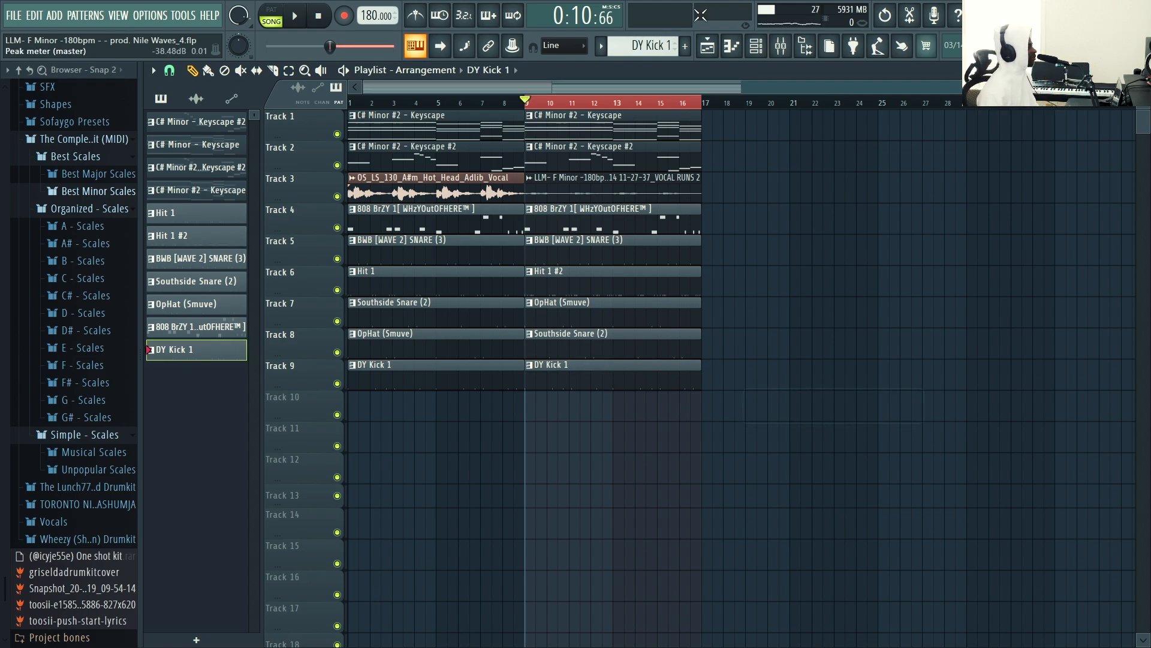
left_click(686, 46)
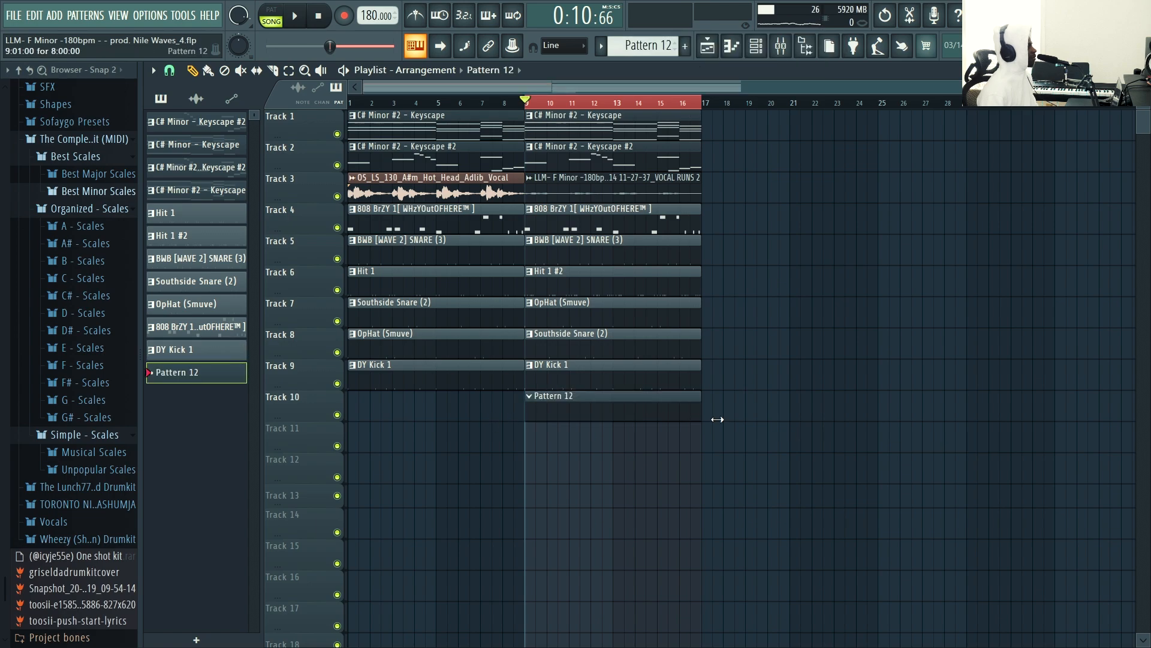
right_click(337, 196)
left_click(336, 165)
left_click(336, 134)
left_click(337, 415)
- Check the presets loaded in the Analog Lab V #2 and Analog Lab V channels
key("F6")
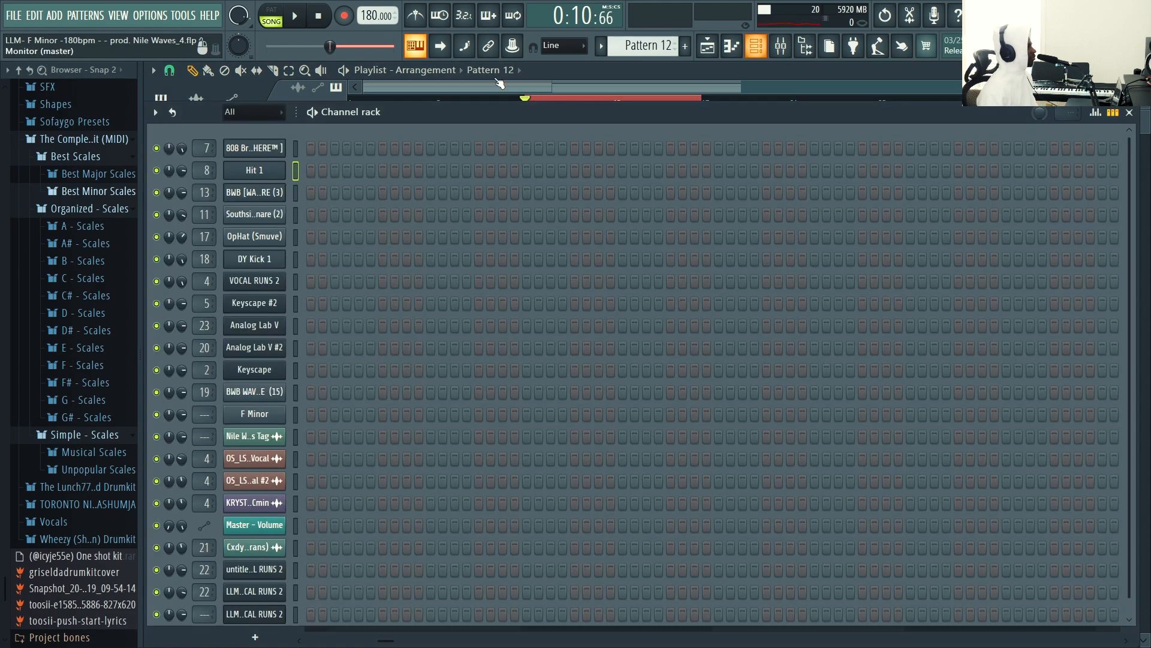
left_click(279, 354)
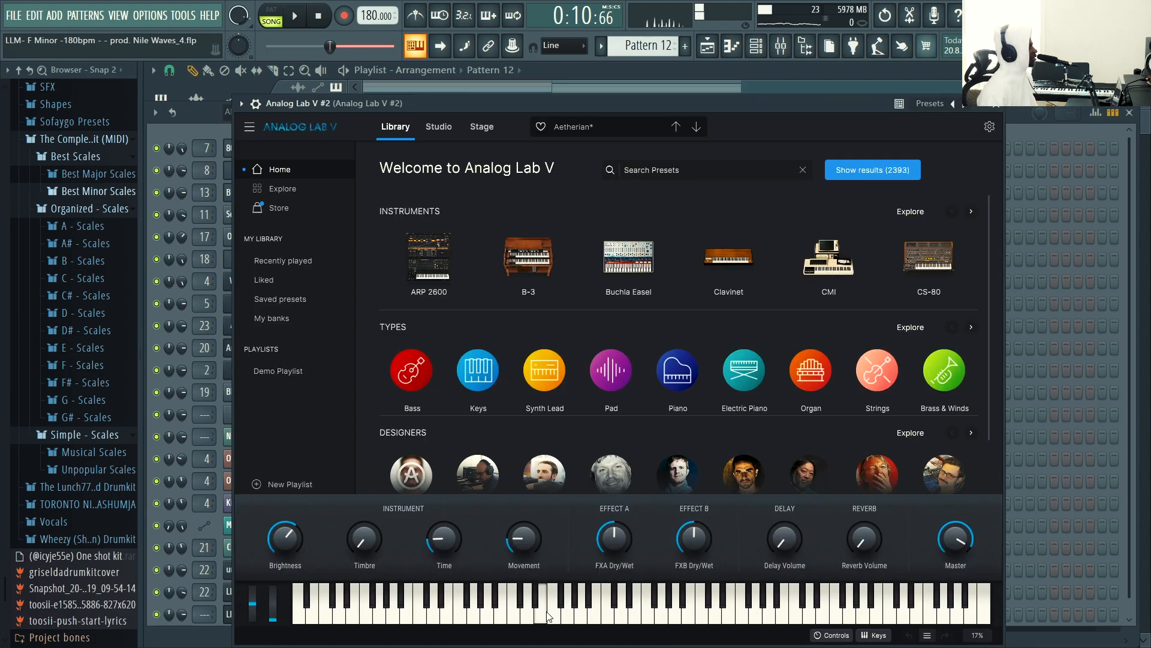
left_click(1051, 135)
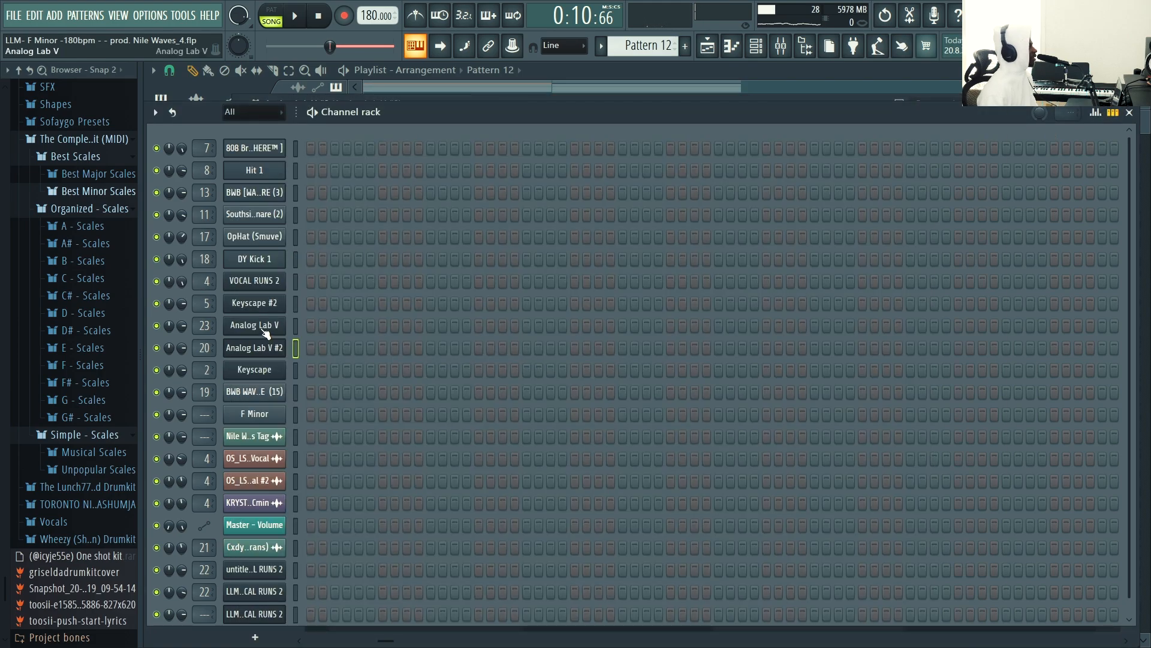
left_click(264, 331)
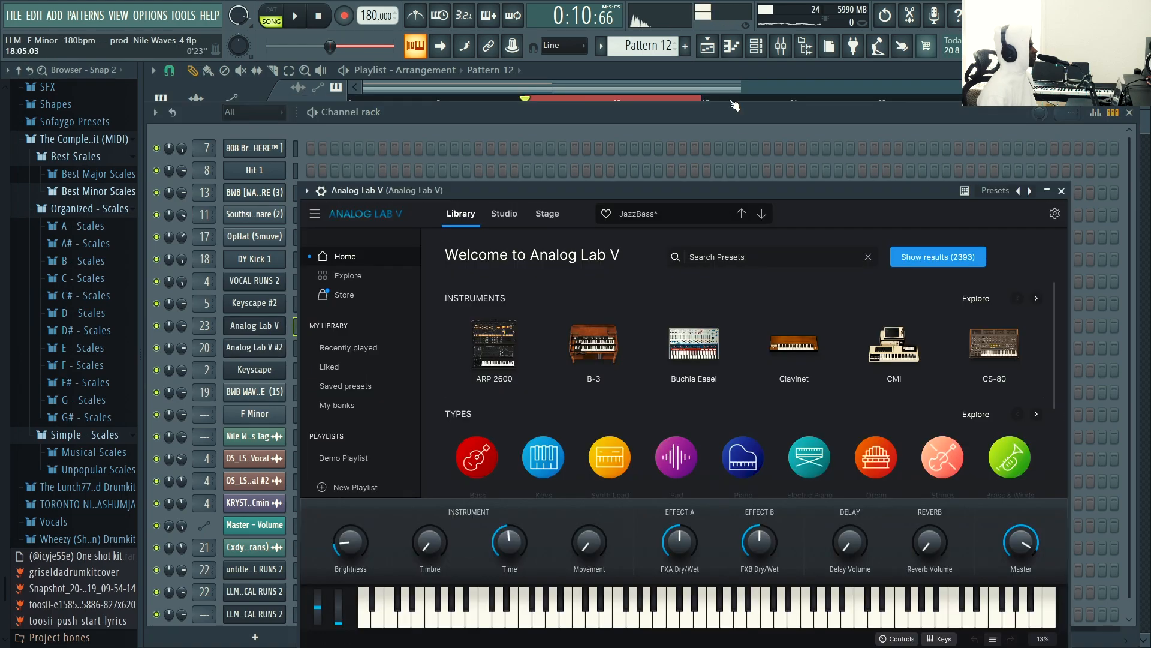
left_click(643, 132)
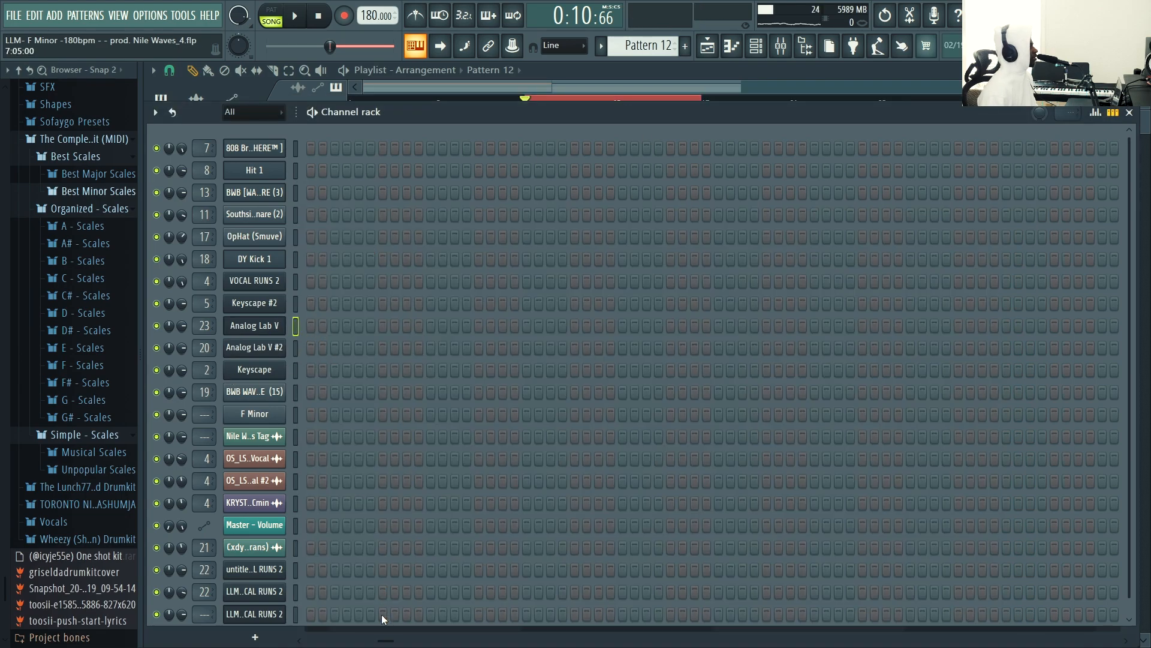
left_click_drag(385, 642, 321, 641)
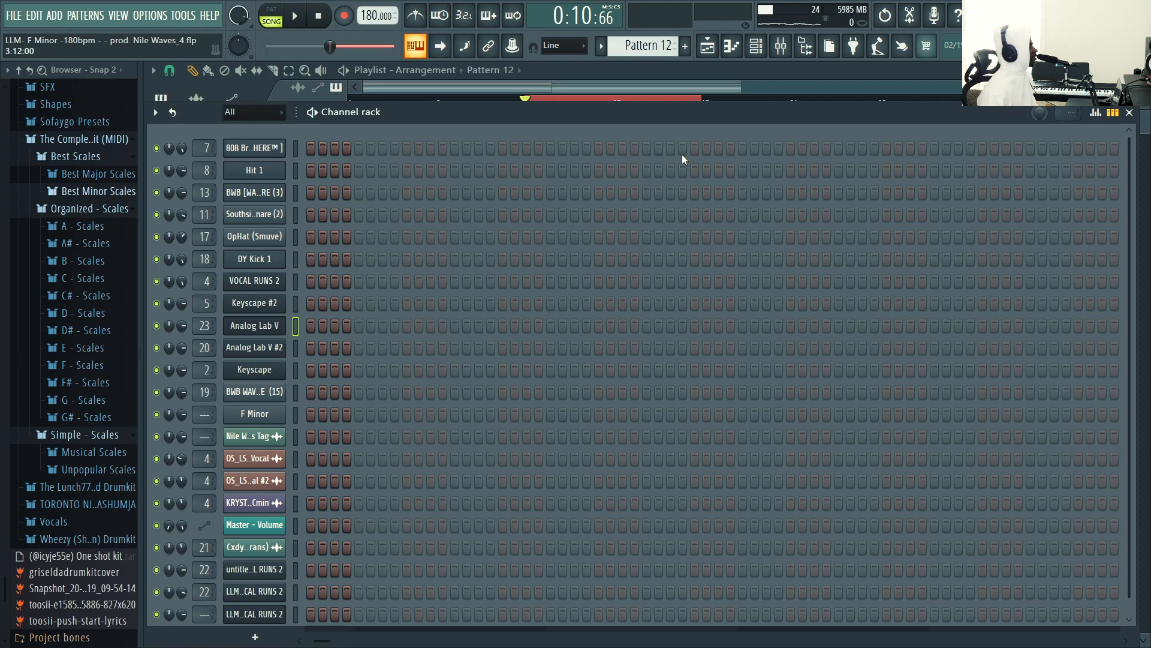
left_click(672, 85)
right_click(636, 449)
left_click(755, 45)
right_click(279, 326)
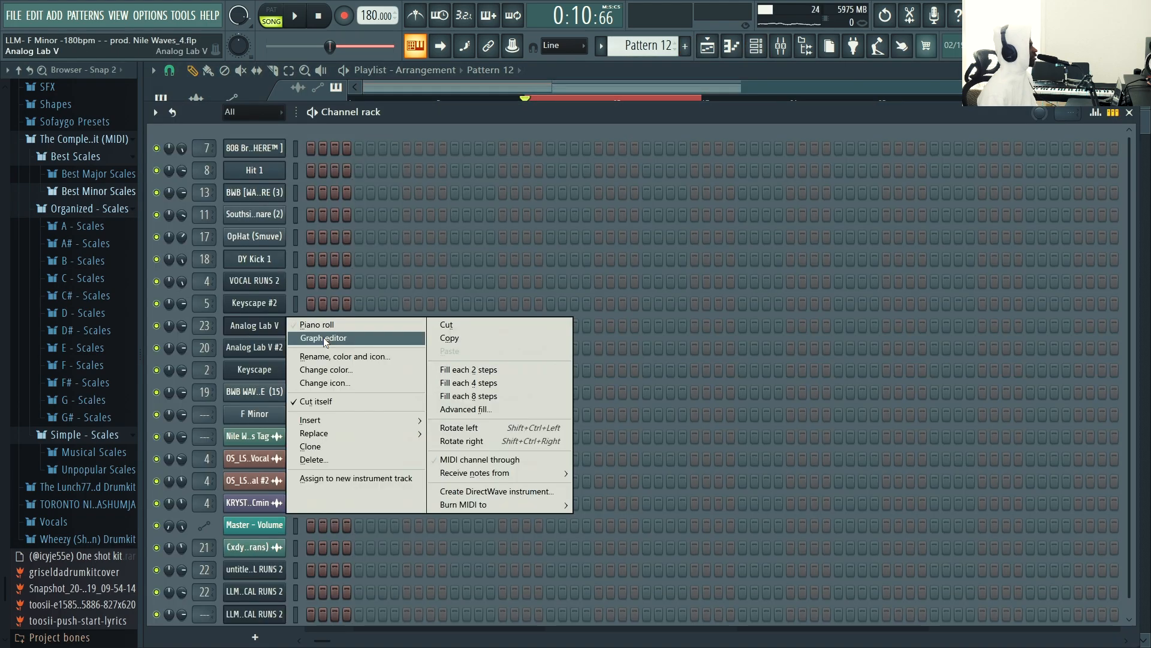
left_click(312, 324)
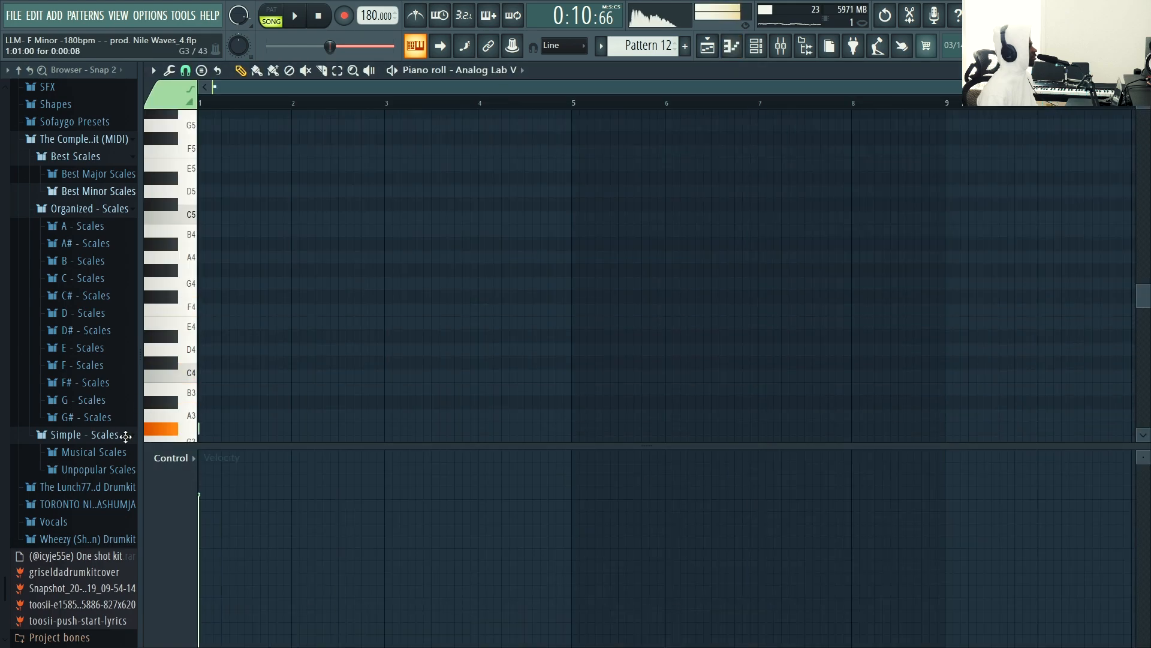
left_click(731, 46)
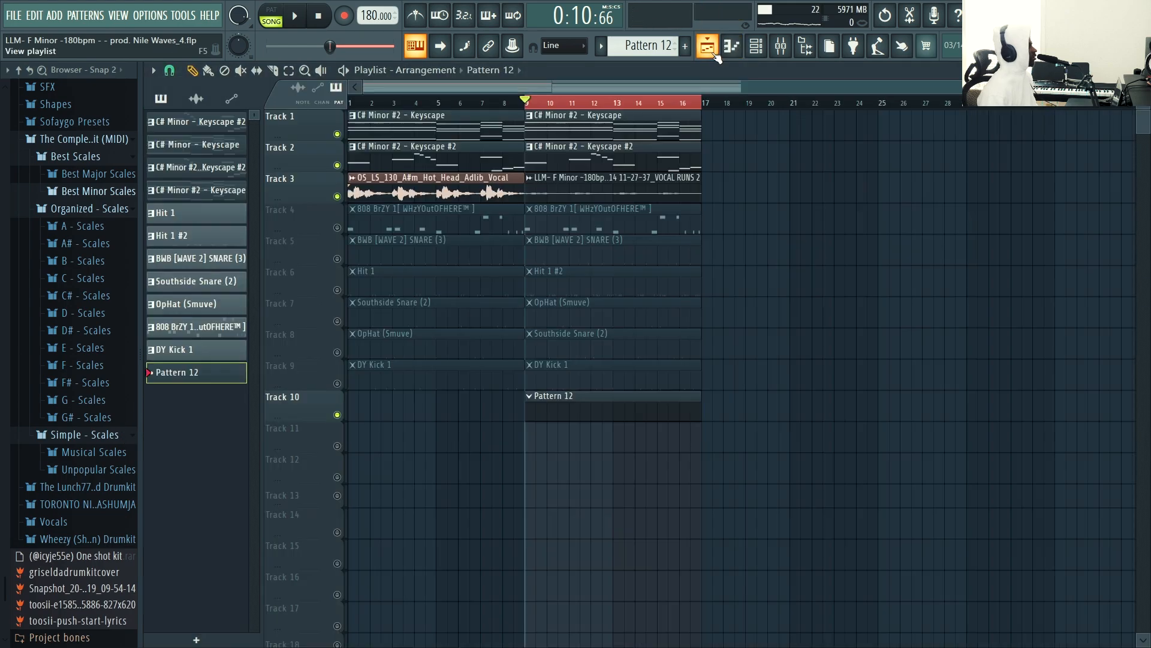
- Copy the four lowest notes (C#3, C3, F3, C3) from the Keyscape chord pattern on Track 1
double_click(646, 127)
scroll(542, 380, "down", 5)
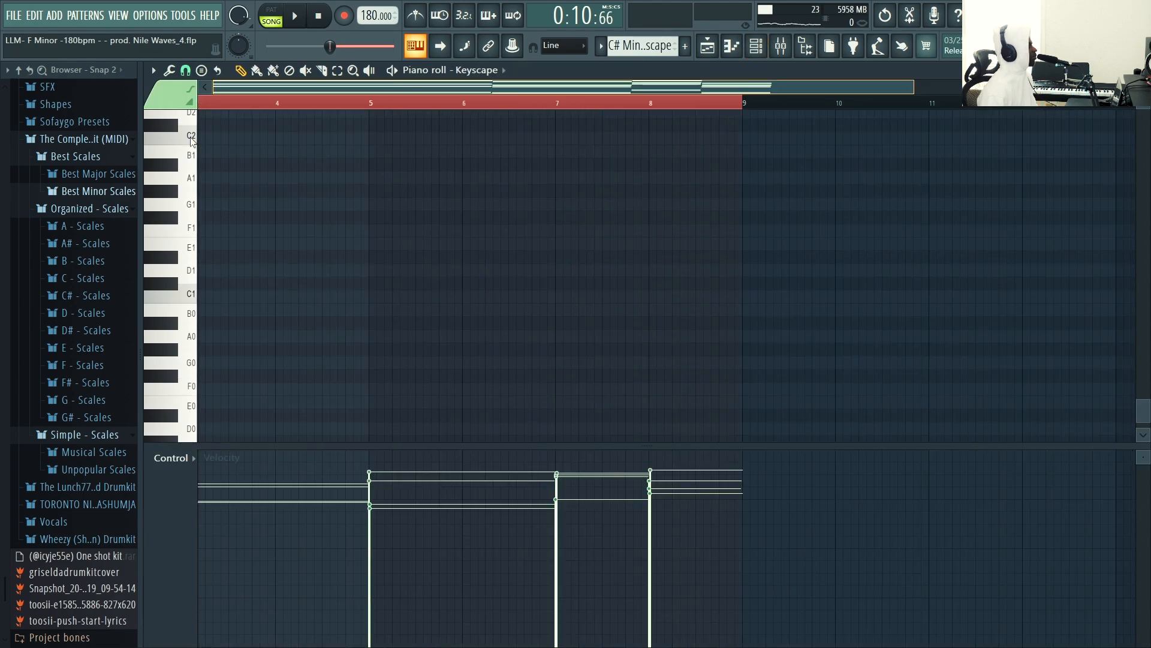
scroll(596, 334, "down", 1)
scroll(617, 327, "up", 11)
scroll(780, 345, "down", 3)
left_click_drag(955, 331, 387, 210)
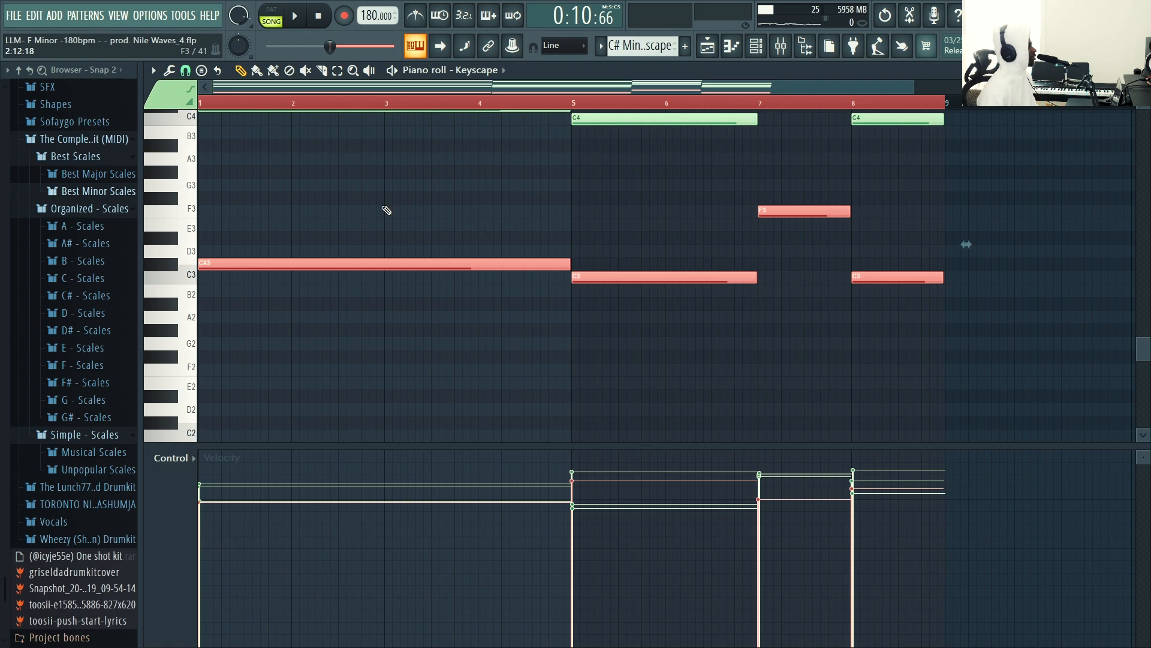
- Paste the copied bass notes into the Analog Lab V piano roll of the new Track 10 pattern
left_click(712, 47)
double_click(543, 405)
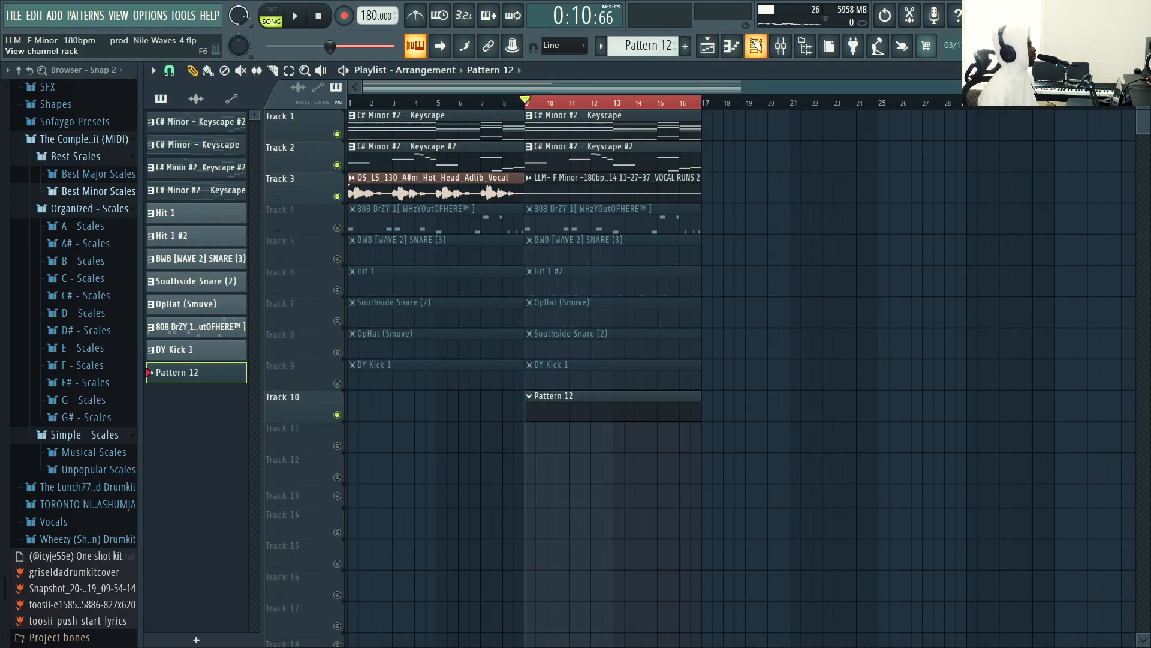
right_click(284, 369)
right_click(280, 325)
left_click(309, 325)
- Play bars 9 through 16 in the playlist to hear the Analog Lab V bass layer with the melody tracks
key("space")
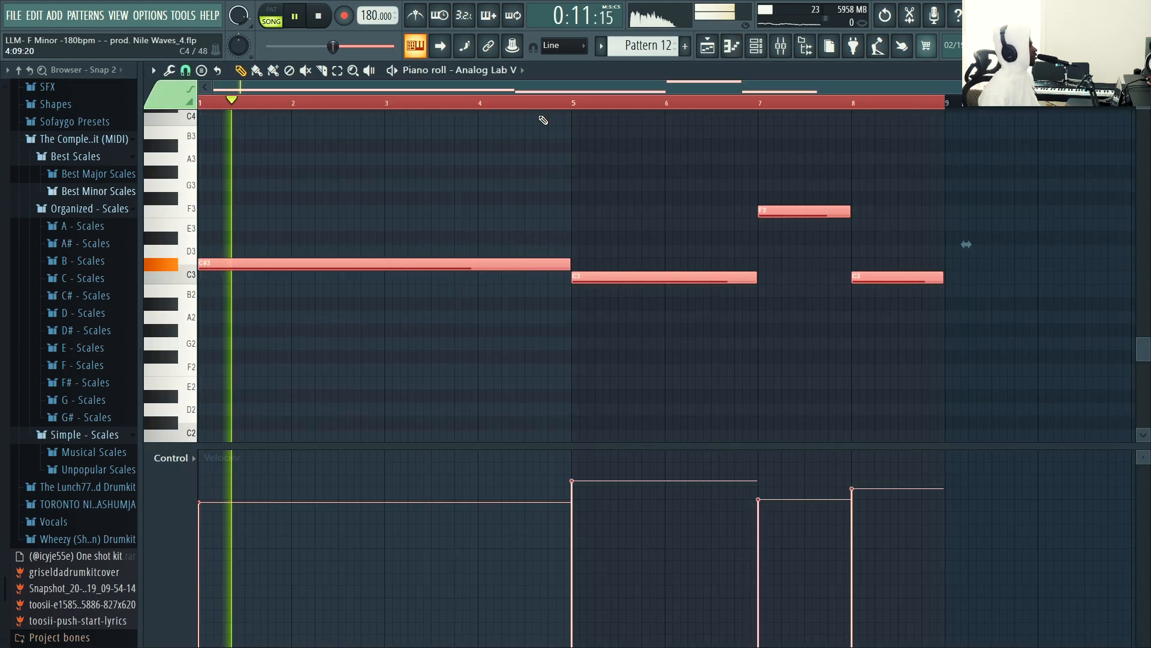
left_click(732, 47)
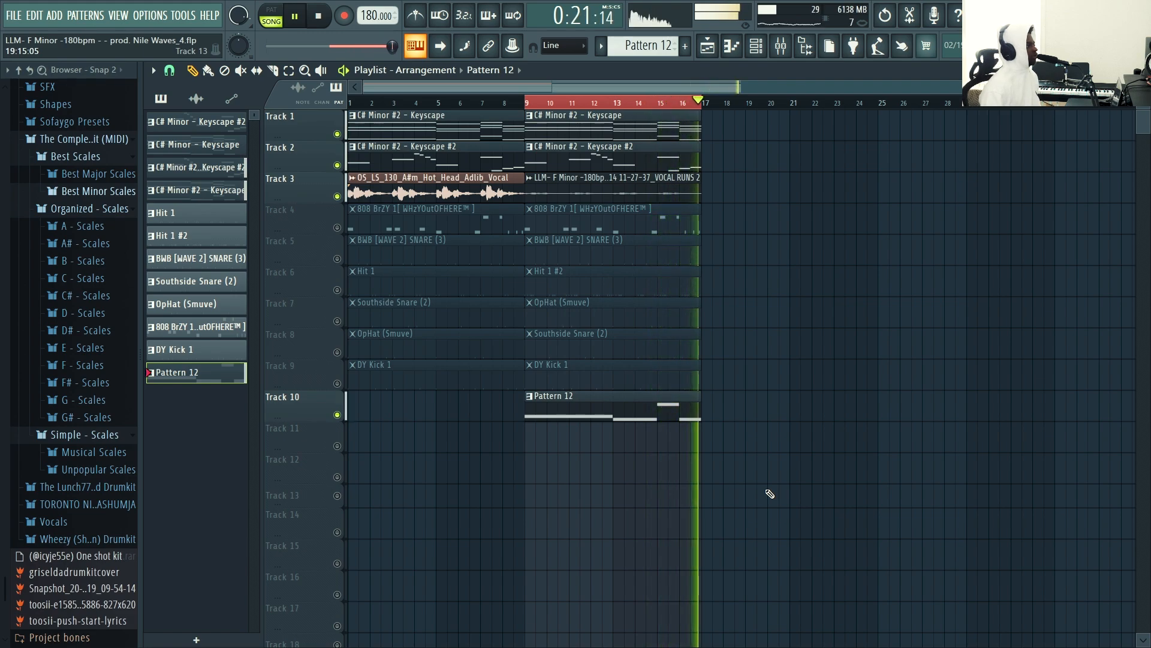
key("space")
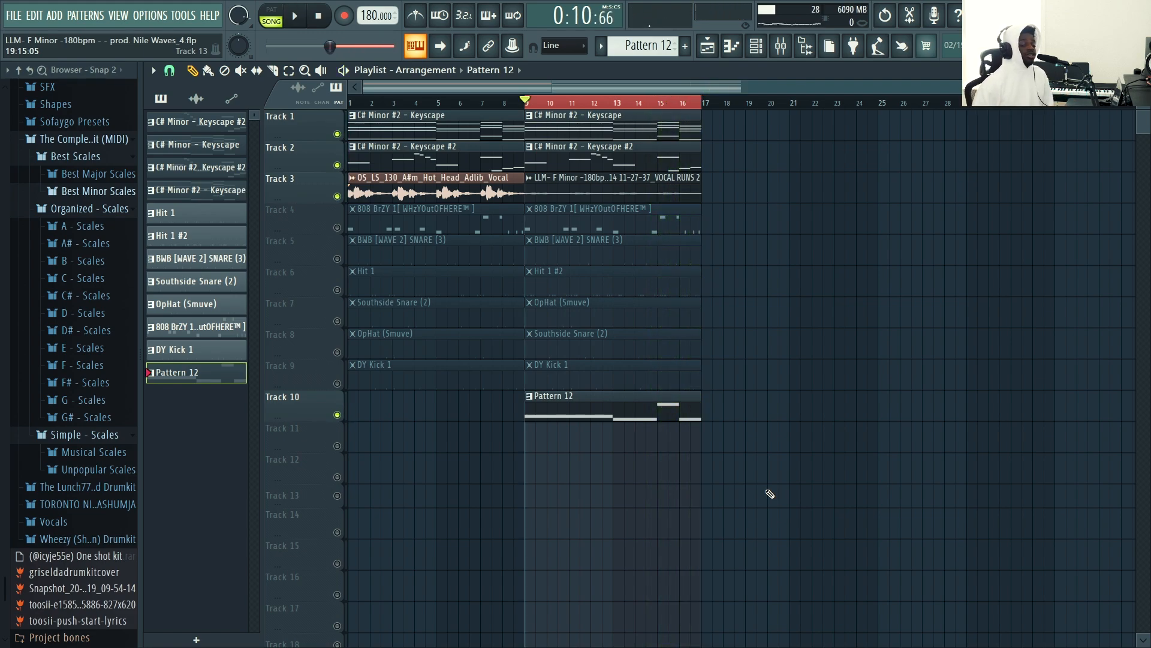